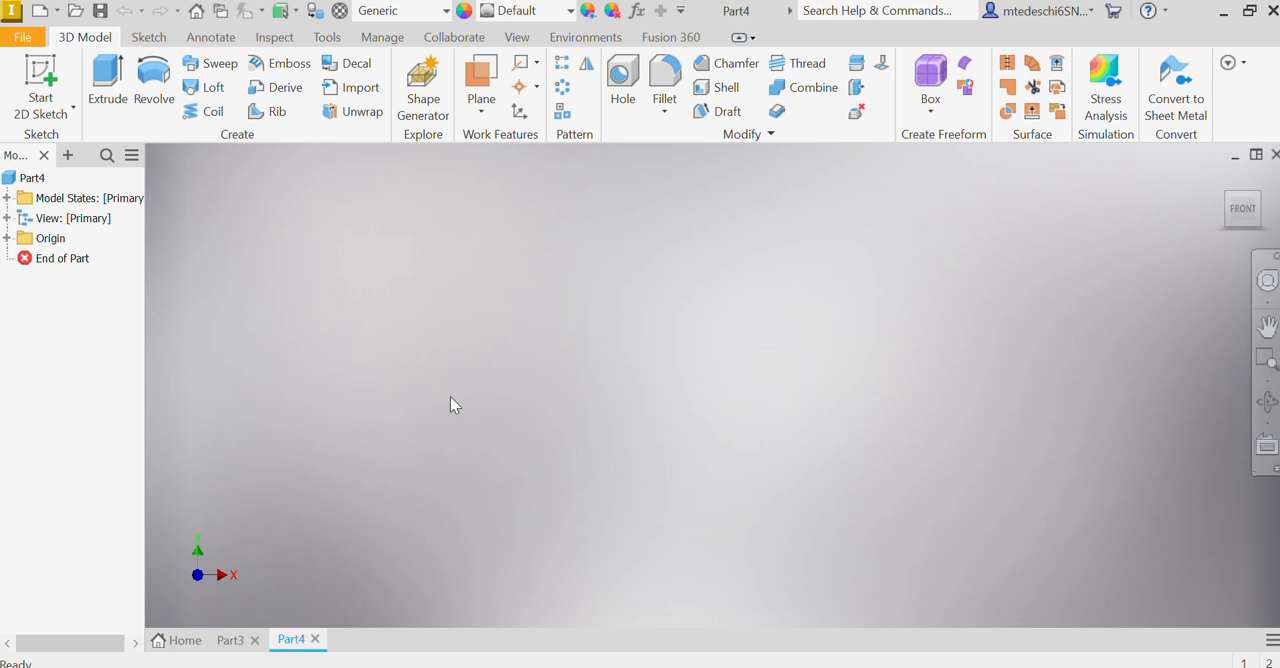
Step: Start a sketch on the XY plane and draw two similar circles side by side above the origin, with a smaller circle between and above them
click(40, 76)
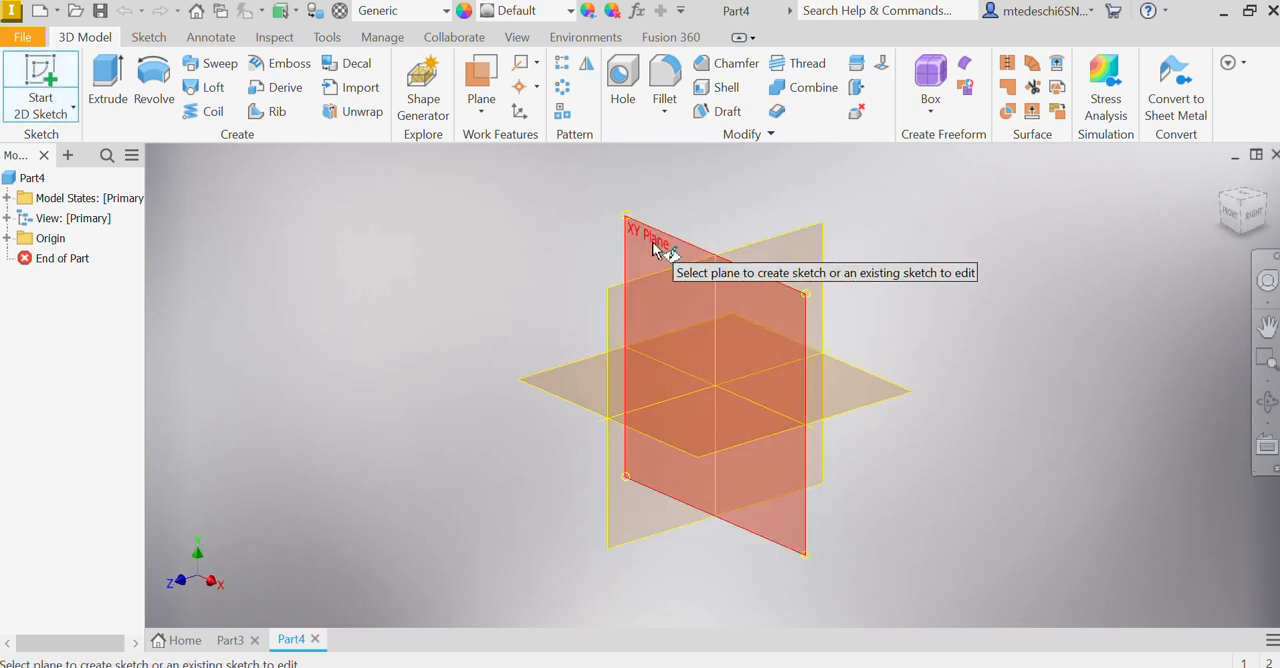
click(654, 247)
click(152, 78)
click(670, 254)
click(652, 228)
click(750, 261)
click(734, 235)
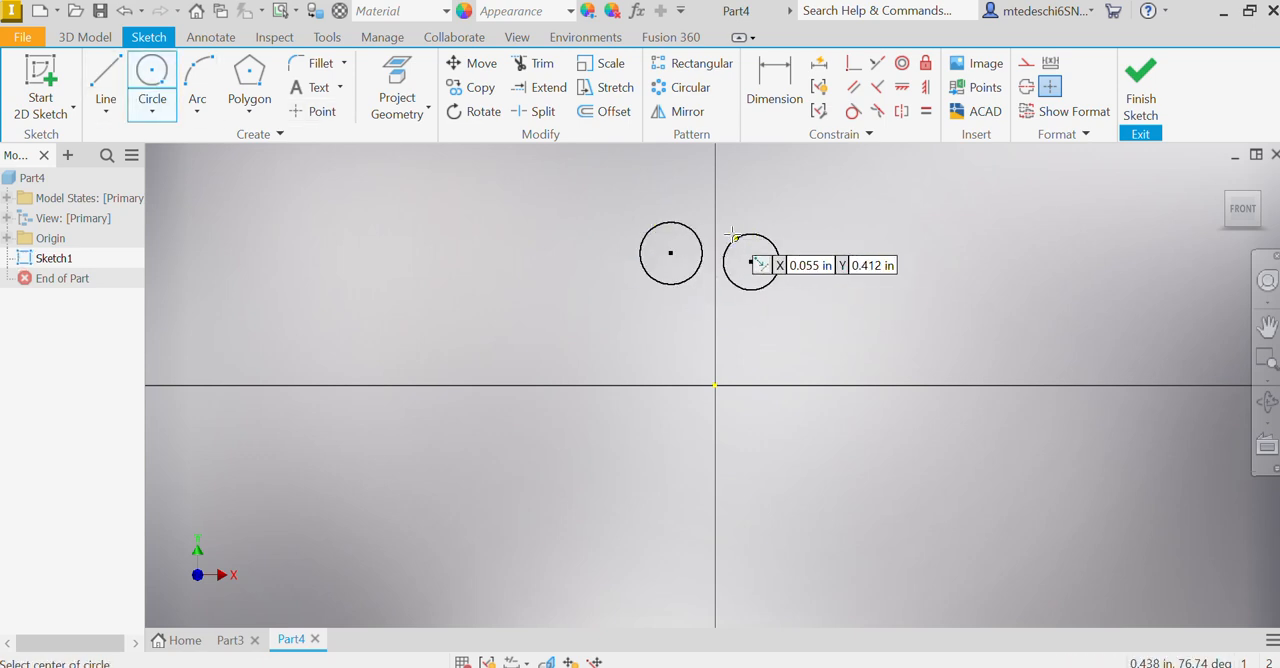
click(722, 221)
click(728, 206)
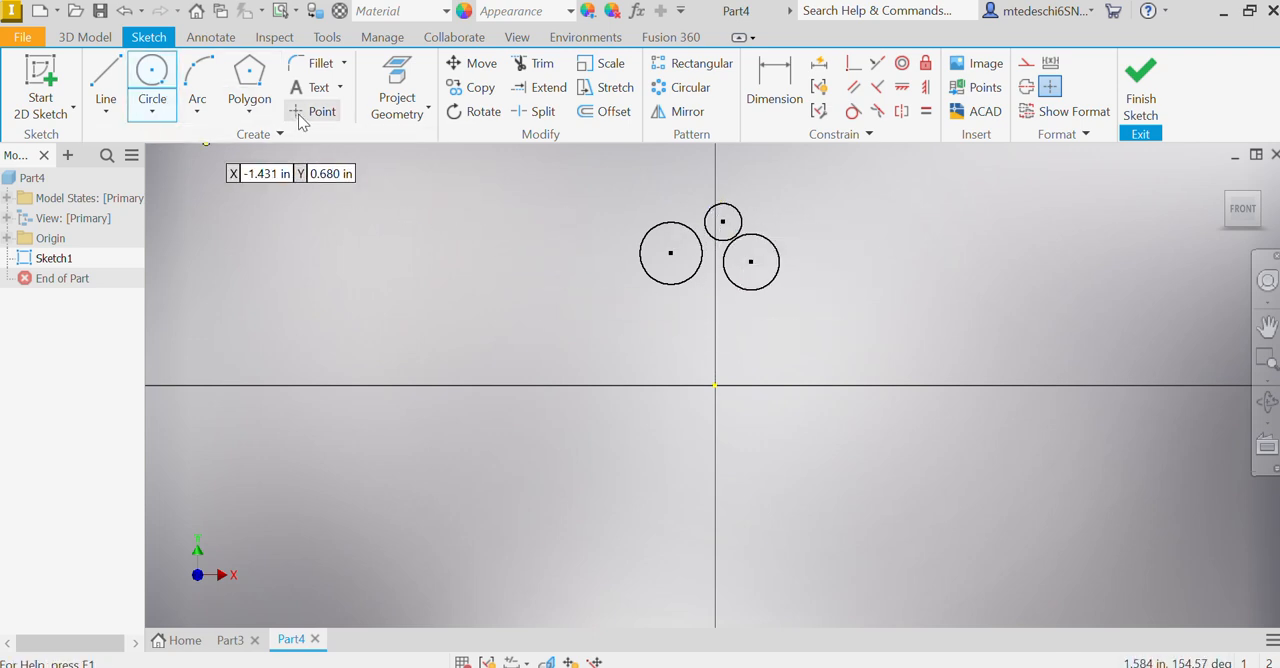
Step: Draw two lines from the outer sides of the large circles meeting at the origin, and place a point on the right circle's upper-right edge
click(105, 78)
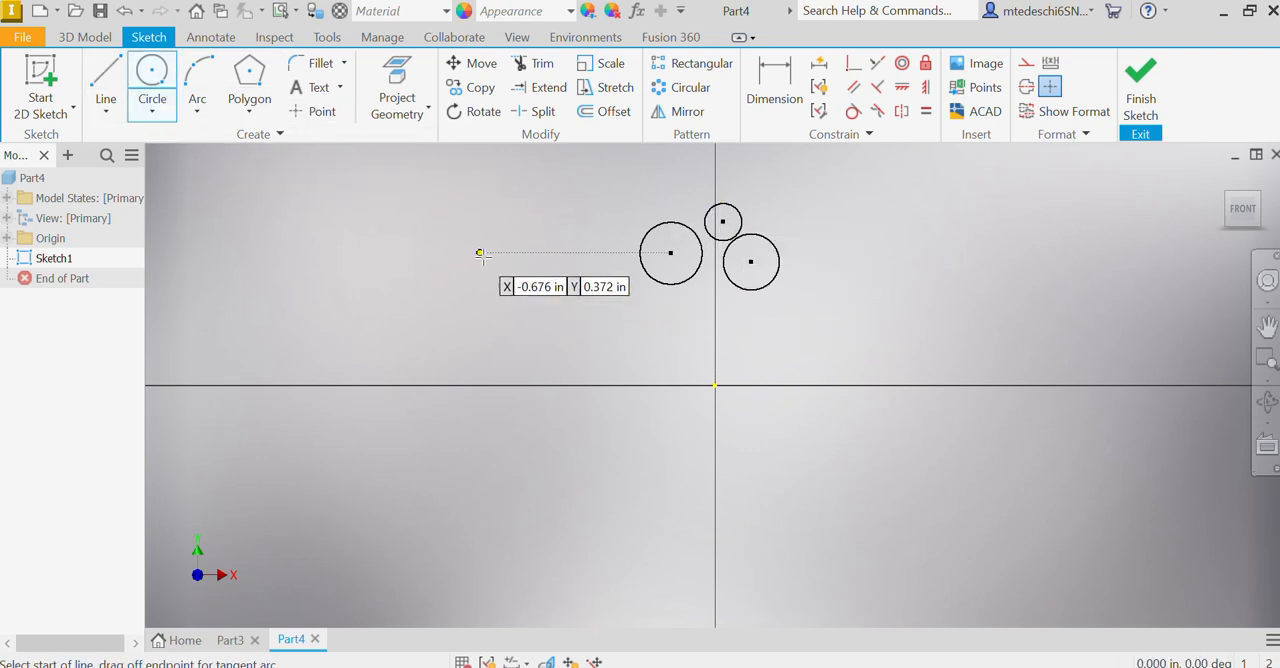
click(641, 261)
click(715, 385)
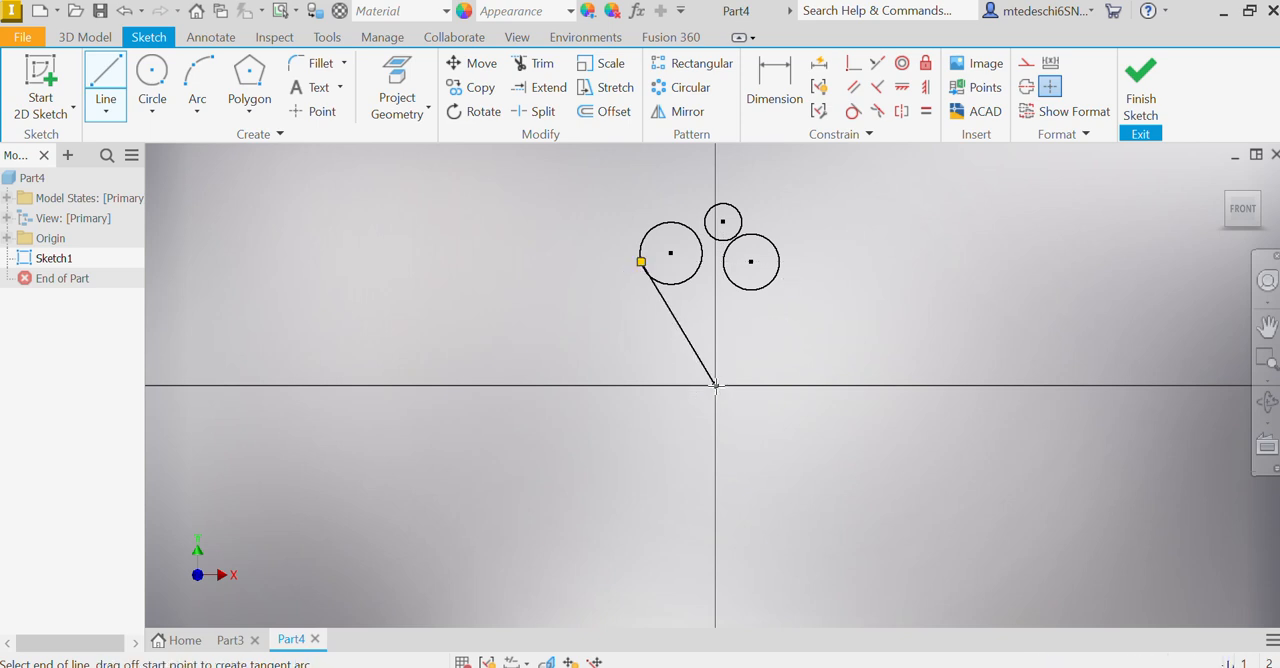
double_click(776, 275)
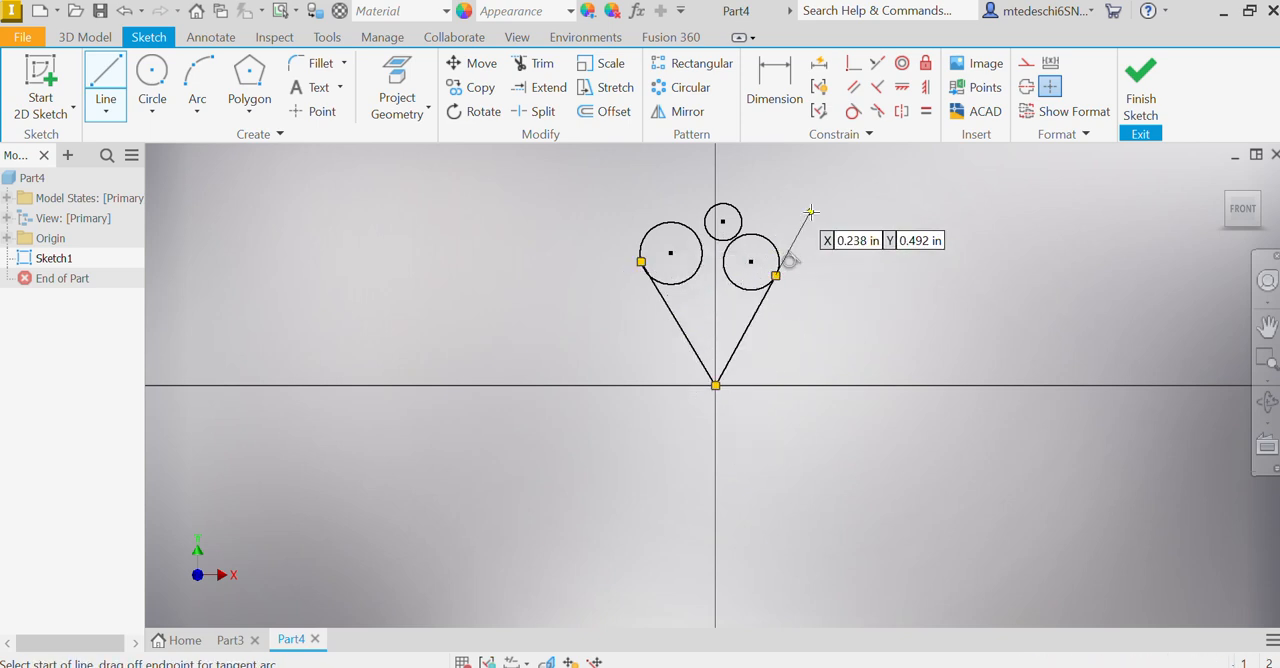
right_click(884, 244)
click(952, 244)
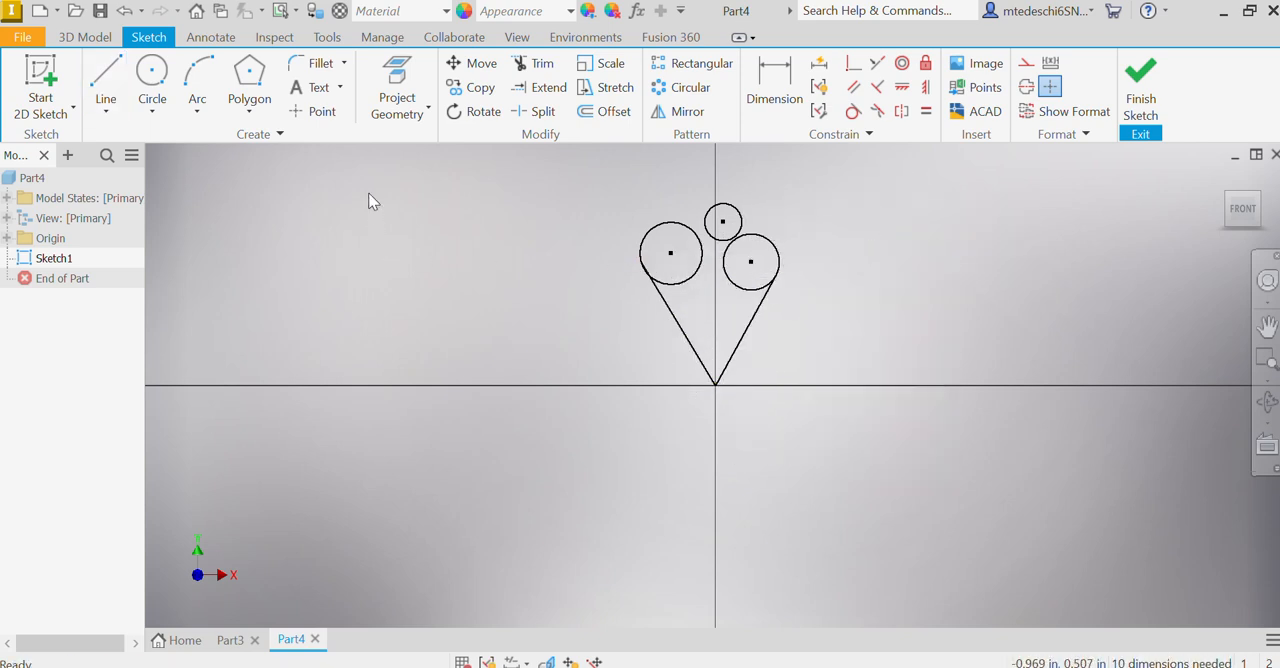
click(316, 112)
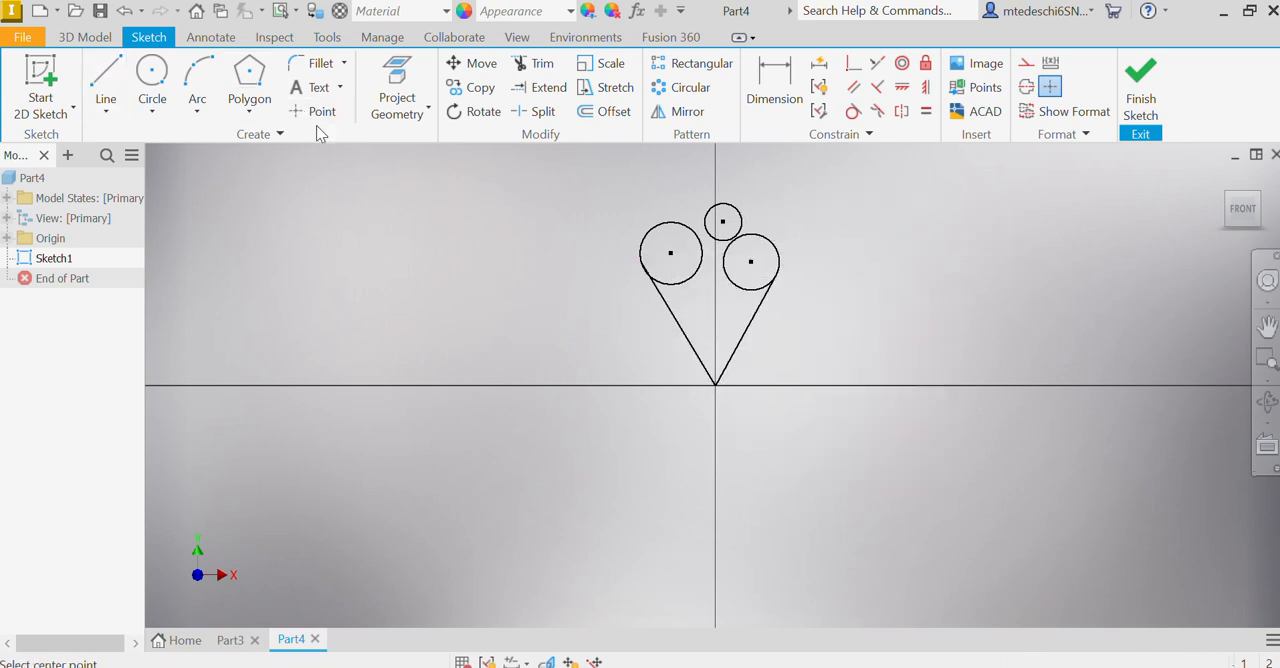
click(775, 247)
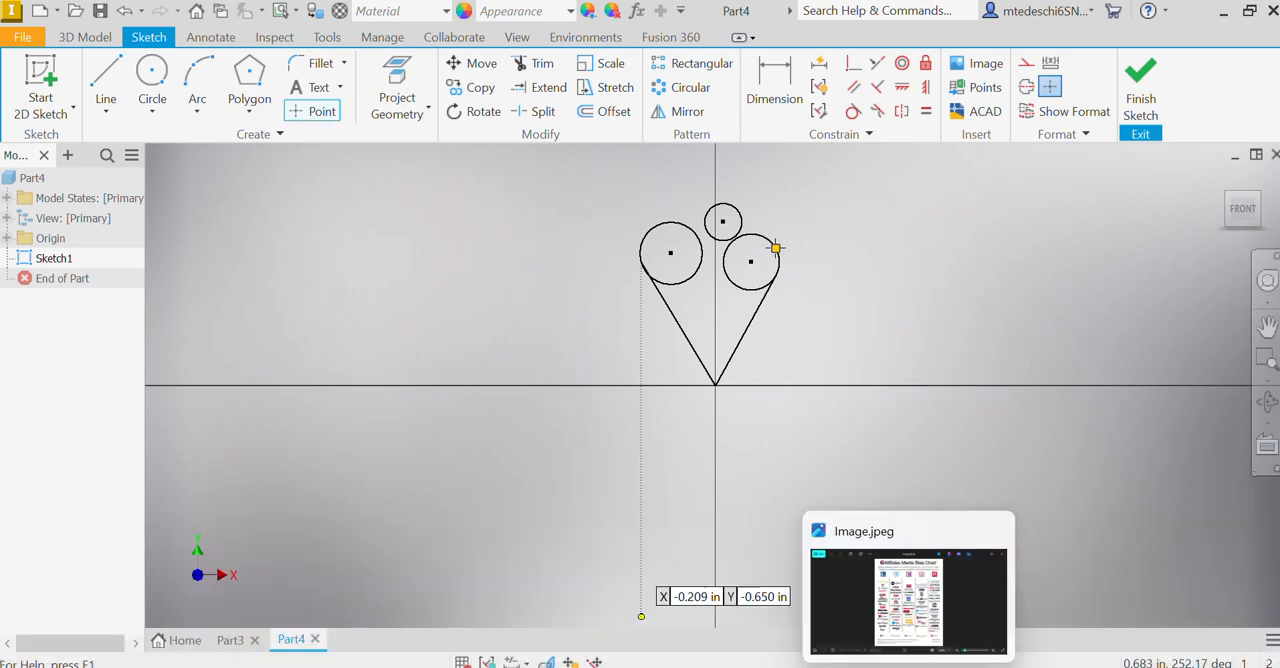
Step: Switch to the Valentines Heart Directions document in Word, examine the heart's dimensions and constraints, and return to Inventor
click(822, 666)
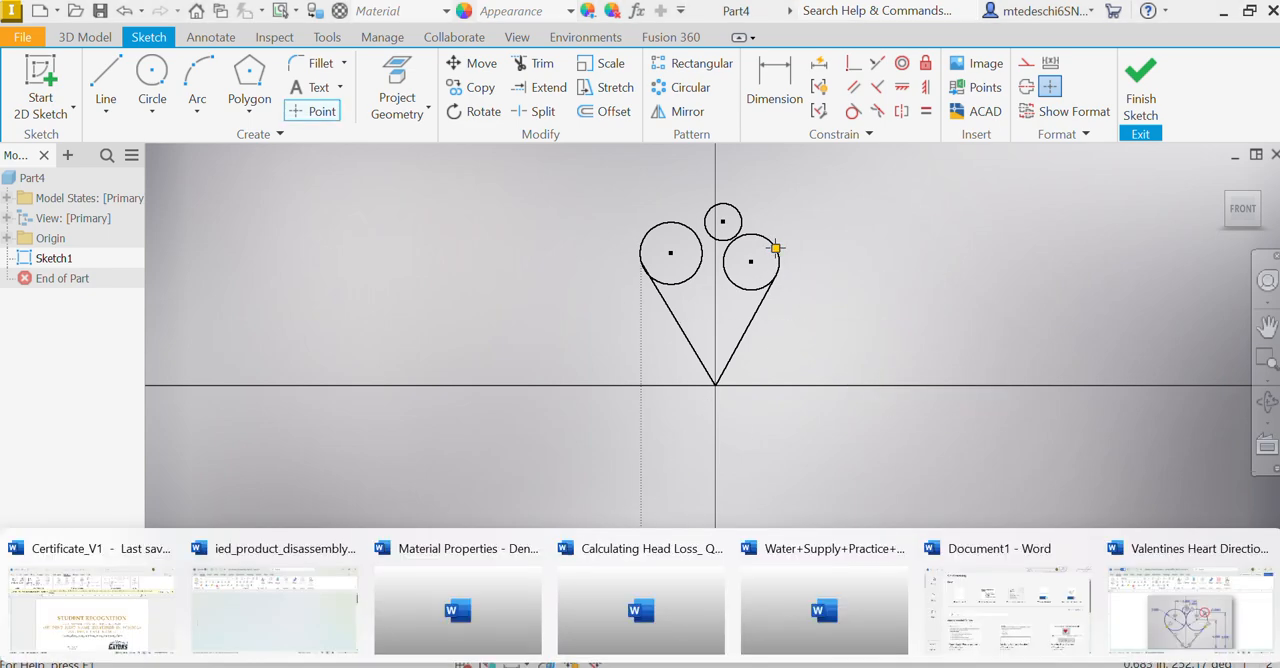
click(1165, 619)
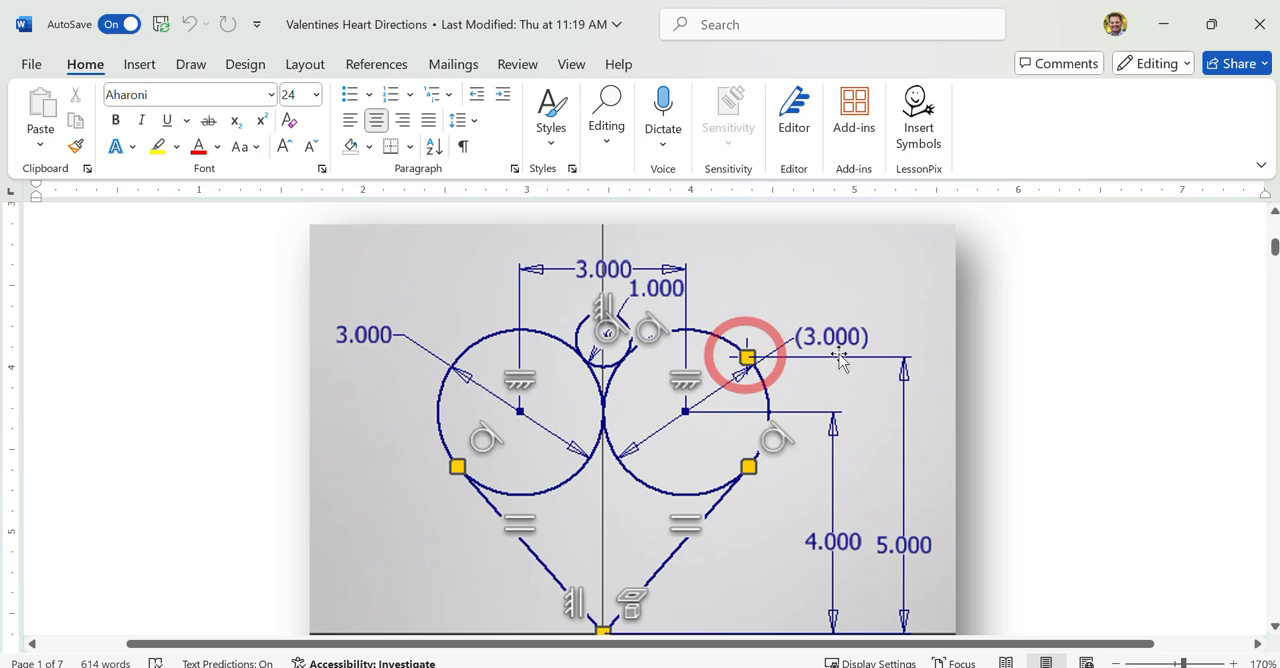
click(1168, 30)
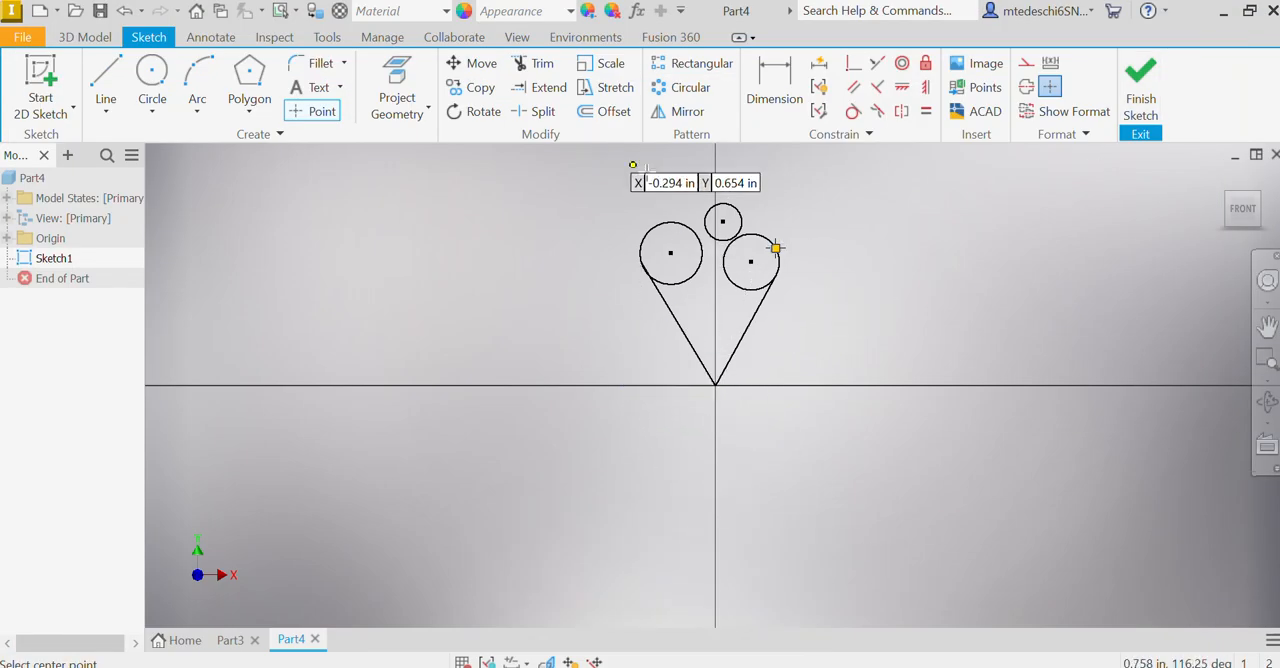
Step: Dimension the diameters of the left and right large circles to 3 in each
key(d)
click(668, 228)
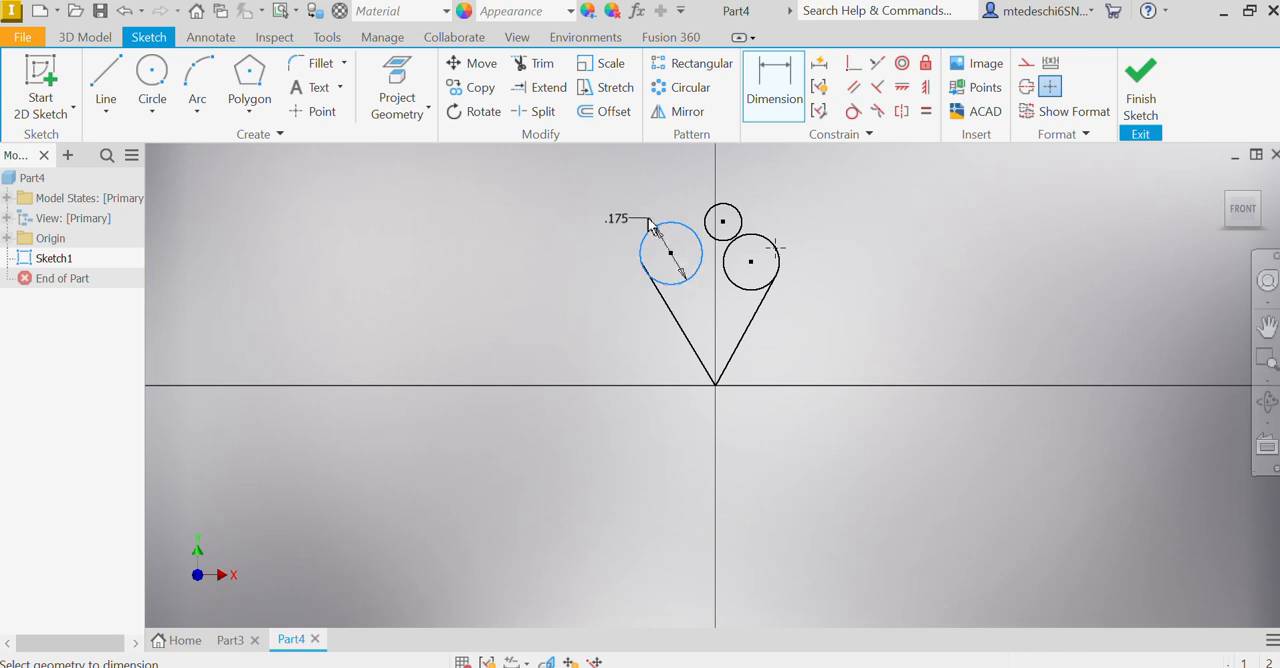
click(593, 212)
text(8)
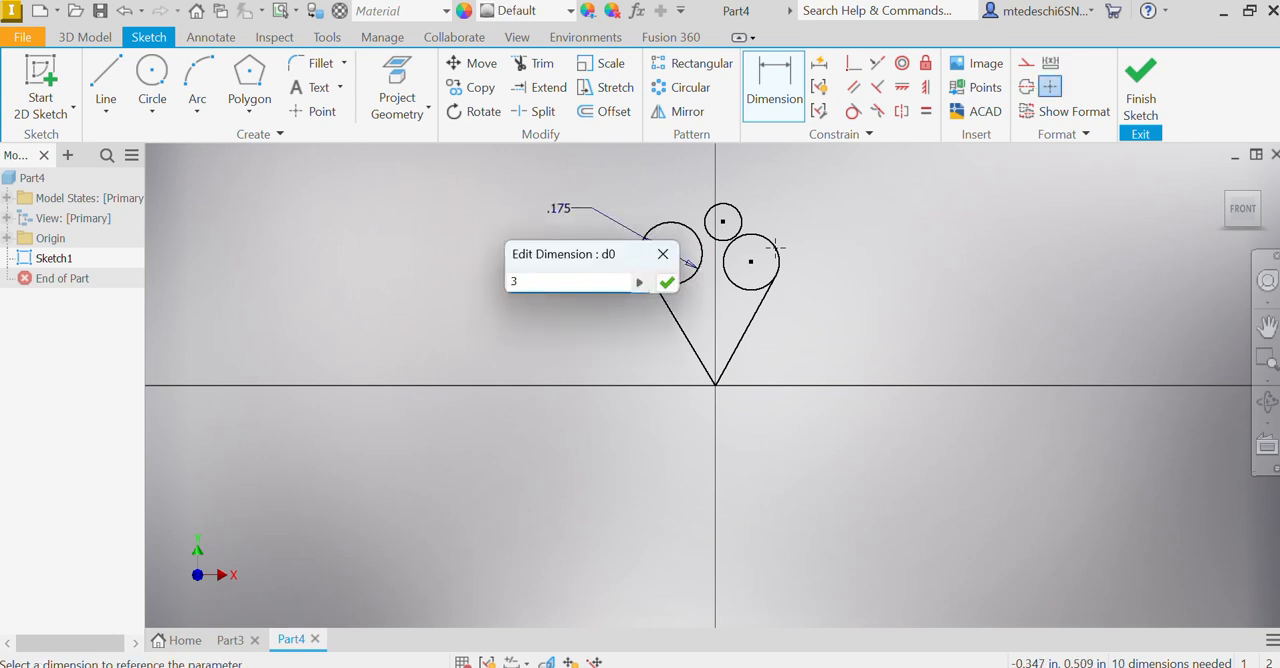
key(Return)
click(1243, 210)
click(884, 292)
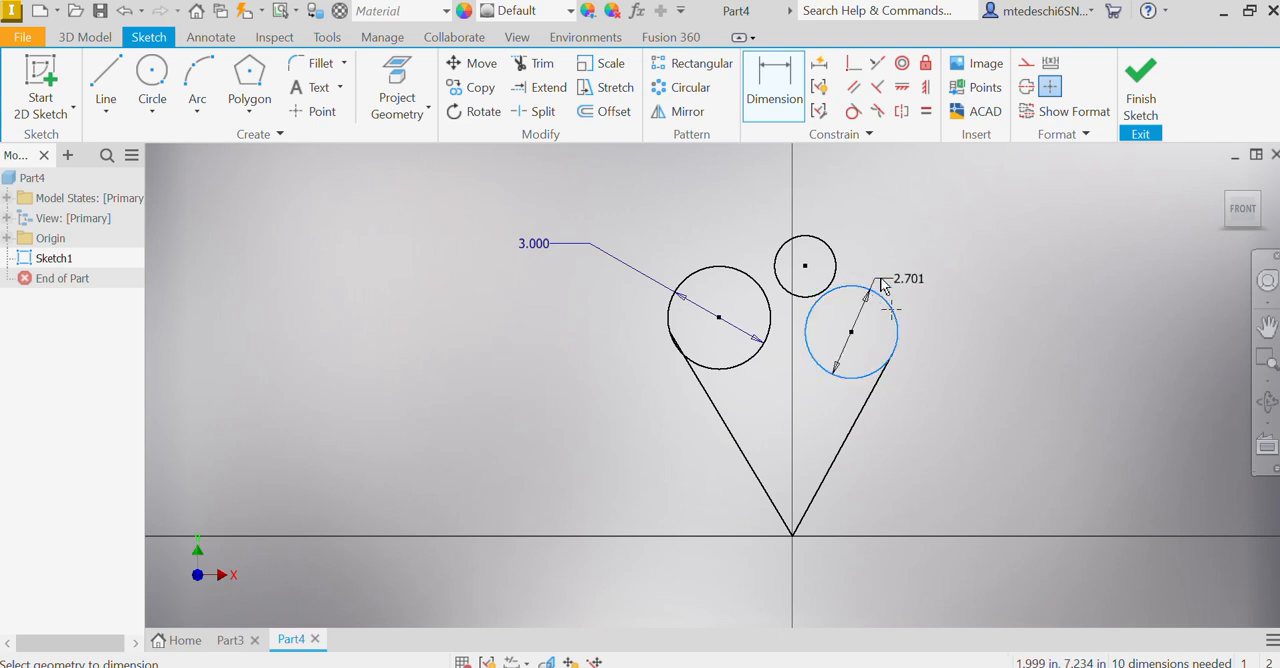
click(929, 262)
text(3)
key(Return)
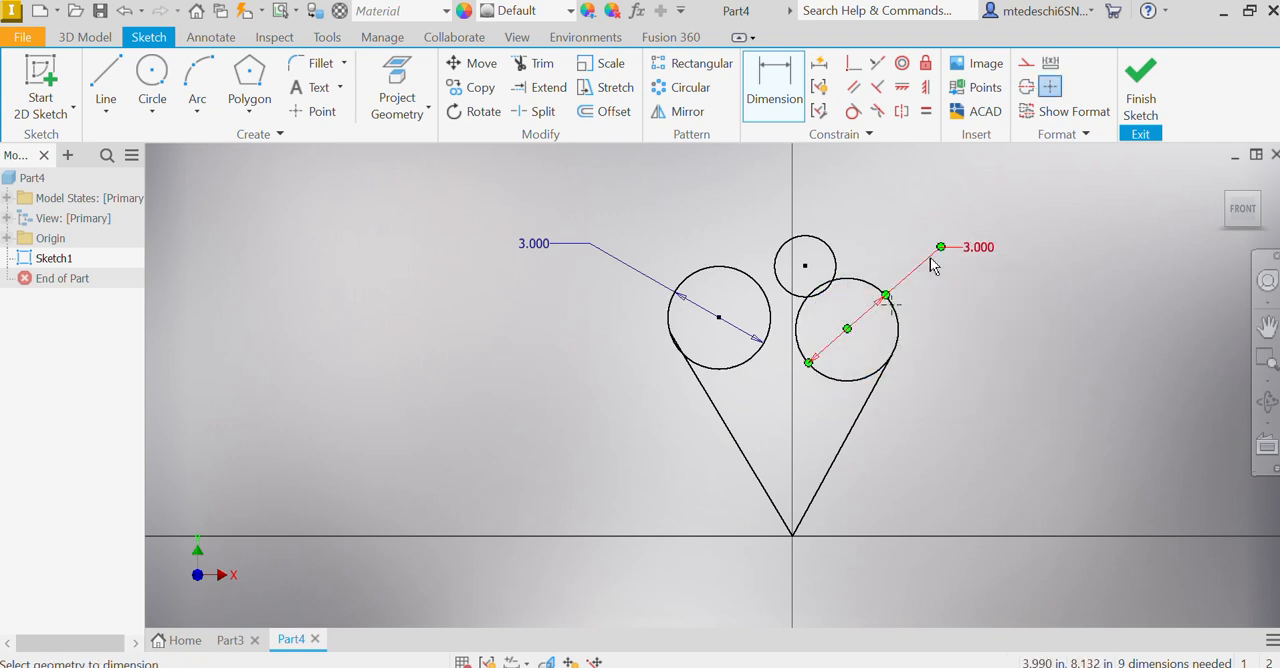
Step: Dimension the small upper circle's diameter to 1 in
click(833, 257)
click(876, 205)
text(1)
key(Return)
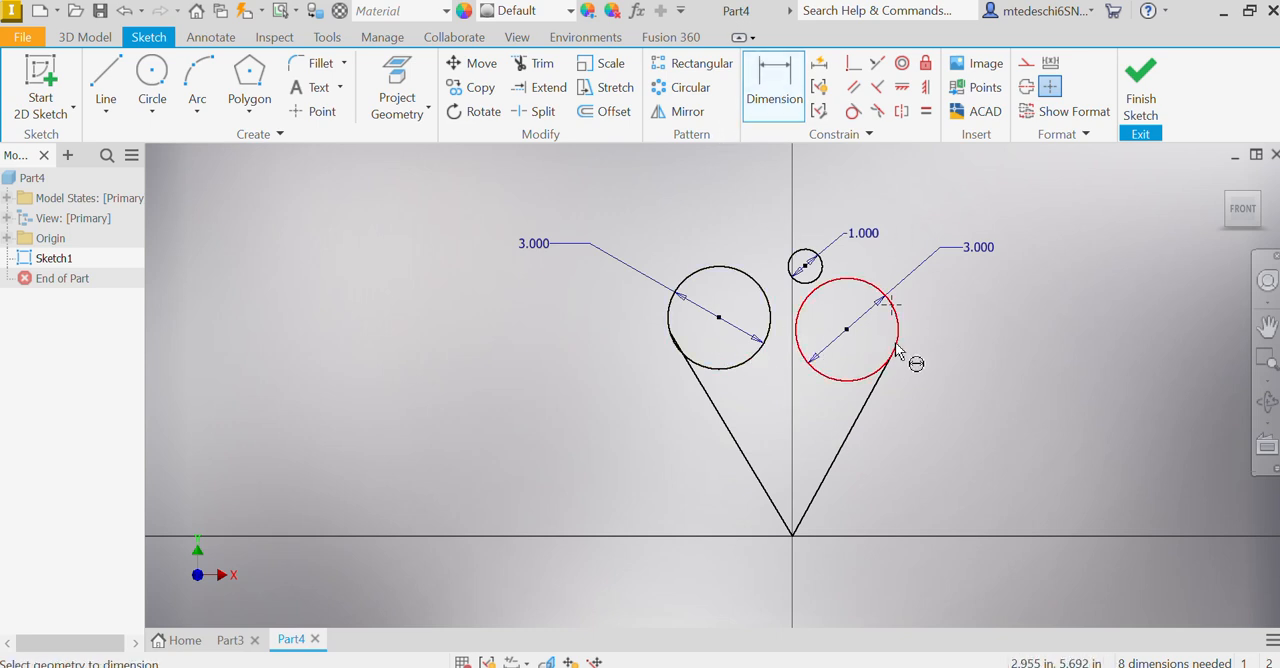
Step: Set the vertical distance between the right circle's center and the origin to 4 in
click(847, 331)
click(795, 535)
click(1005, 449)
text(4)
key(Return)
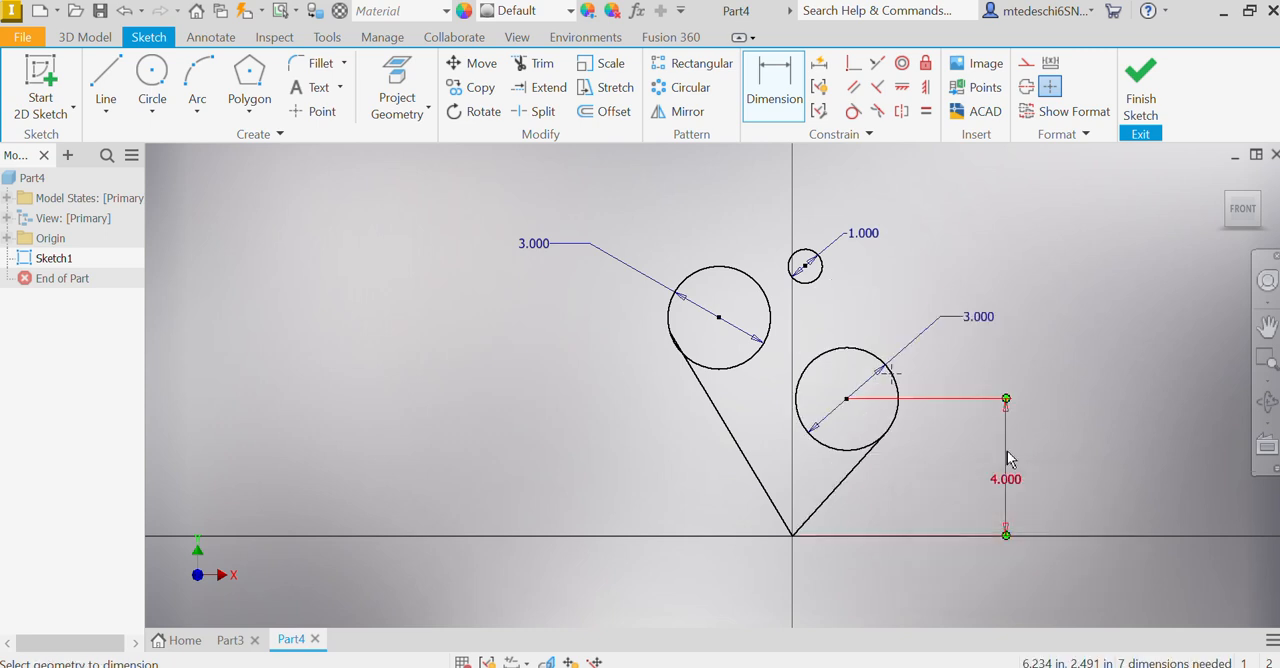
Step: Set the vertical distance between the point on the right circle and the origin to 5 in
click(889, 370)
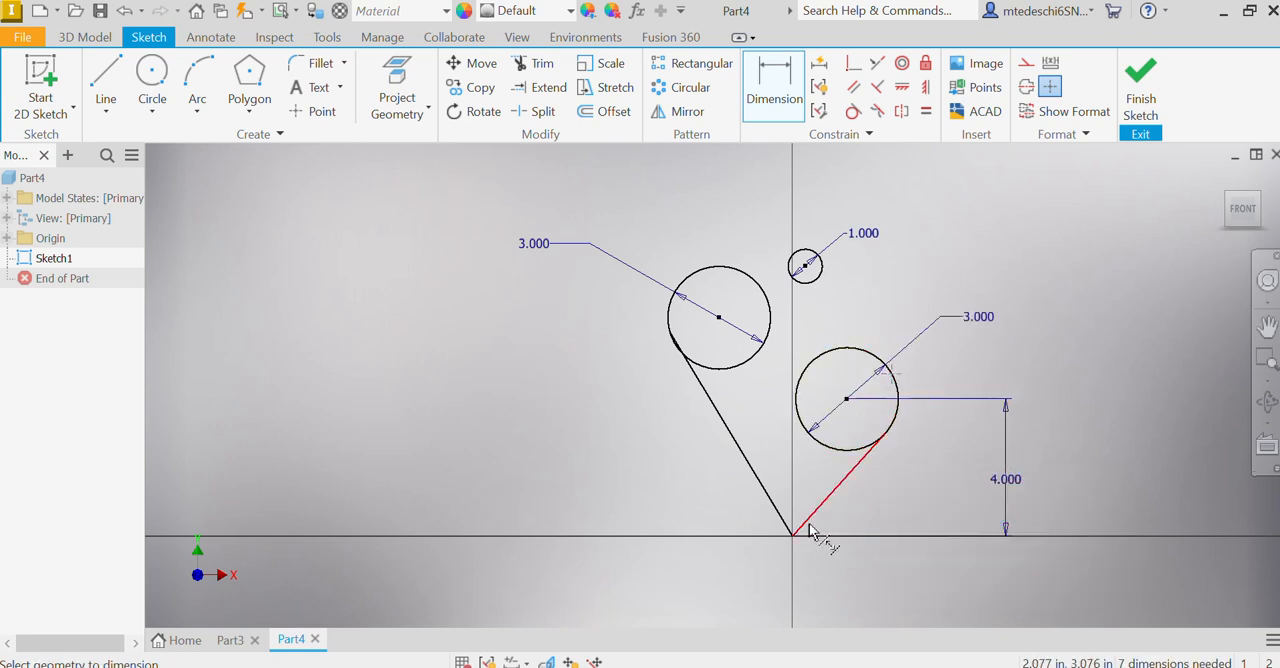
click(792, 536)
click(1078, 444)
text(5)
key(Return)
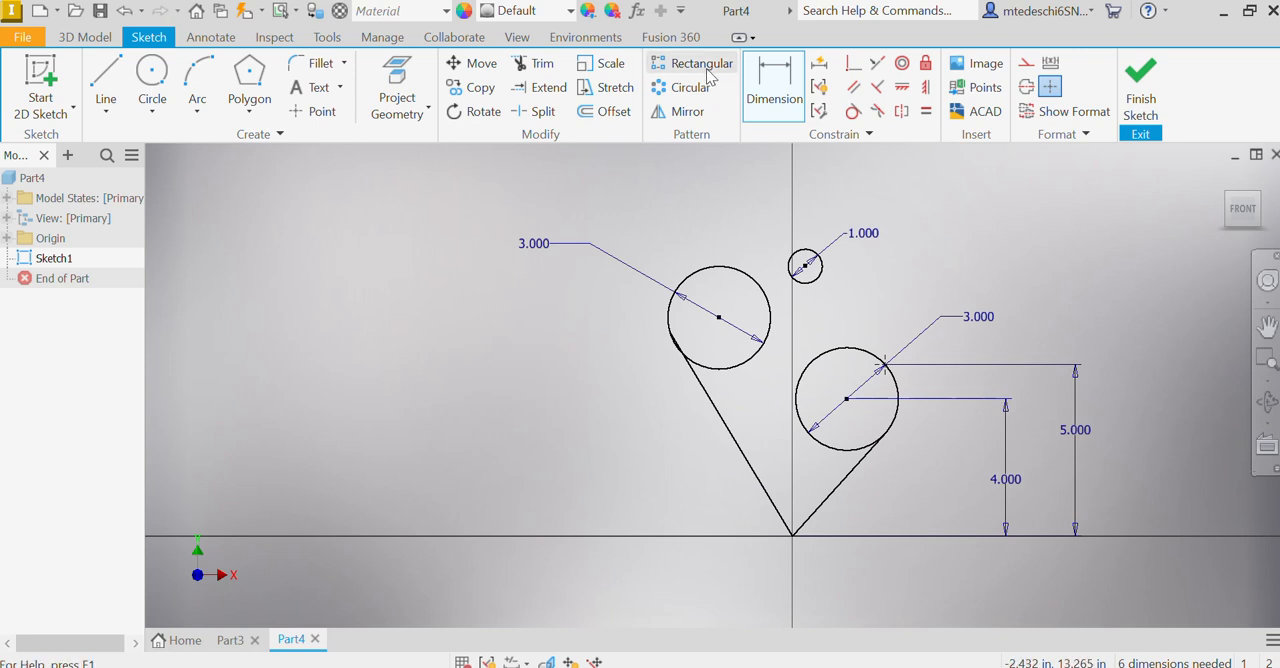
Step: Apply tangent constraints between the left and small circles, the left and right circles, and the small and right circles
click(855, 112)
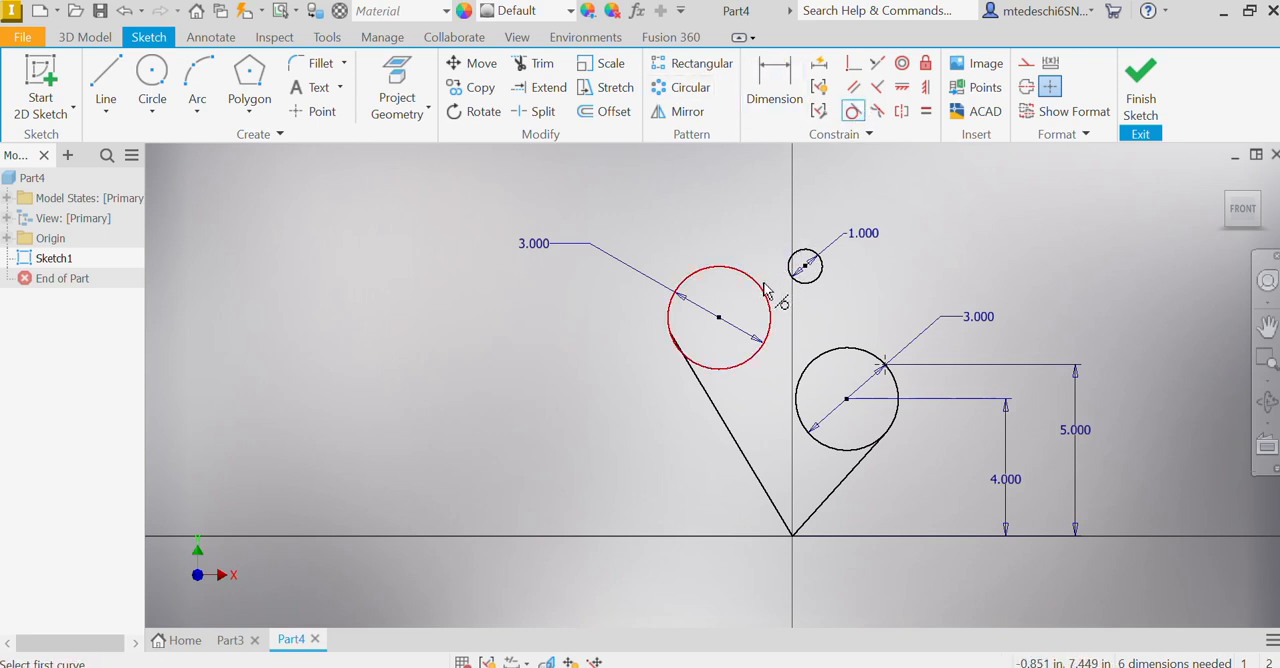
click(768, 290)
click(792, 276)
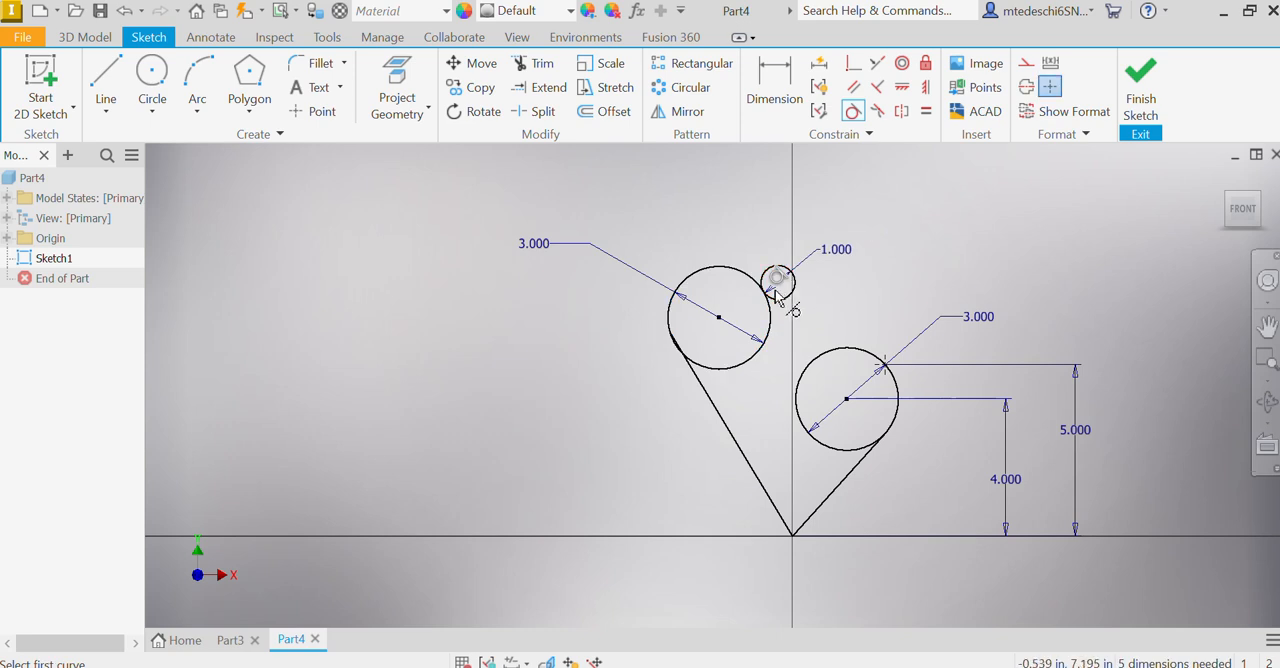
click(758, 358)
click(800, 405)
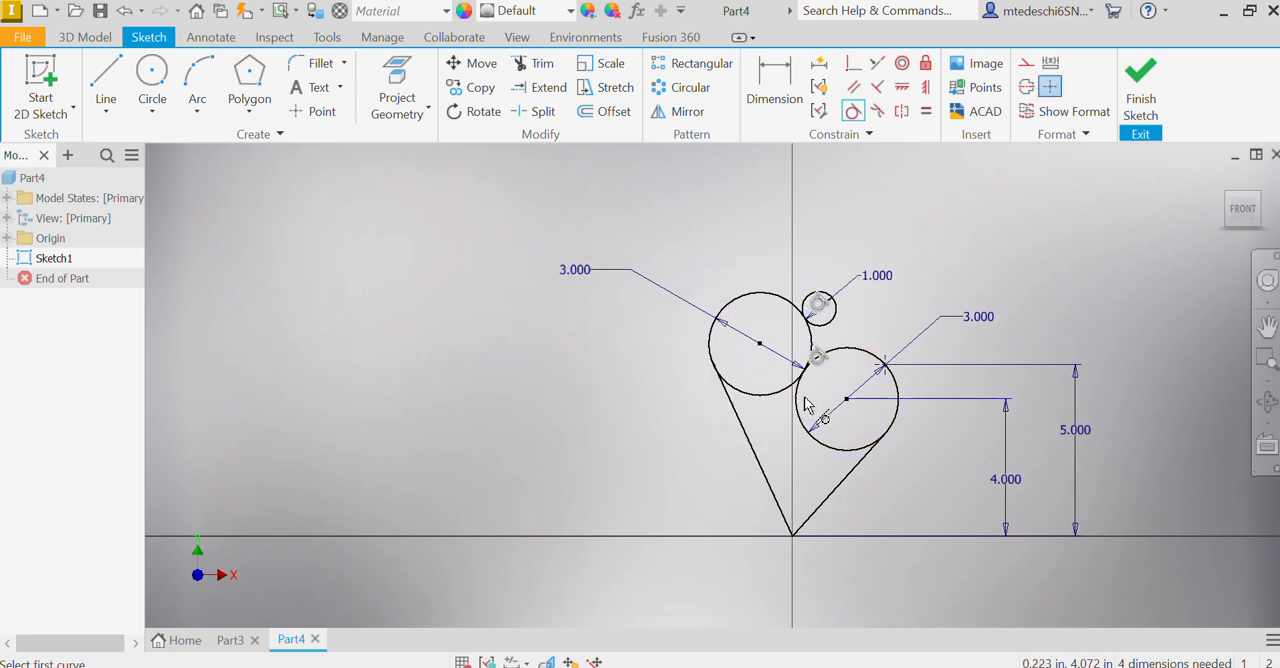
click(826, 321)
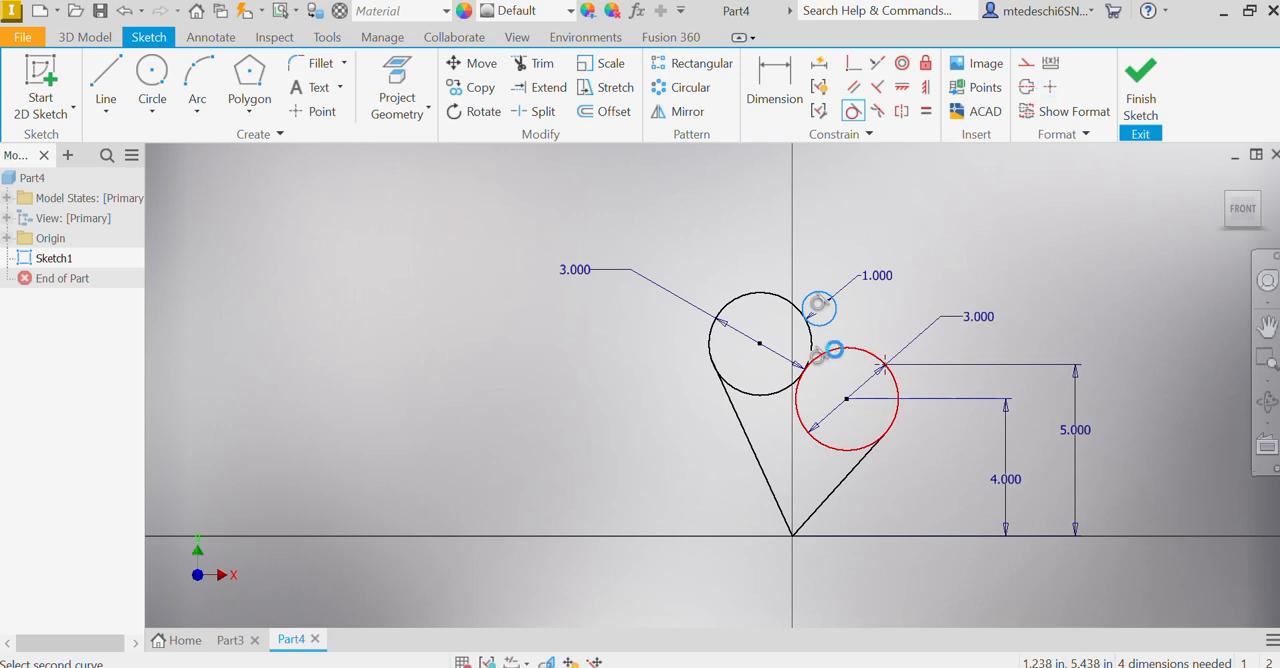
click(835, 351)
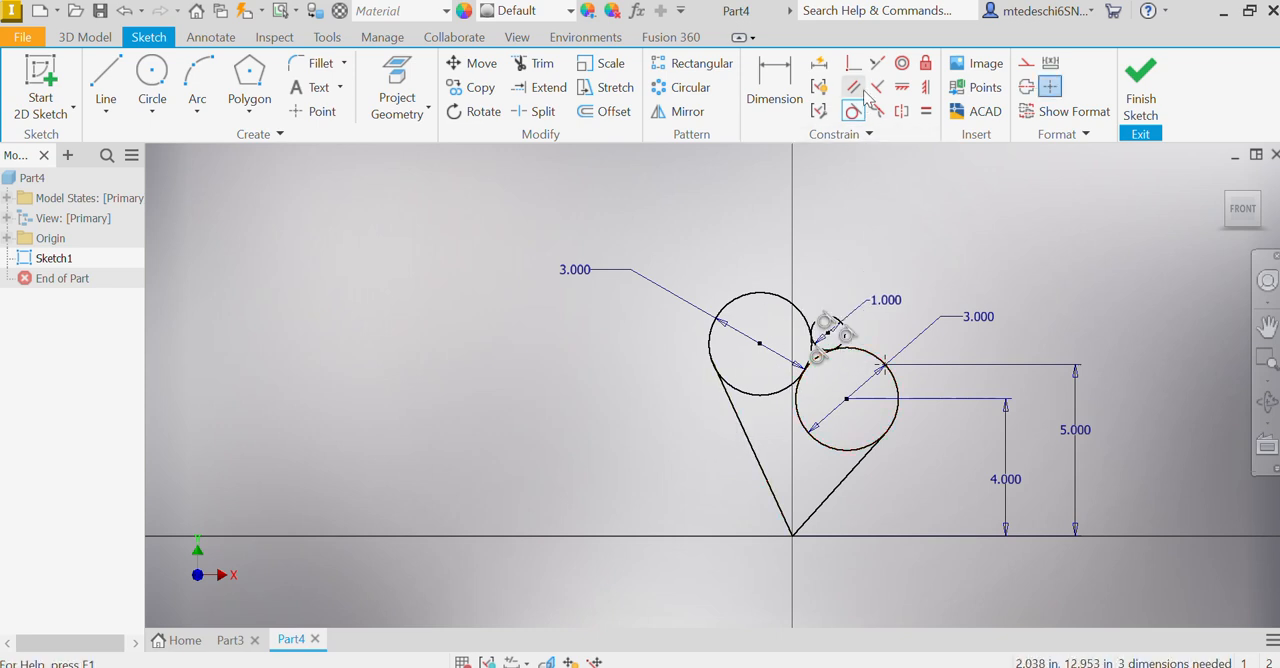
Step: Align the centers of the left and right large circles with a horizontal constraint
click(901, 87)
click(760, 344)
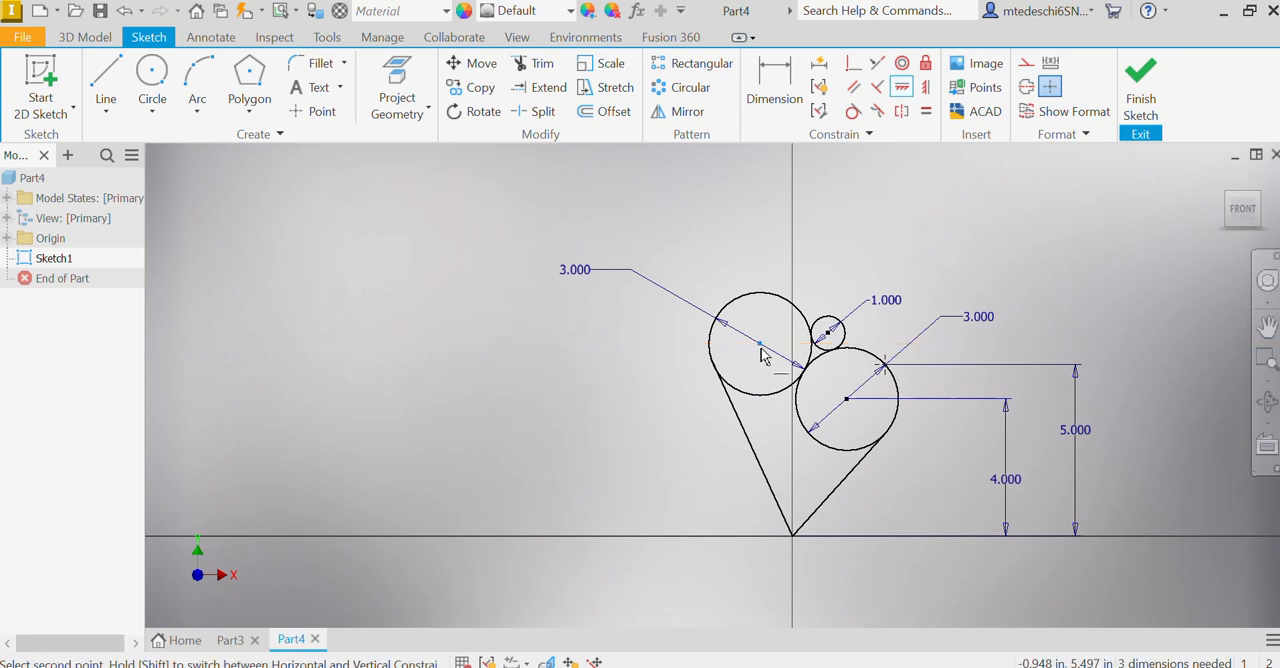
click(847, 400)
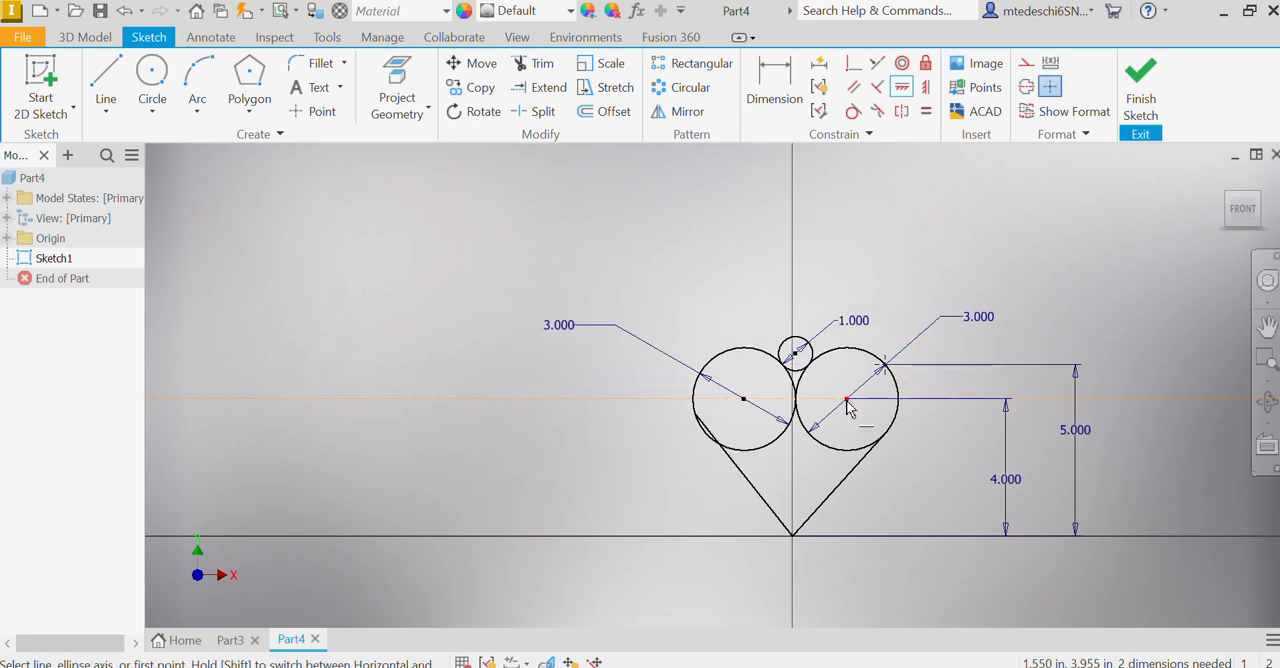
Step: Align the small circle's center with the origin using a vertical constraint
key(i)
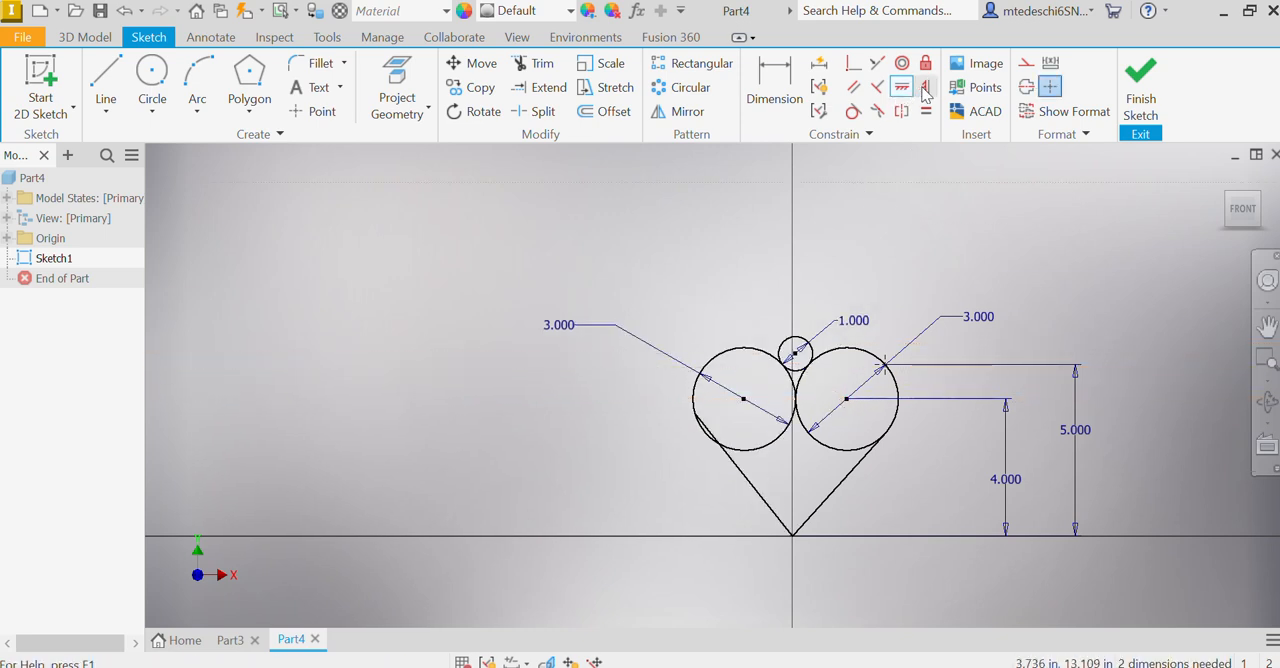
click(796, 356)
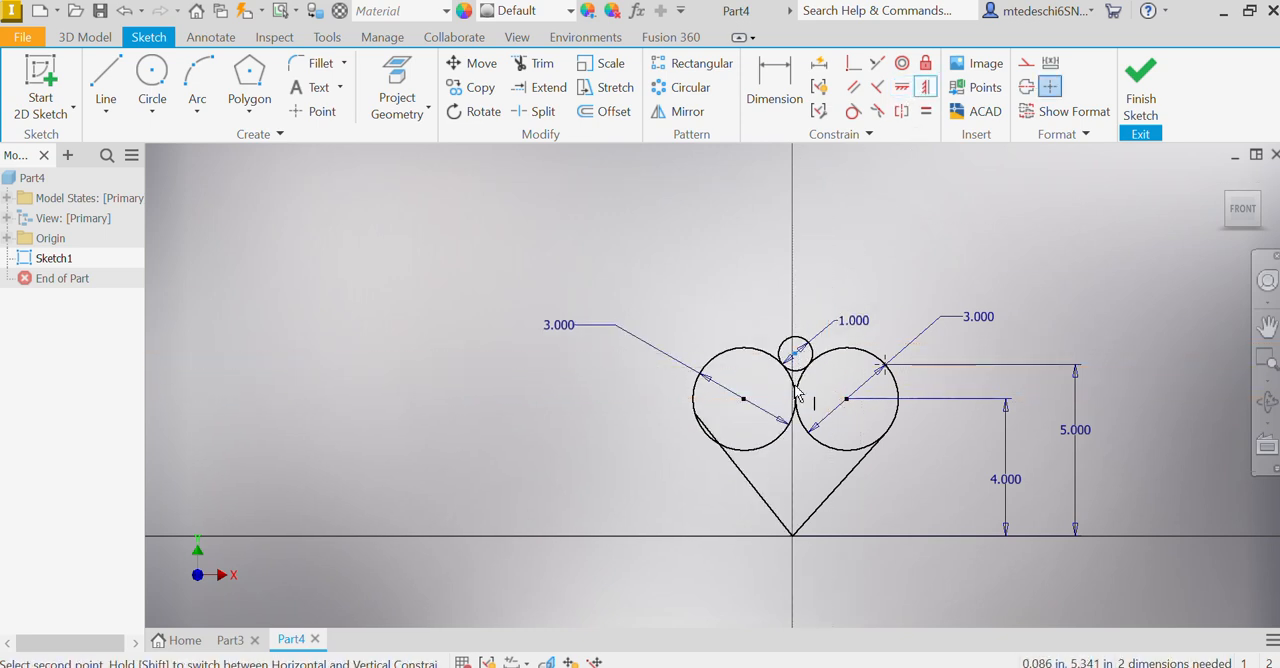
click(793, 537)
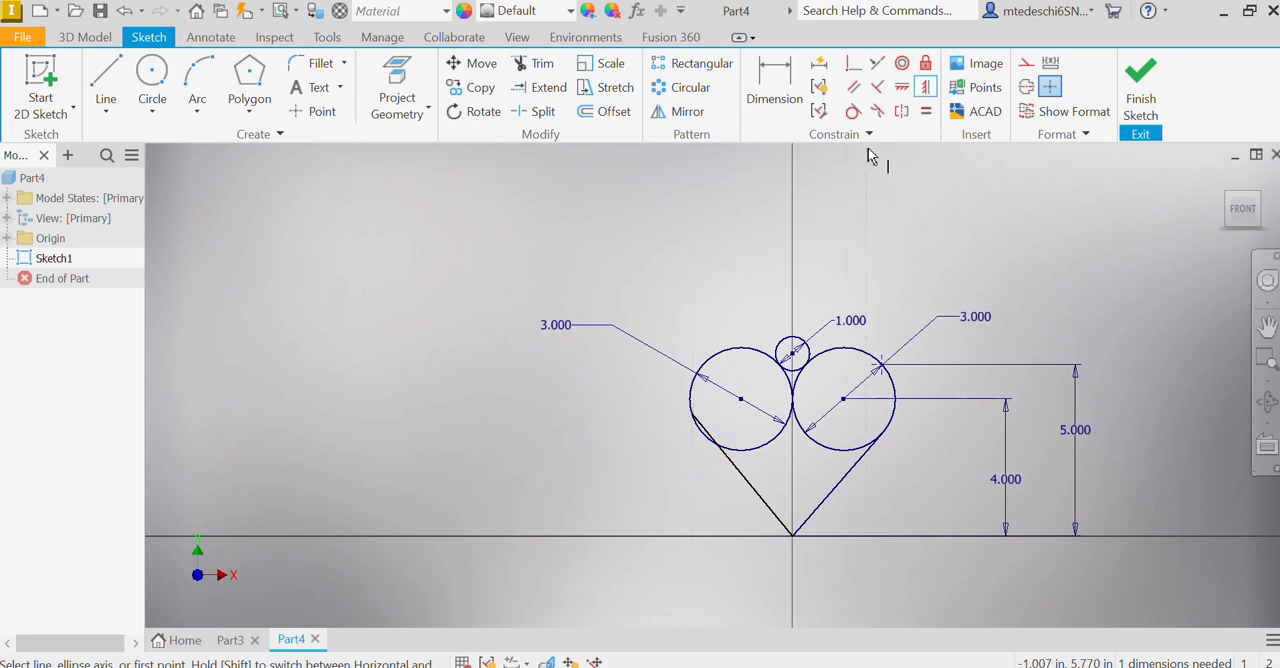
Step: Make the left line tangent to the left circle
click(852, 111)
click(750, 486)
click(737, 451)
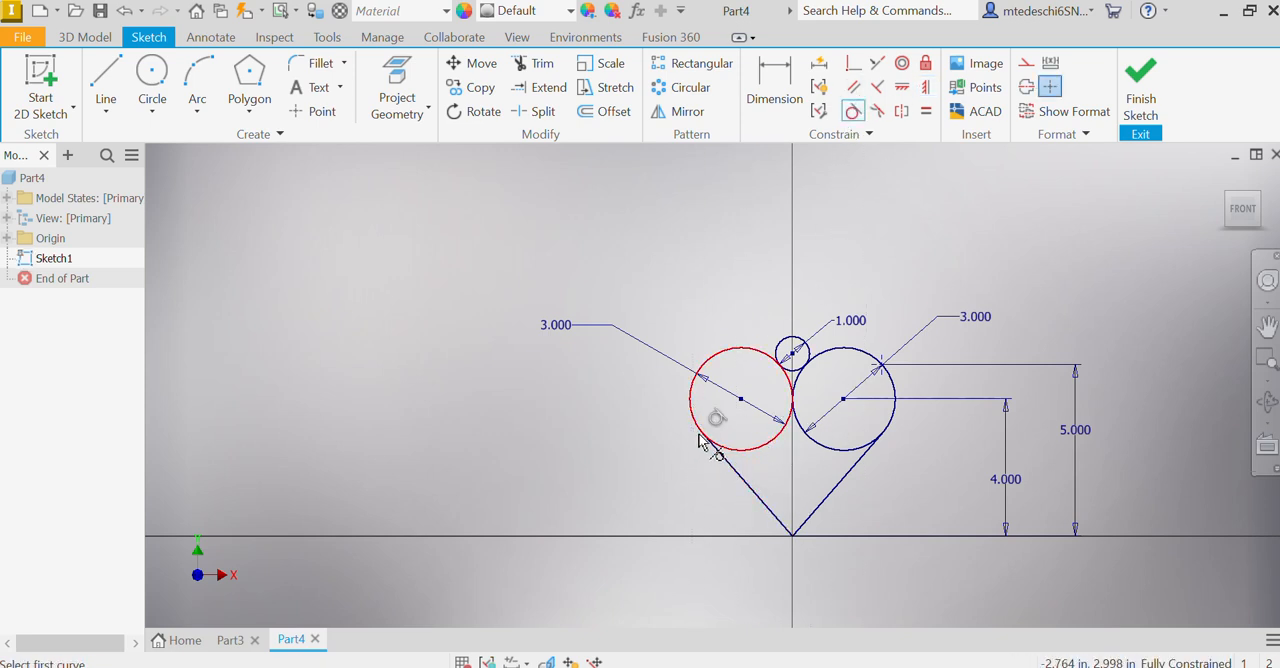
Step: Try to make the right line tangent to the right circle, and leave the constraint command
click(840, 485)
click(862, 448)
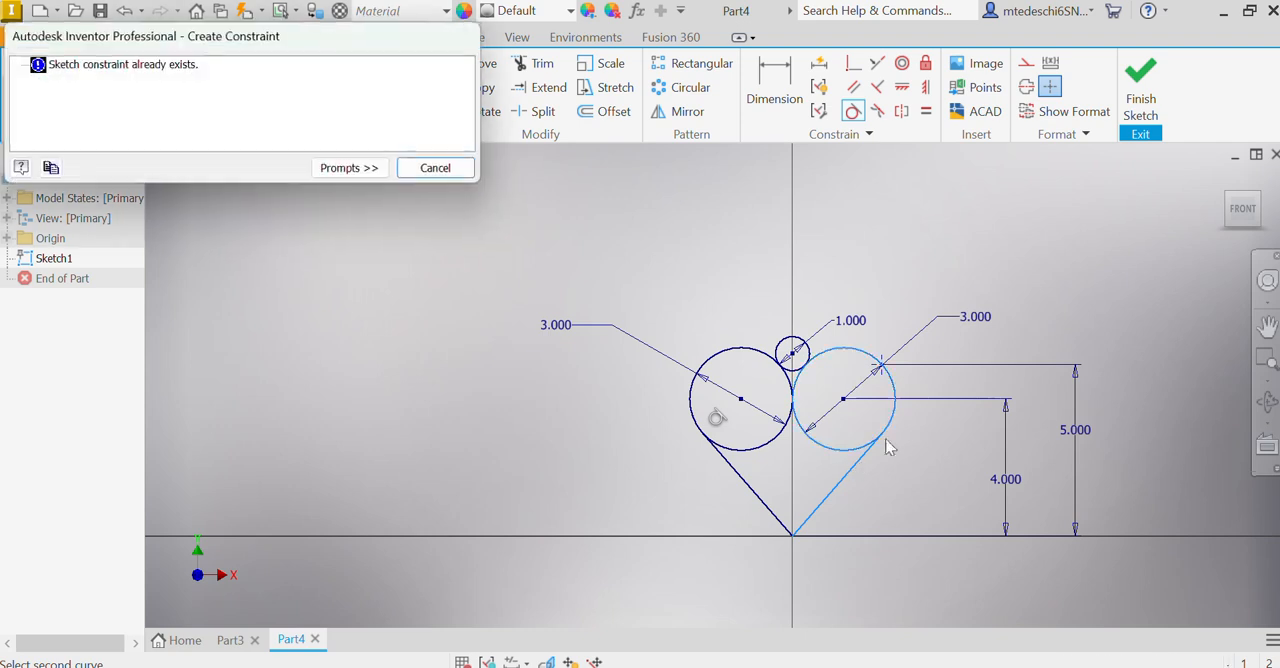
click(437, 169)
right_click(826, 245)
click(890, 226)
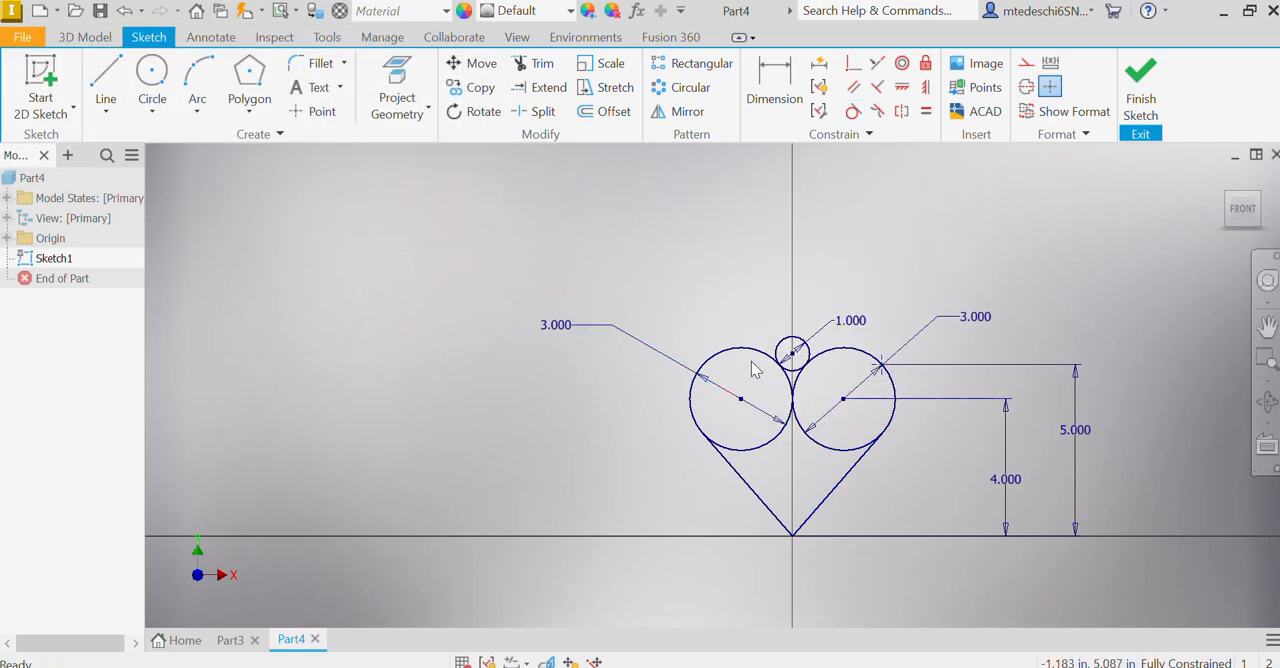
Step: Finish the heart sketch and show the model from the front
mouse_move(751, 352)
mouse_down()
mouse_move(794, 318)
mouse_move(886, 455)
mouse_move(881, 480)
mouse_move(774, 523)
mouse_move(714, 420)
mouse_up()
click(1140, 90)
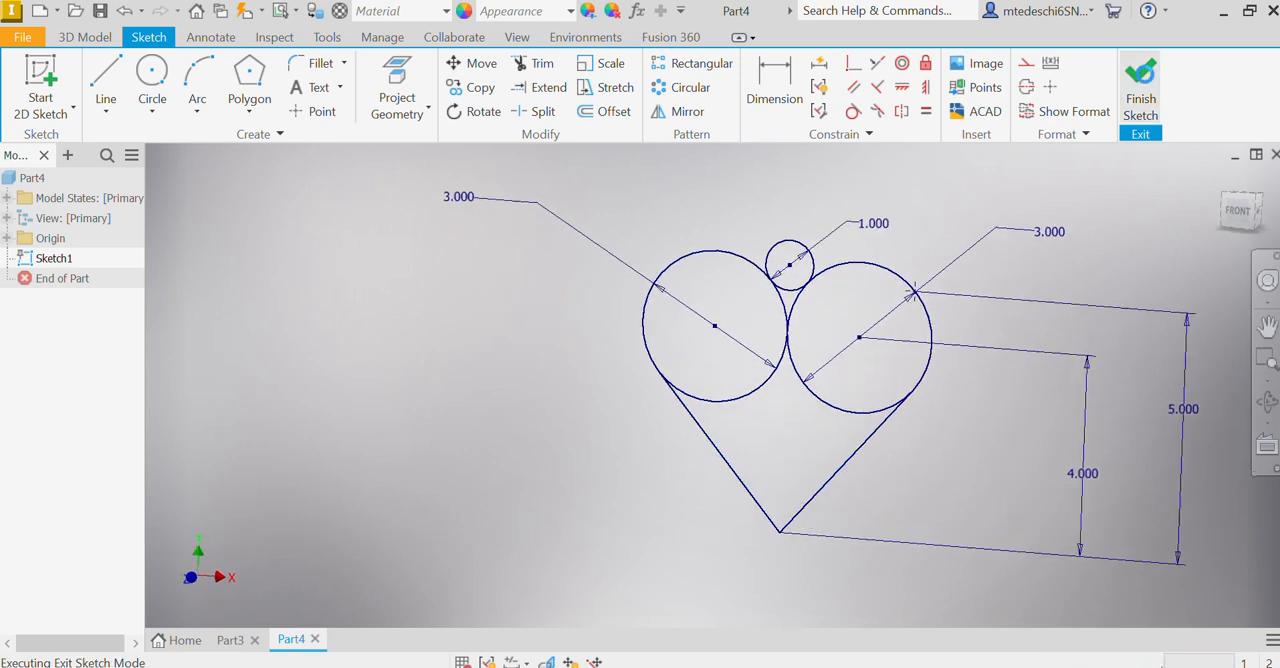
click(1231, 208)
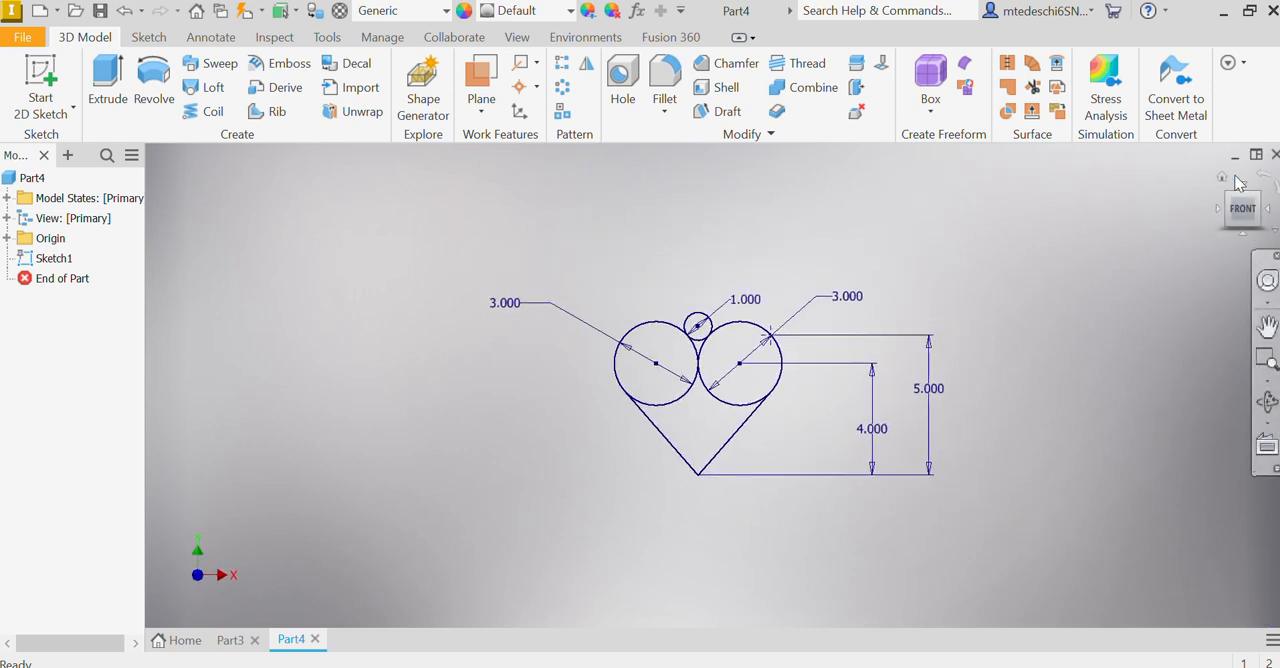
Step: Extrude the heart's body, both large circles and the gap beneath the small circle symmetrically by .25 in
click(1221, 179)
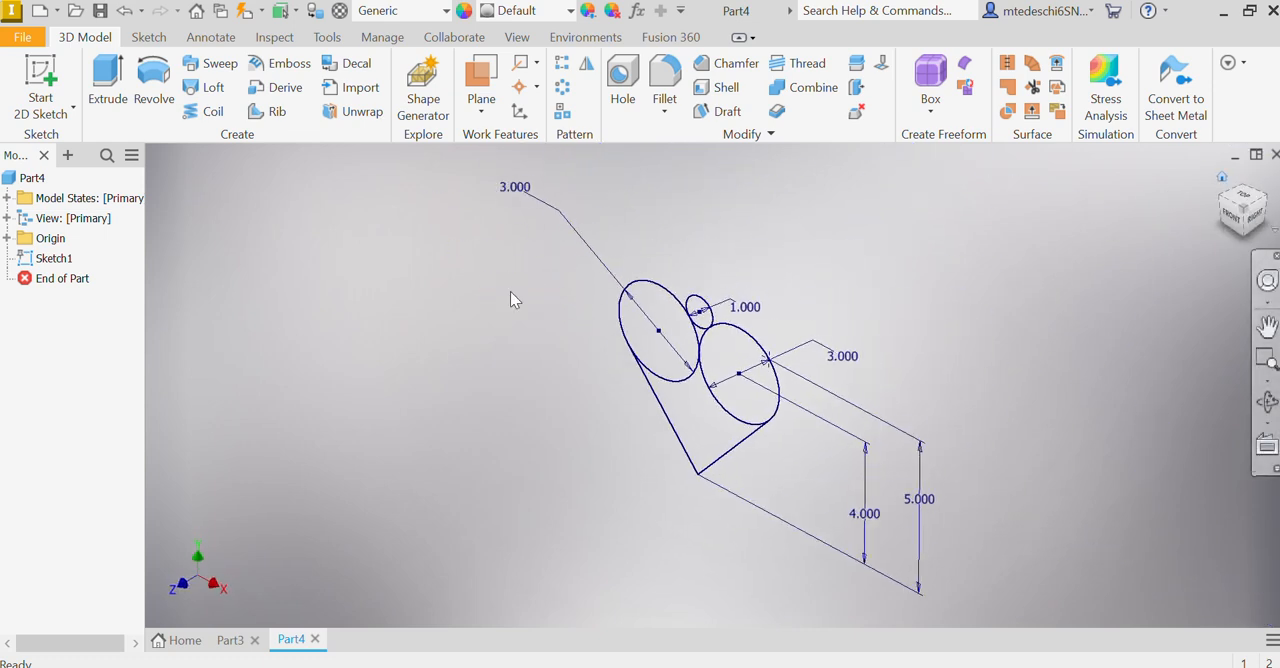
click(108, 76)
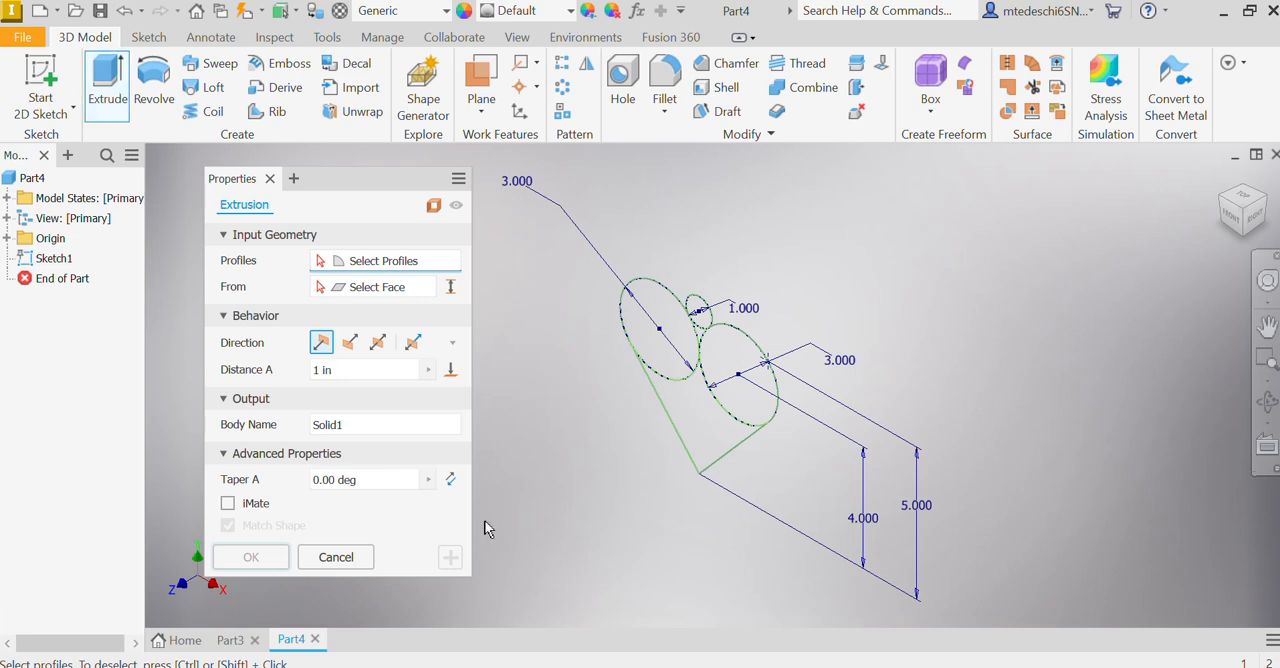
click(378, 343)
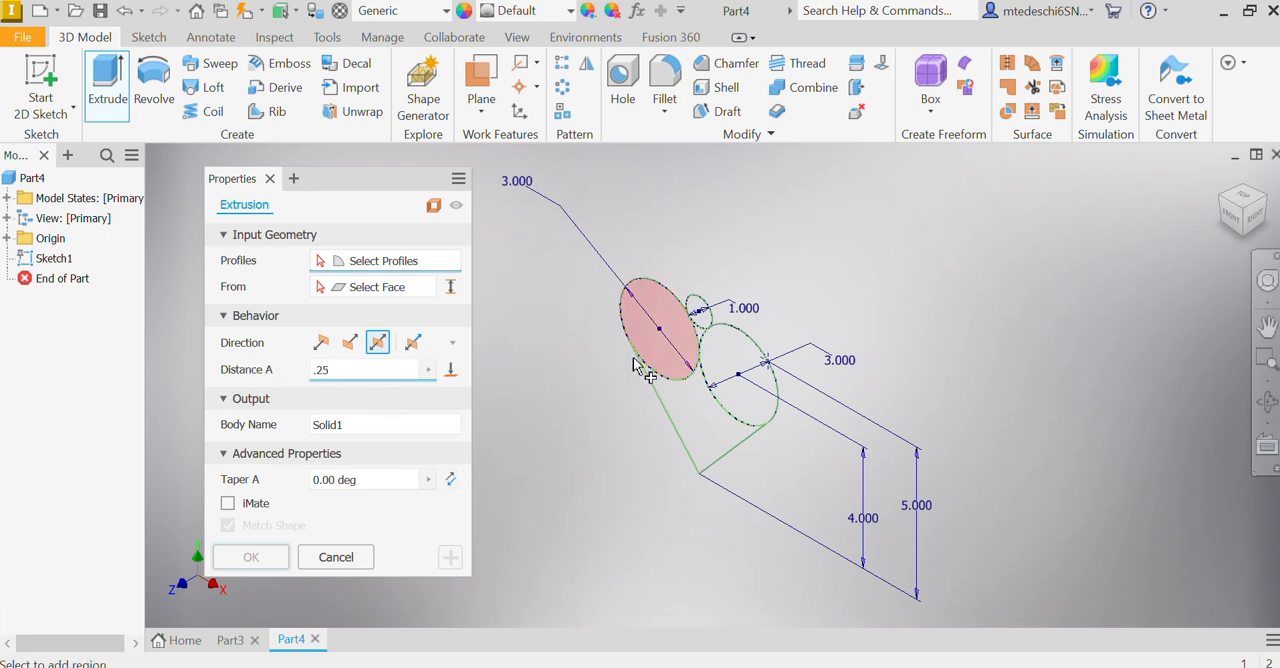
click(676, 425)
click(666, 371)
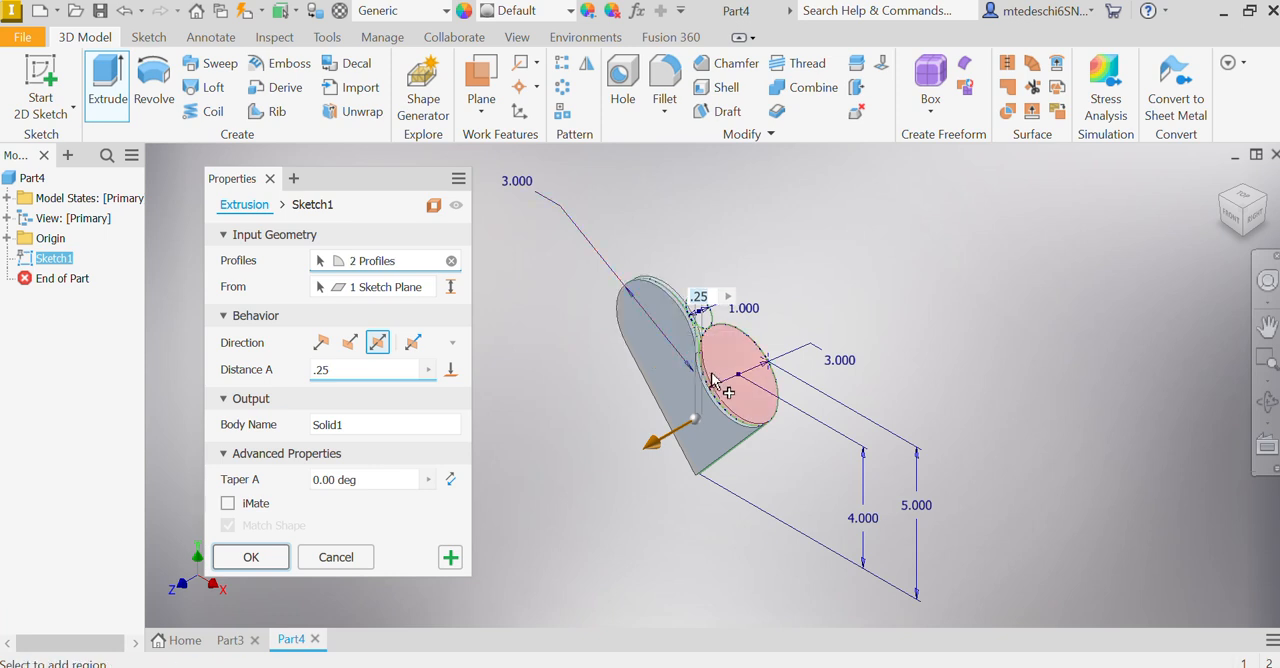
scroll(702, 334, up, 4)
click(700, 330)
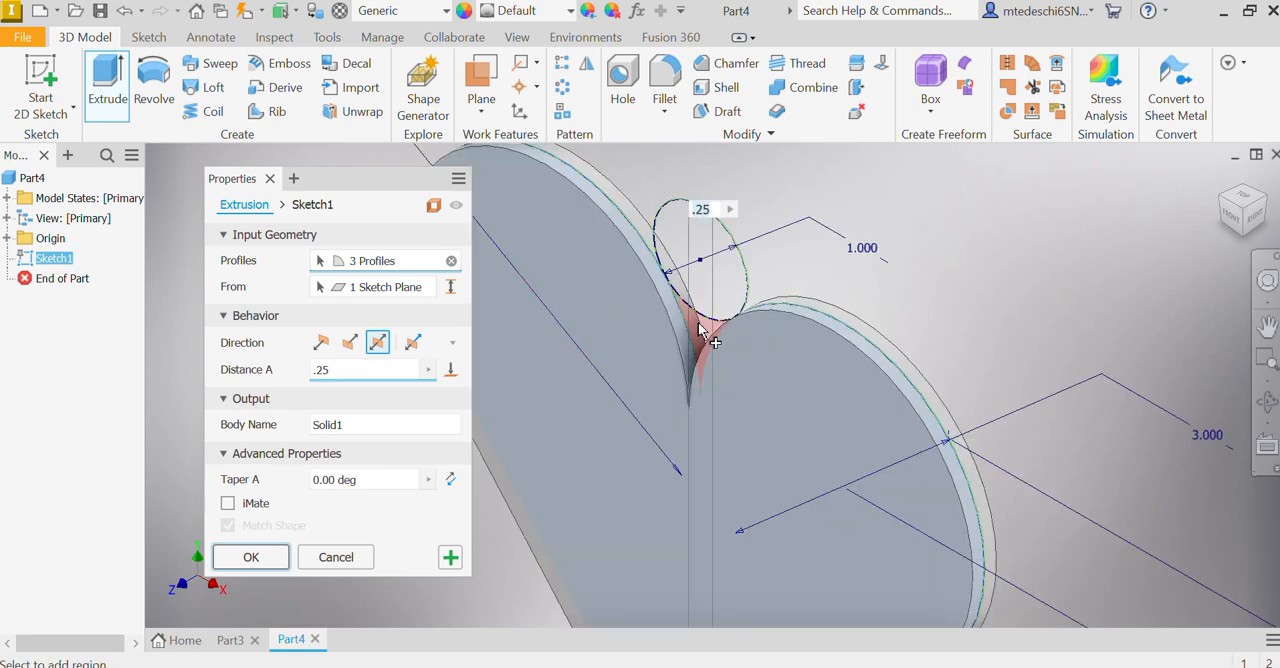
click(700, 330)
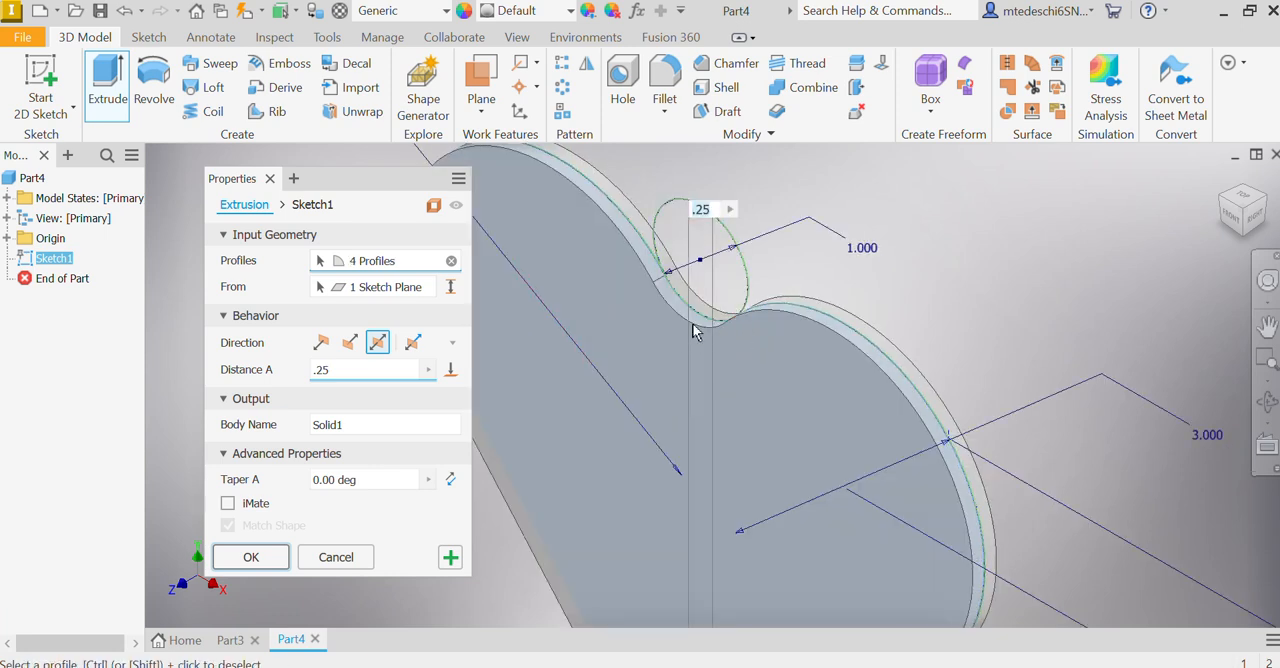
scroll(512, 470, down, 3)
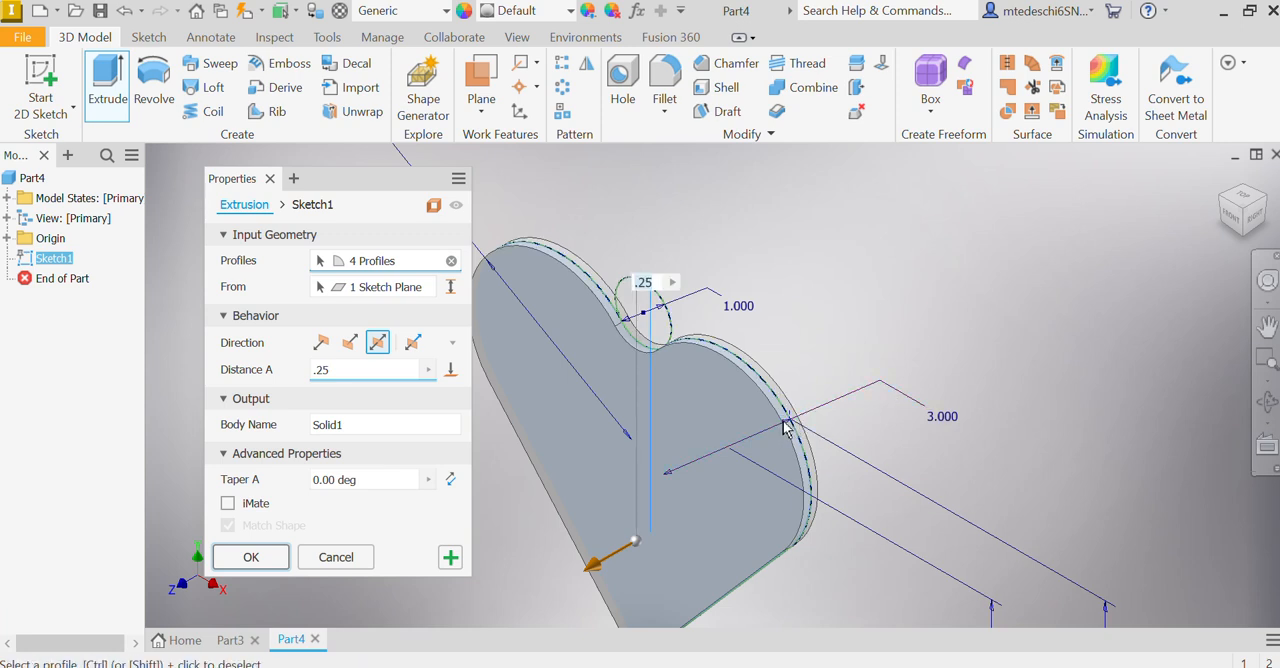
click(253, 561)
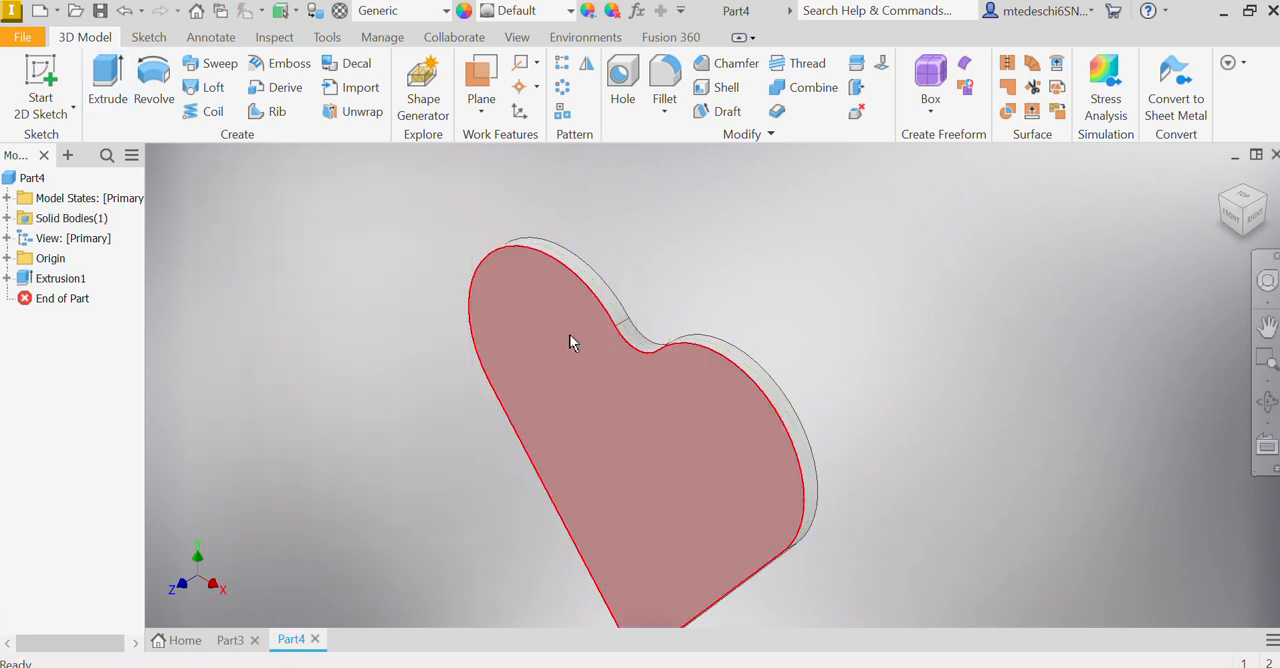
Step: Start a sketch on the heart's front face and finish it without drawing anything
click(35, 97)
click(497, 309)
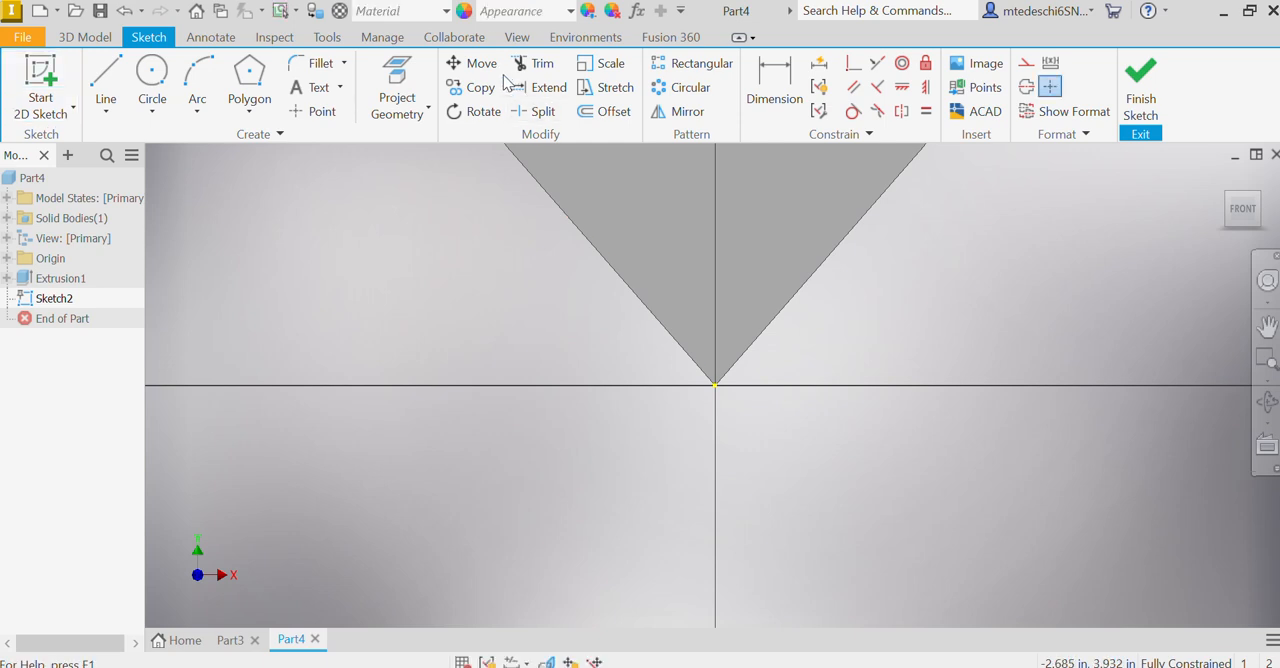
click(1141, 85)
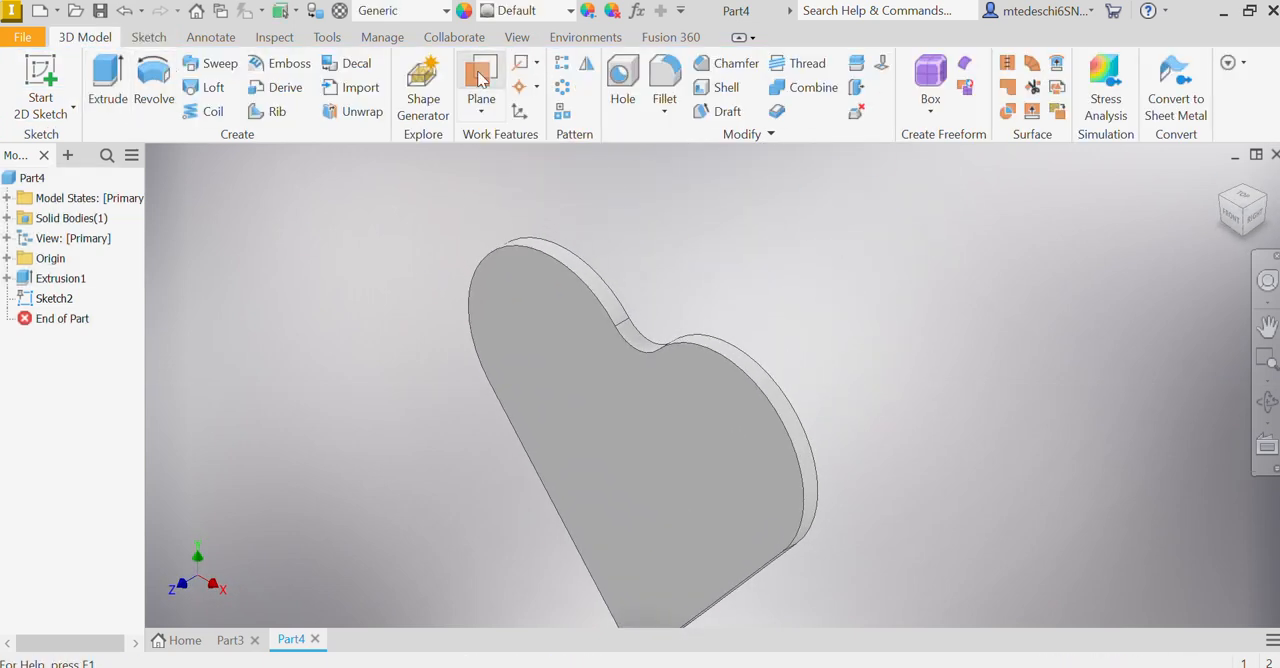
Step: Create a work plane offset .75 in outward from the heart's front face
click(481, 110)
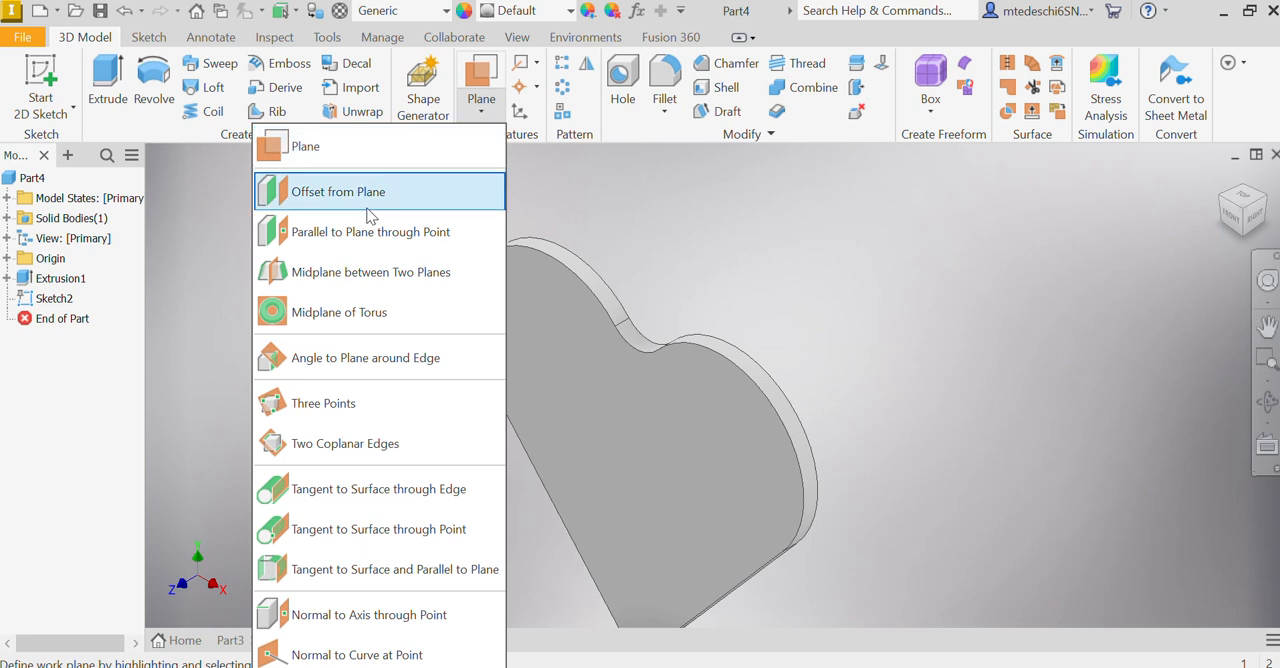
click(340, 191)
click(508, 332)
scroll(666, 509, up, 2)
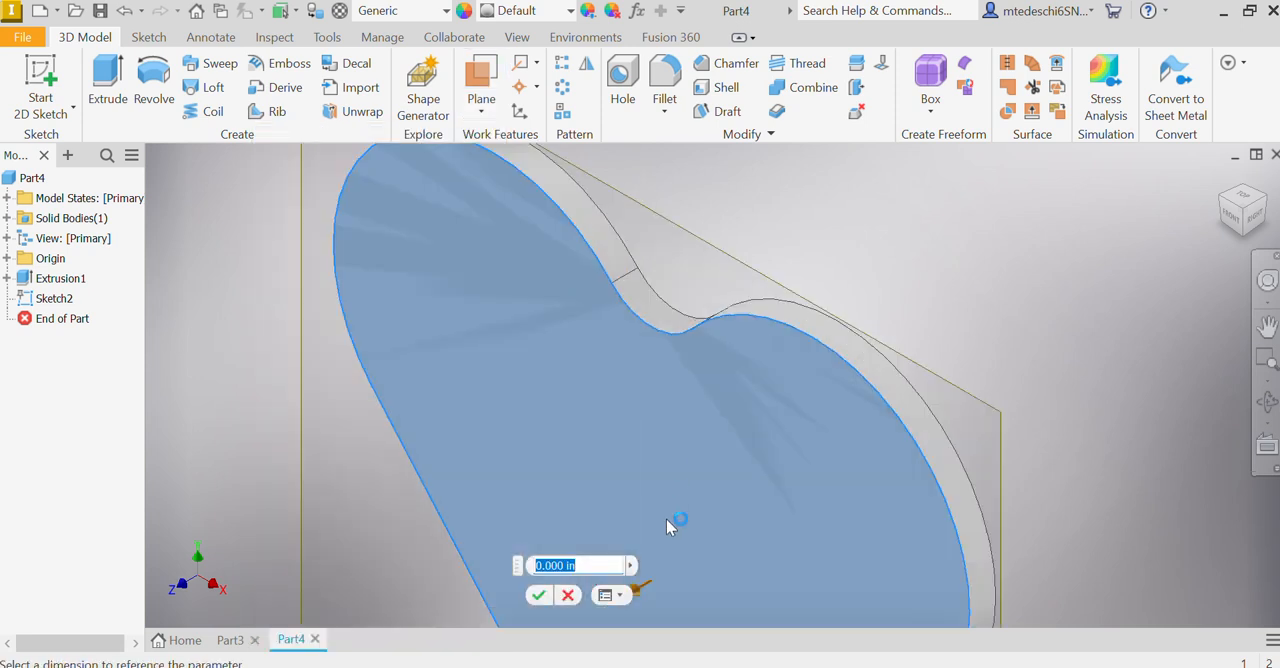
scroll(660, 495, down, 4)
drag(624, 527, 528, 570)
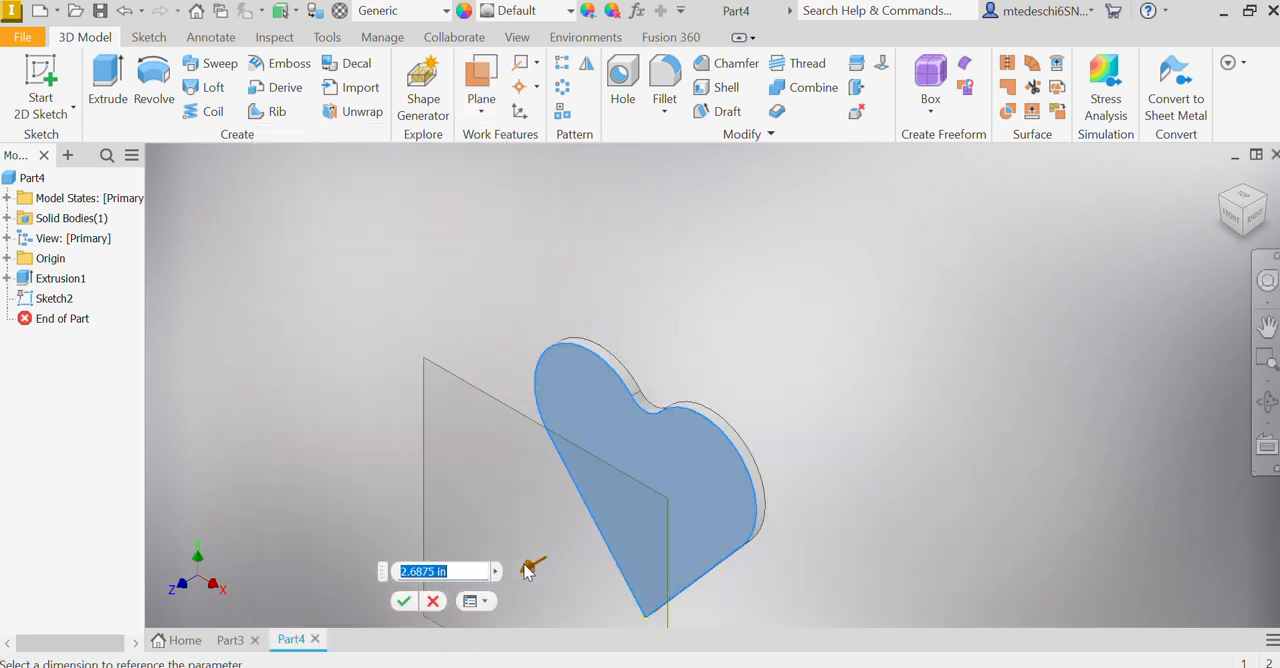
text(.75)
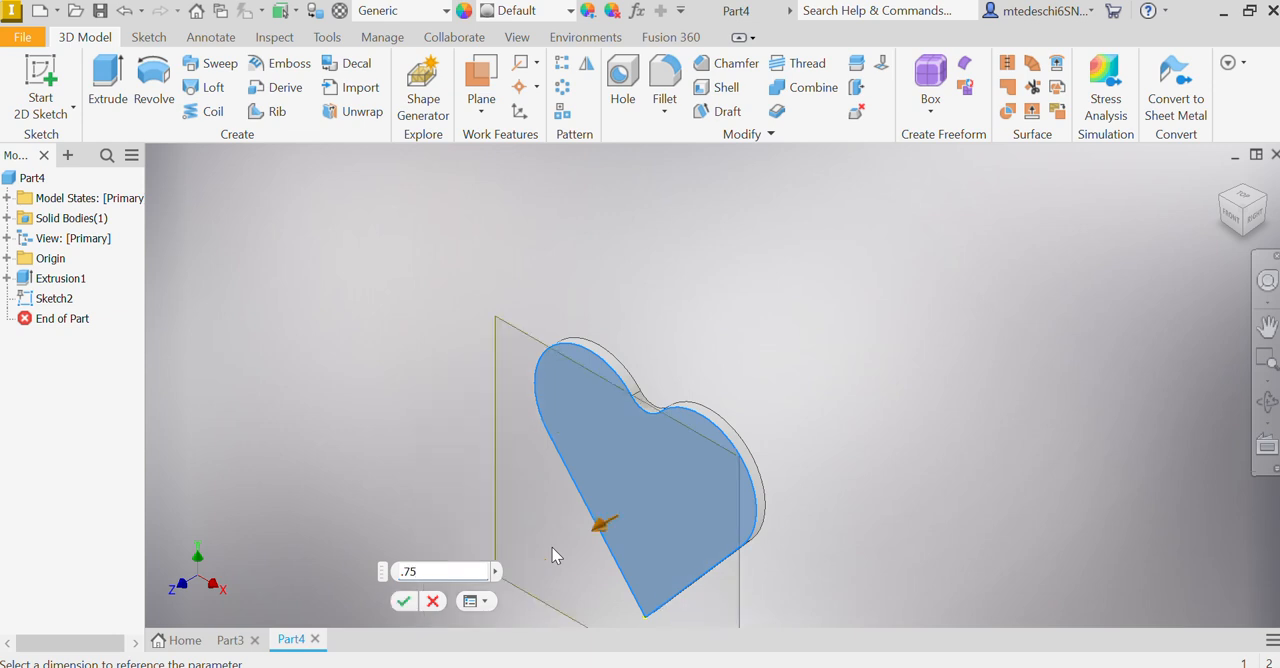
key(Return)
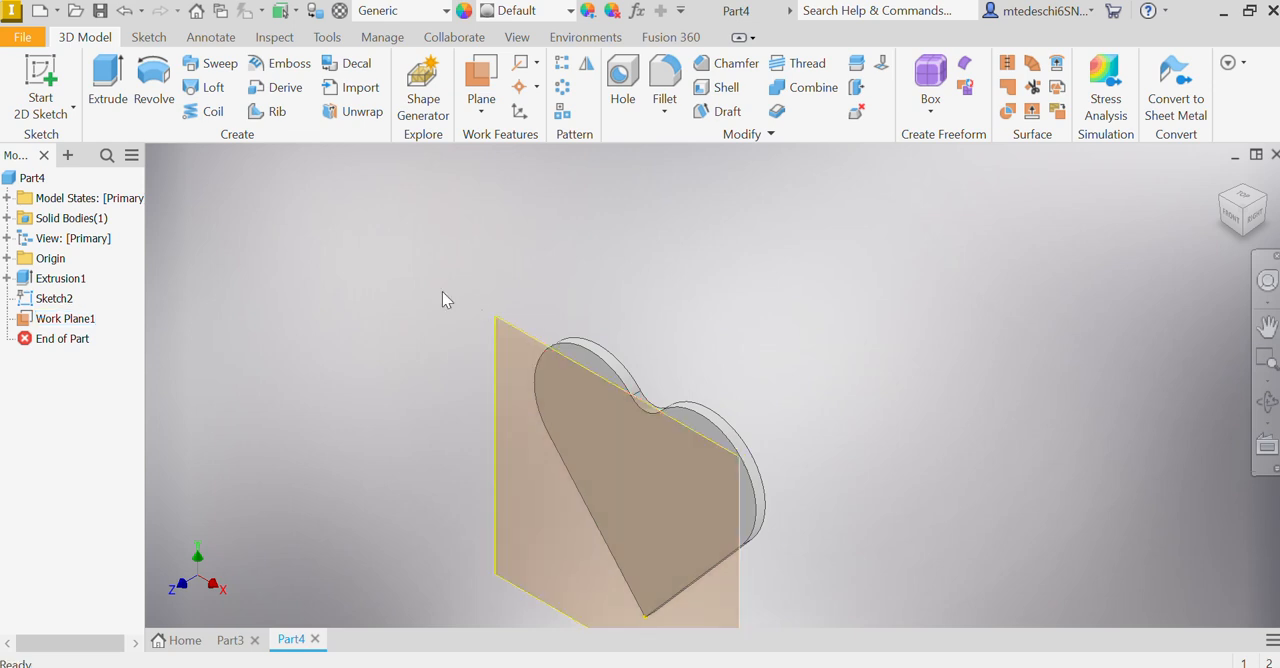
Step: Start a sketch on the offset work plane and project the outline of the heart's front face onto it
click(40, 90)
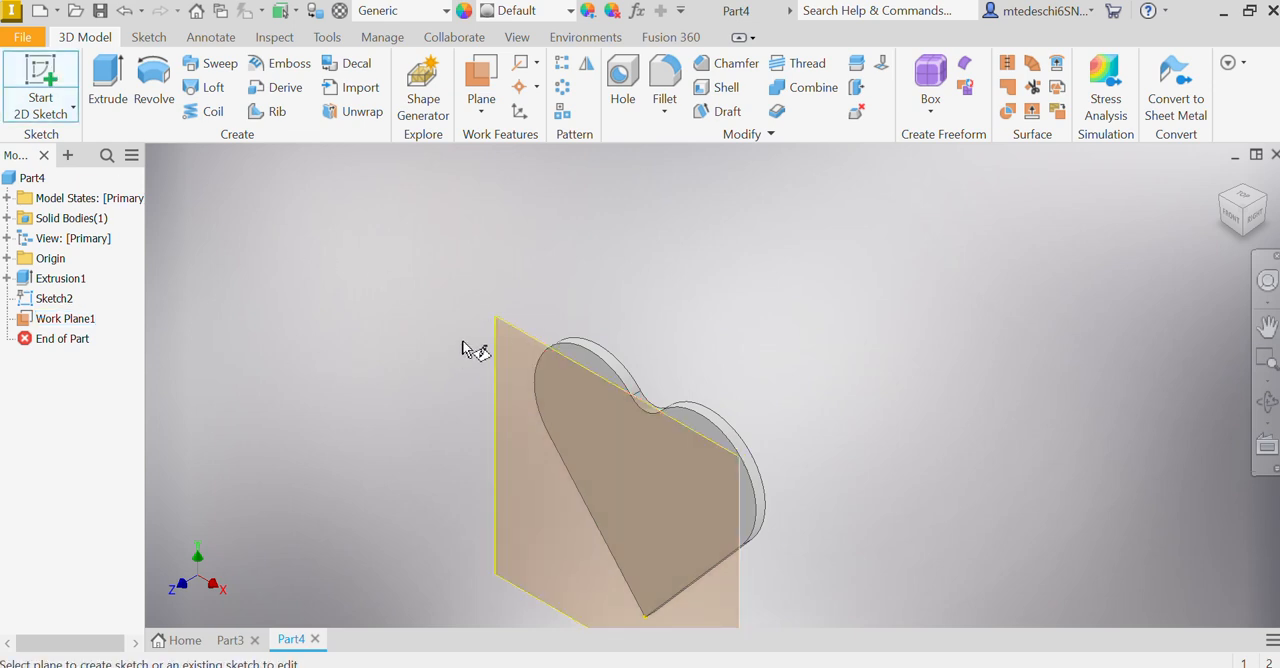
click(517, 330)
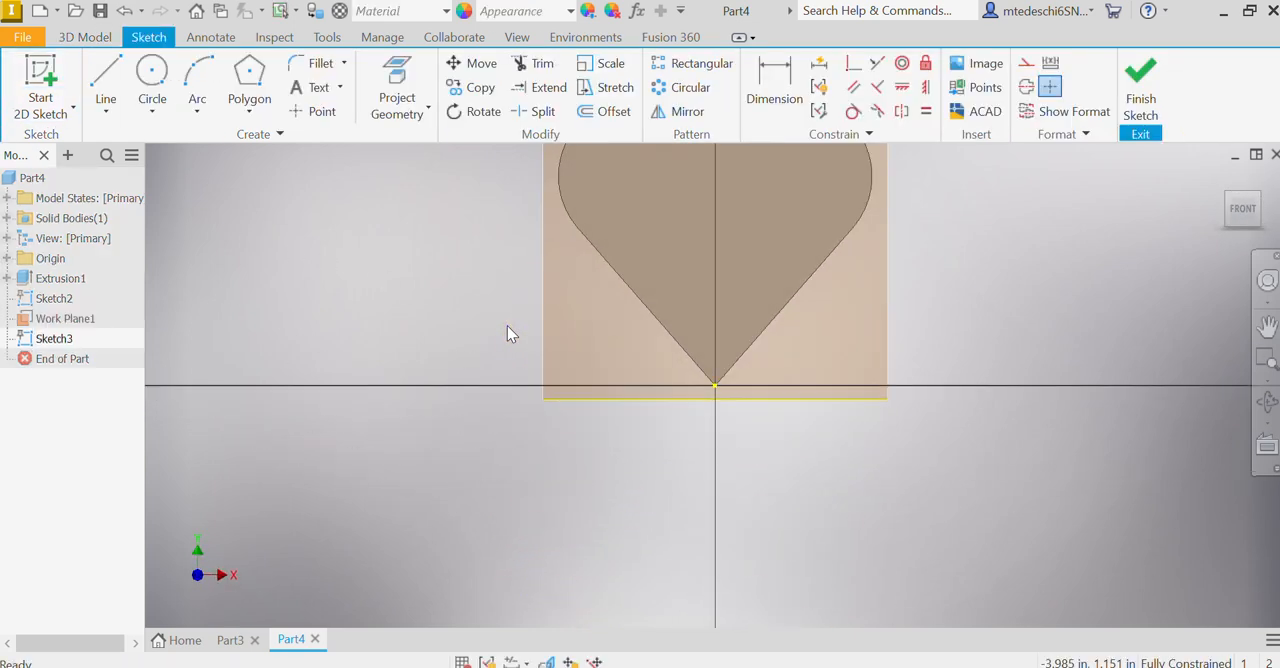
mouse_move(711, 352)
middle_down()
mouse_move(715, 428)
mouse_move(579, 549)
middle_up()
click(415, 80)
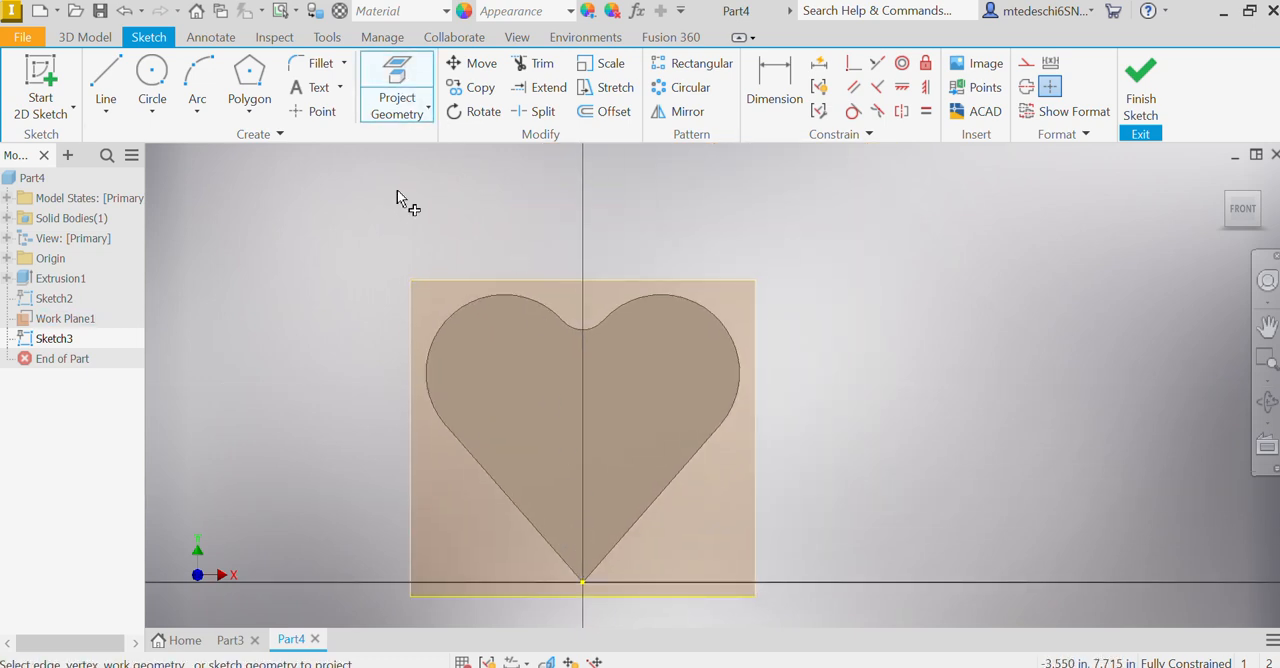
click(527, 382)
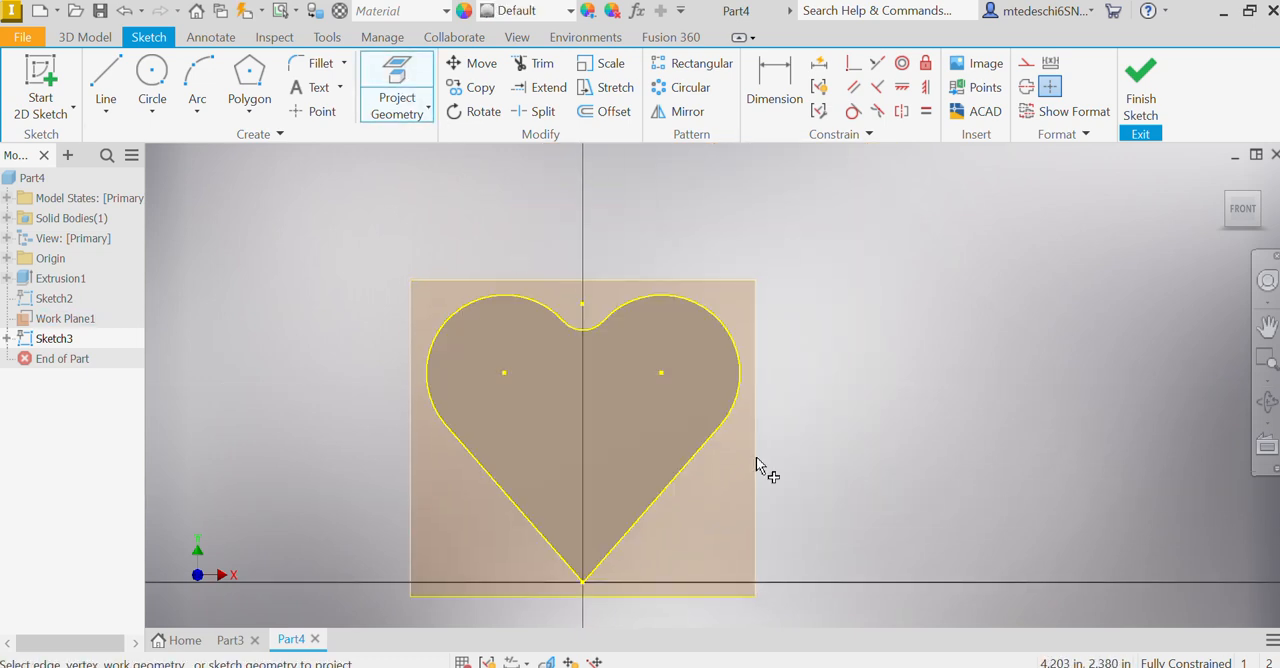
click(401, 95)
click(396, 98)
mouse_move(871, 413)
shift+middle_down()
mouse_move(789, 440)
mouse_move(859, 397)
mouse_move(937, 374)
mouse_move(880, 426)
mouse_move(834, 391)
mouse_move(853, 350)
mouse_move(995, 317)
shift+middle_up()
click(1245, 207)
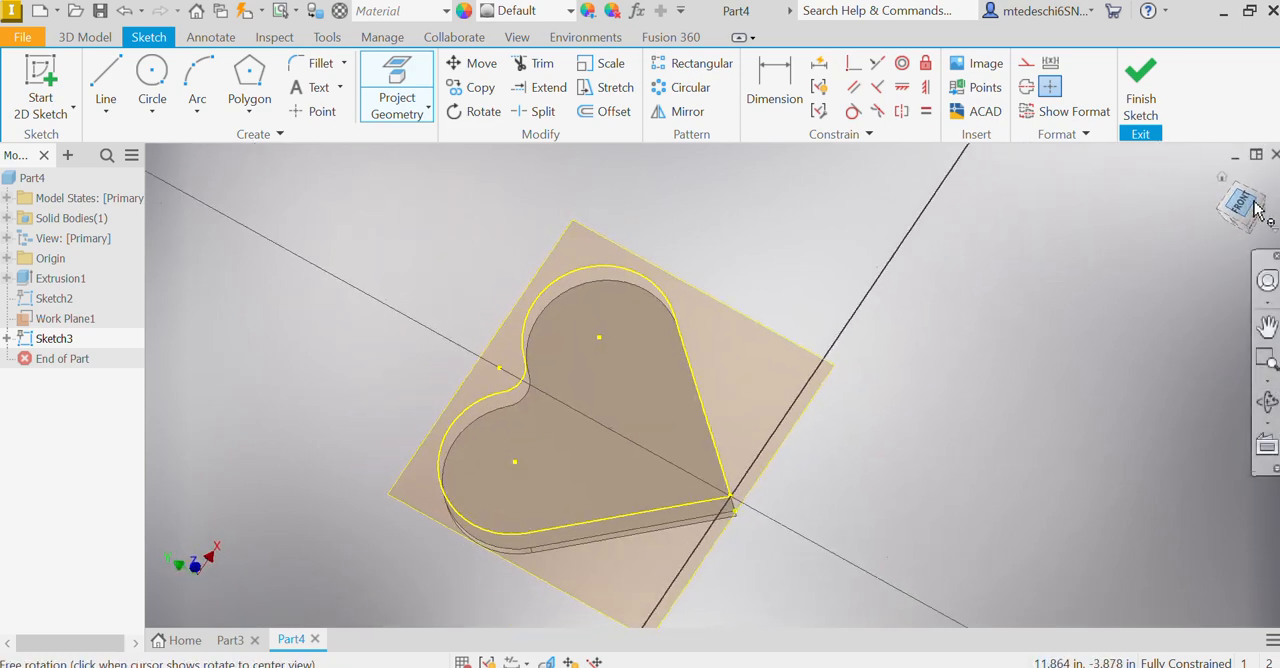
click(1274, 190)
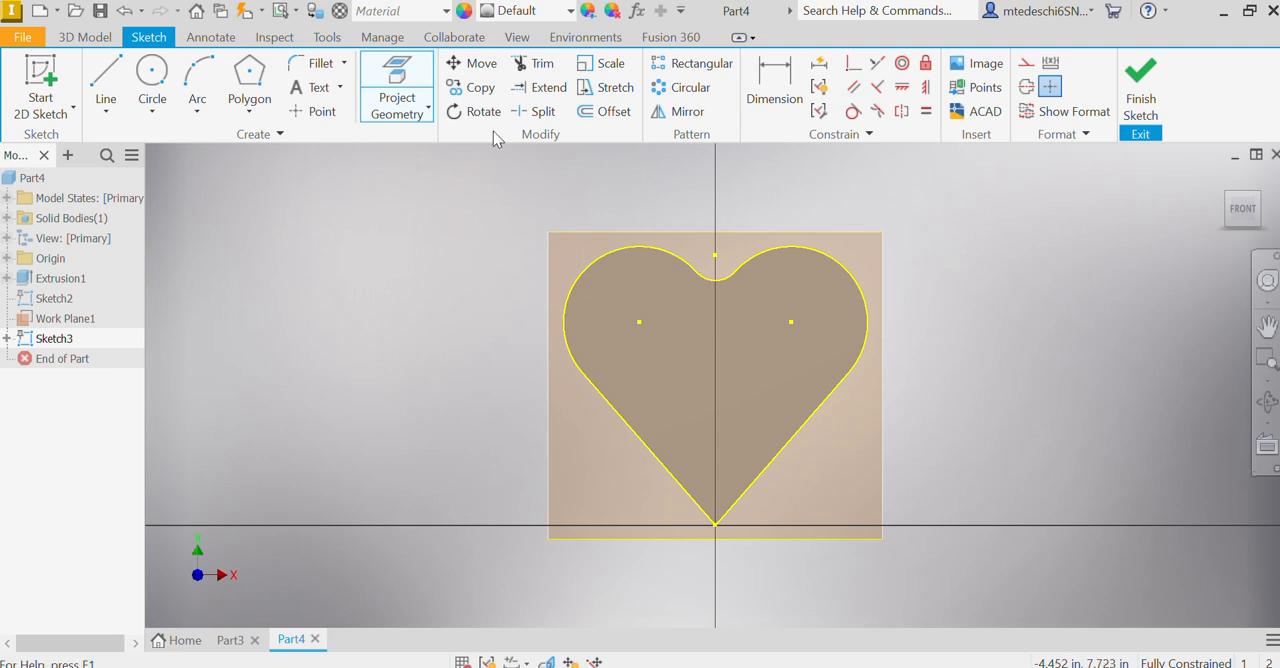
Step: Try to offset the projected heart outline by its individual curves with Loop Select switched off
click(605, 111)
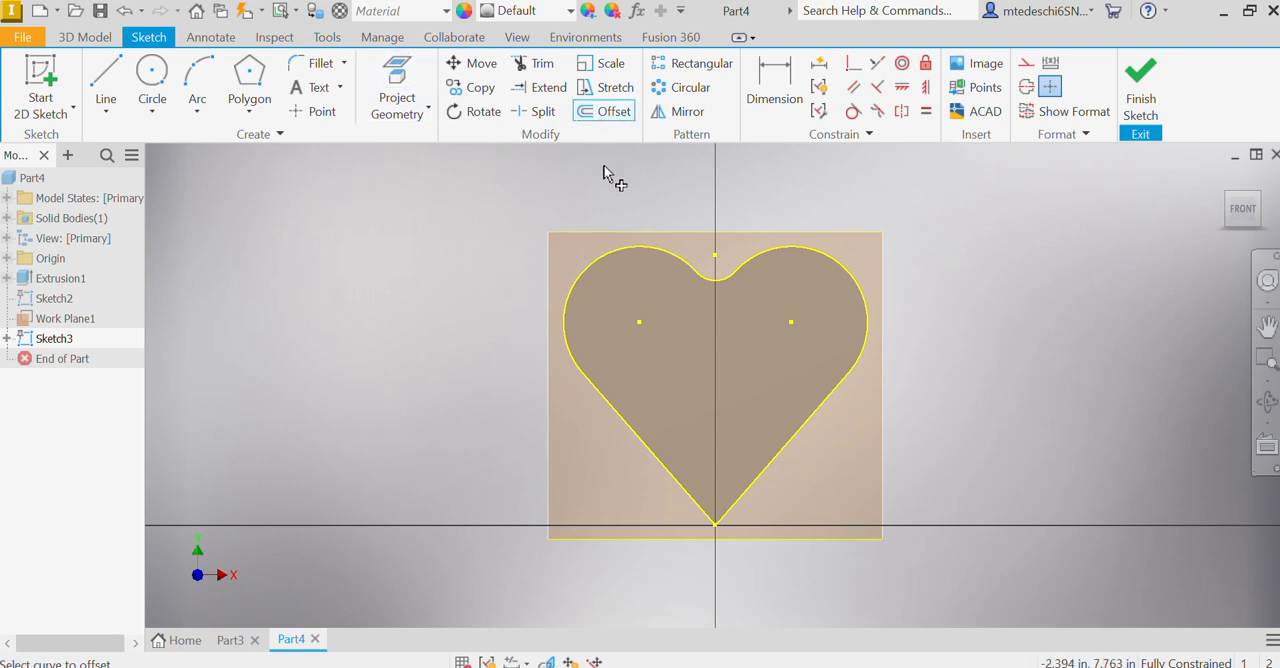
click(603, 252)
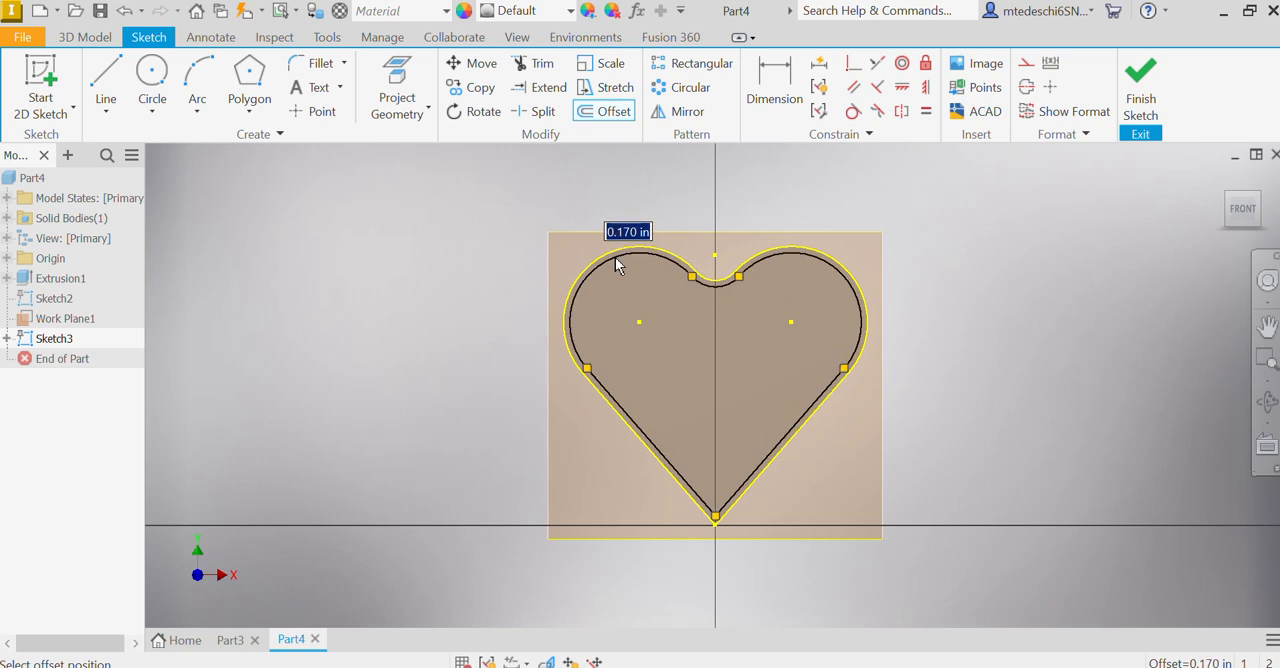
right_click(616, 258)
click(595, 342)
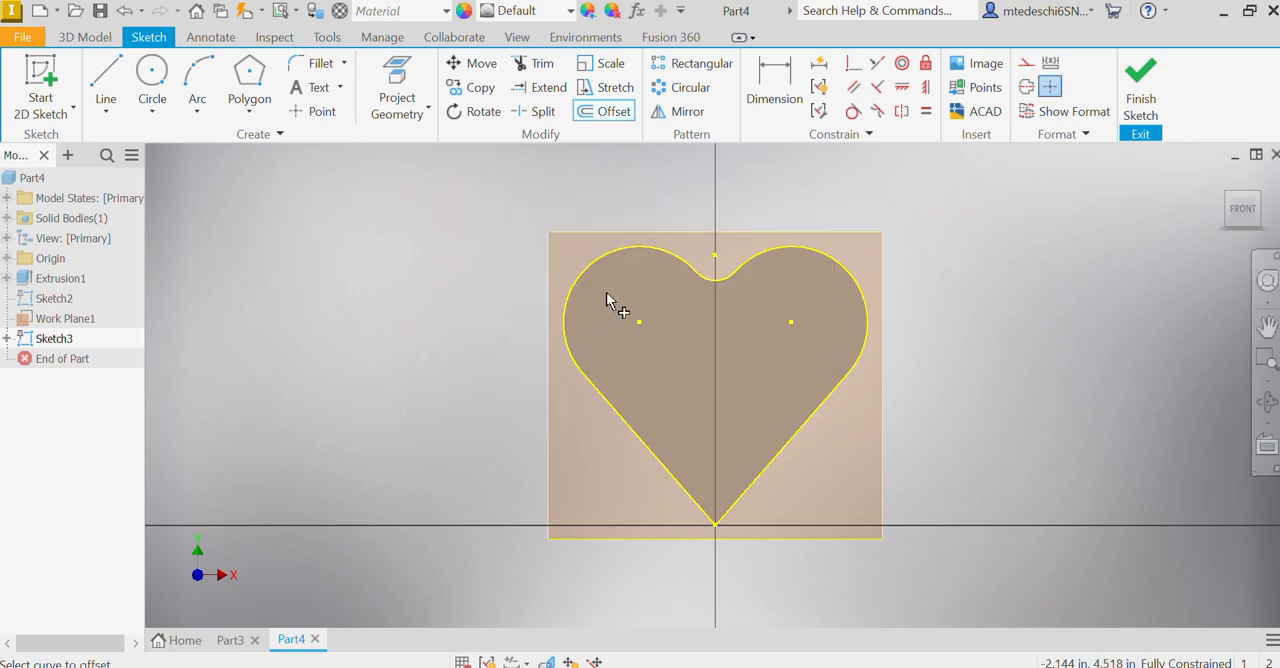
click(720, 279)
click(782, 254)
click(815, 416)
click(656, 459)
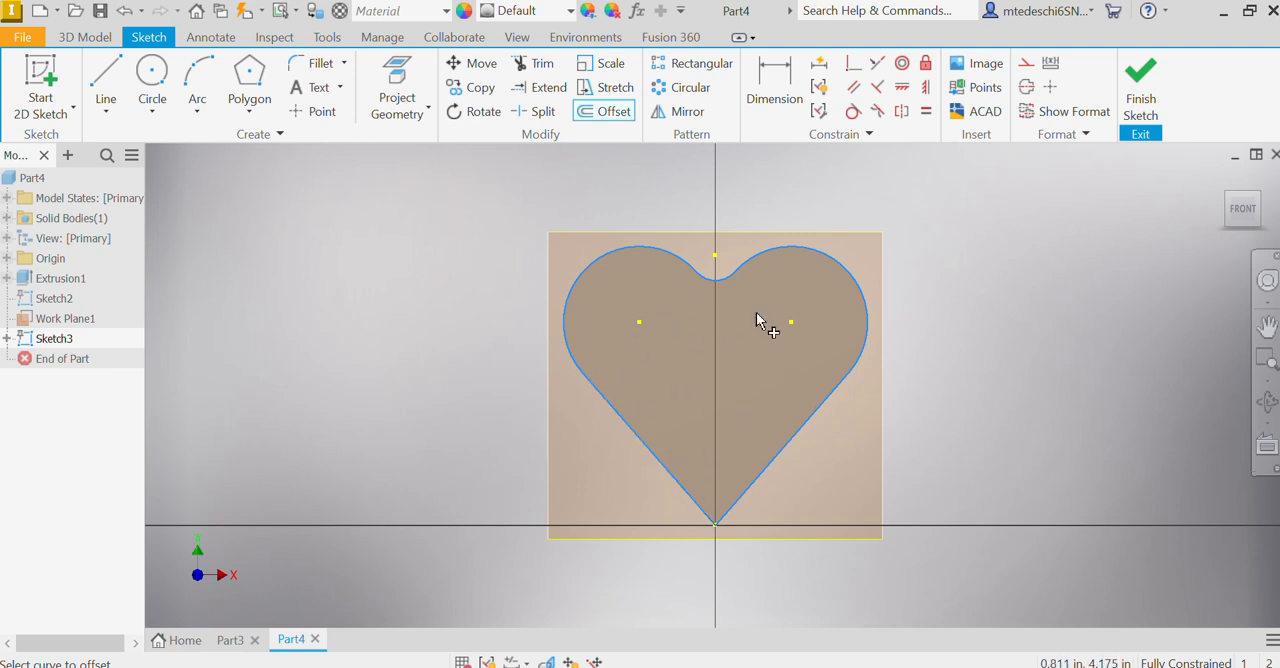
Step: Offset the whole projected heart outline inward by 0.5 in with Loop Select on, and finish the sketch
click(612, 112)
click(612, 112)
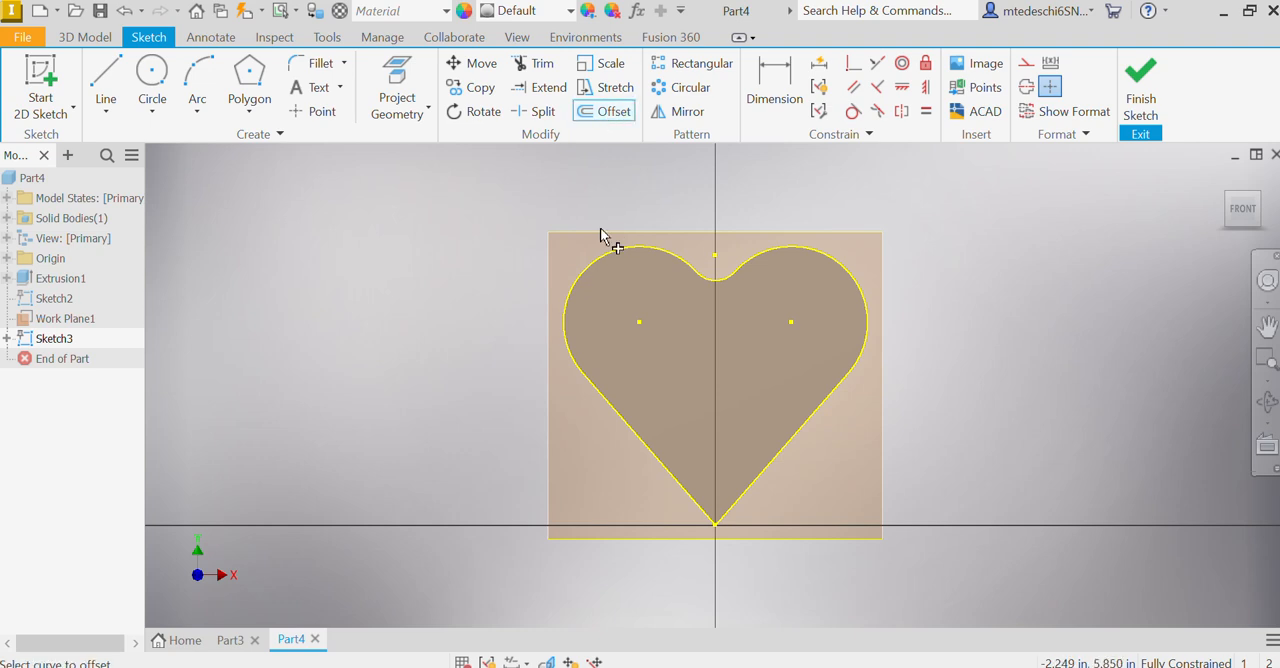
click(600, 262)
right_click(615, 262)
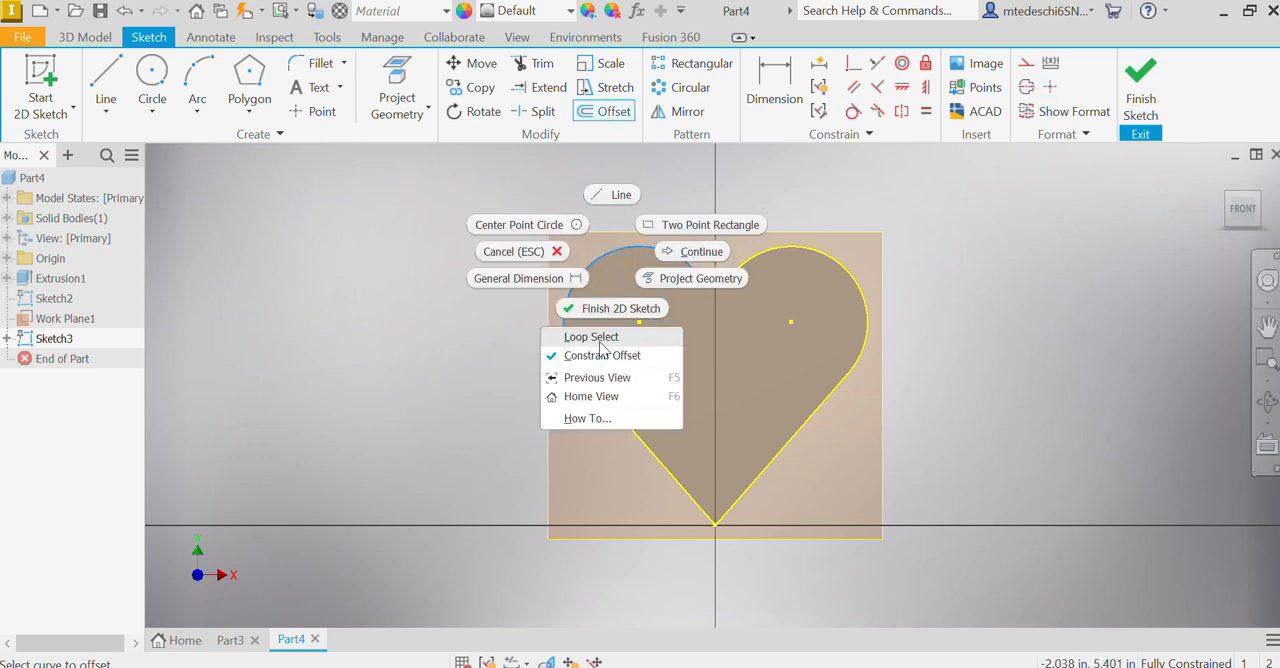
click(592, 338)
click(608, 271)
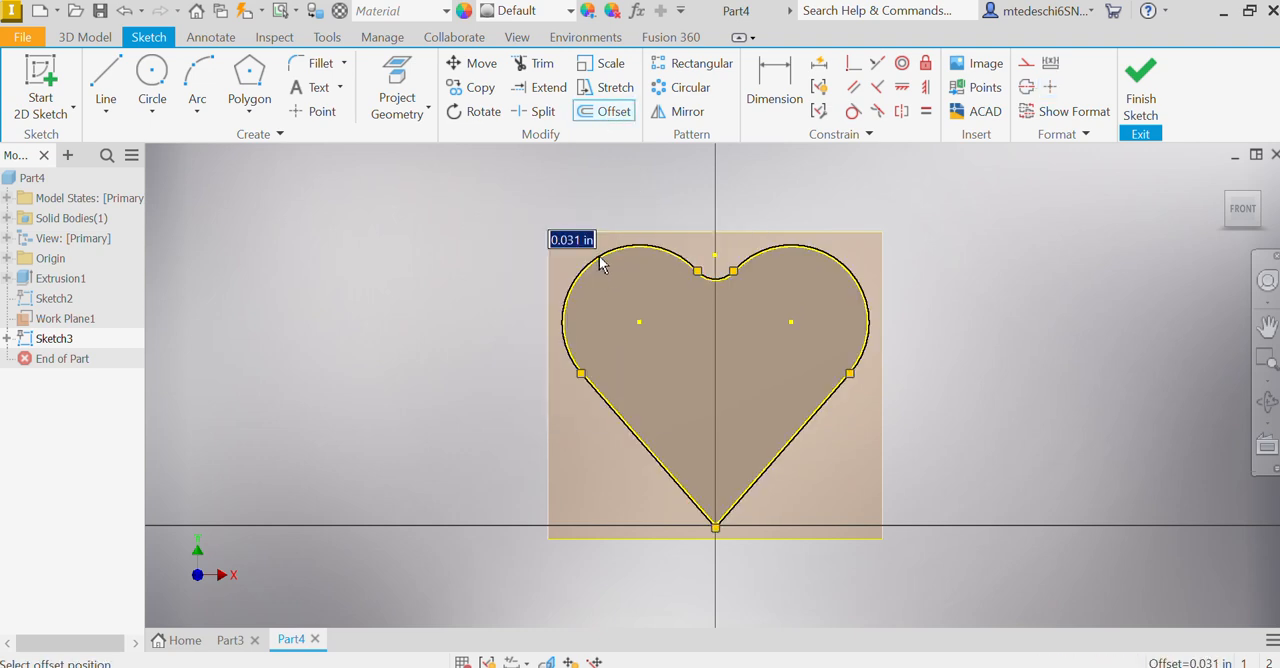
text(0.5)
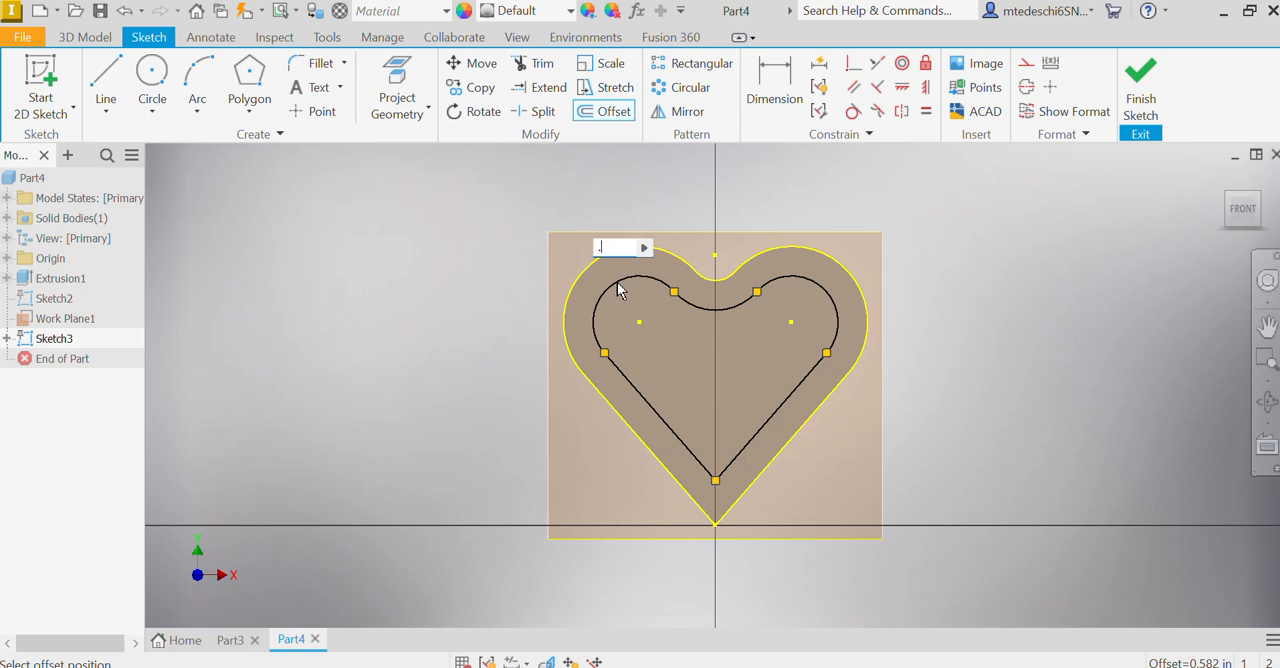
key(Return)
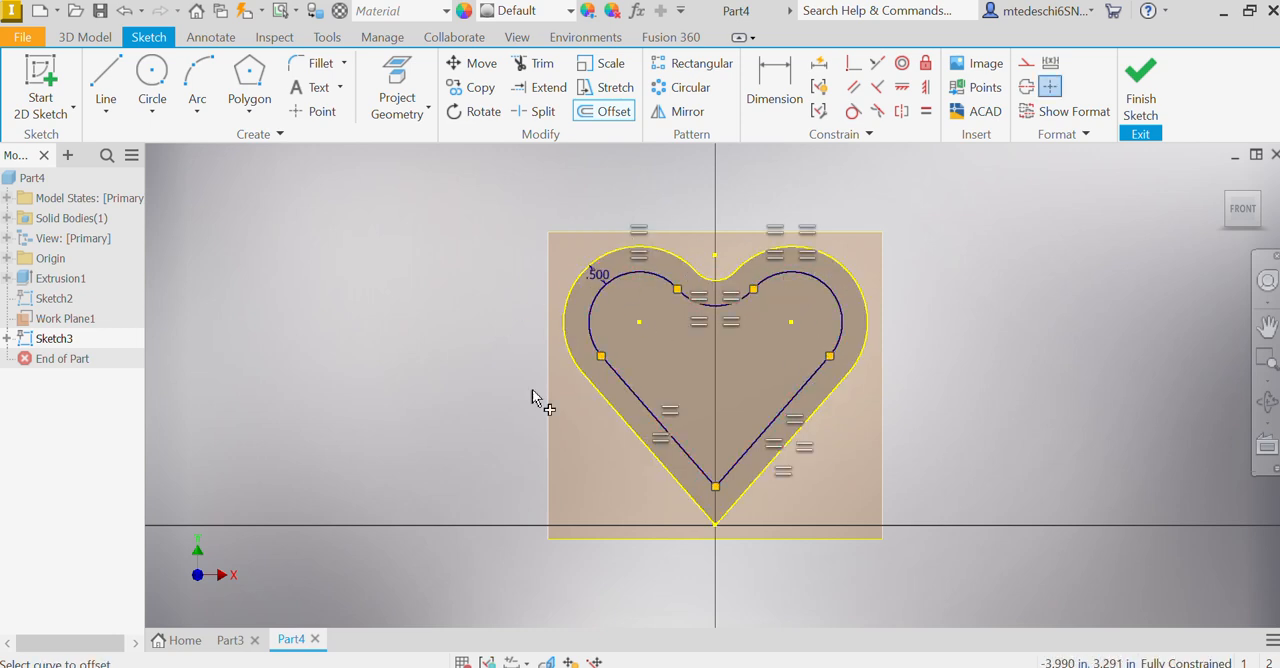
click(1141, 78)
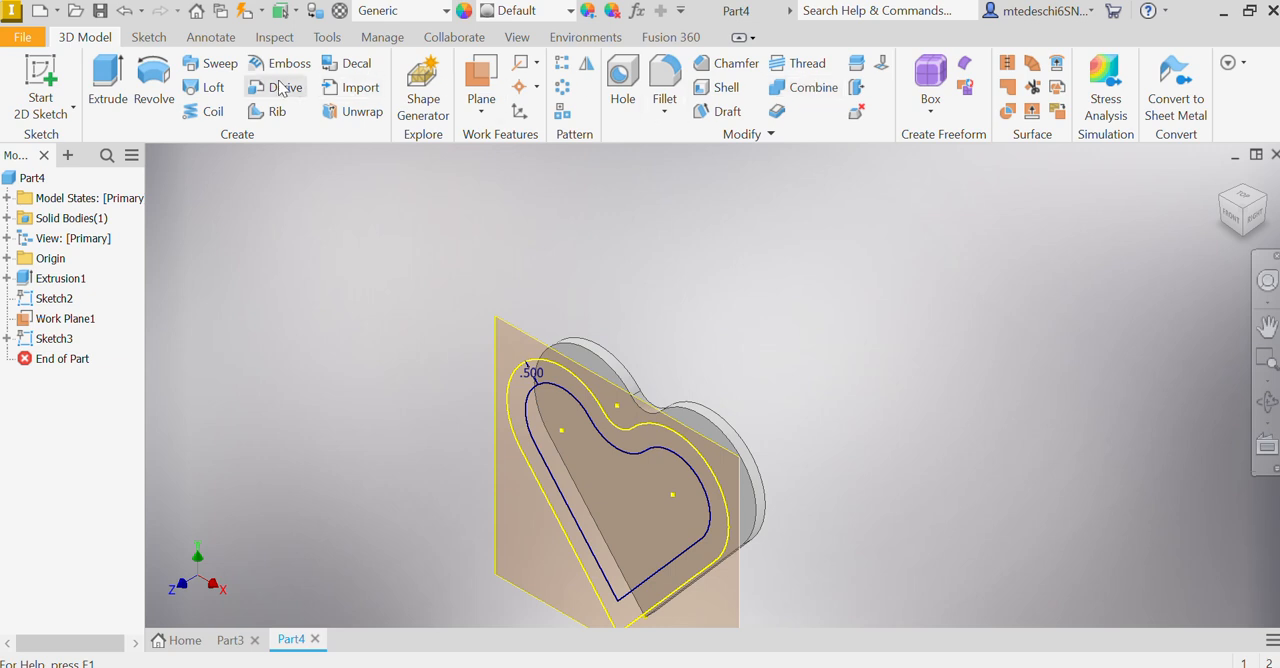
Step: Loft from the heart's front face to the inner offset heart loop in the work plane sketch
click(210, 87)
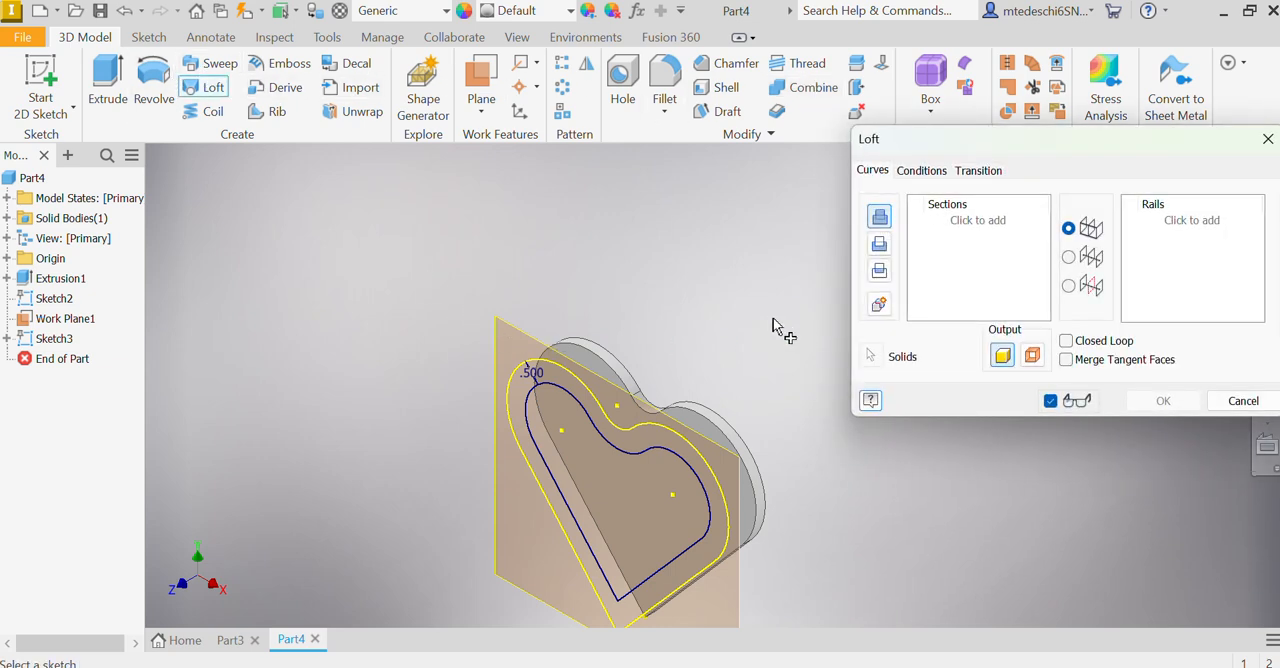
click(576, 358)
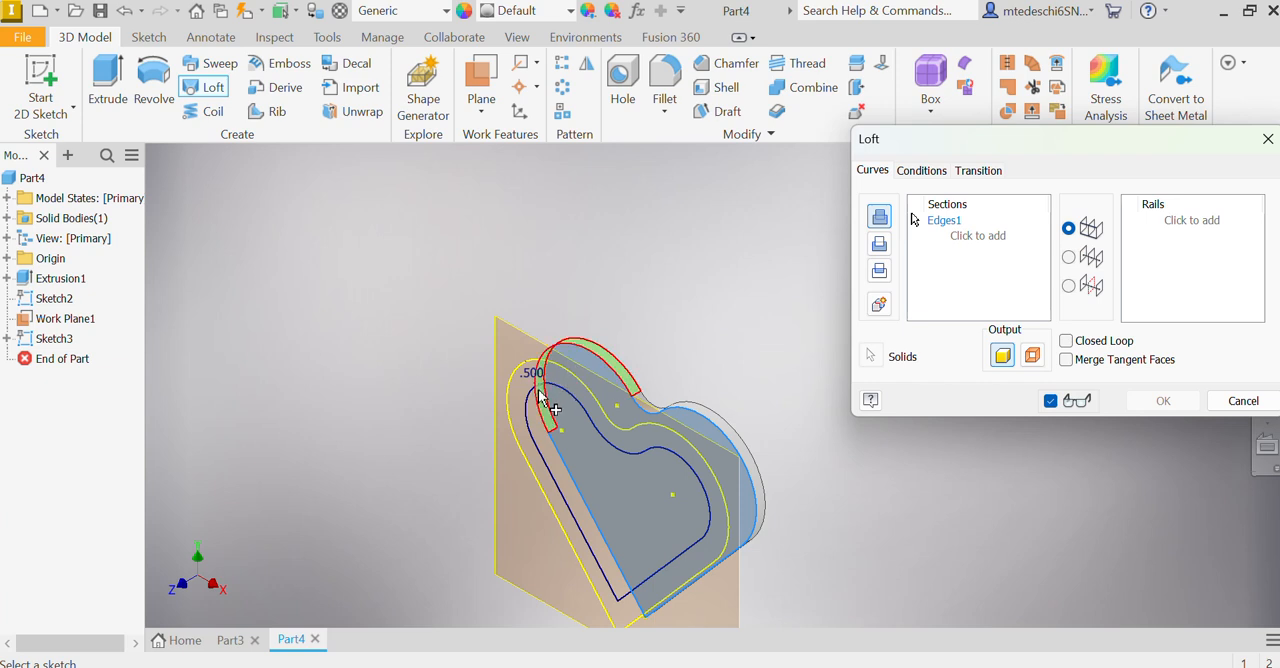
click(530, 430)
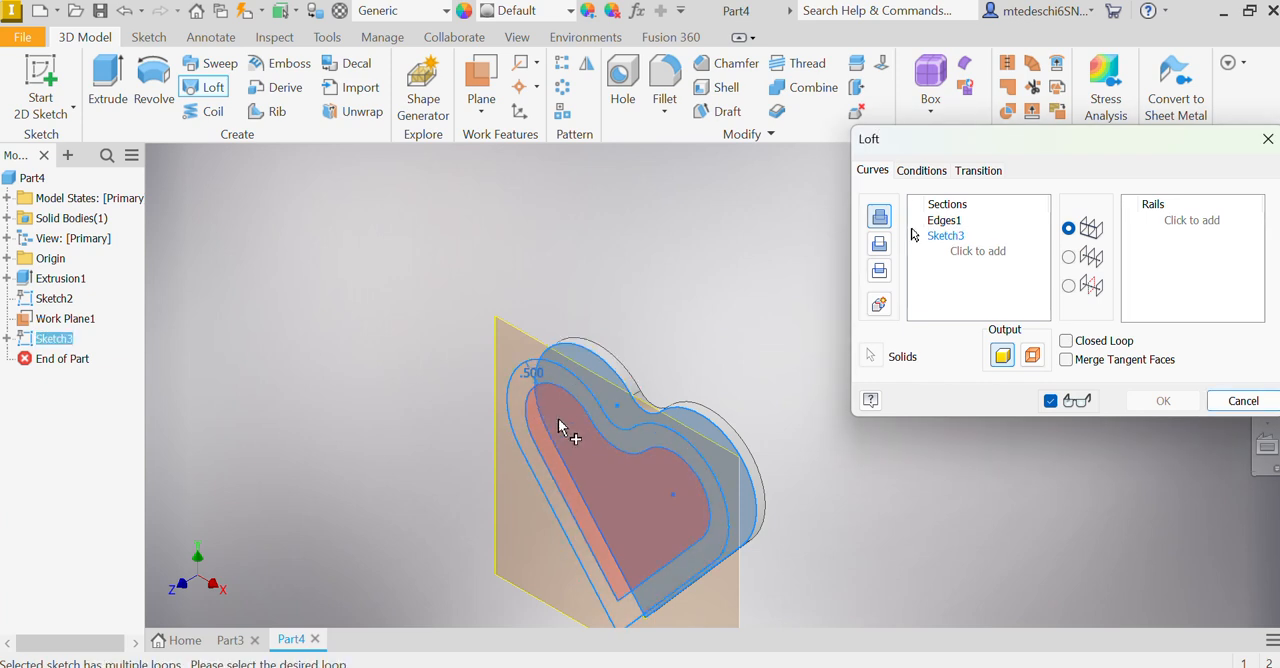
click(548, 410)
click(1160, 400)
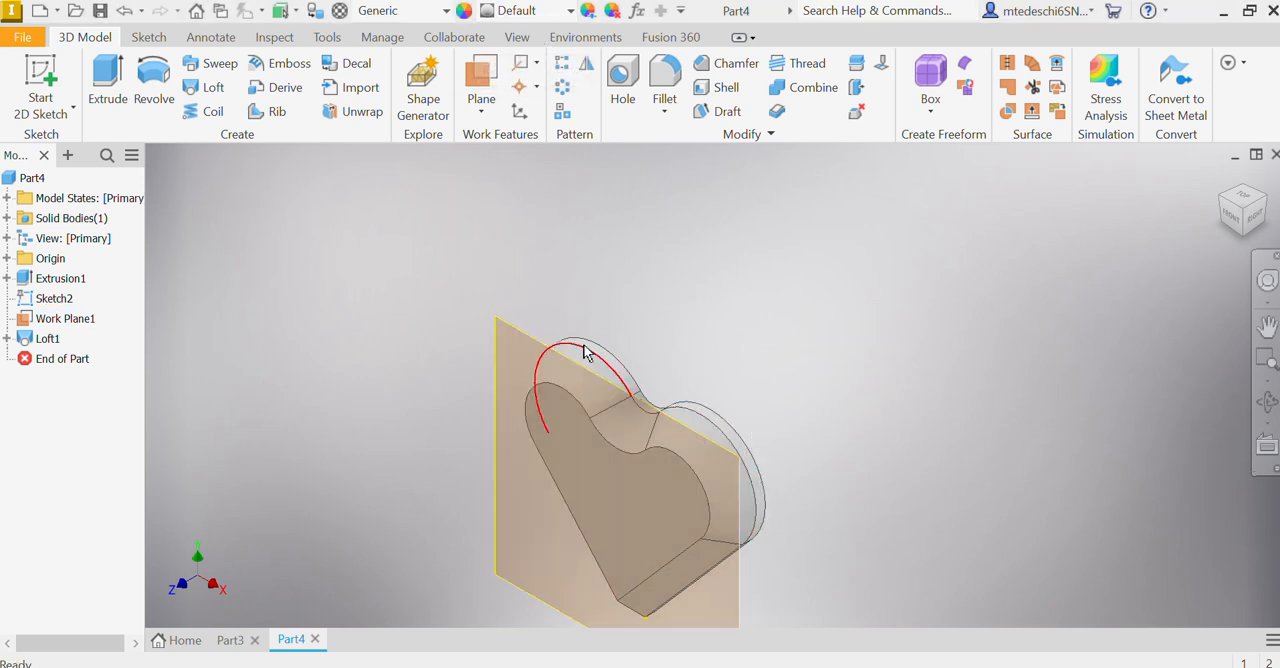
Step: Make the origin XY plane visible in the model
click(7, 258)
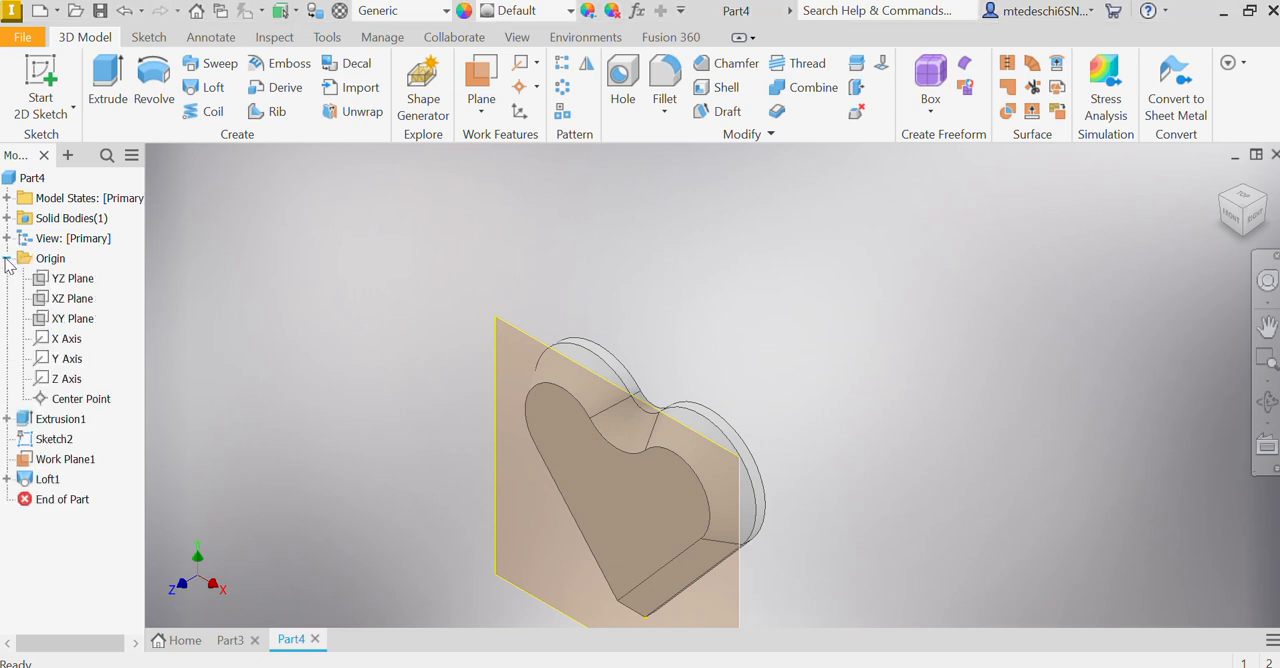
right_click(50, 328)
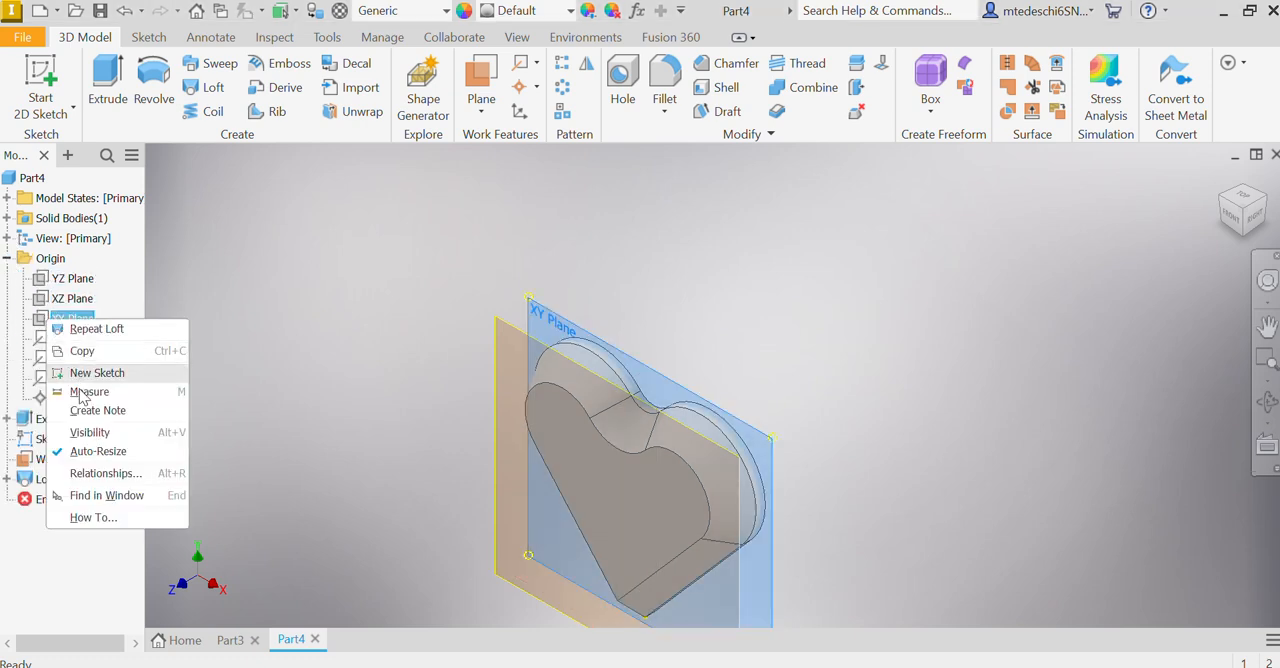
click(92, 440)
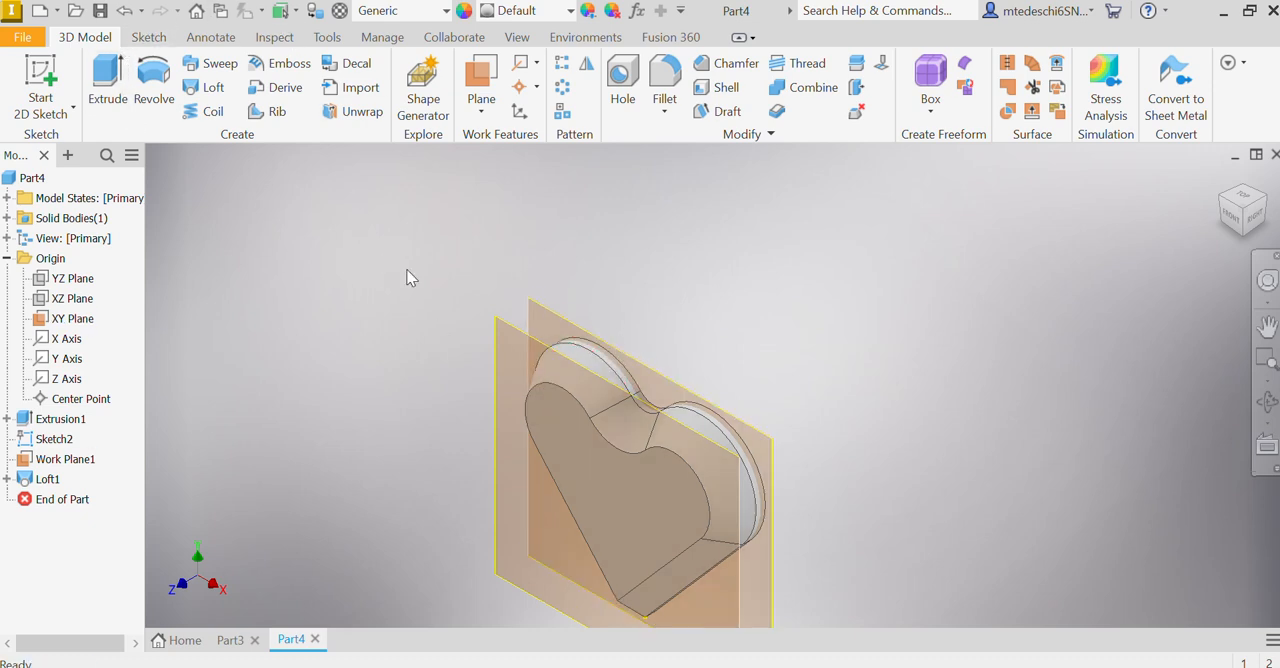
Step: Mirror the loft feature about the XY plane to give the heart a matching back side
click(588, 78)
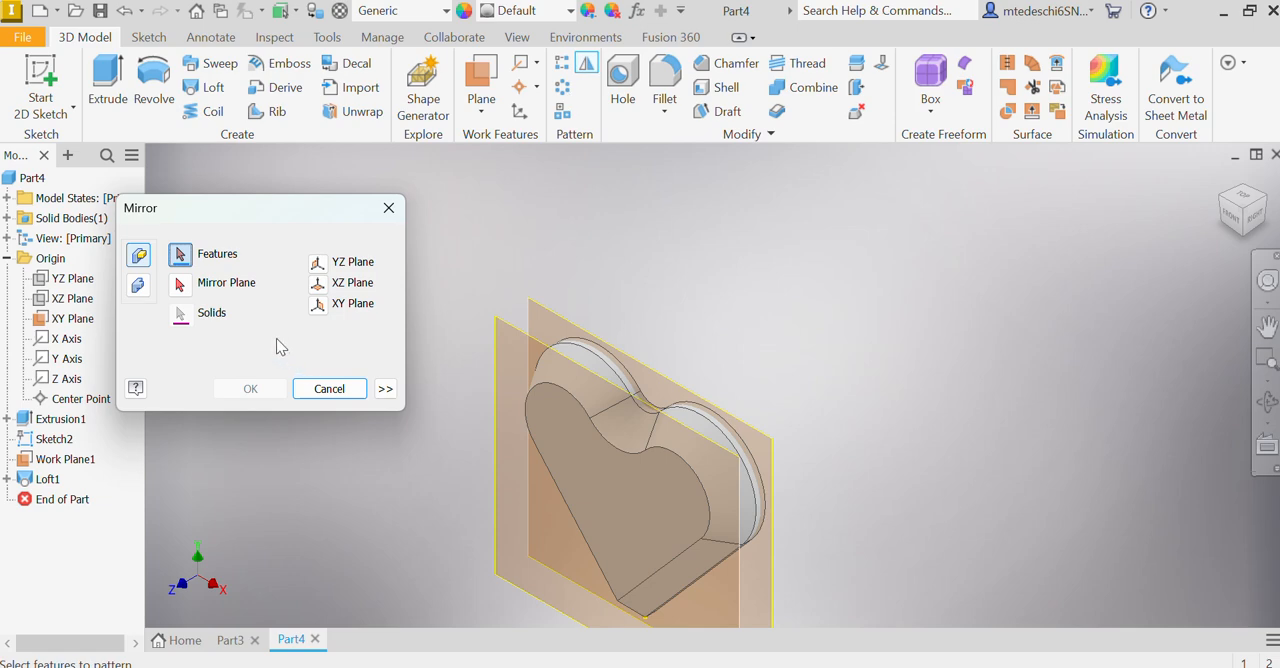
click(635, 532)
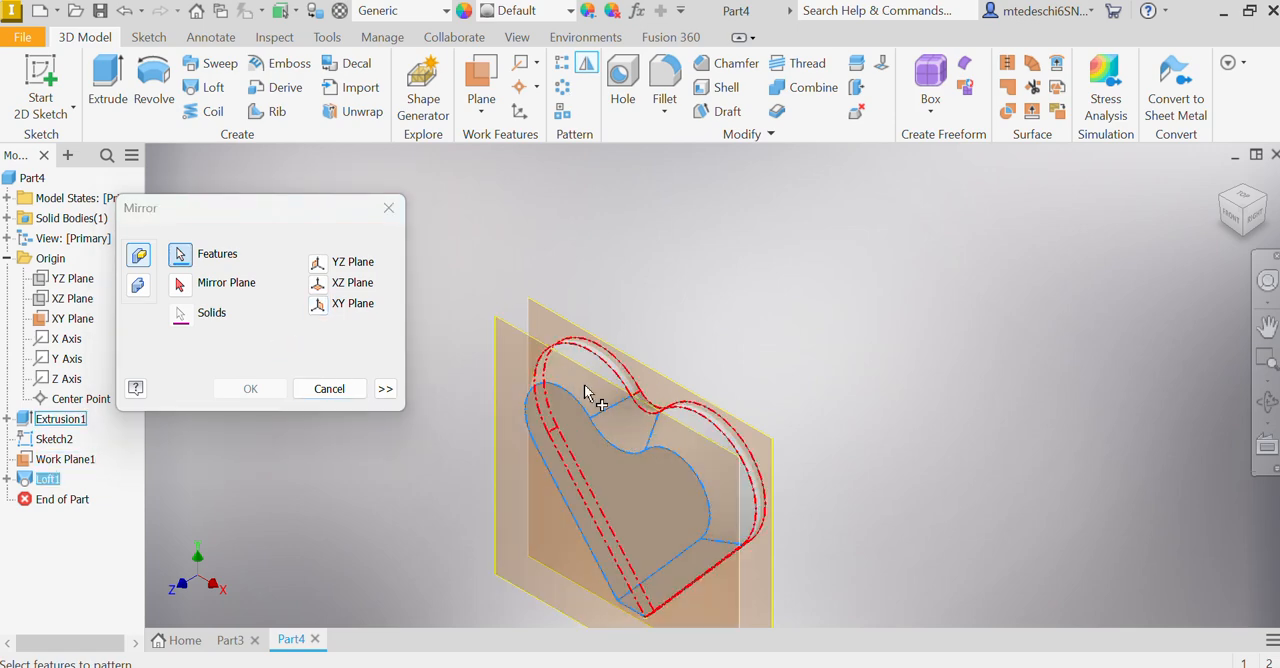
click(181, 285)
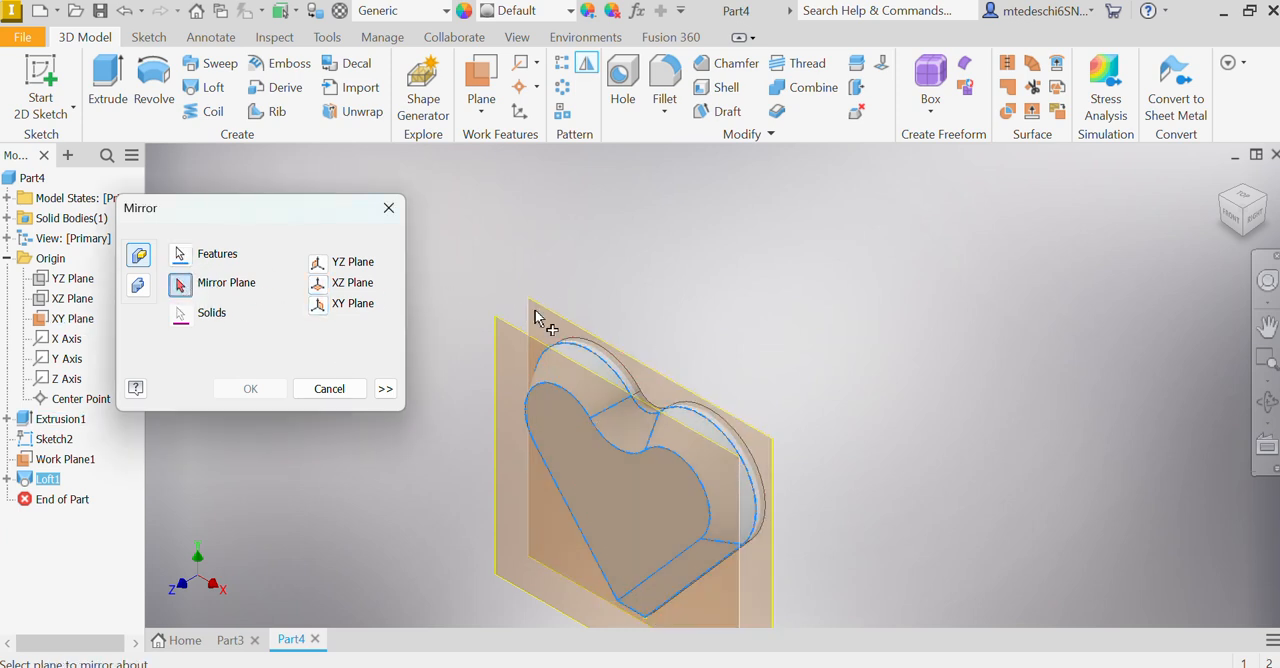
click(533, 315)
click(250, 389)
shift+middle_drag(1085, 253, 1066, 383)
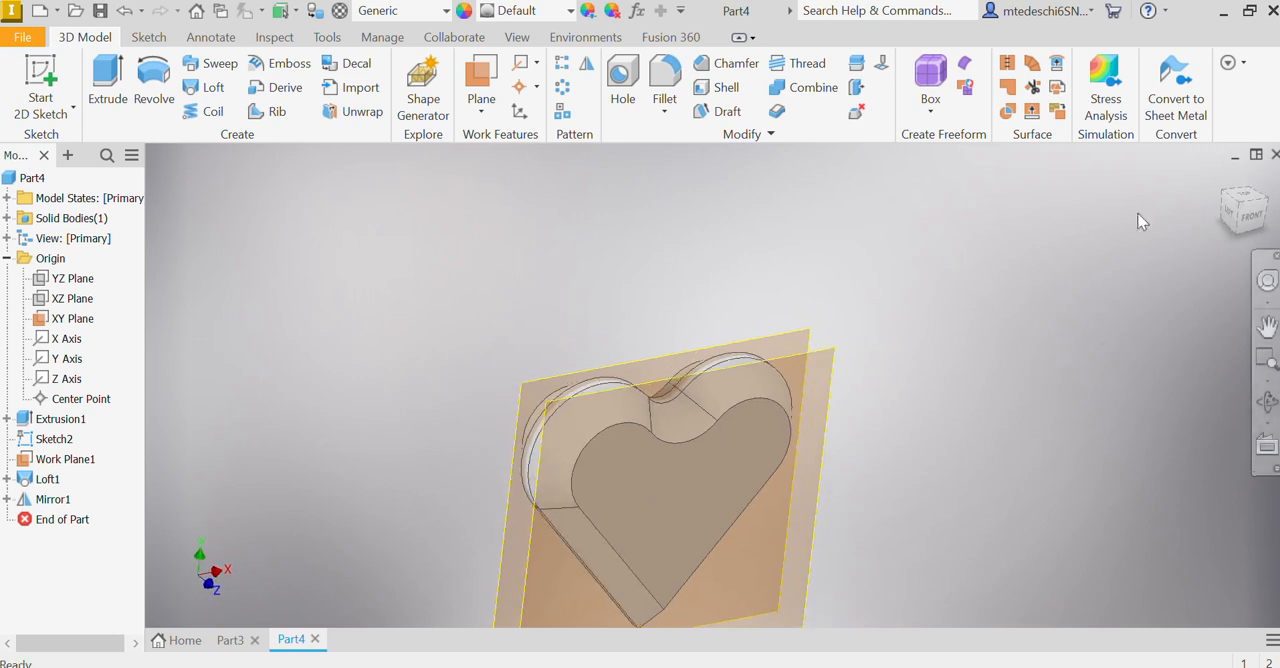
click(1222, 178)
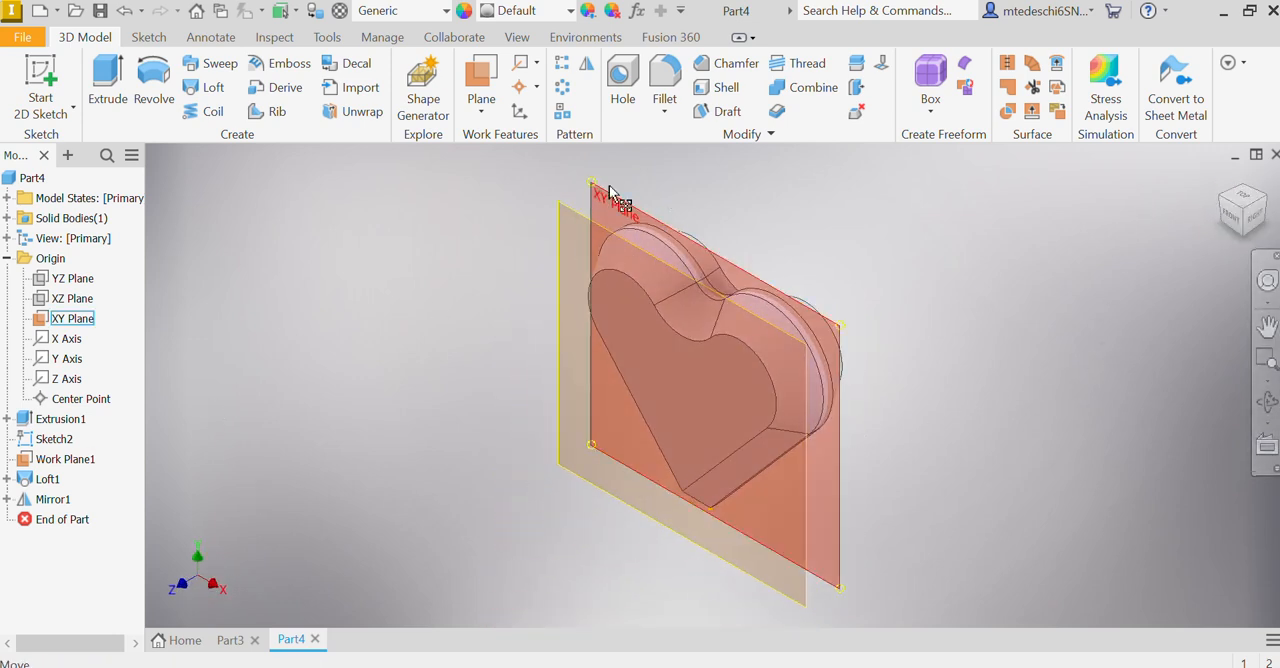
Step: Create a work plane tangent to the curved edge surface of the heart's right lobe, through a point on that surface
click(484, 108)
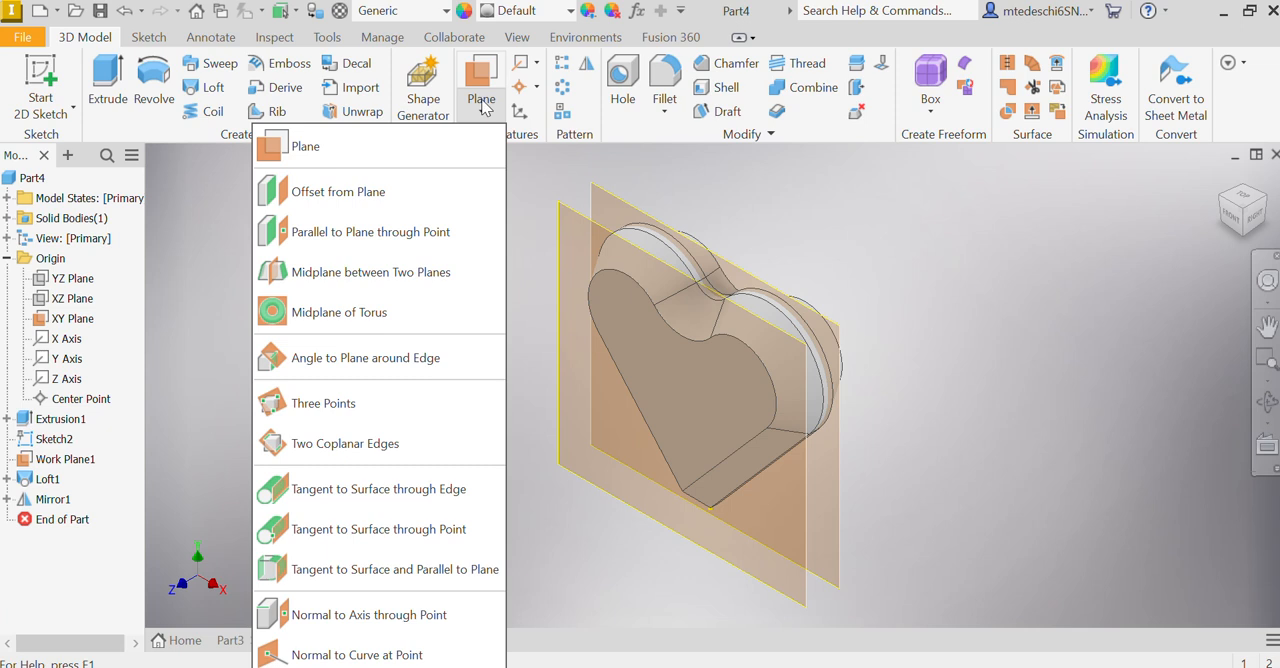
click(453, 537)
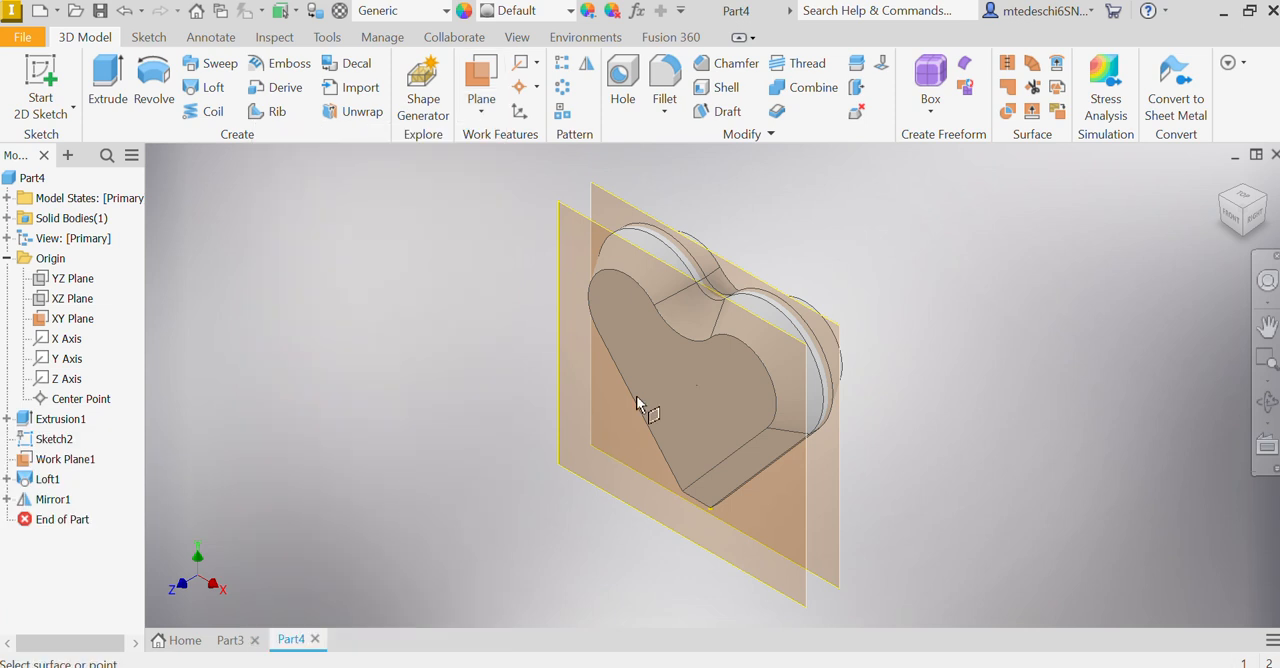
click(806, 346)
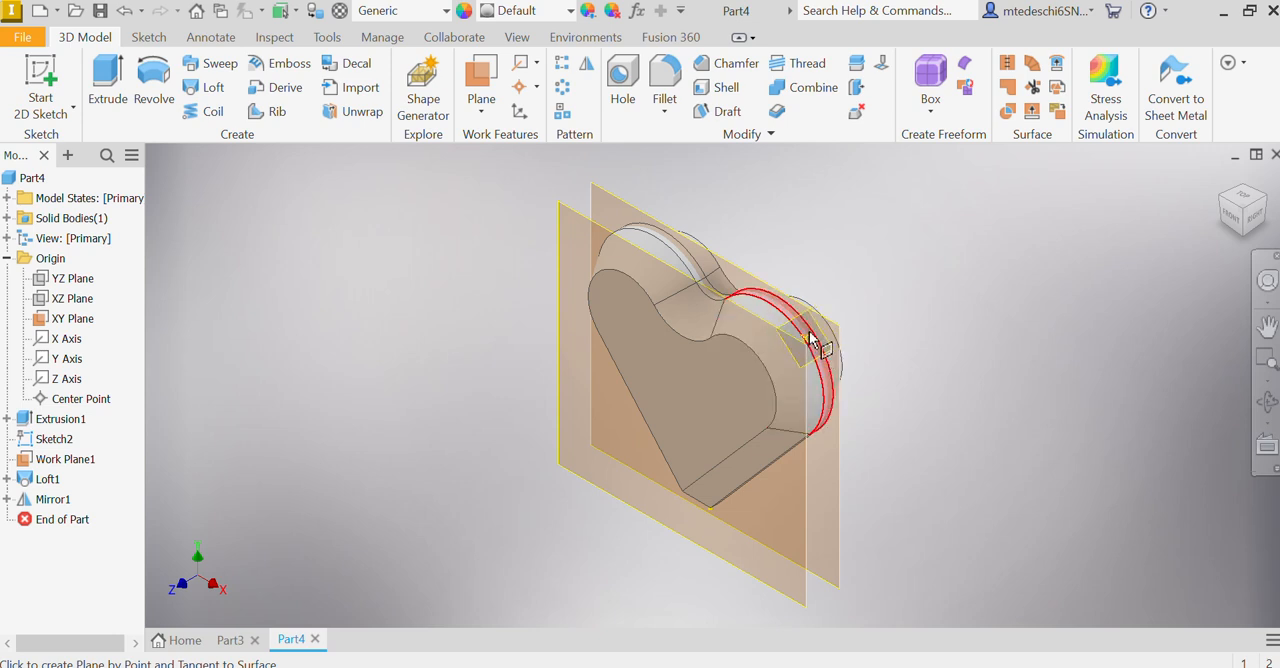
click(817, 333)
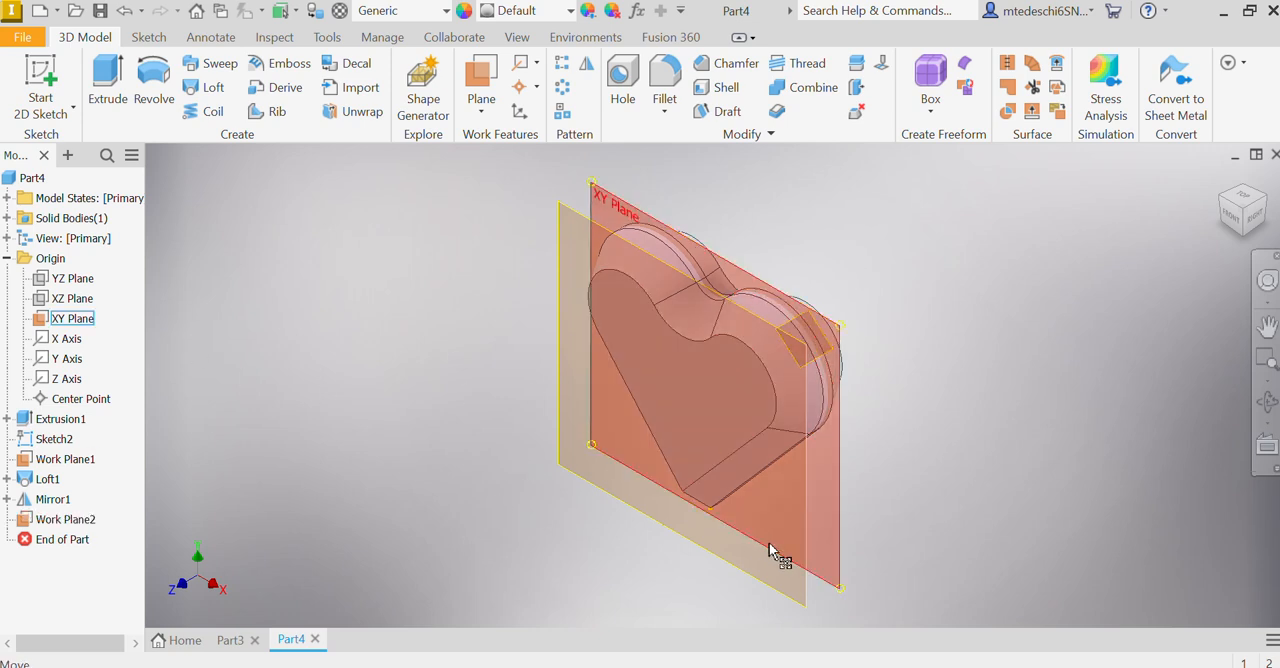
Step: Sketch a 0.25 in diameter circle centred on the heart's thin side band in the tangent work plane, and finish the sketch
click(42, 90)
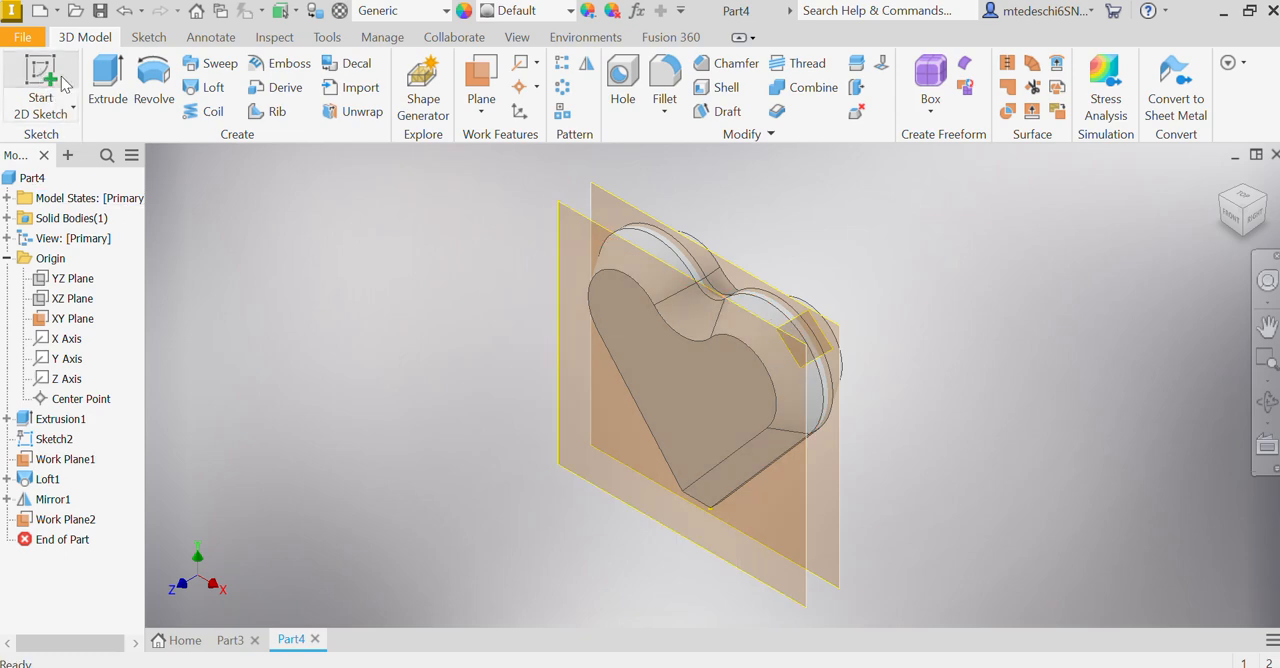
click(802, 326)
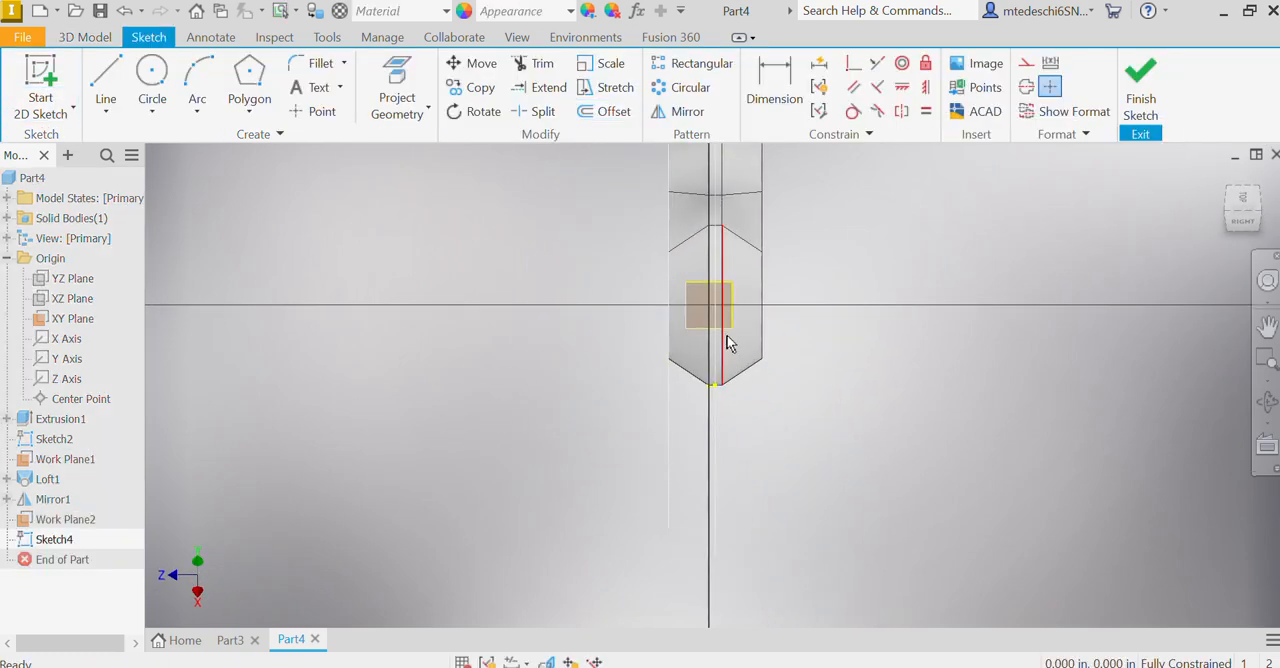
scroll(725, 330, up, 7)
scroll(716, 336, down, 3)
middle_drag(715, 294, 701, 373)
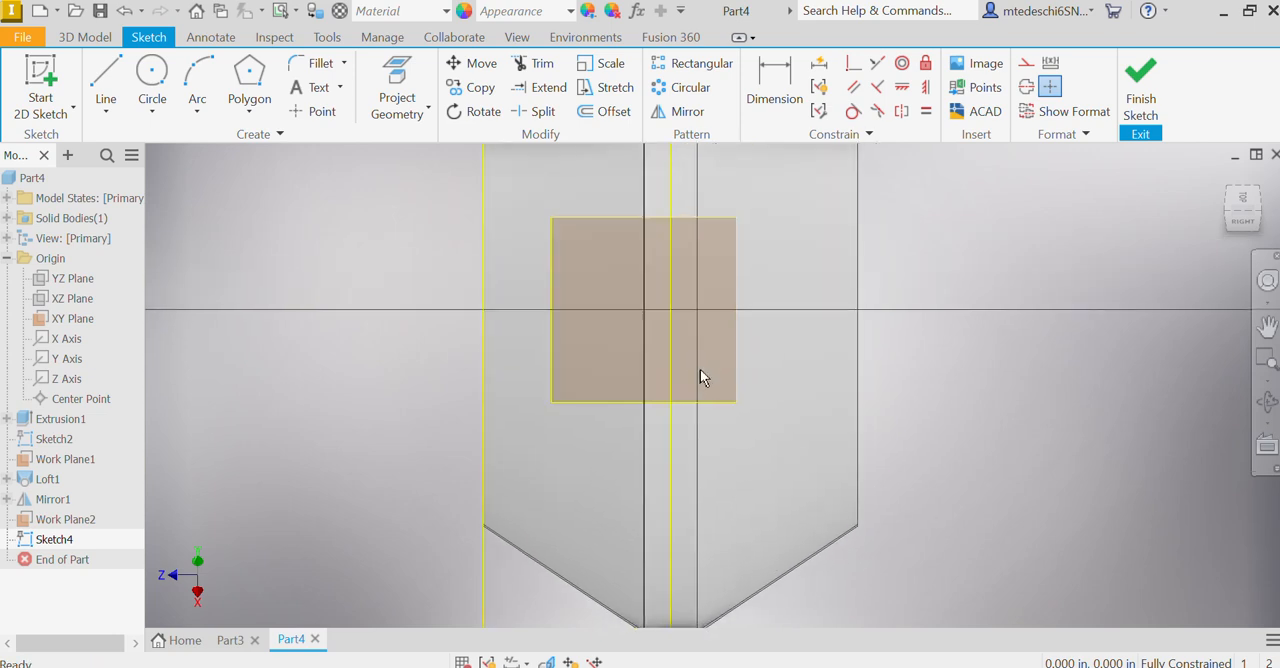
click(152, 75)
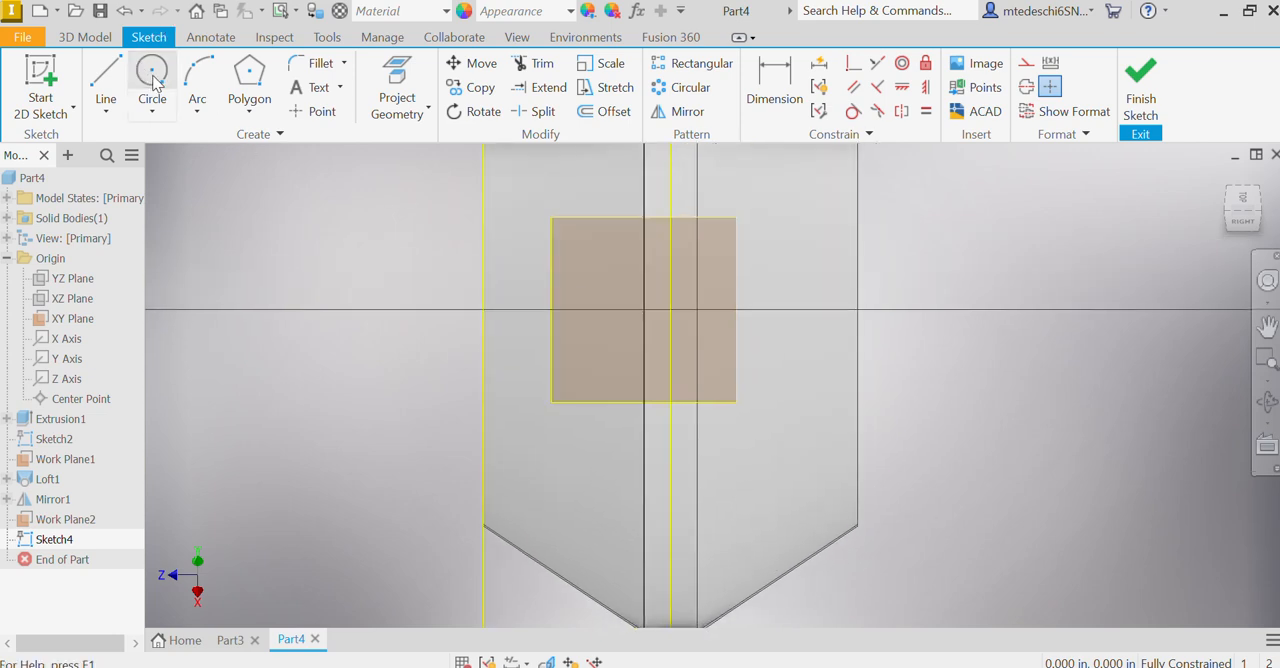
click(665, 307)
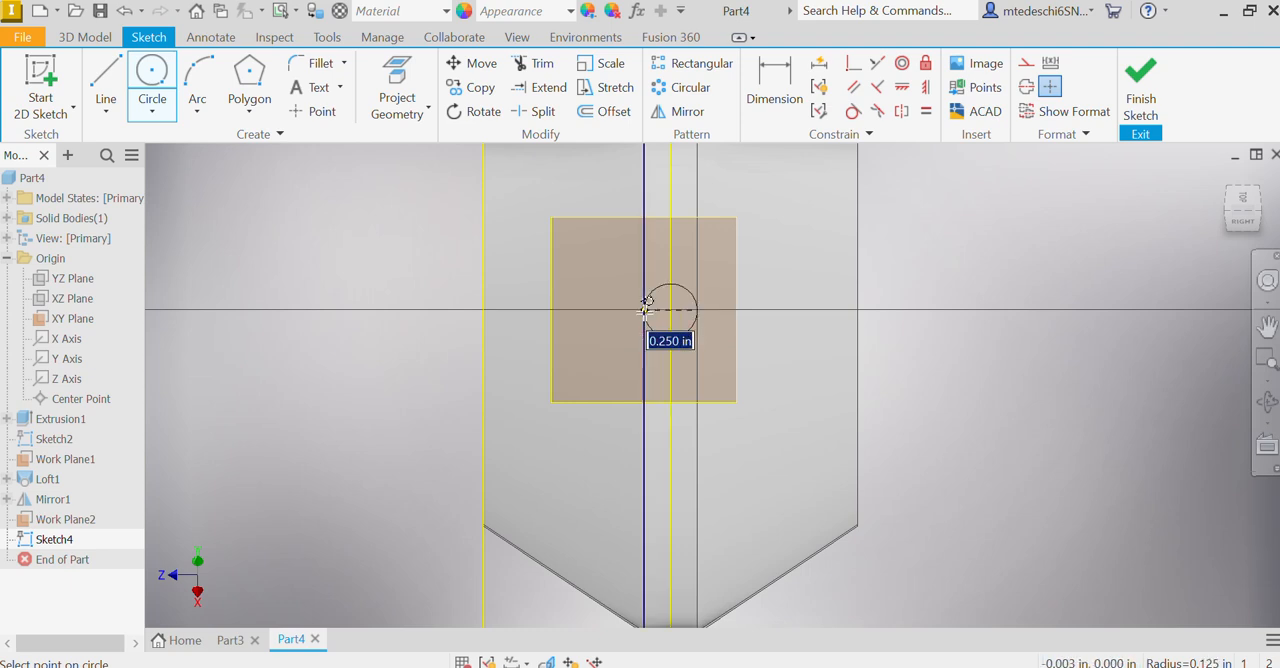
click(645, 310)
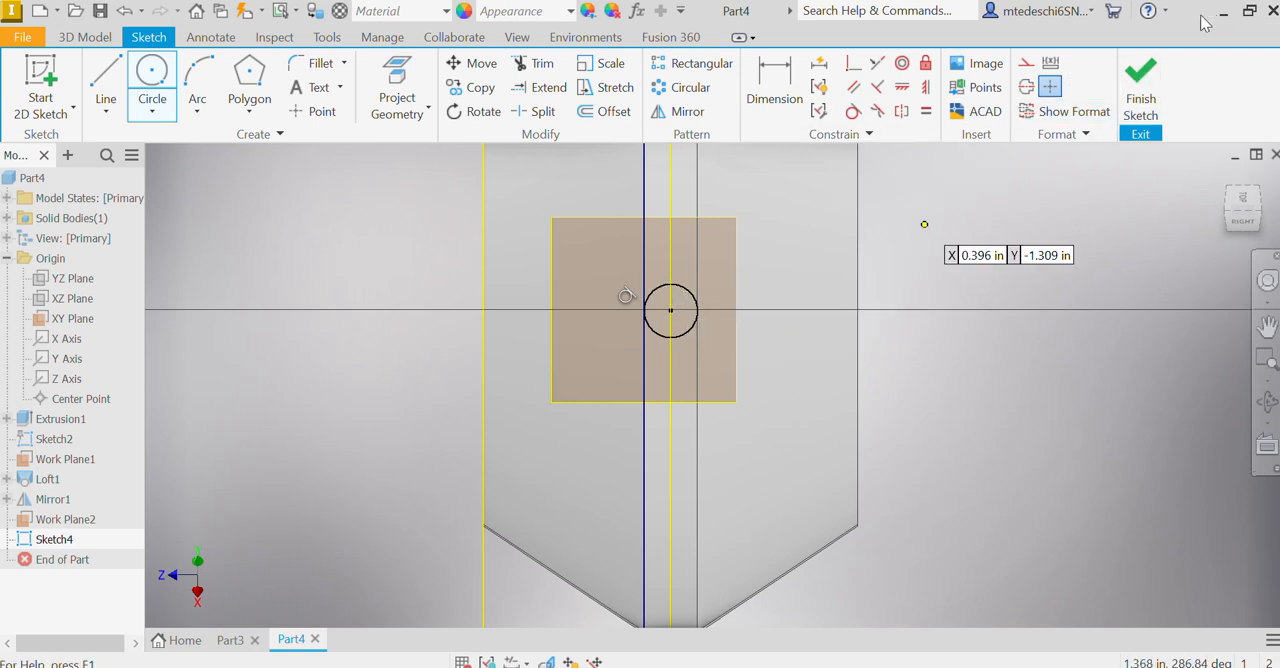
click(1140, 80)
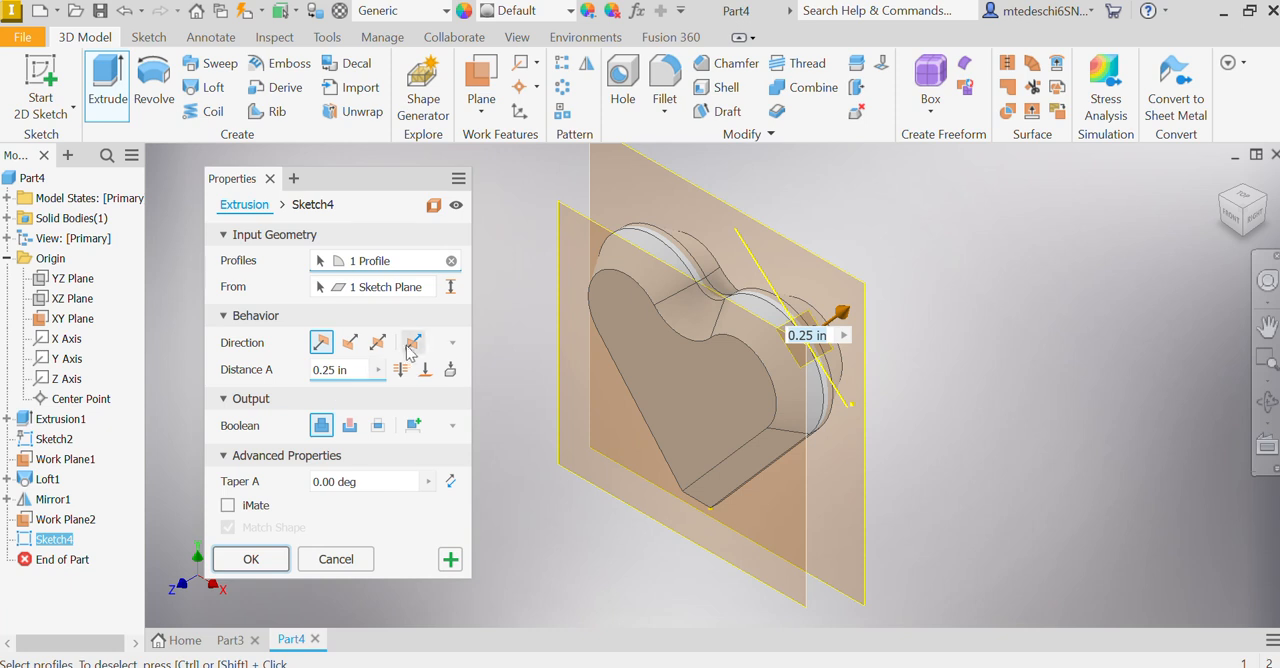
Step: Extrude the circle asymmetrically as a new solid, 2 in outward and 7 in through the heart, to form the arrow shaft
click(413, 344)
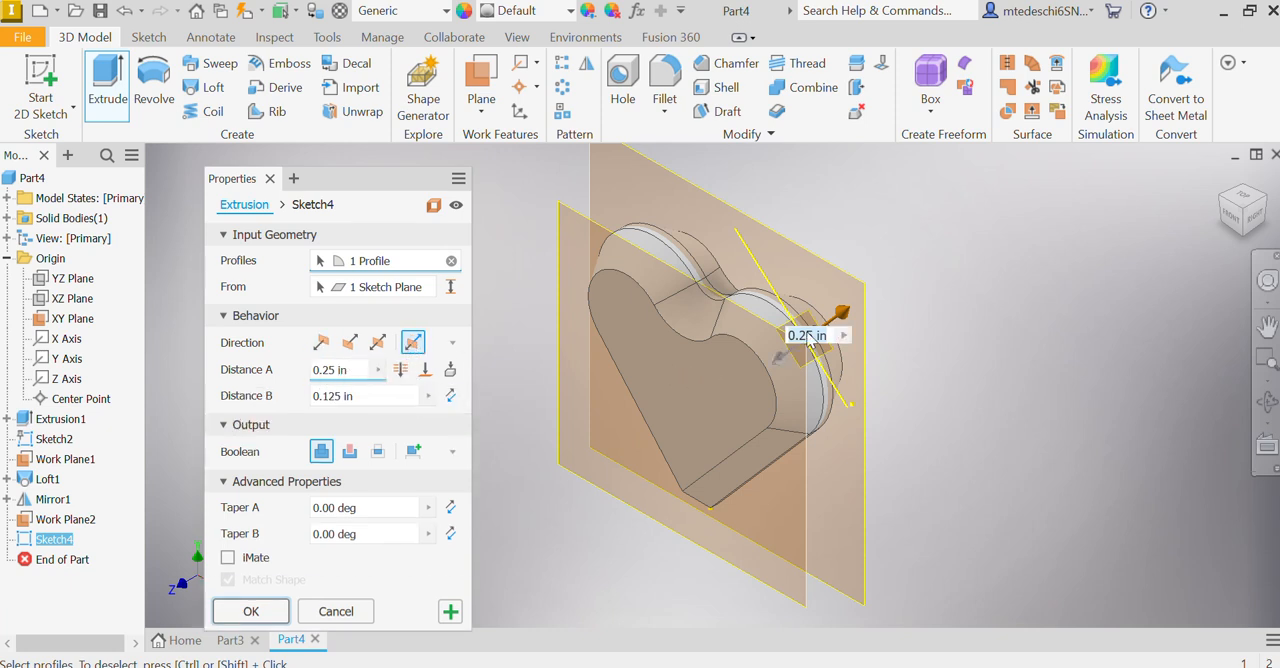
click(324, 373)
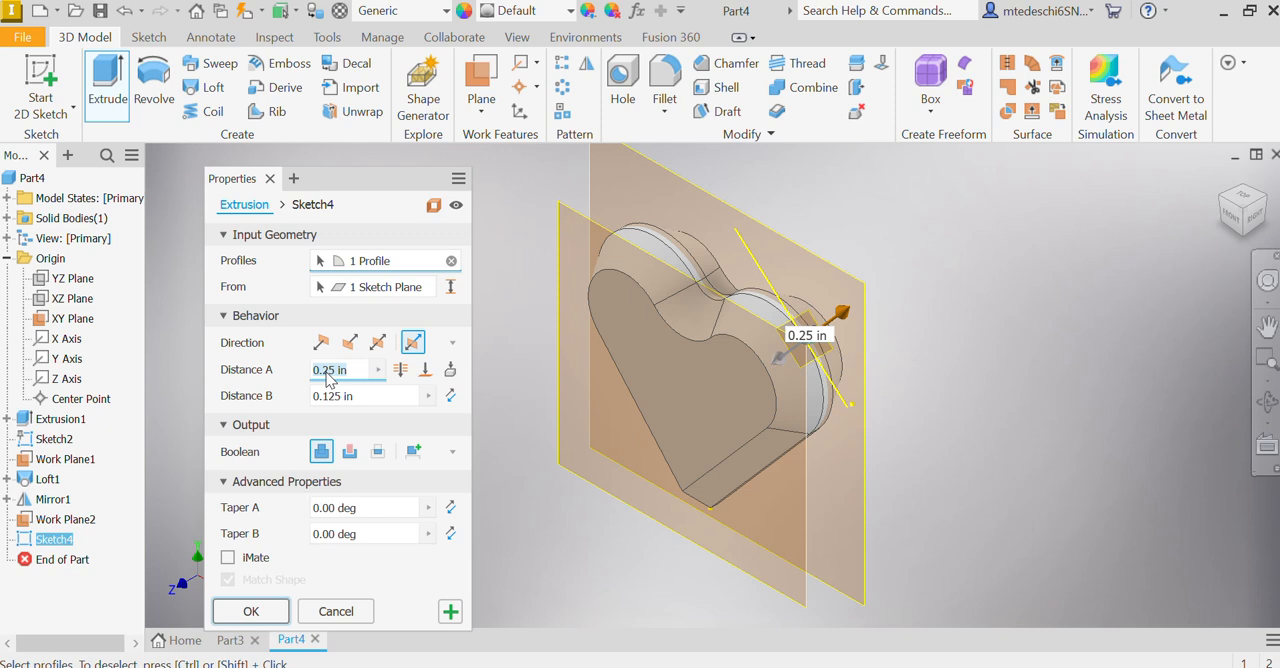
drag(843, 312, 943, 239)
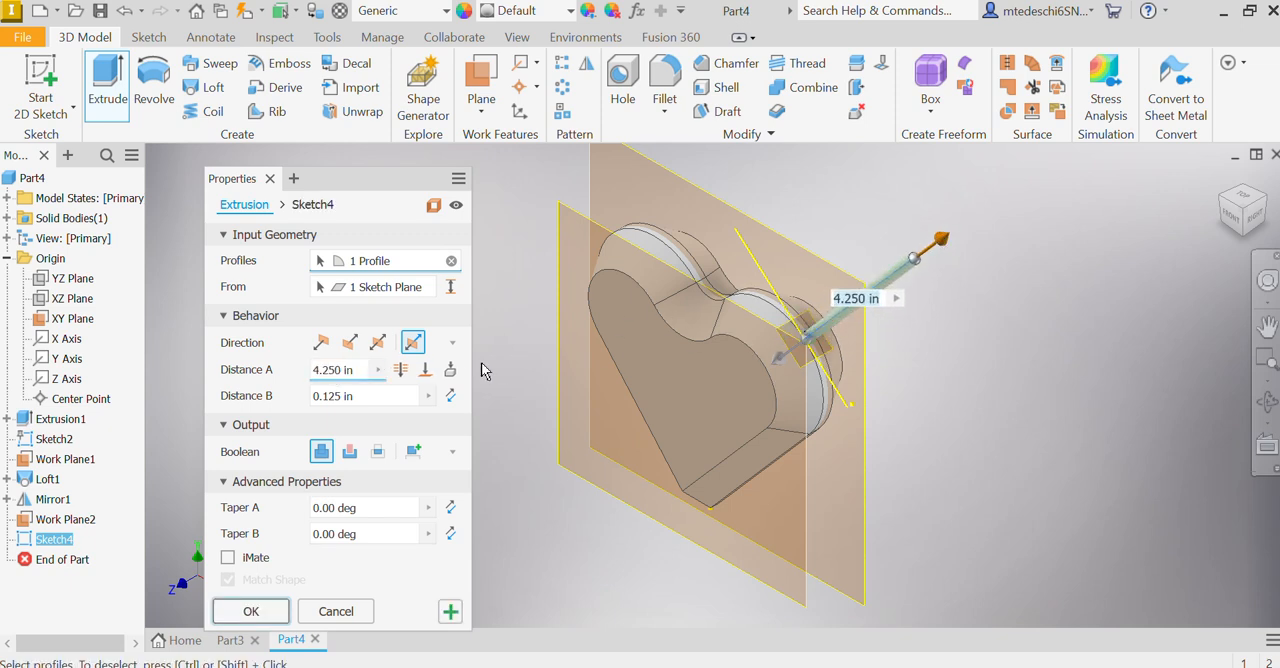
drag(344, 370, 315, 372)
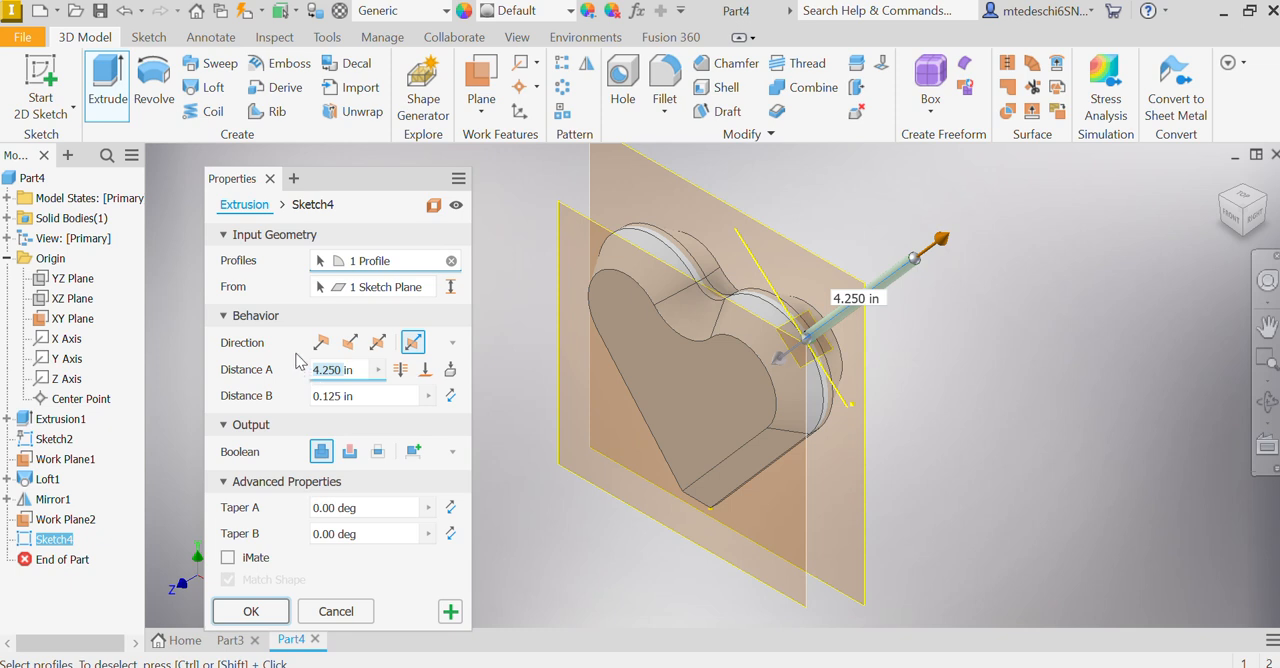
text(2in)
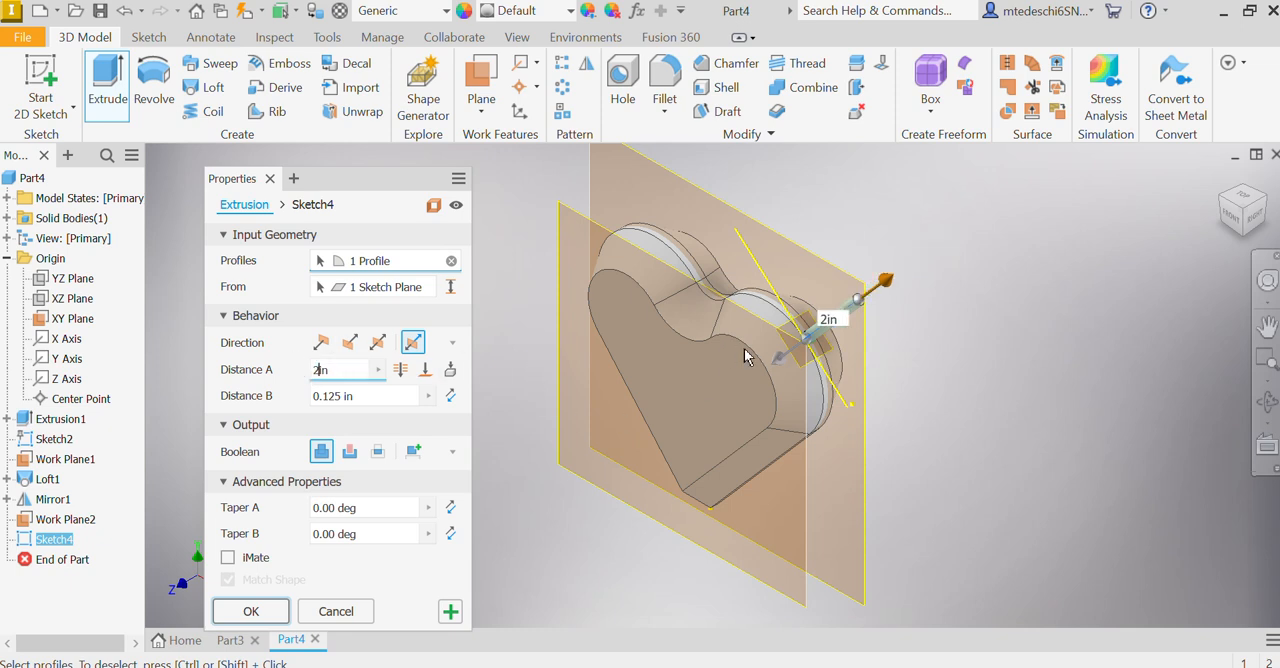
drag(340, 396, 290, 394)
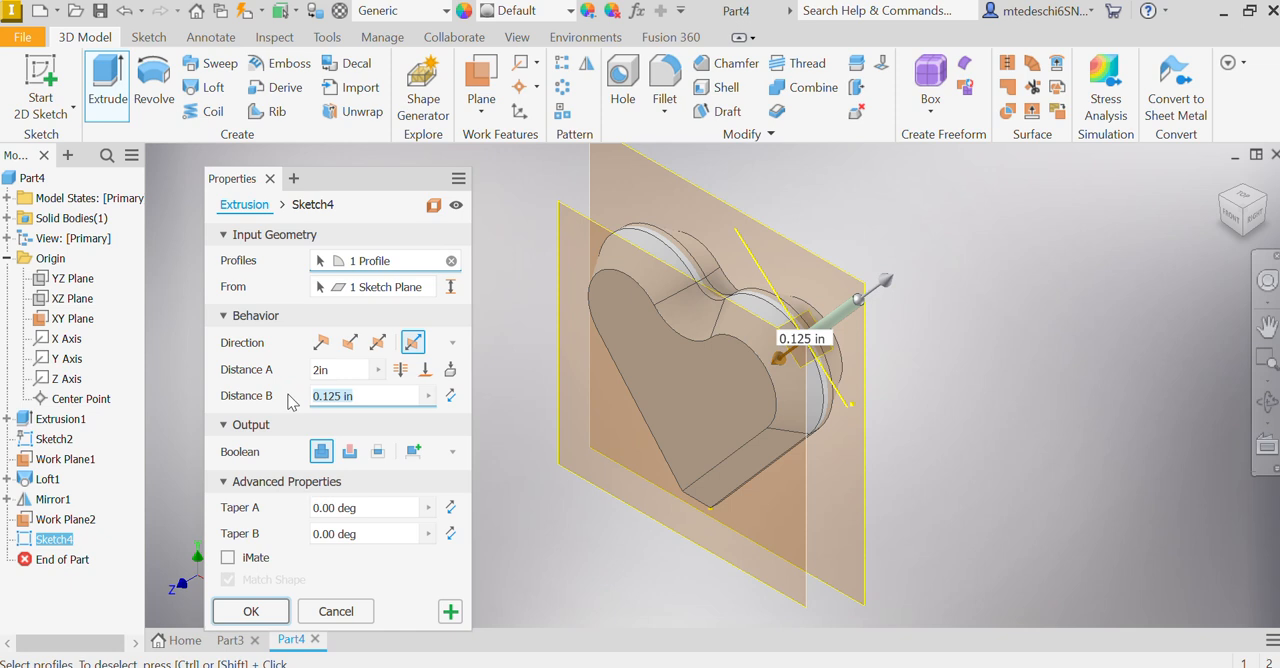
text(7)
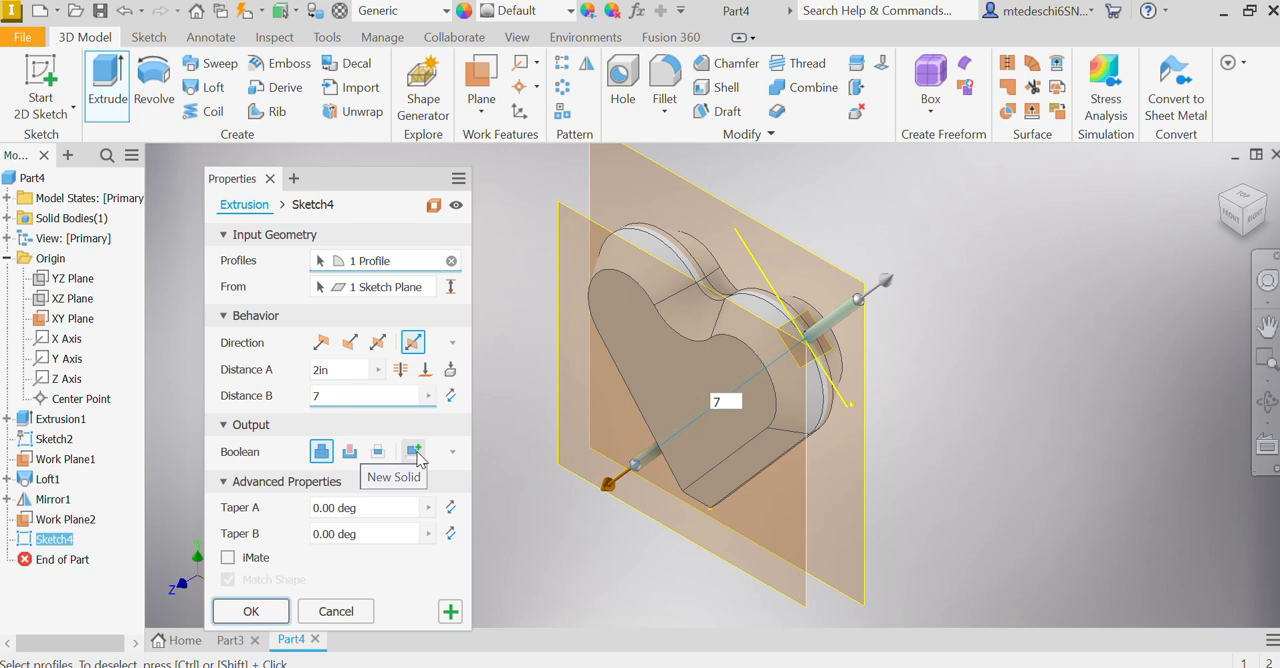
click(414, 452)
click(251, 638)
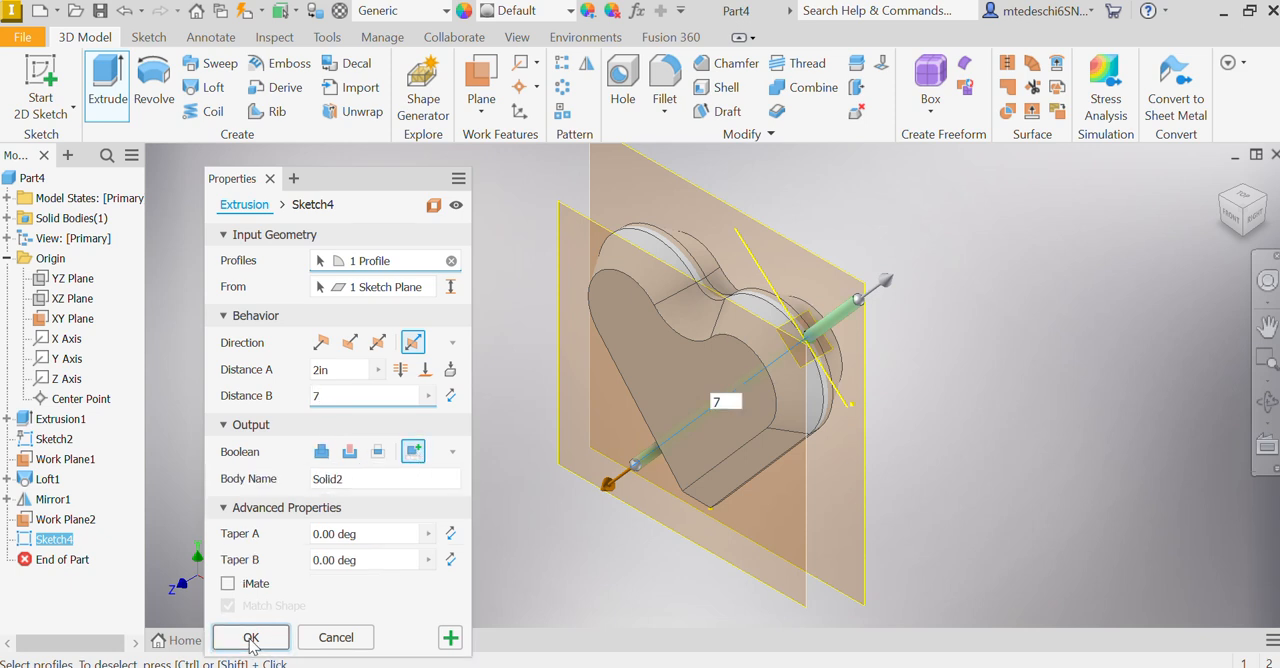
Step: Start a sketch on the XY plane and project the end edge of the shaft above the heart's right lobe
click(1233, 226)
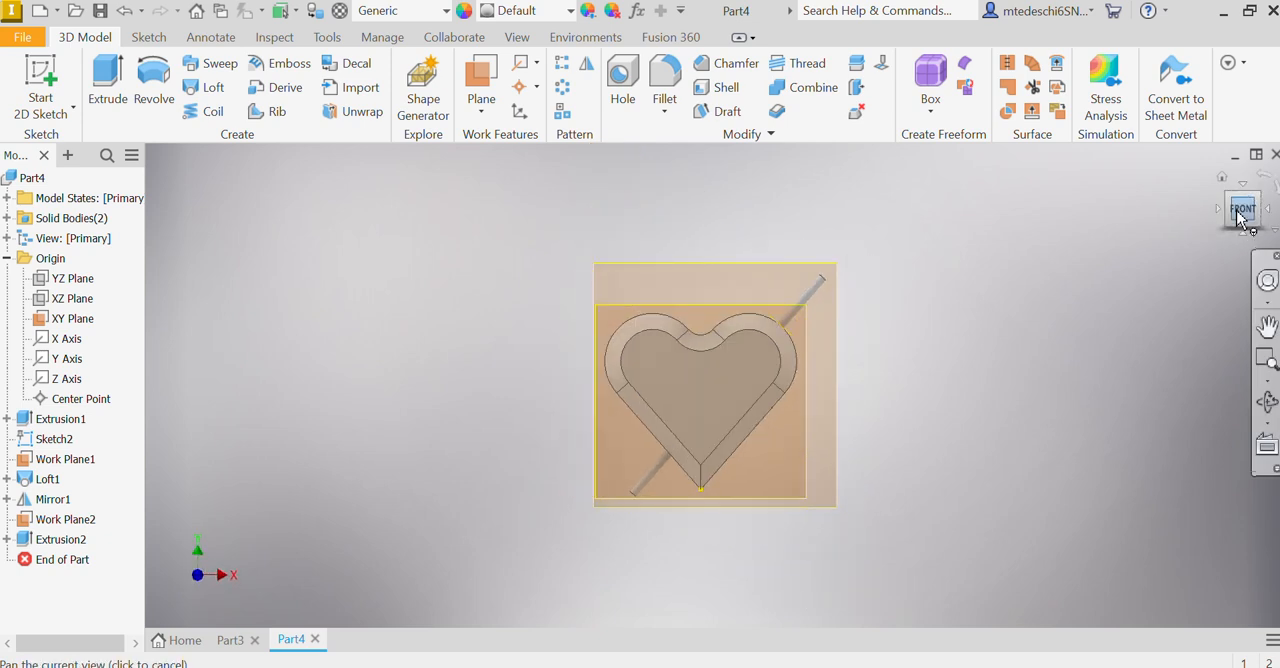
click(1221, 177)
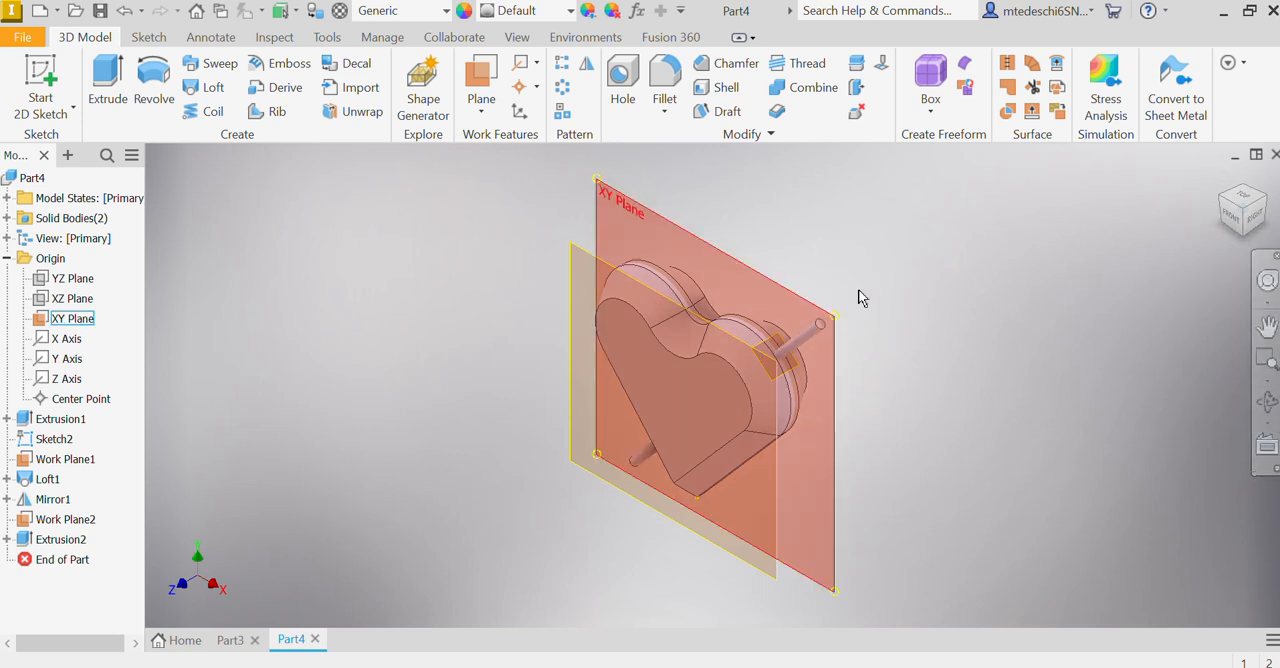
click(1231, 218)
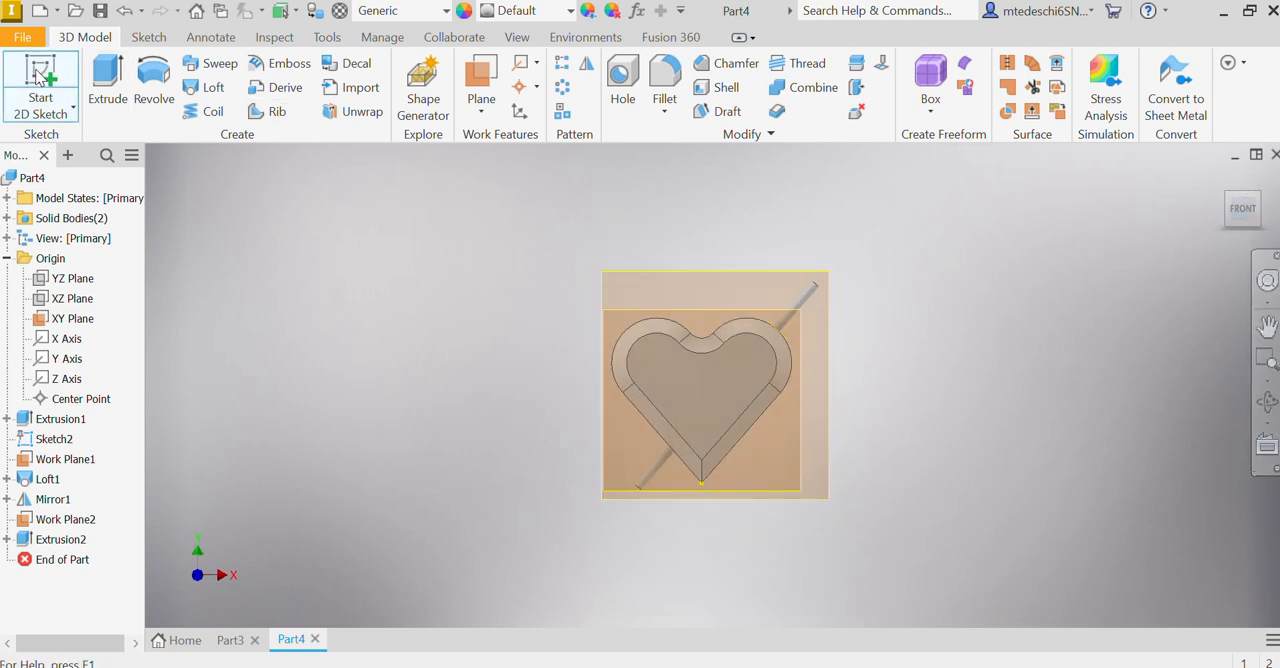
click(40, 80)
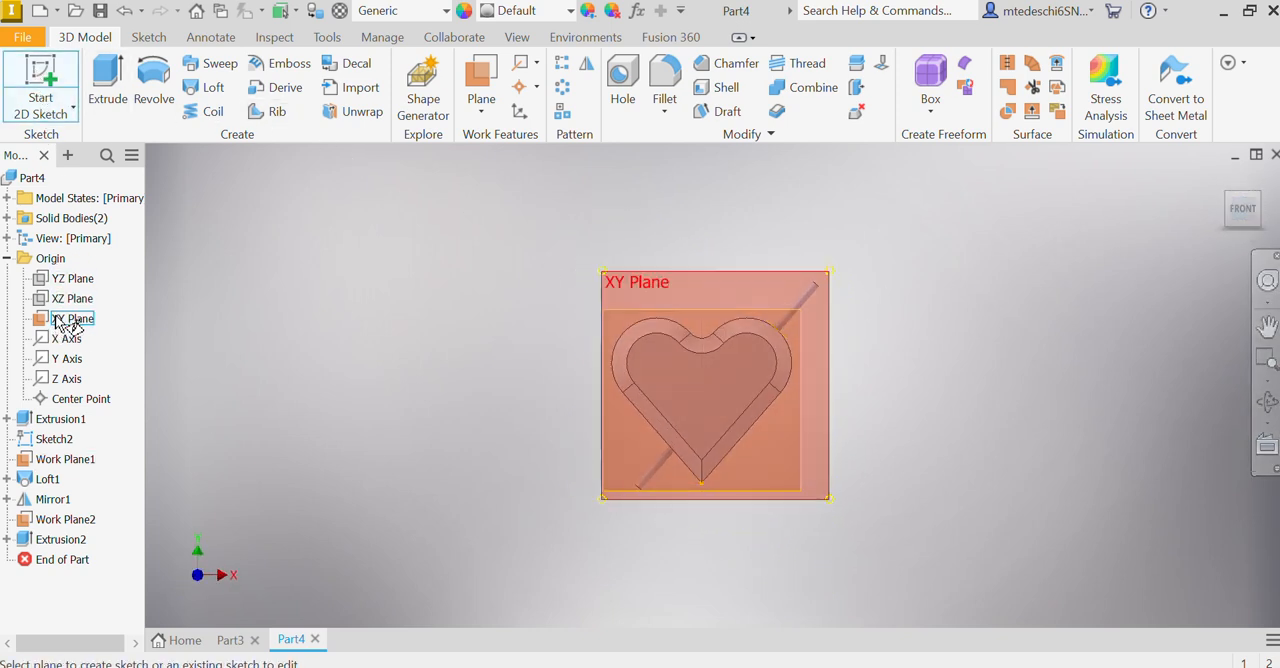
click(62, 320)
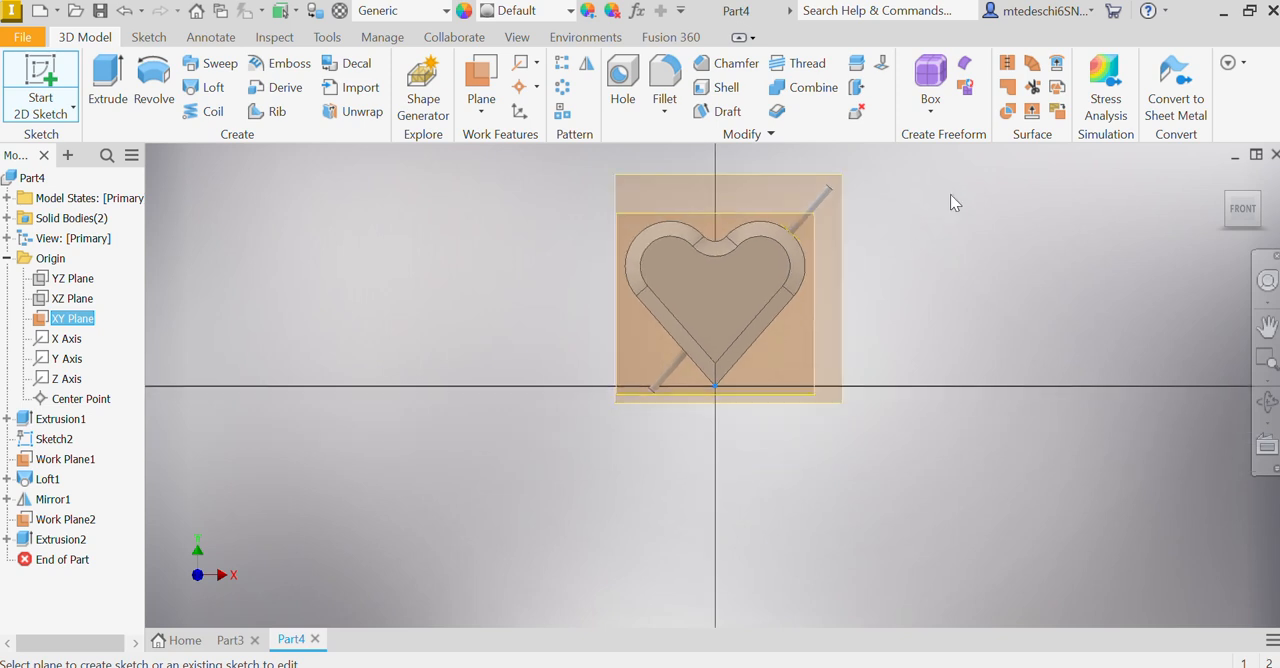
scroll(640, 335, down, 5)
middle_drag(929, 334, 529, 291)
scroll(519, 236, up, 2)
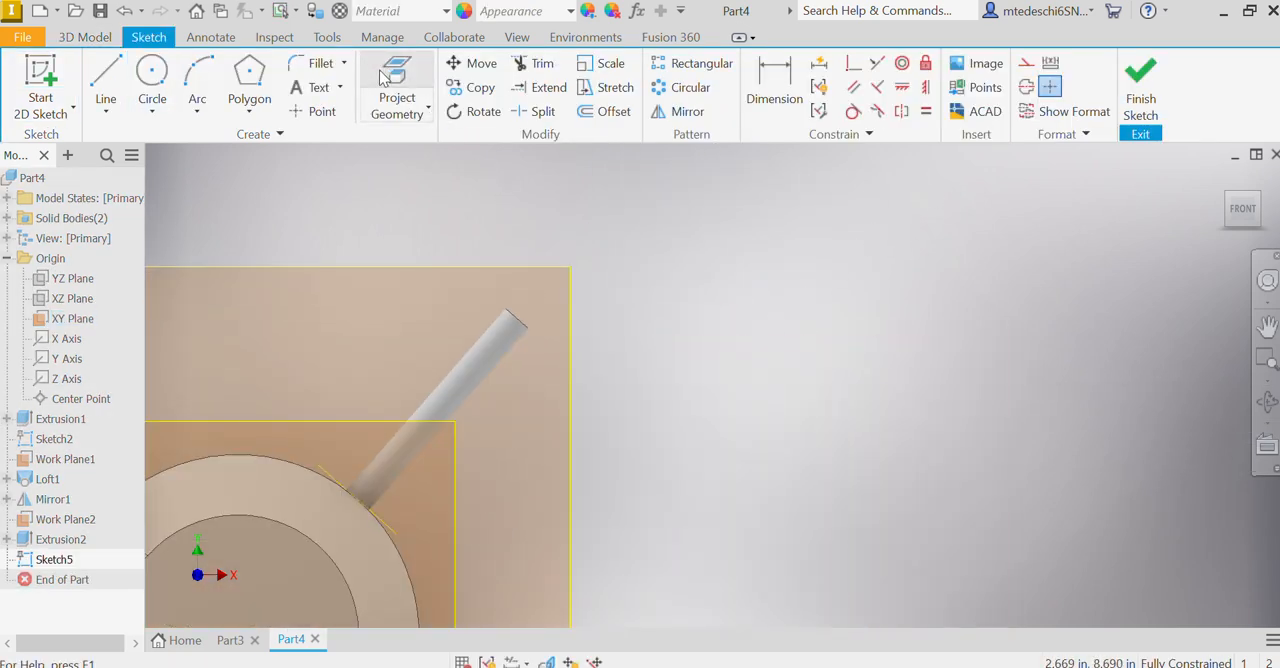
click(407, 125)
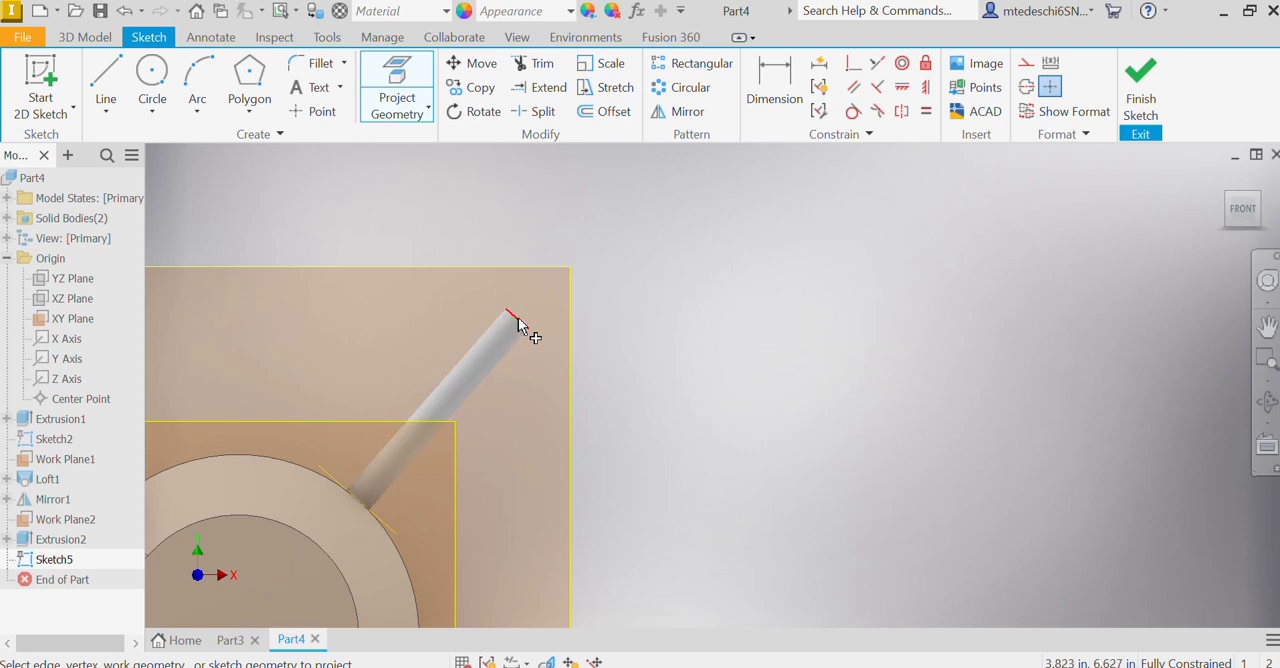
click(525, 315)
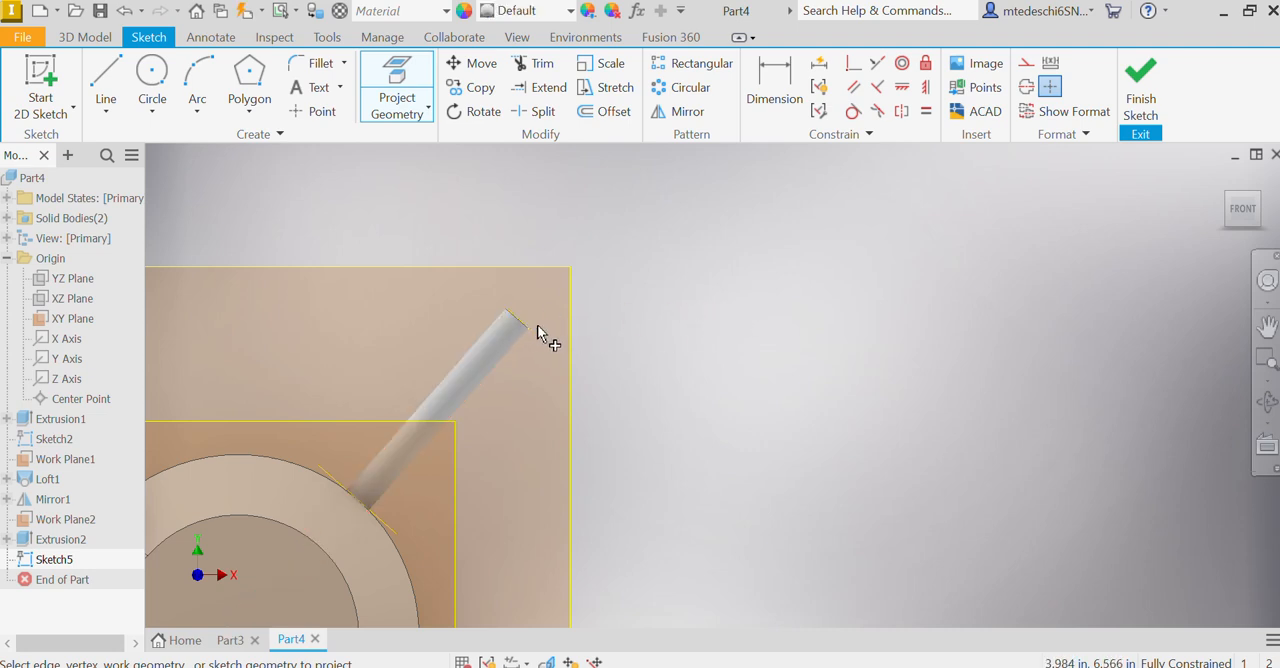
Step: Draw a 0.75 in vertical line upward from the midpoint of the shaft's projected end edge
click(105, 78)
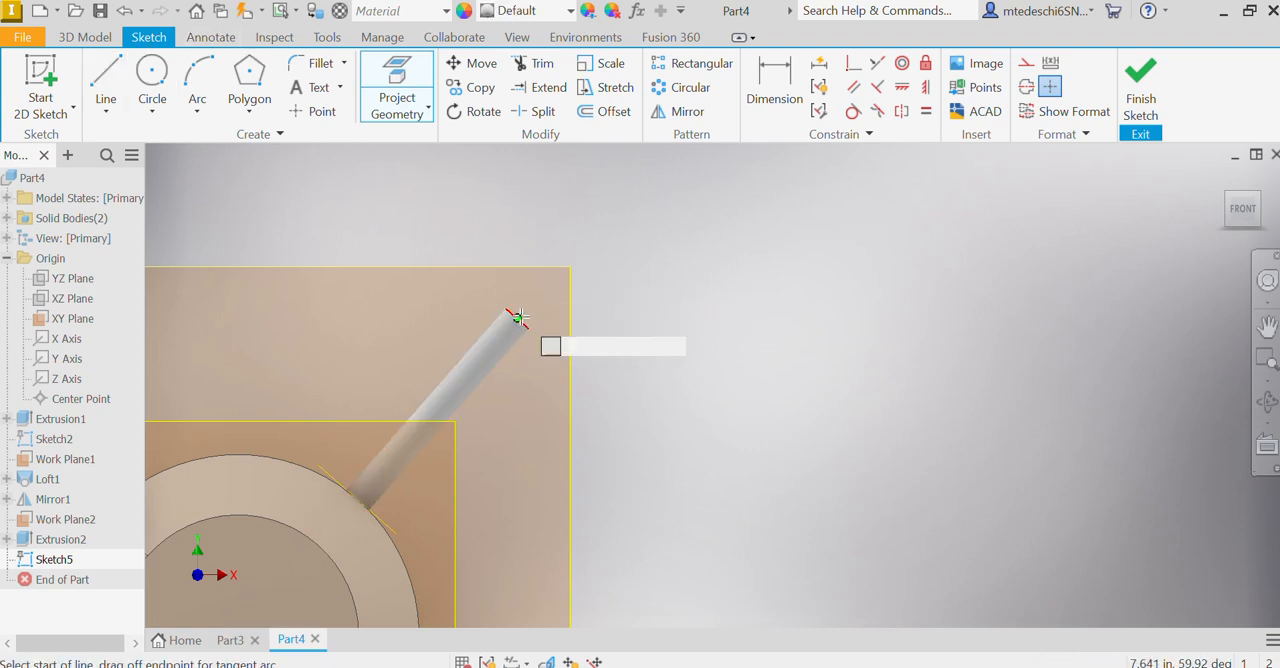
click(515, 315)
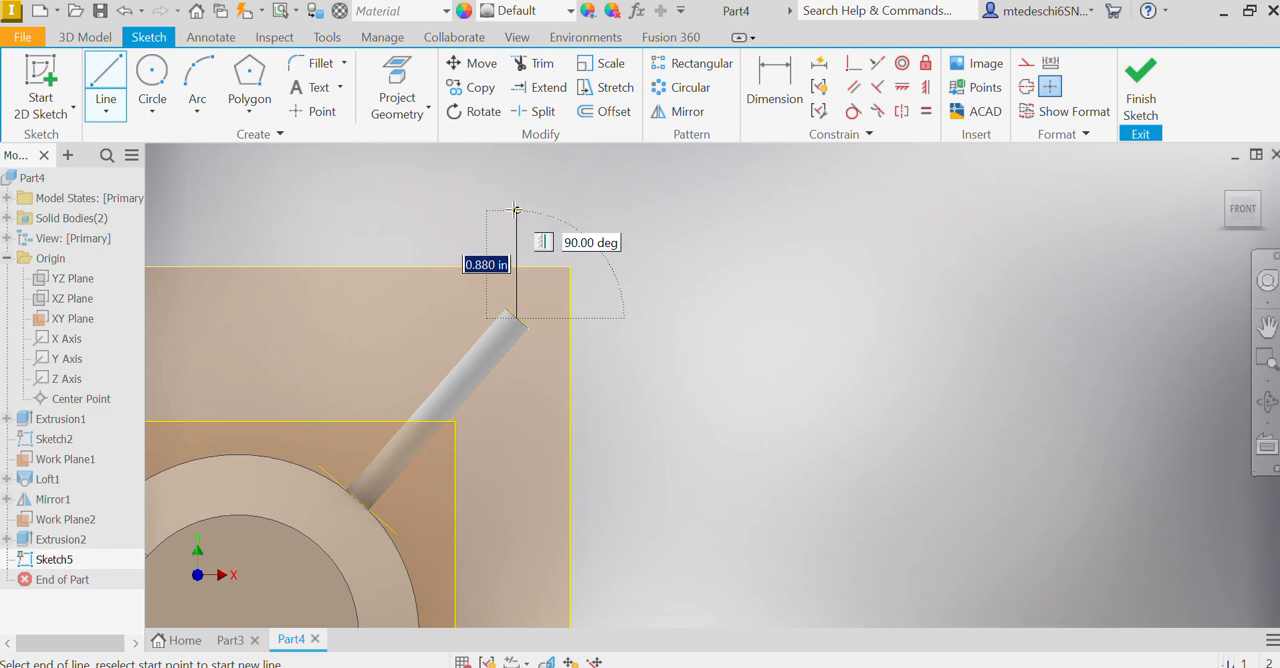
text(.75)
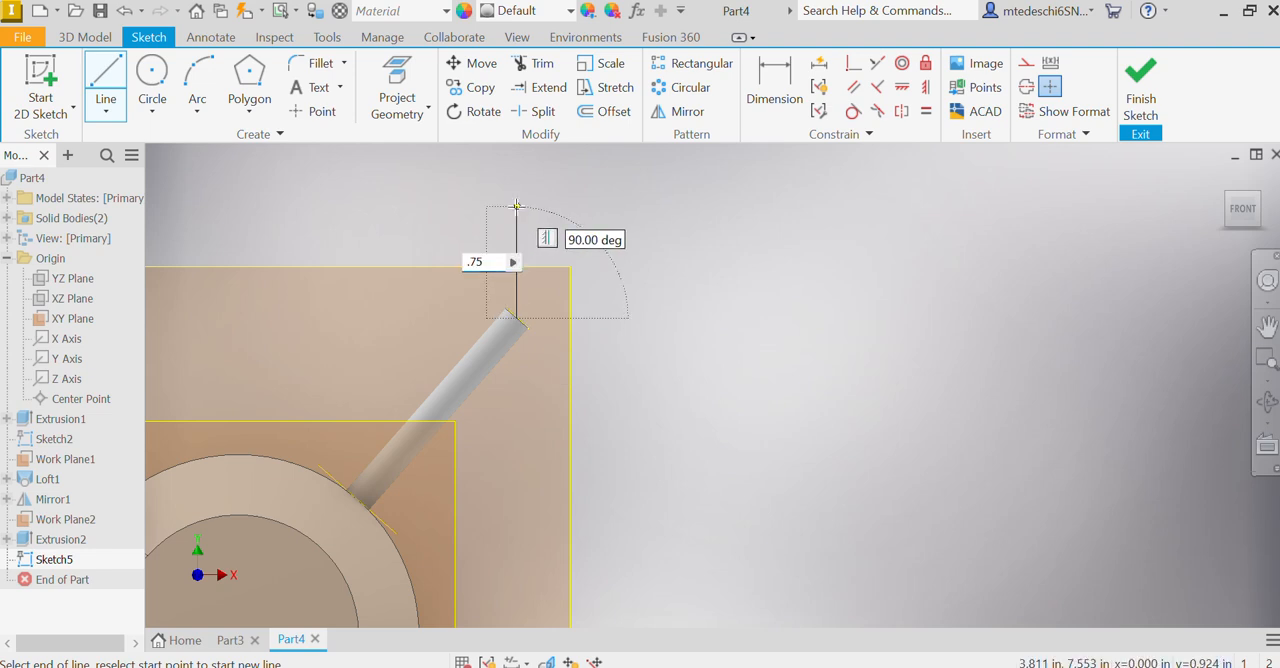
key(Return)
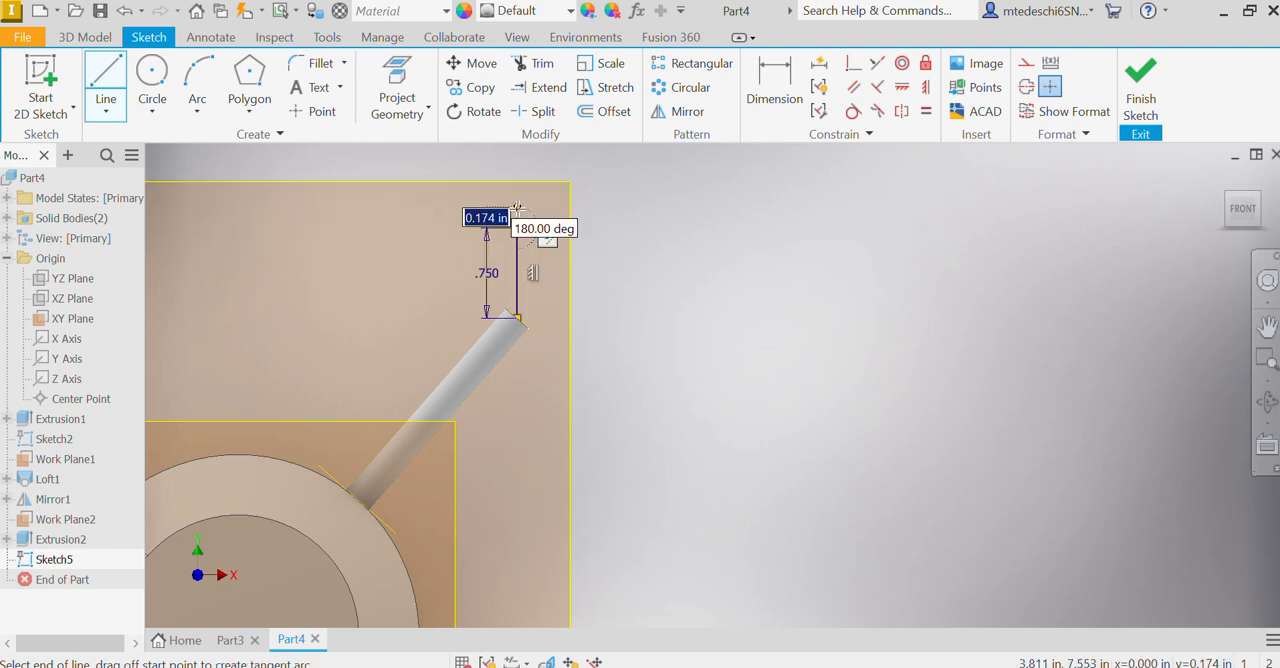
key(Escape)
Step: Draw a 0.75 in horizontal line outward from the same midpoint of the shaft's end edge, and finish the sketch
key(l)
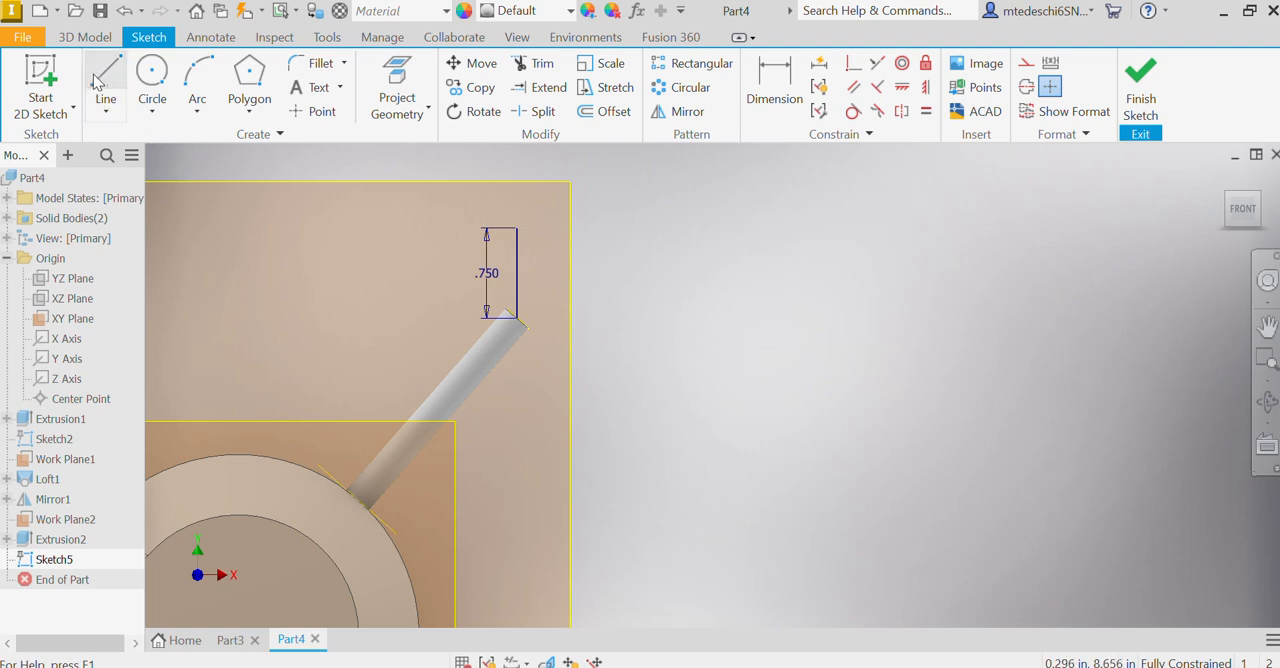
click(512, 318)
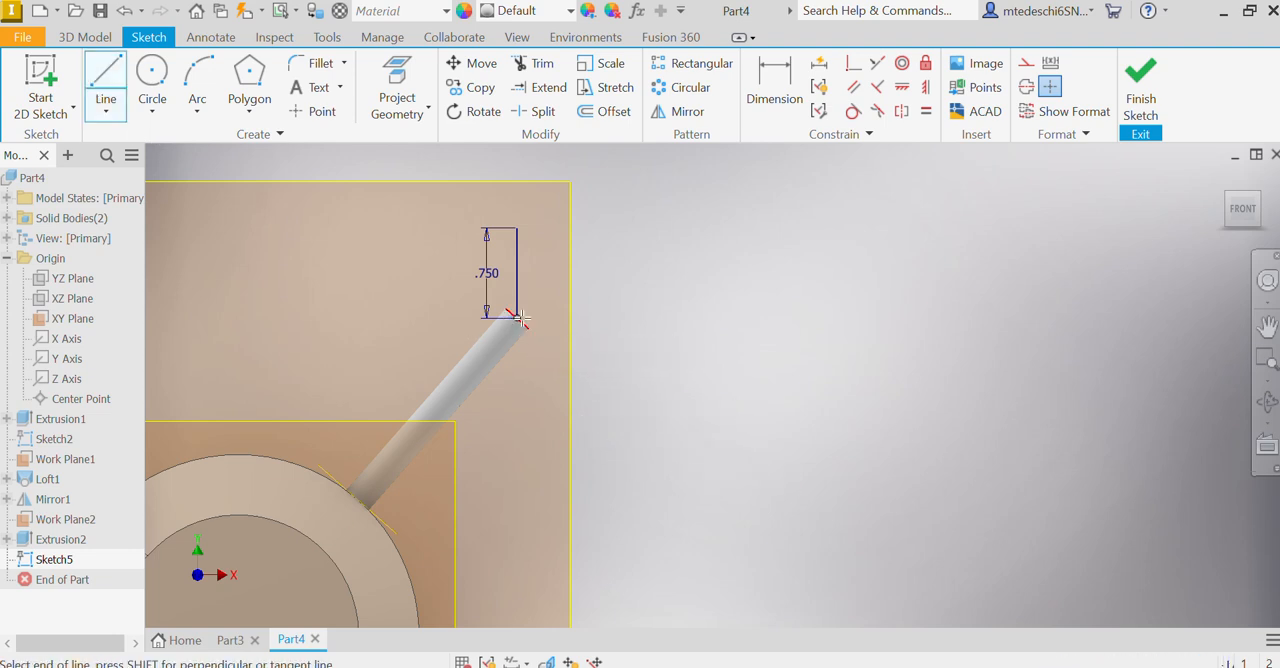
text(.)
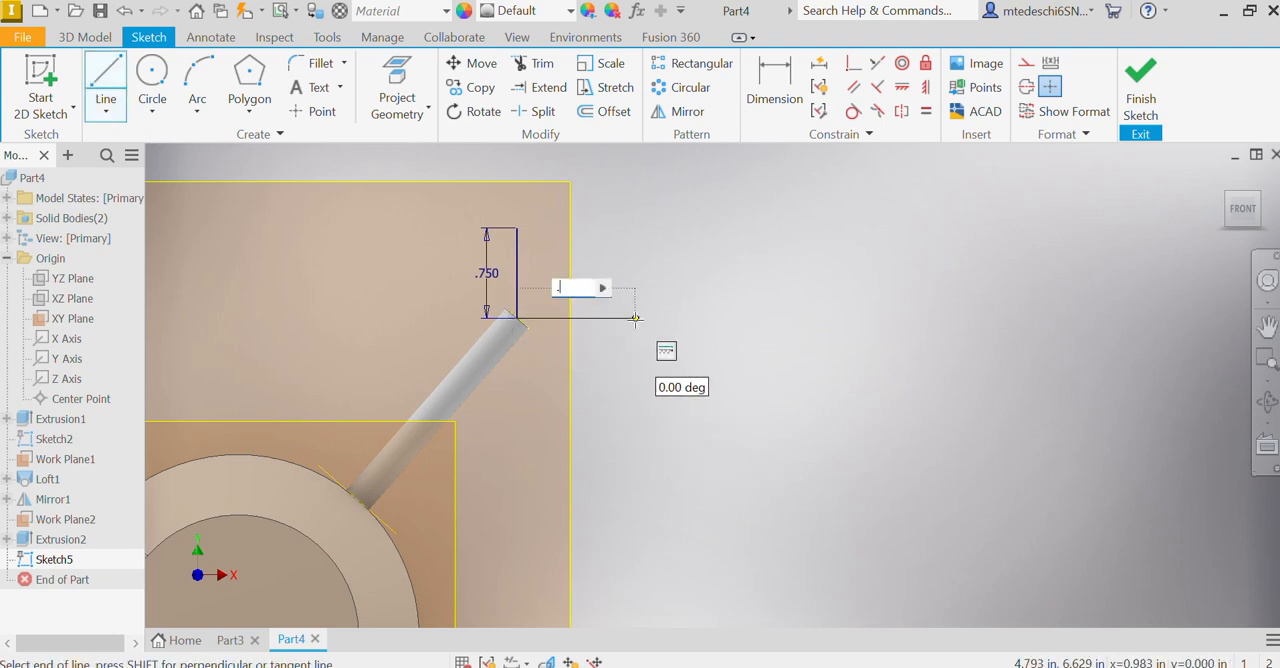
text(75)
key(Return)
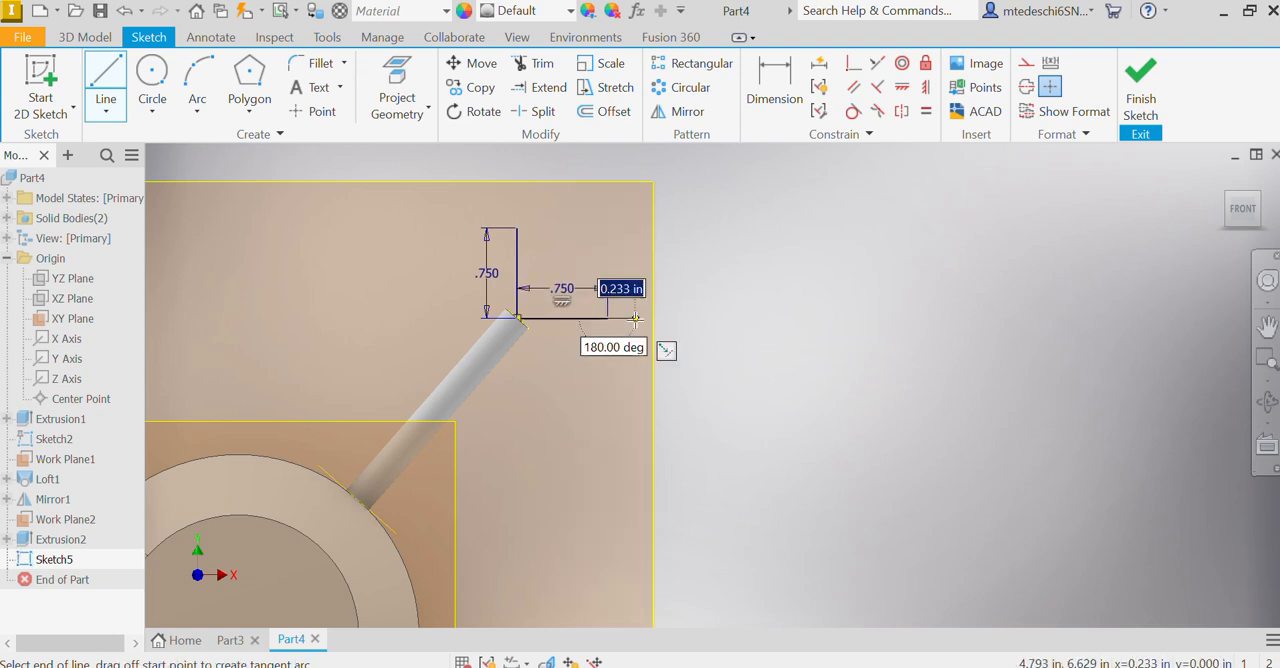
right_click(757, 287)
click(830, 287)
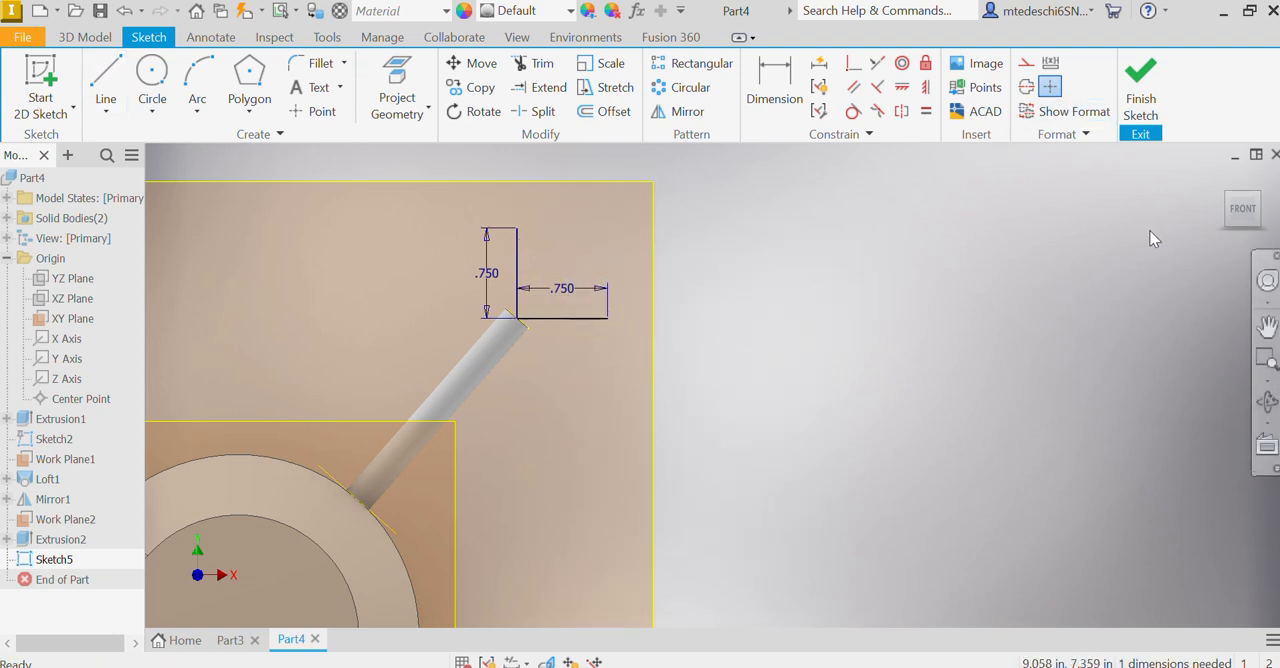
click(1139, 76)
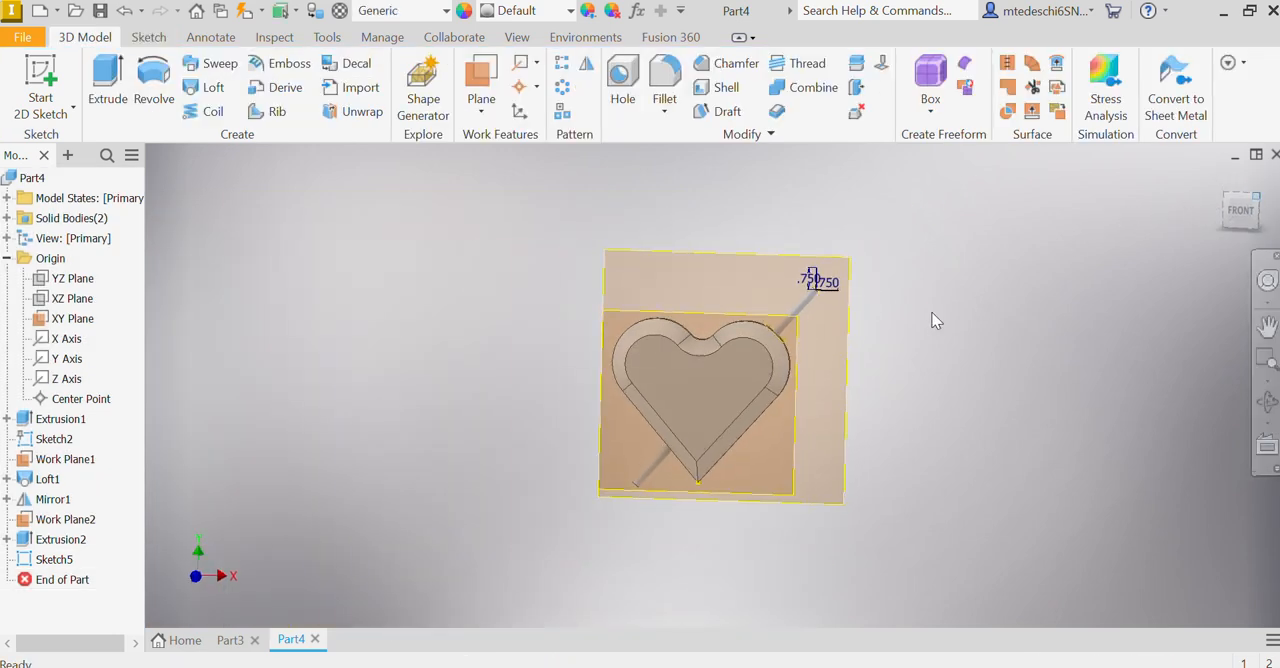
Step: Sketch a 0.25 in diameter circle centred on the shaft's outer end face, matching its edge, and finish the sketch
scroll(754, 351, down, 7)
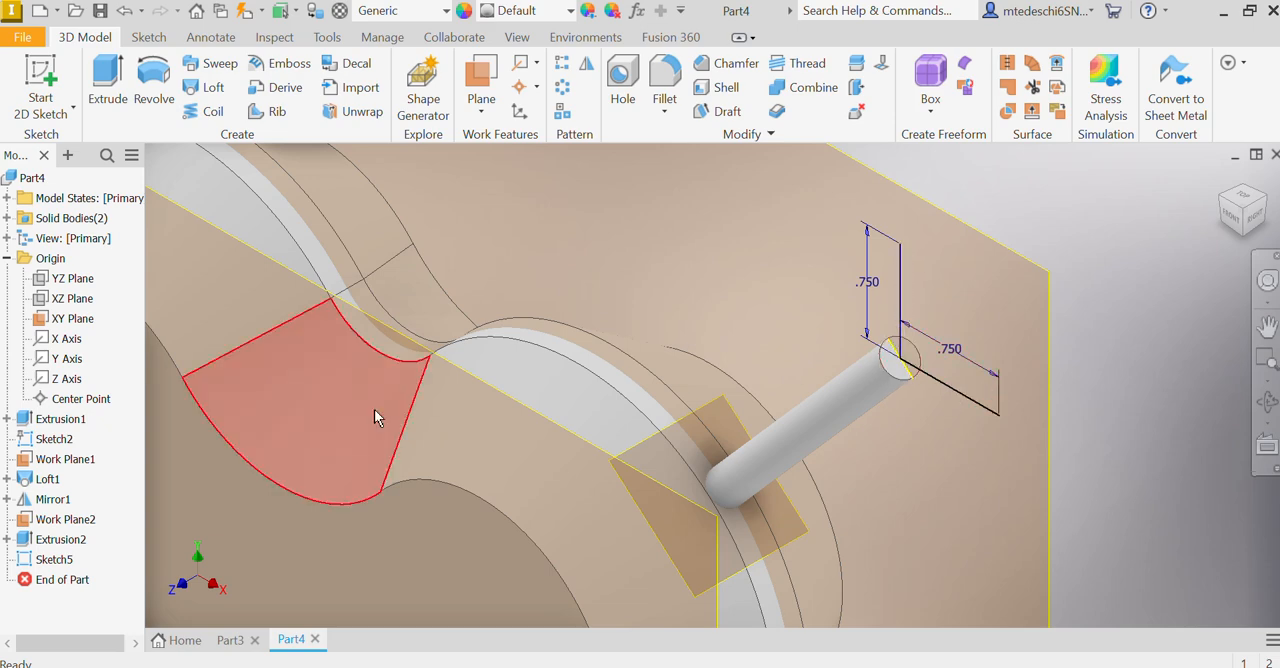
click(40, 80)
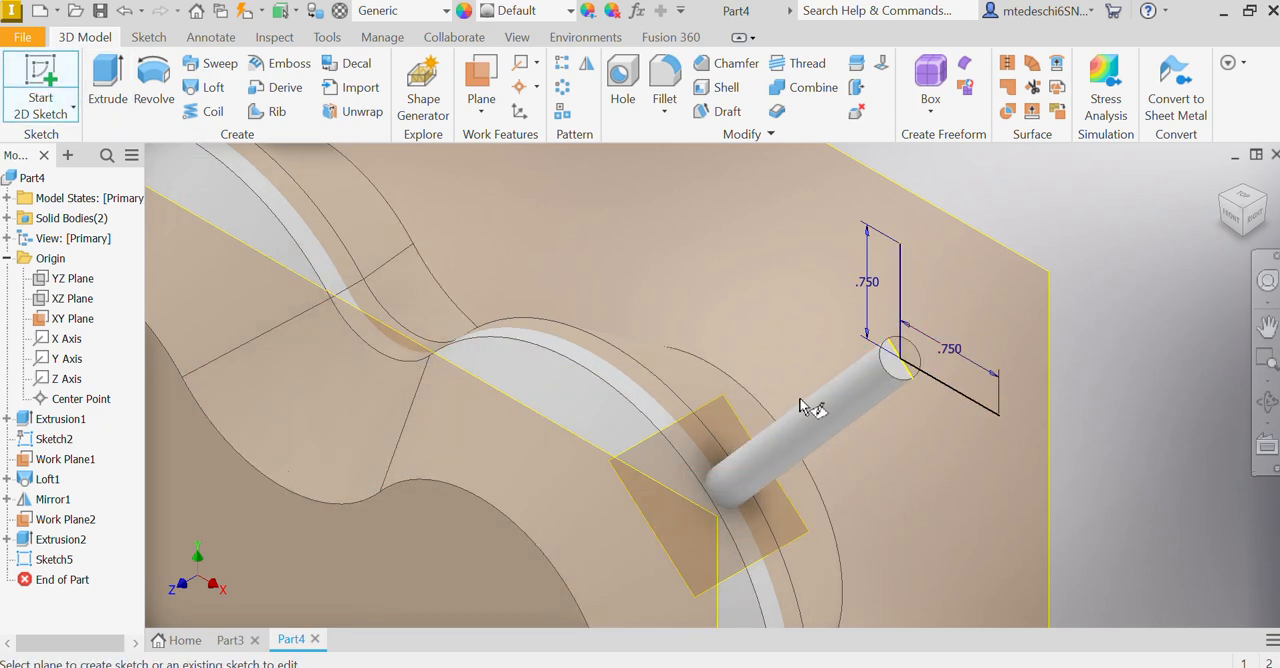
click(897, 374)
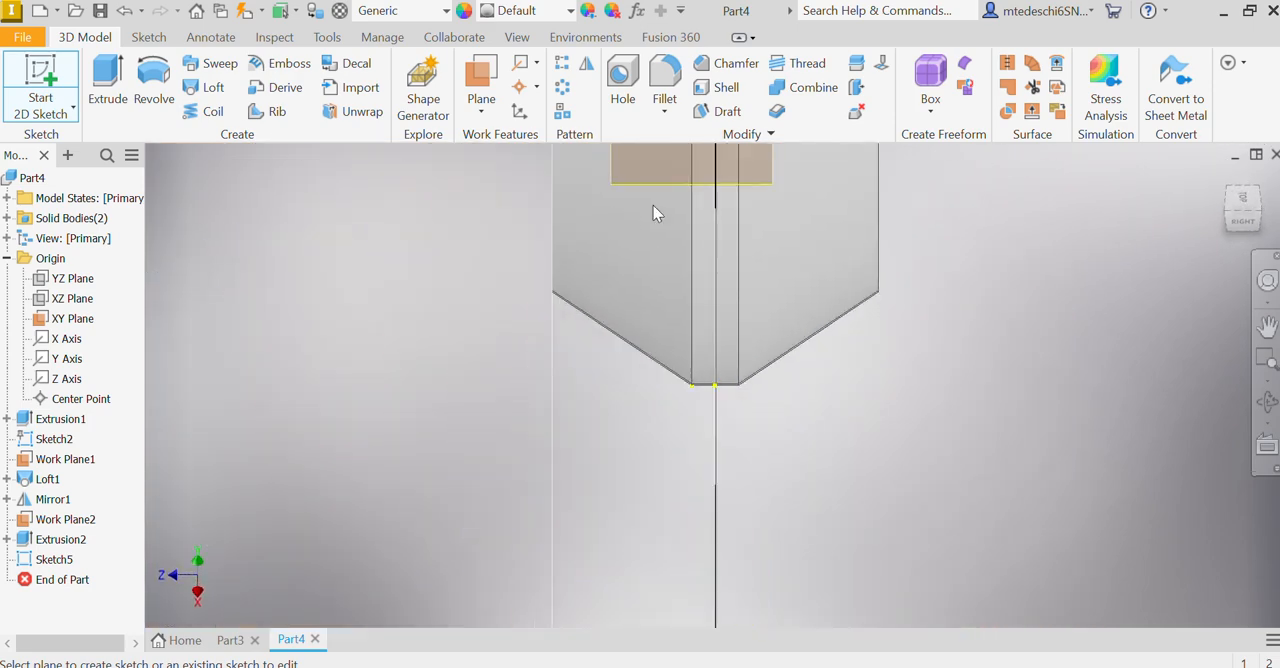
click(152, 78)
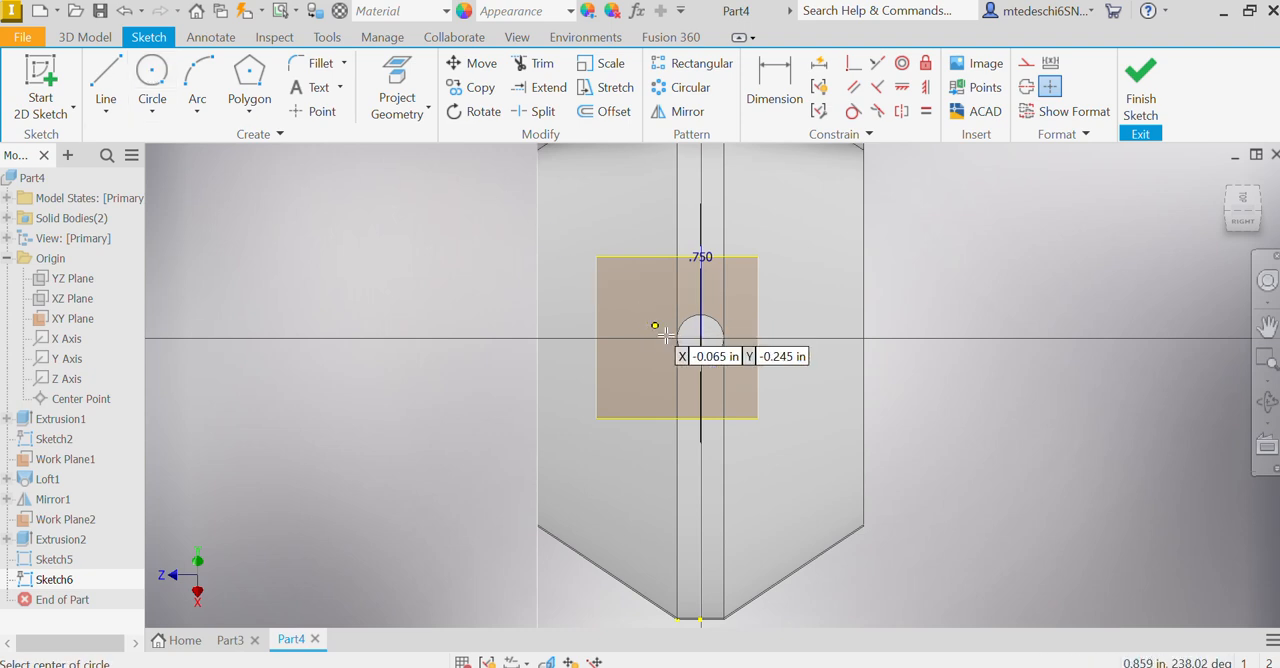
click(700, 338)
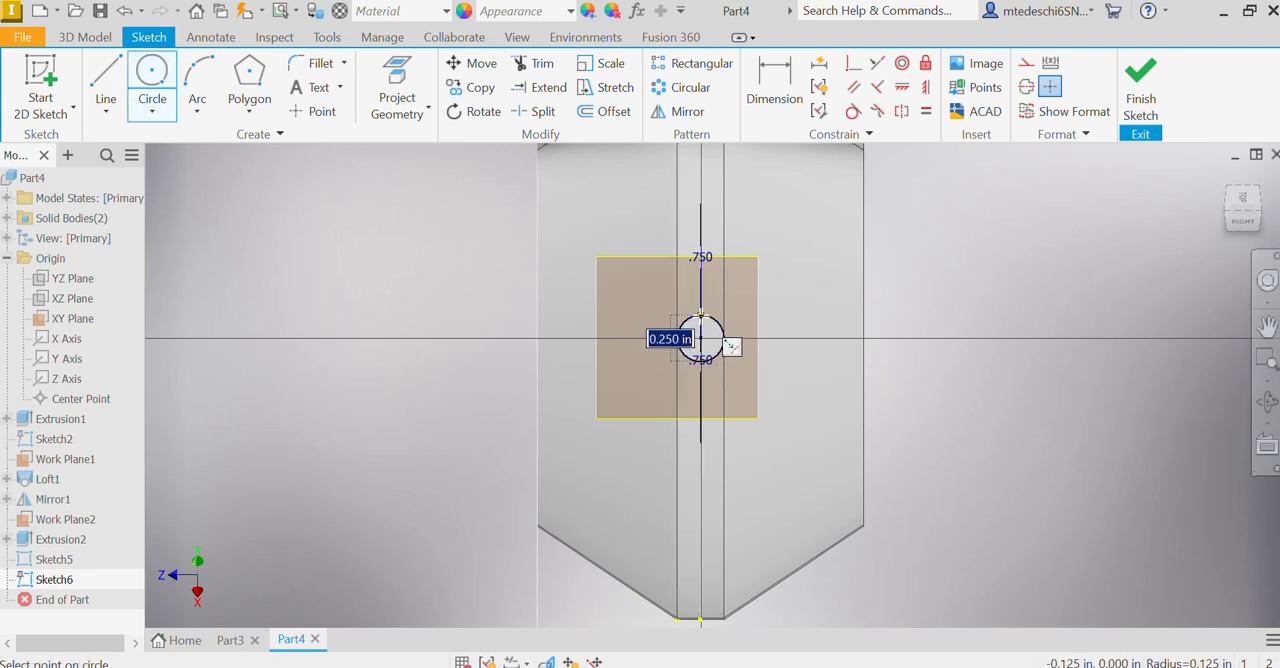
key(Return)
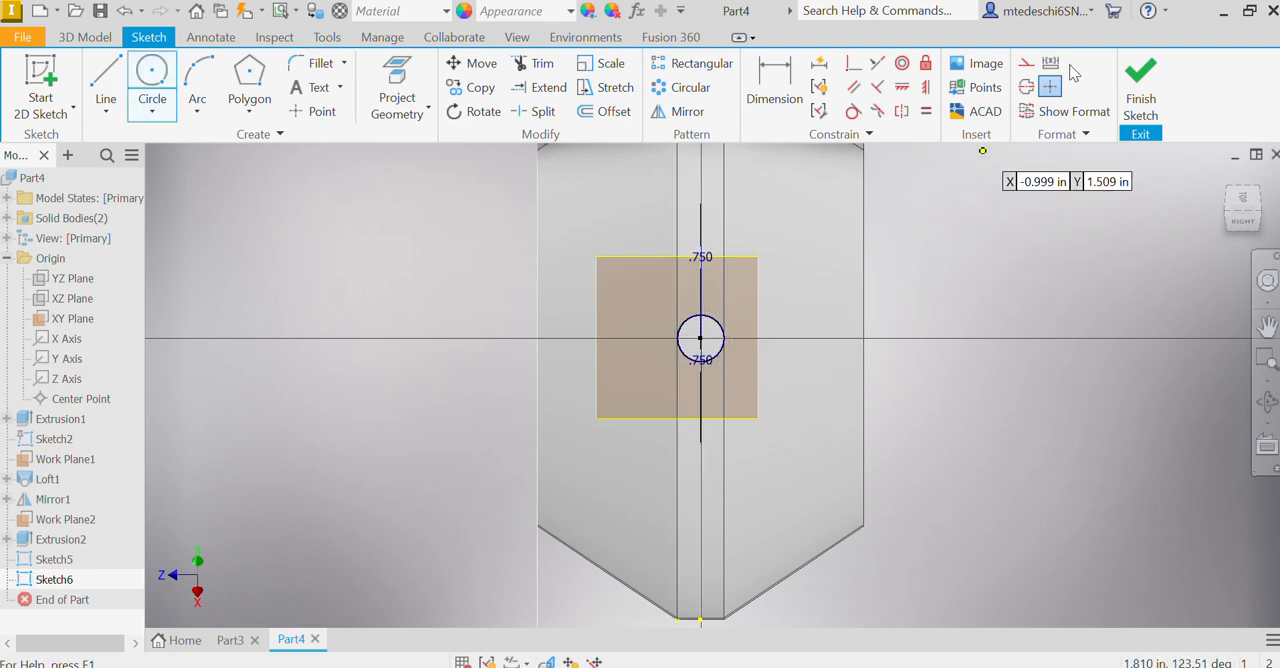
click(1140, 85)
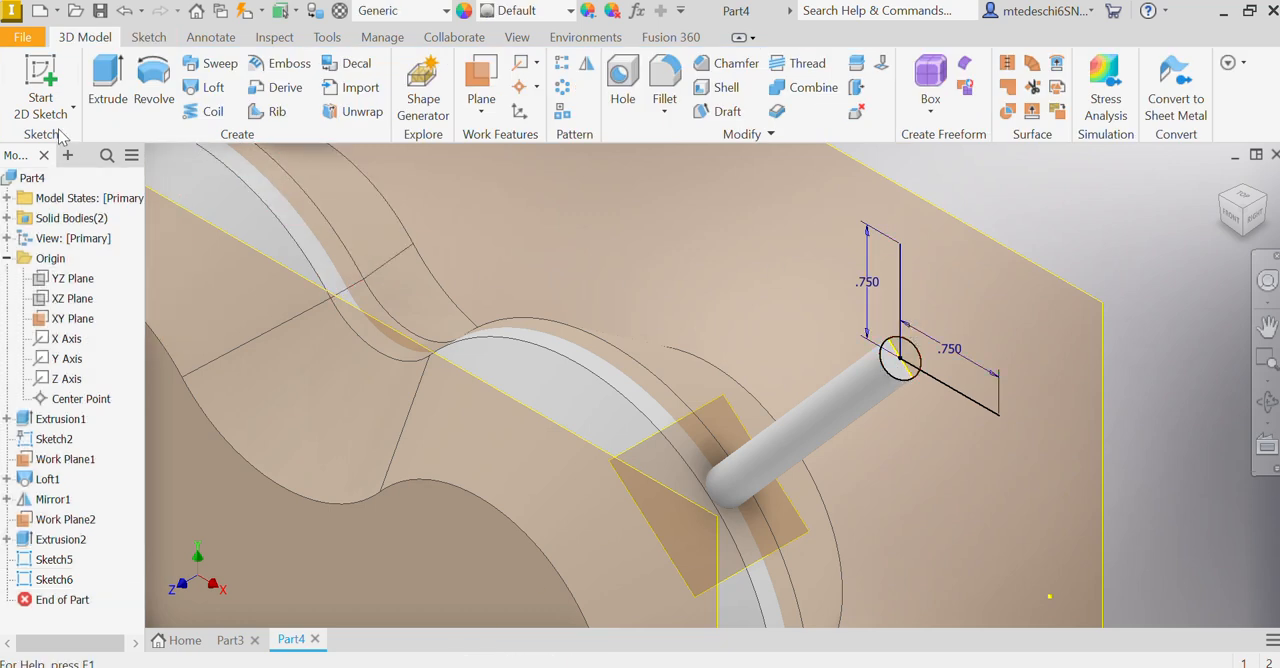
Step: Try to sweep the end-face circle along the two 0.75 in path lines, and undo the sweep
click(215, 63)
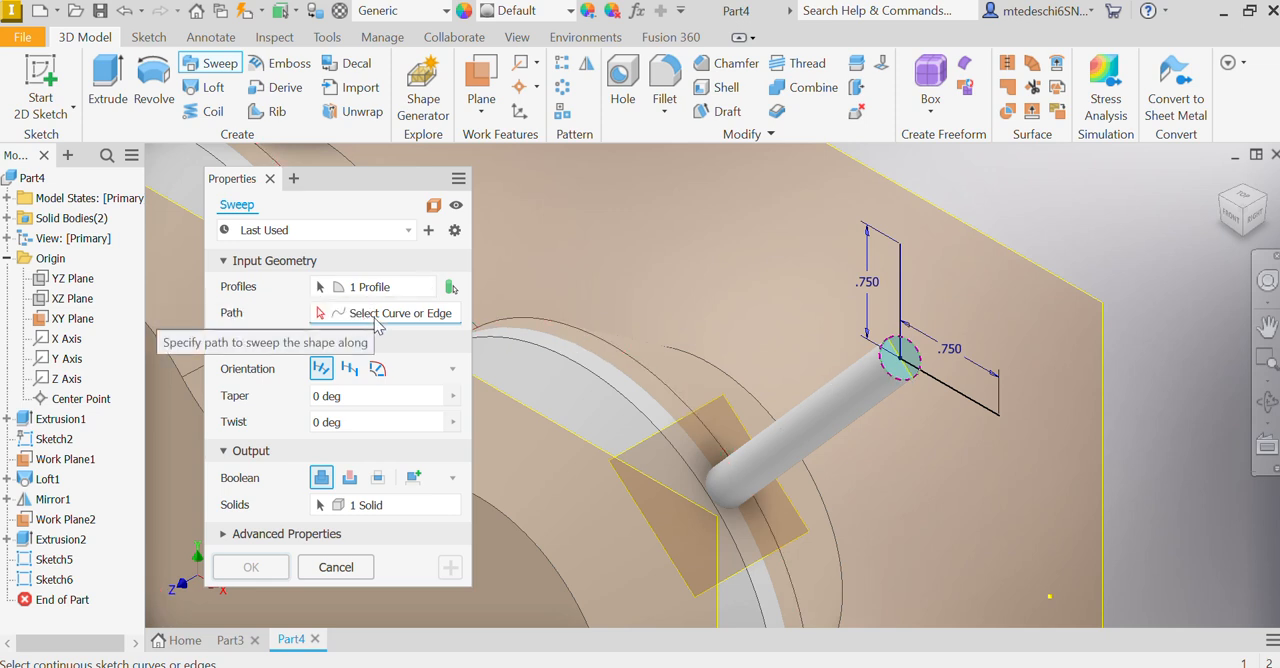
click(903, 287)
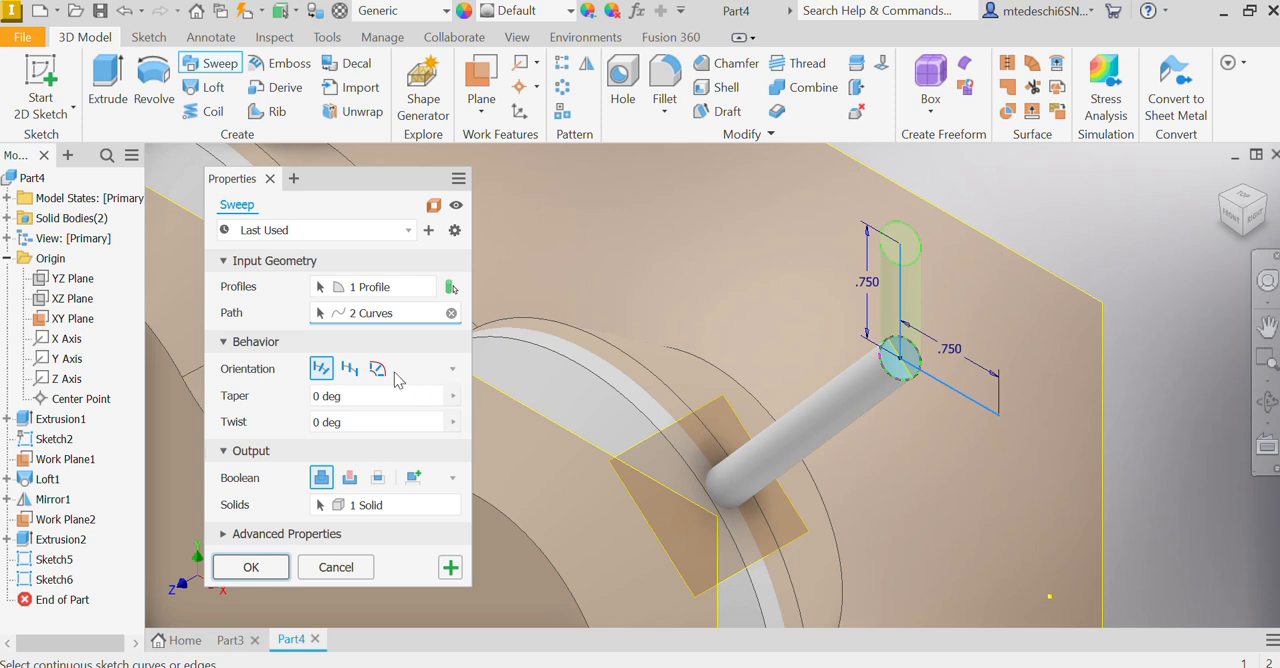
click(251, 567)
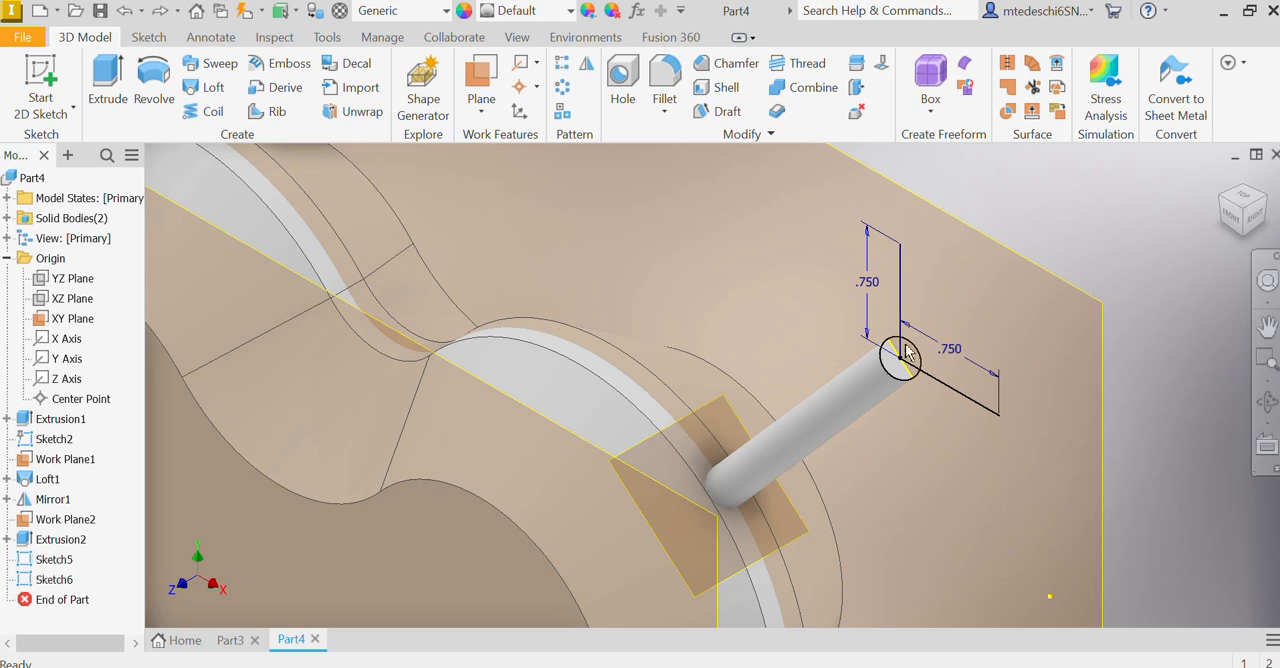
click(220, 64)
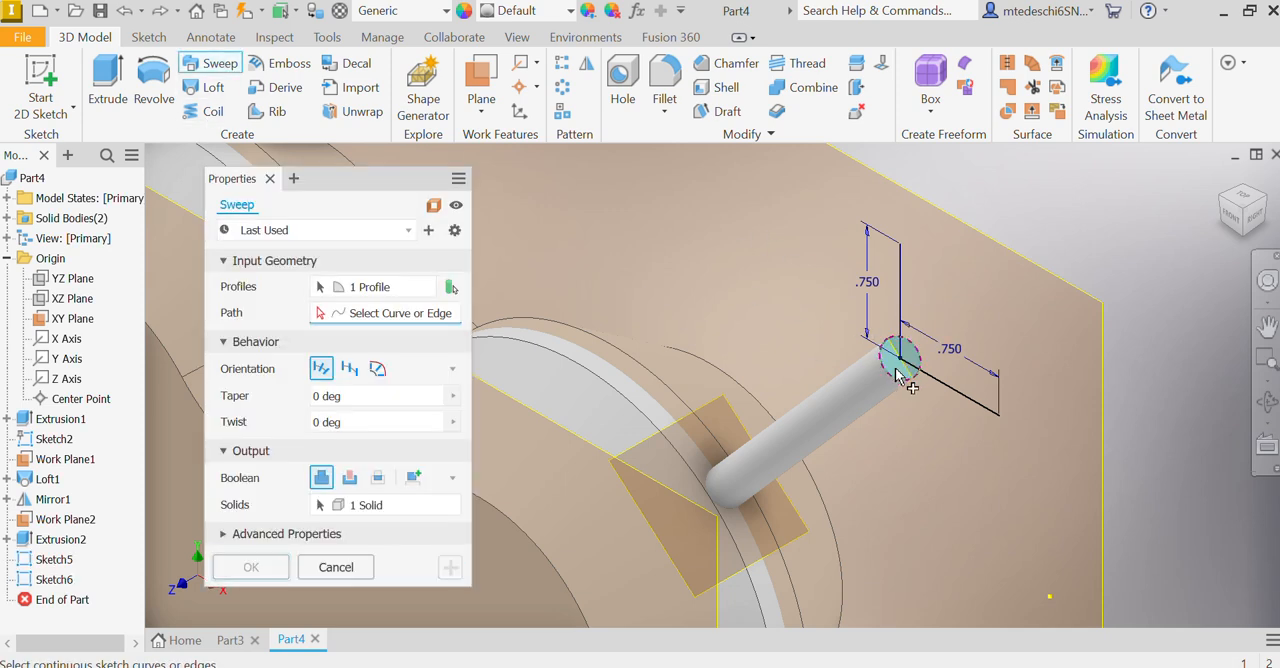
click(901, 298)
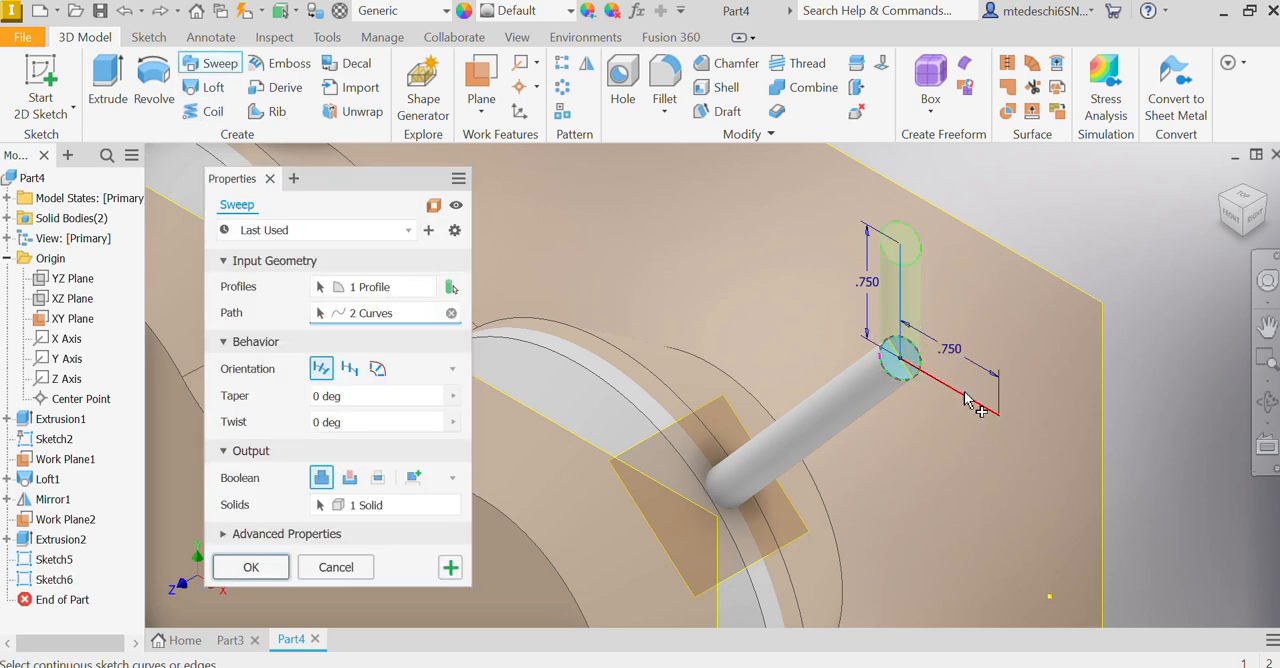
shift+middle_drag(1154, 350, 1083, 352)
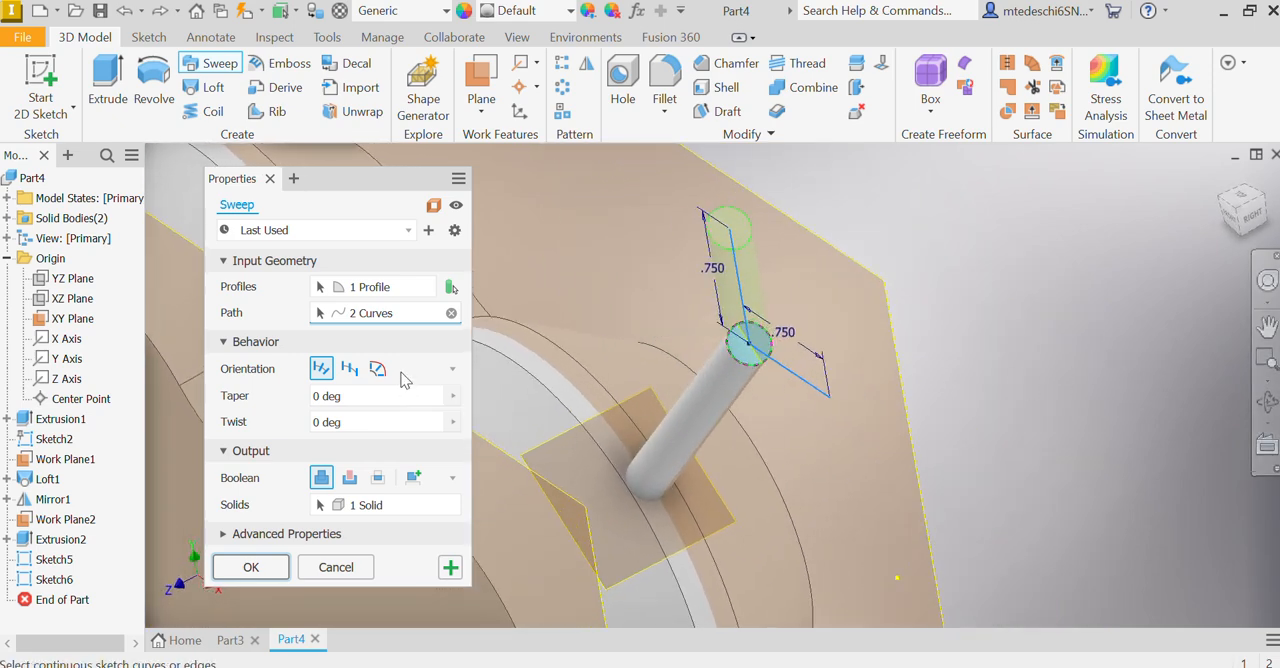
click(251, 567)
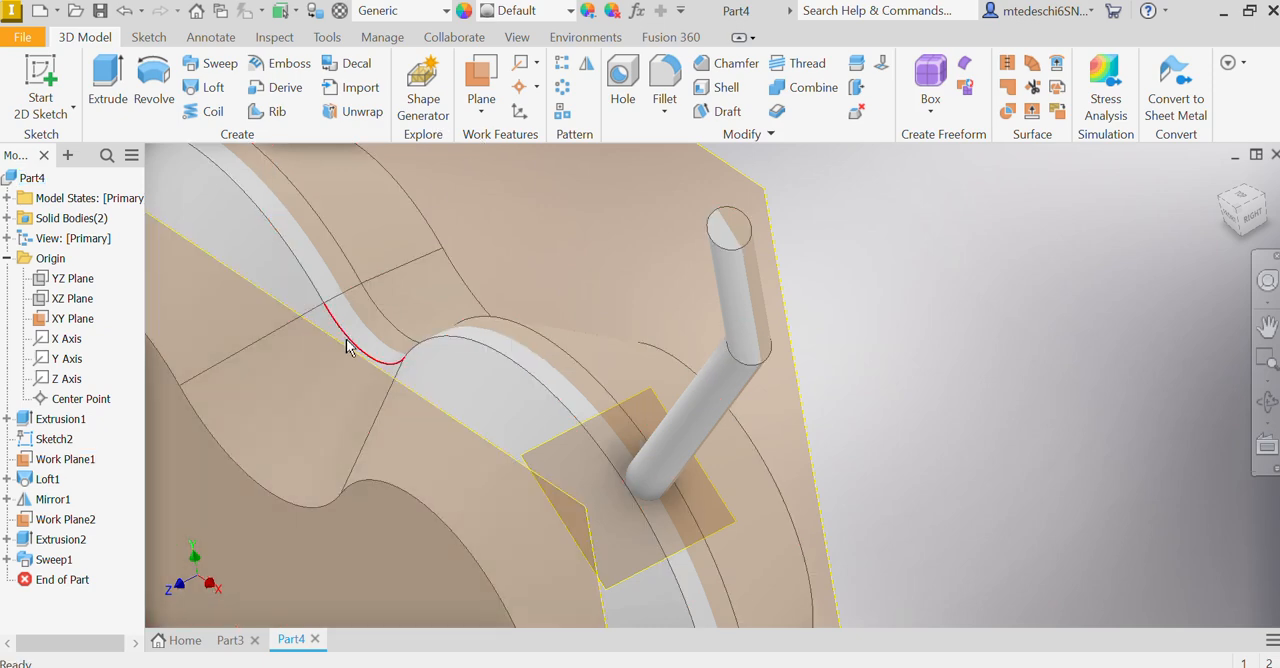
key(ctrl+z)
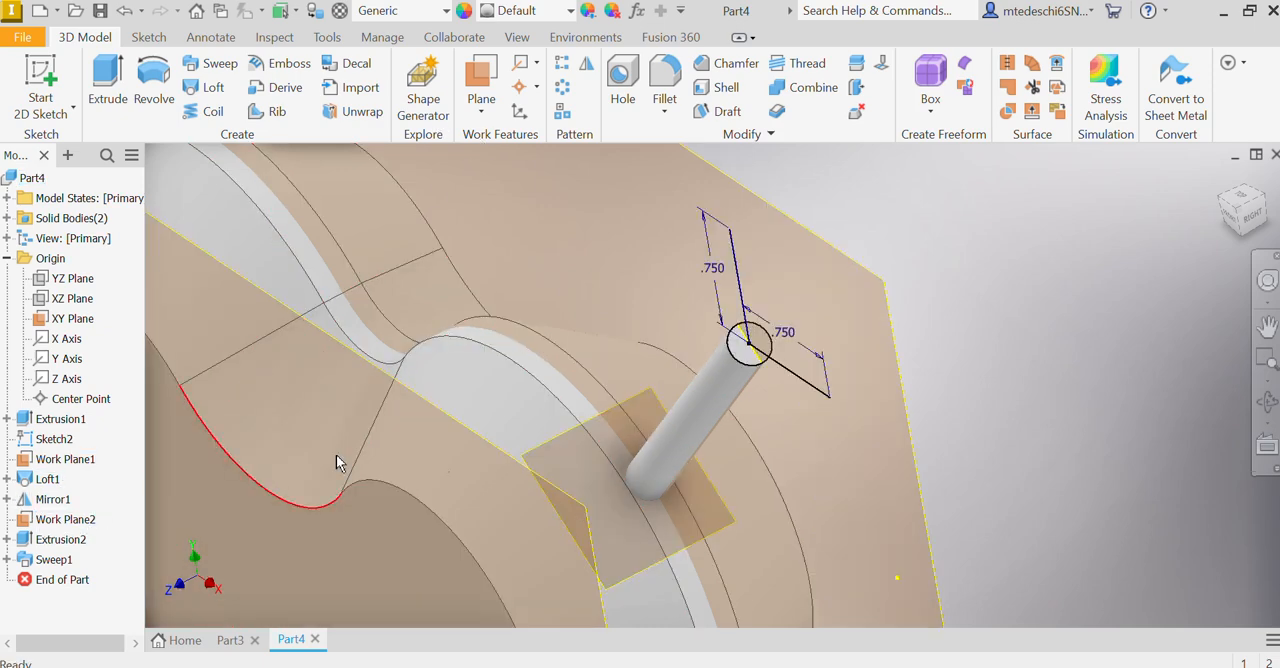
Step: Sweep the end-face circle along the connected 0.75 in path lines, joining it to the arrow shaft with 0 deg taper and twist
click(205, 72)
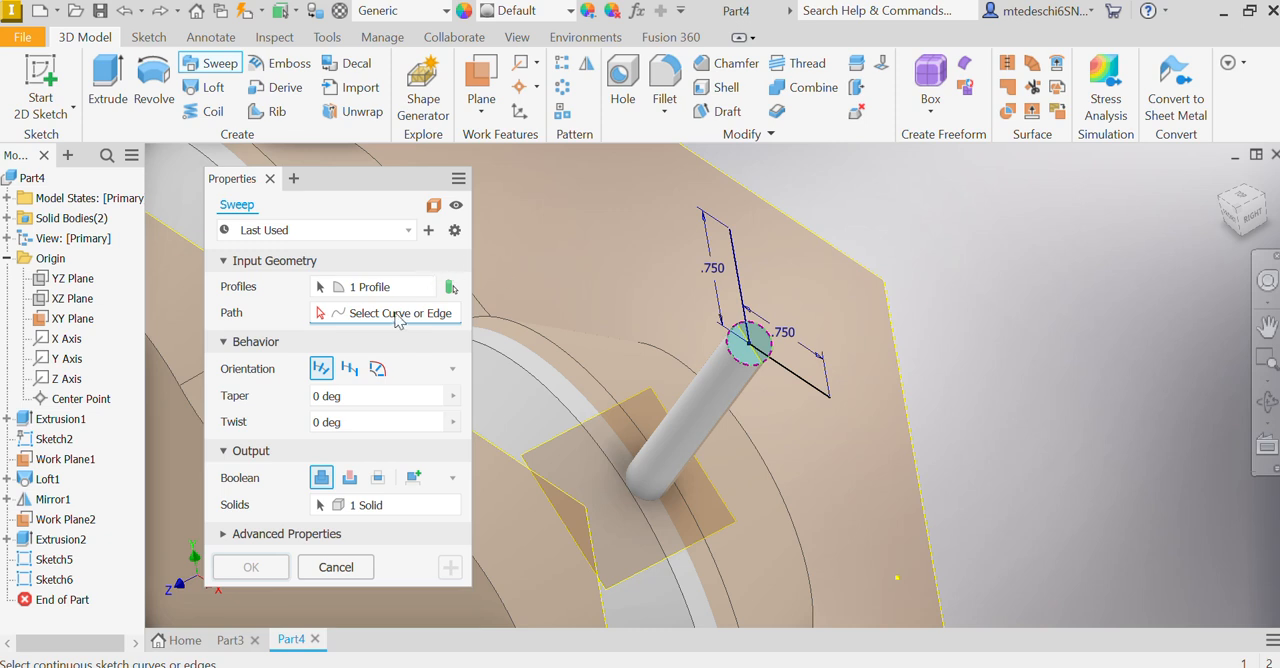
click(739, 266)
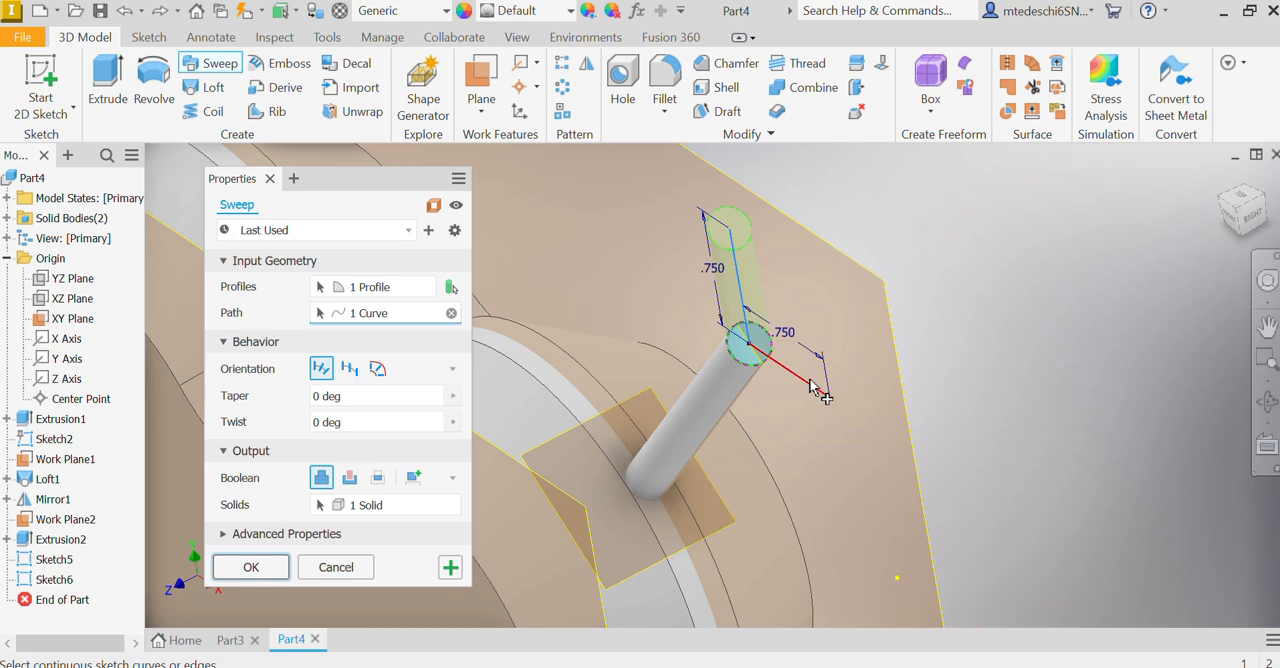
click(251, 567)
mouse_move(869, 329)
shift+middle_down()
mouse_move(963, 309)
mouse_move(957, 289)
mouse_move(1045, 336)
mouse_move(1062, 377)
mouse_move(974, 351)
mouse_move(585, 352)
shift+middle_up()
scroll(1063, 379, down, 3)
scroll(1042, 359, up, 5)
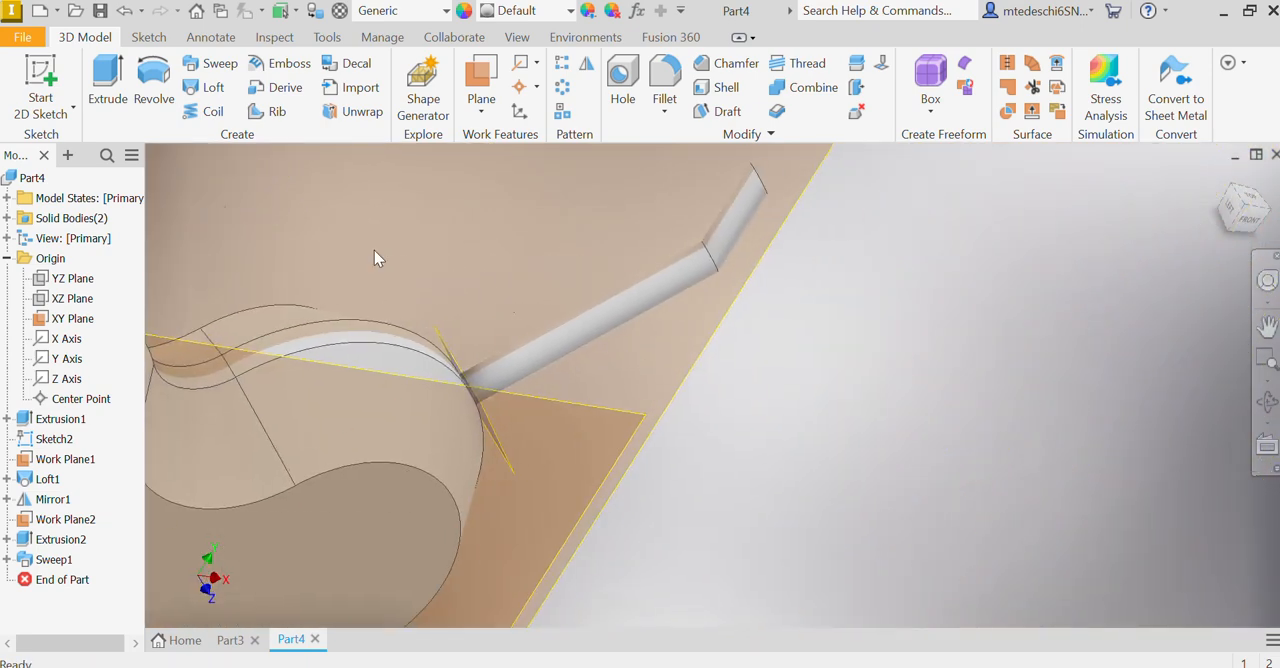
Step: Expand the sweep feature and select its path sketch, Sketch5, to examine both path lines in the model
click(7, 560)
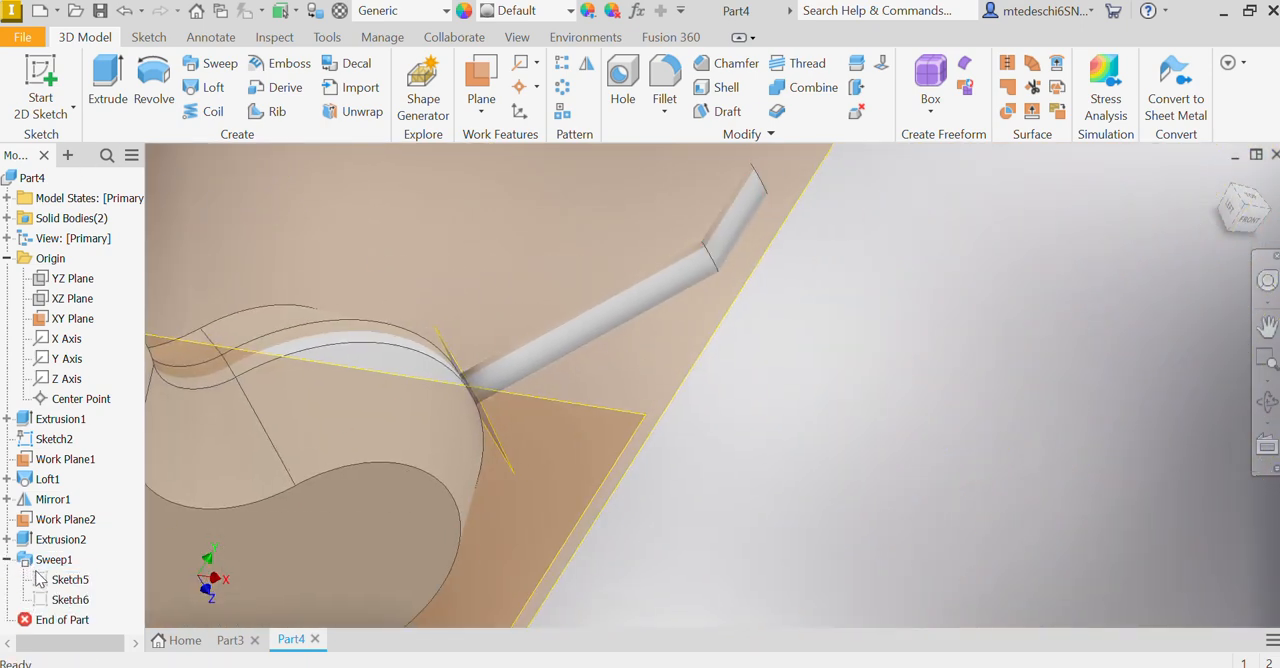
click(43, 581)
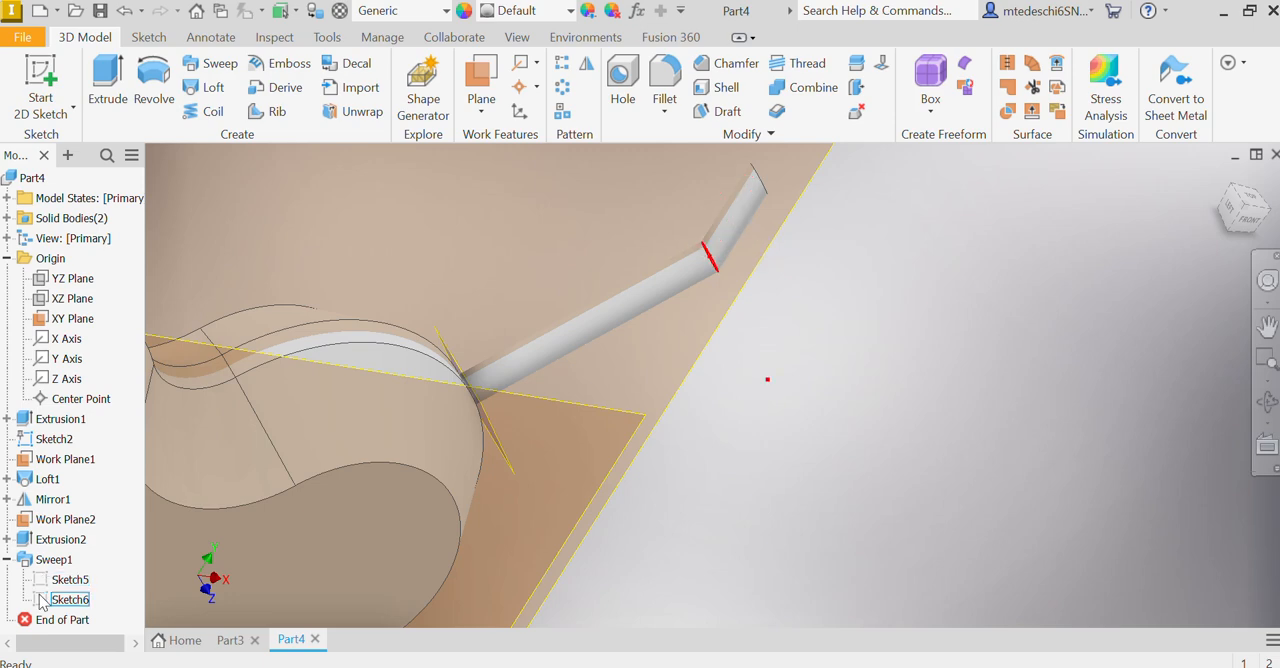
double_click(43, 580)
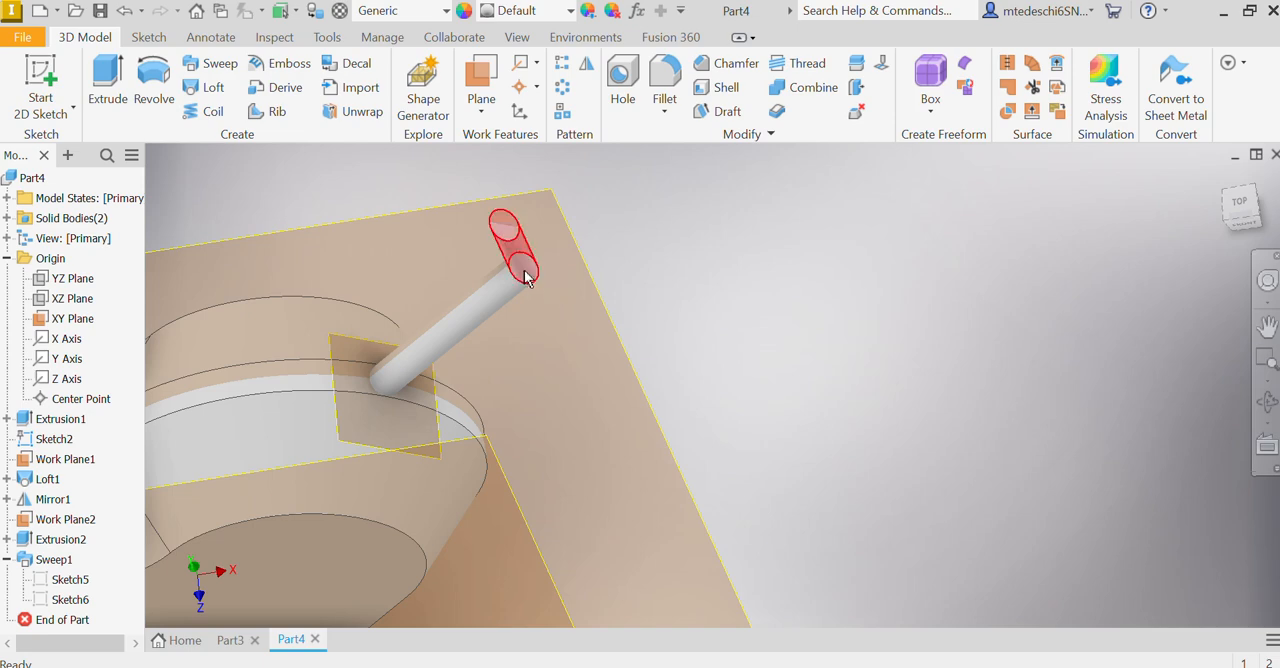
click(70, 579)
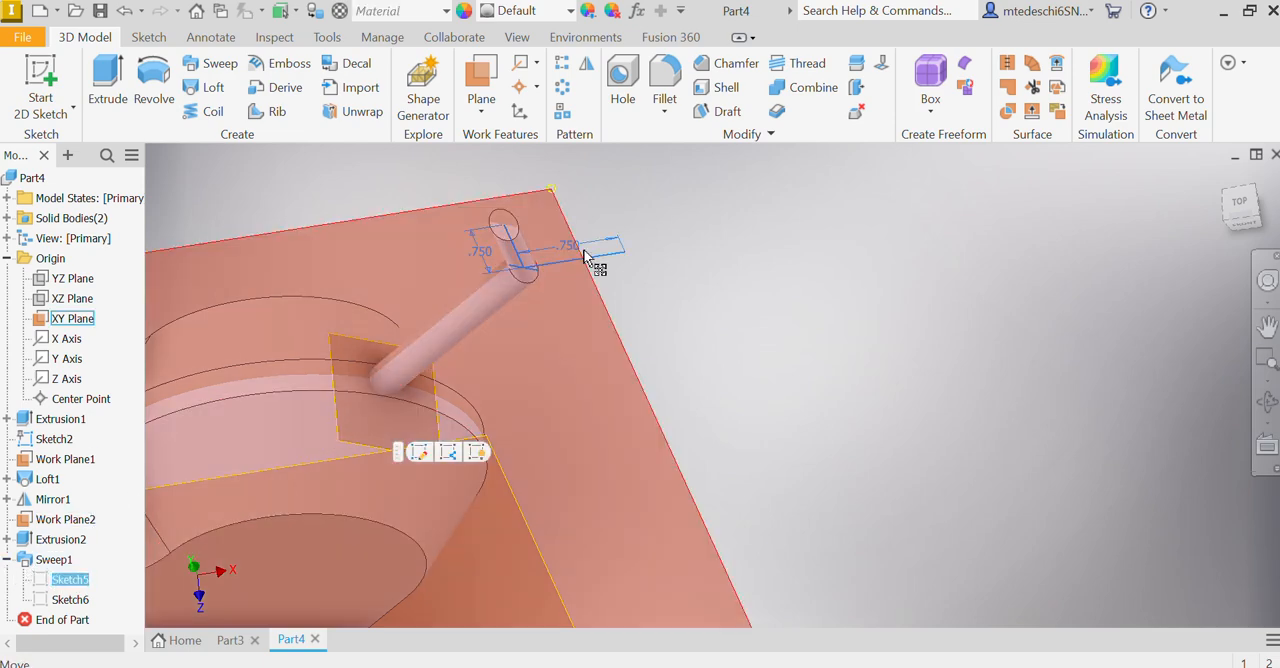
Step: Reopen the sweep, try its Fixed and Guide orientations, and restore the Follow Path orientation
double_click(30, 561)
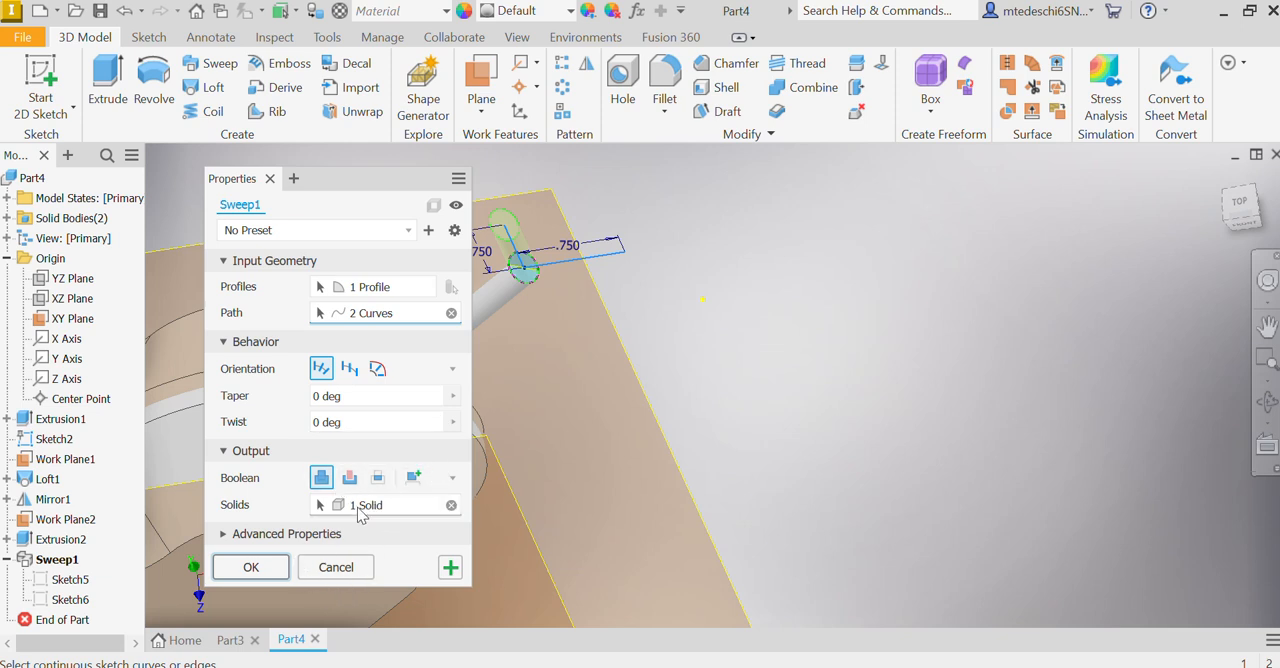
click(349, 369)
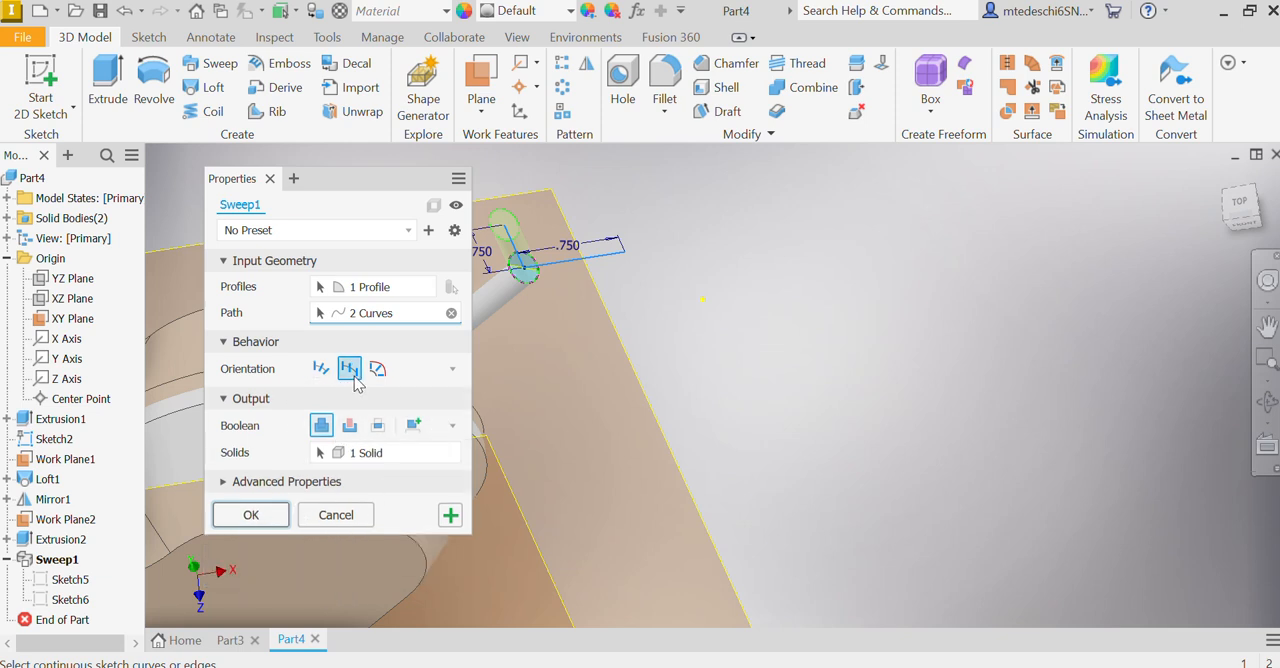
click(321, 369)
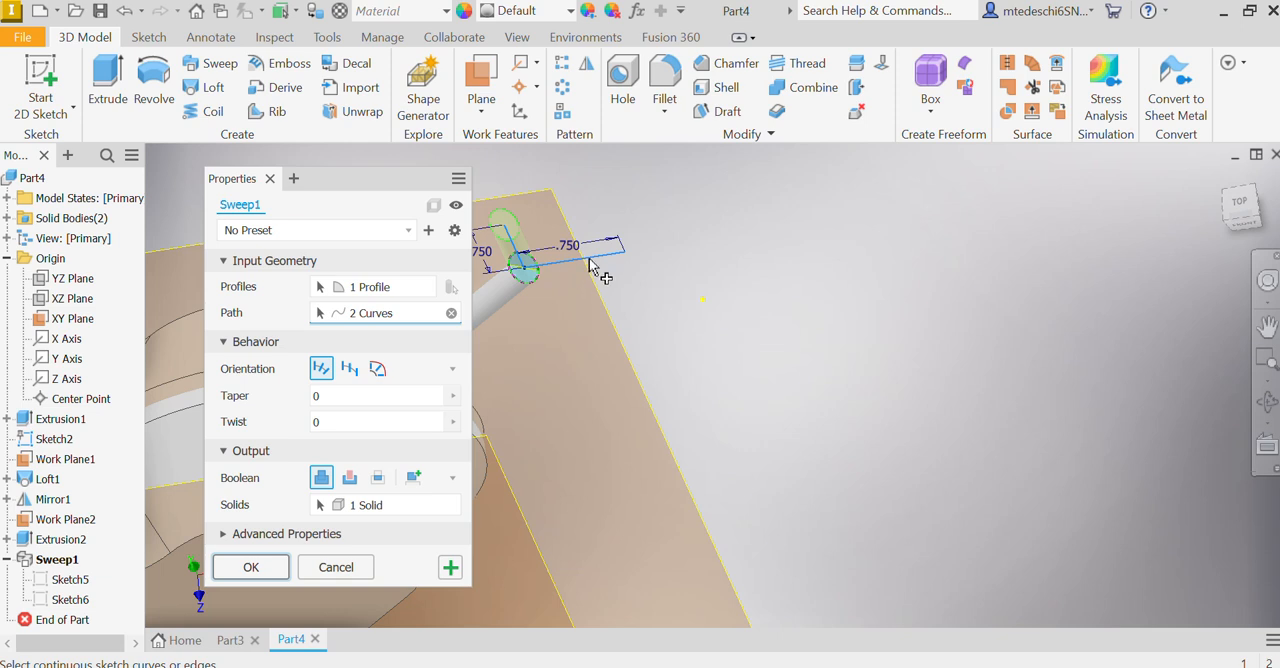
click(377, 369)
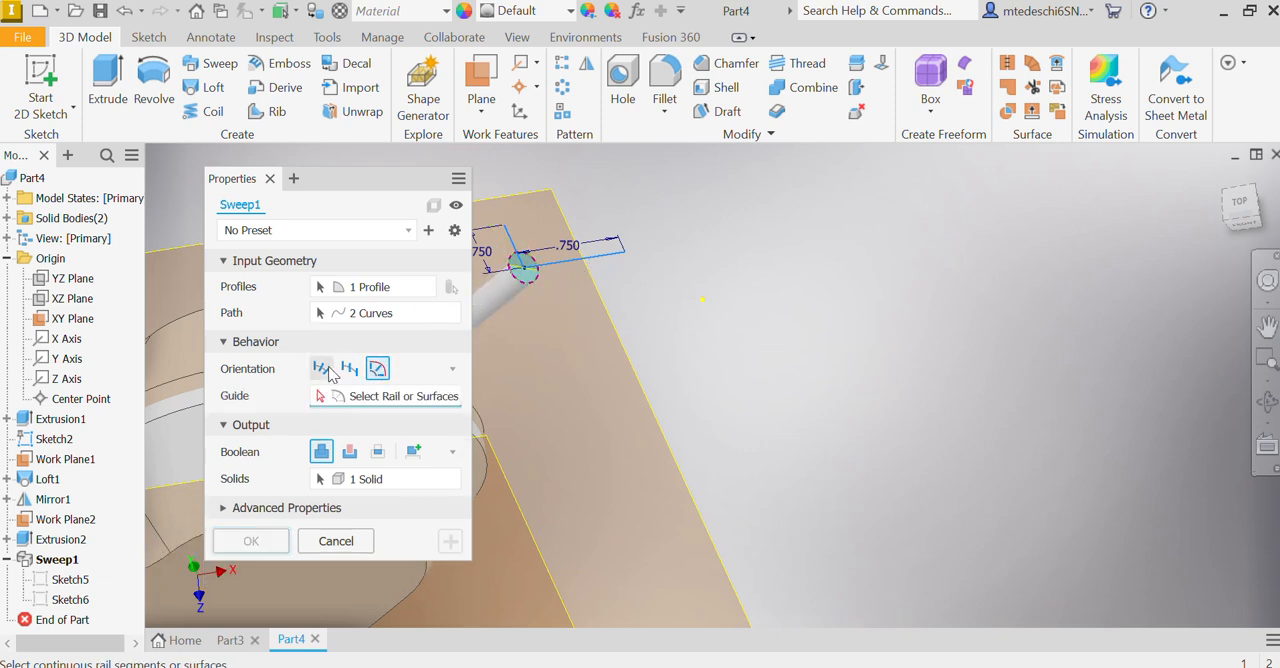
click(333, 369)
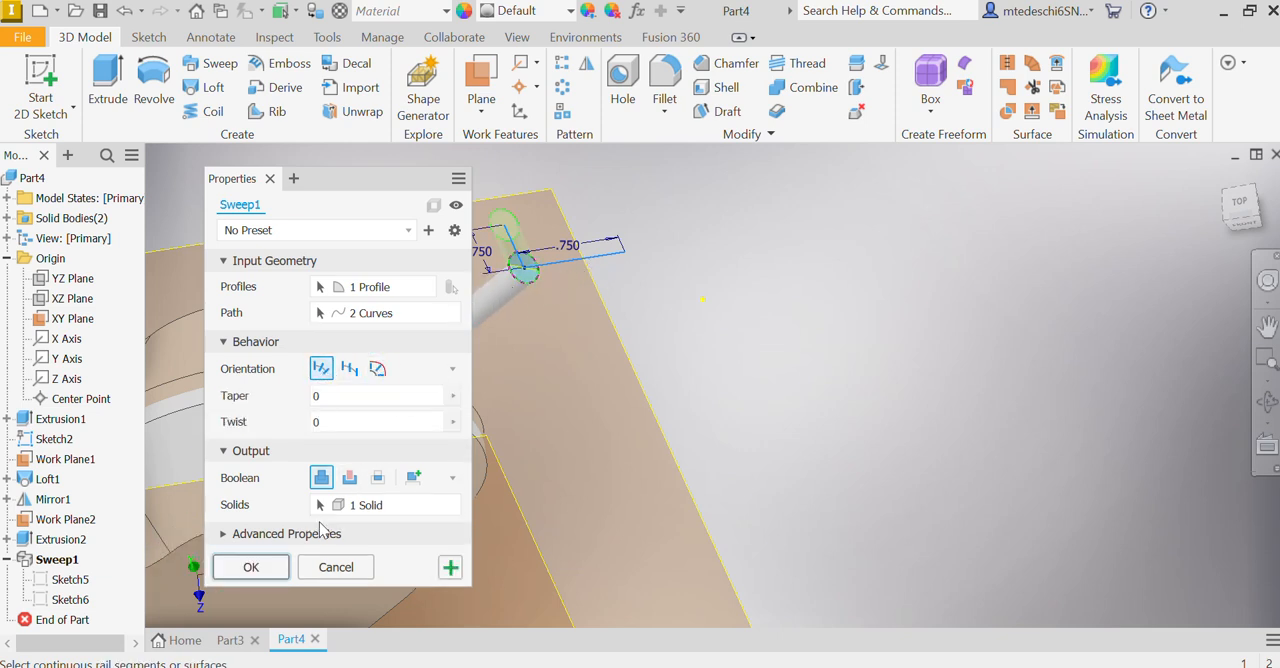
click(250, 566)
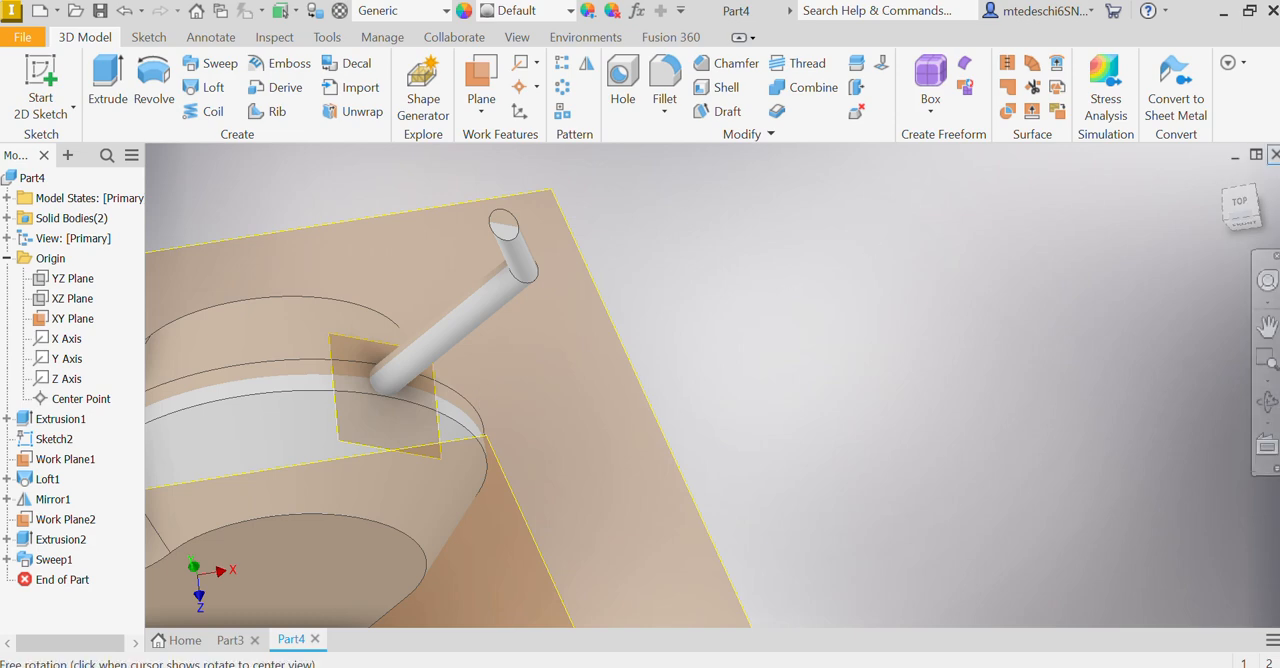
Step: Sketch a 0.5 in diameter circle centred on the shaft's end face opposite the sweep, and finish the sketch
drag(1235, 205, 1119, 221)
key(F6)
mouse_move(700, 340)
shift+middle_down()
mouse_move(823, 374)
mouse_move(941, 369)
shift+middle_up()
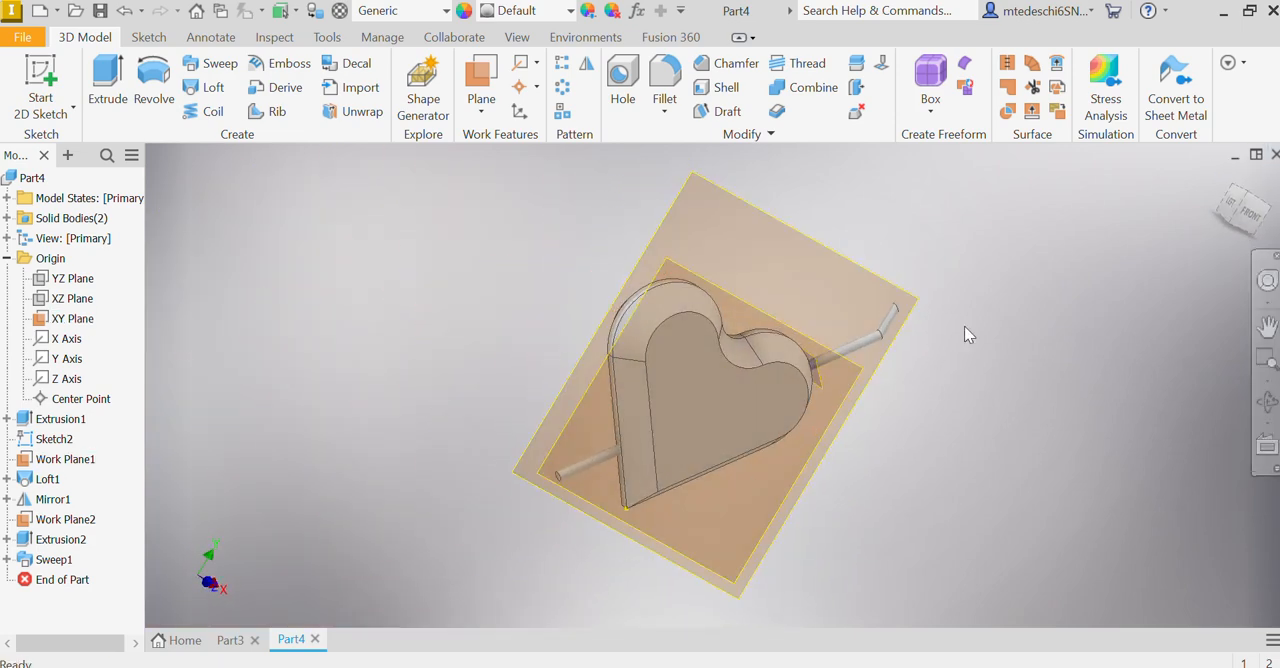
key(s)
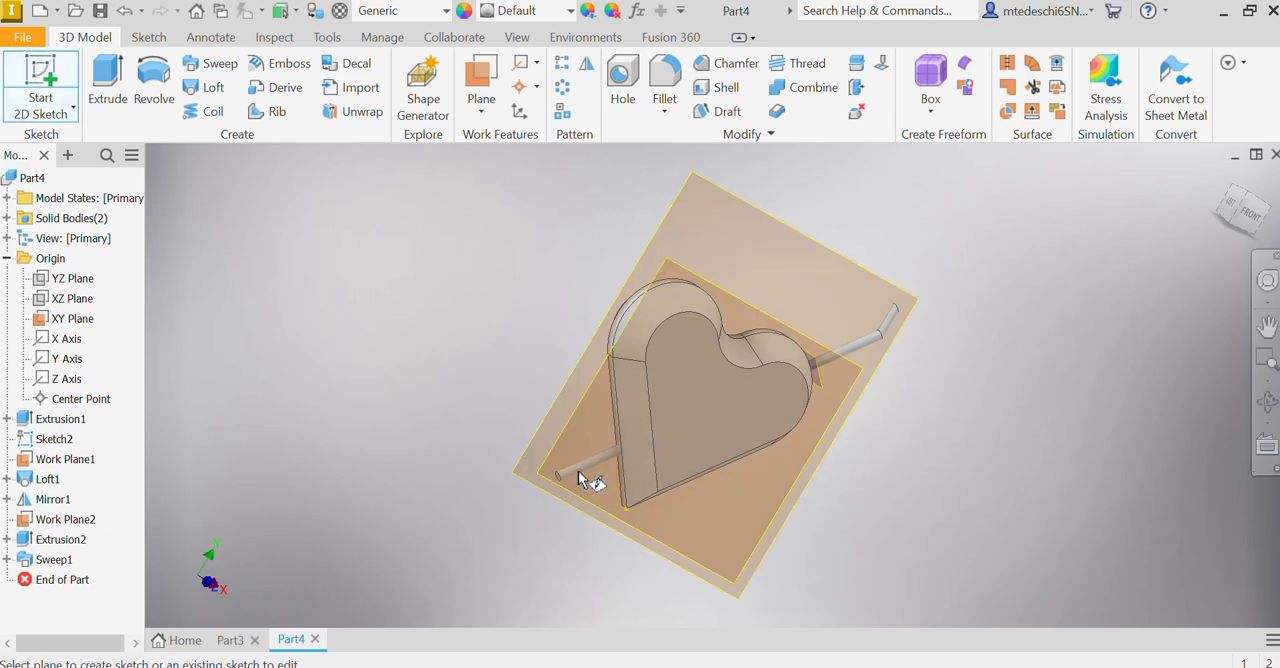
shift+middle_drag(564, 470, 654, 474)
scroll(638, 494, up, 5)
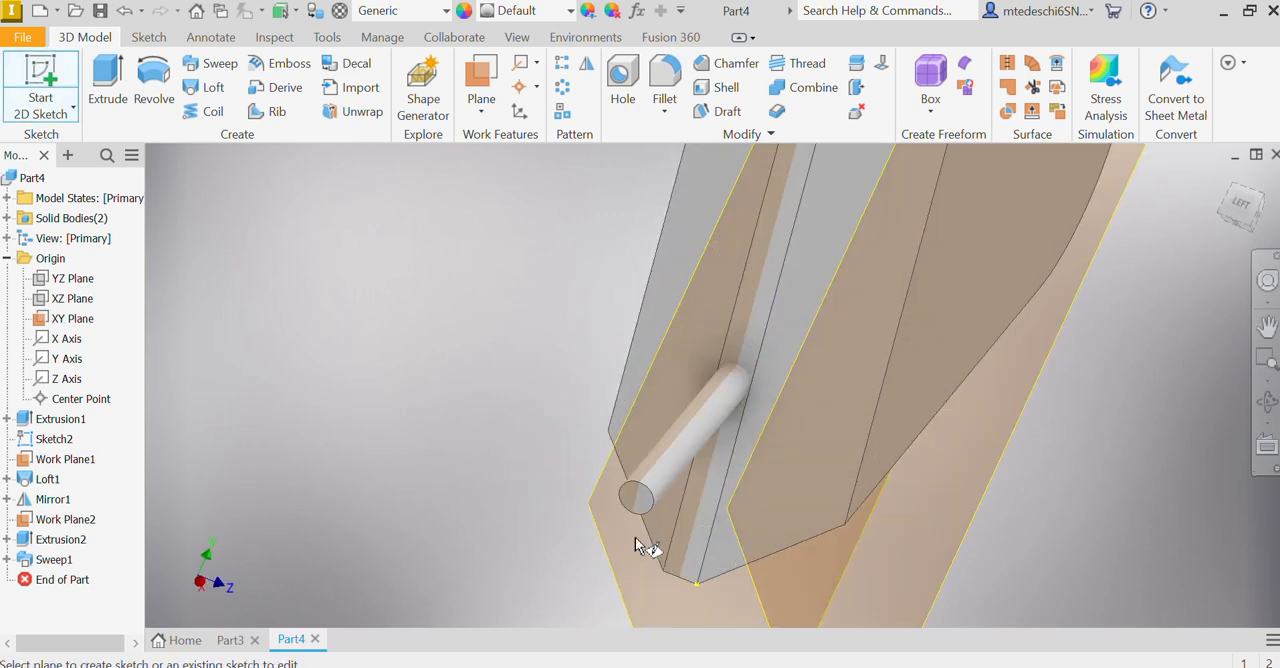
click(641, 509)
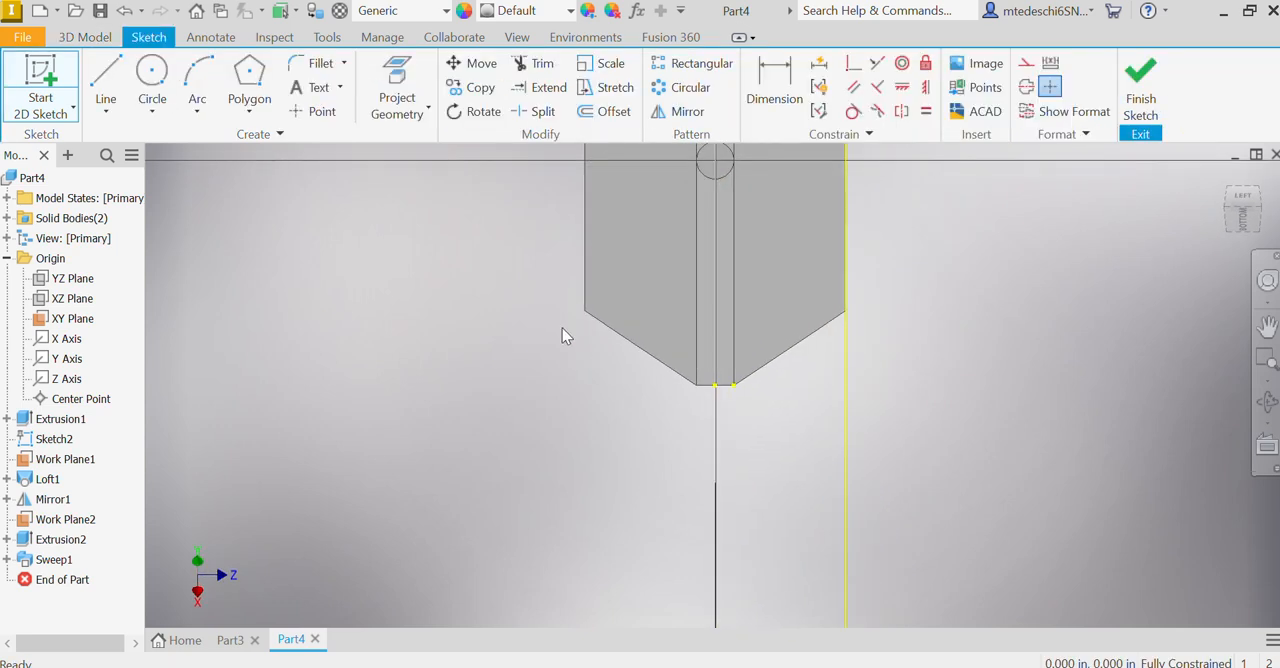
click(152, 72)
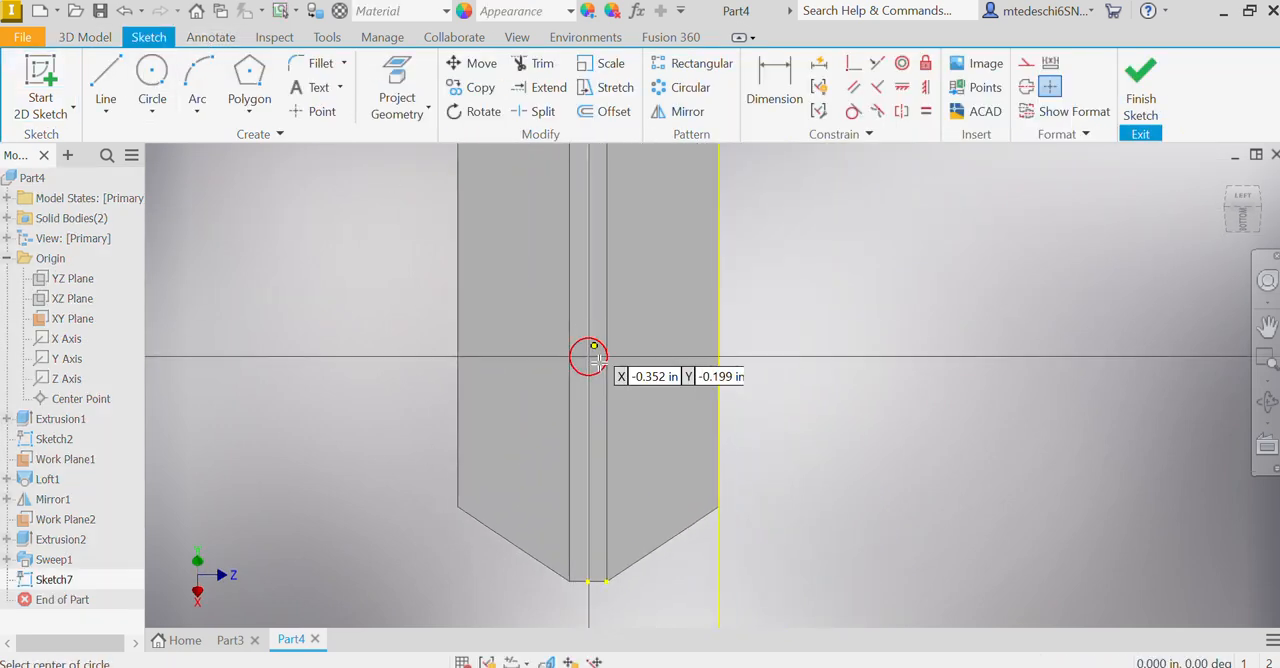
click(587, 356)
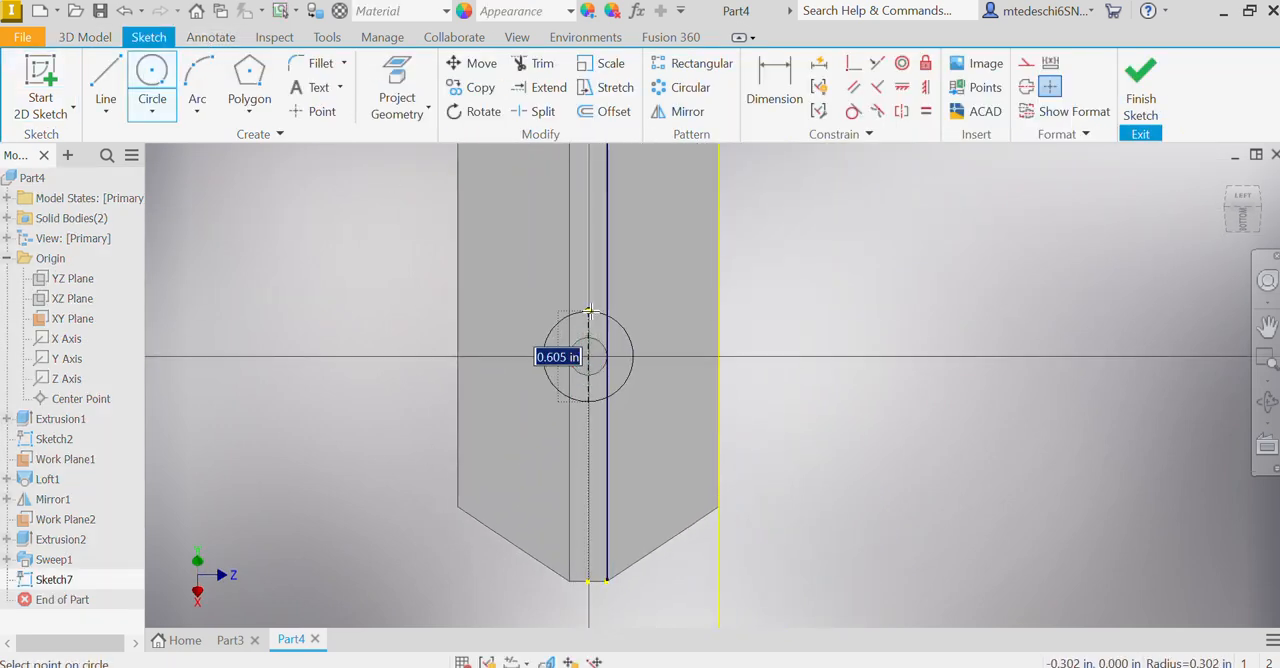
key(BackSpace)
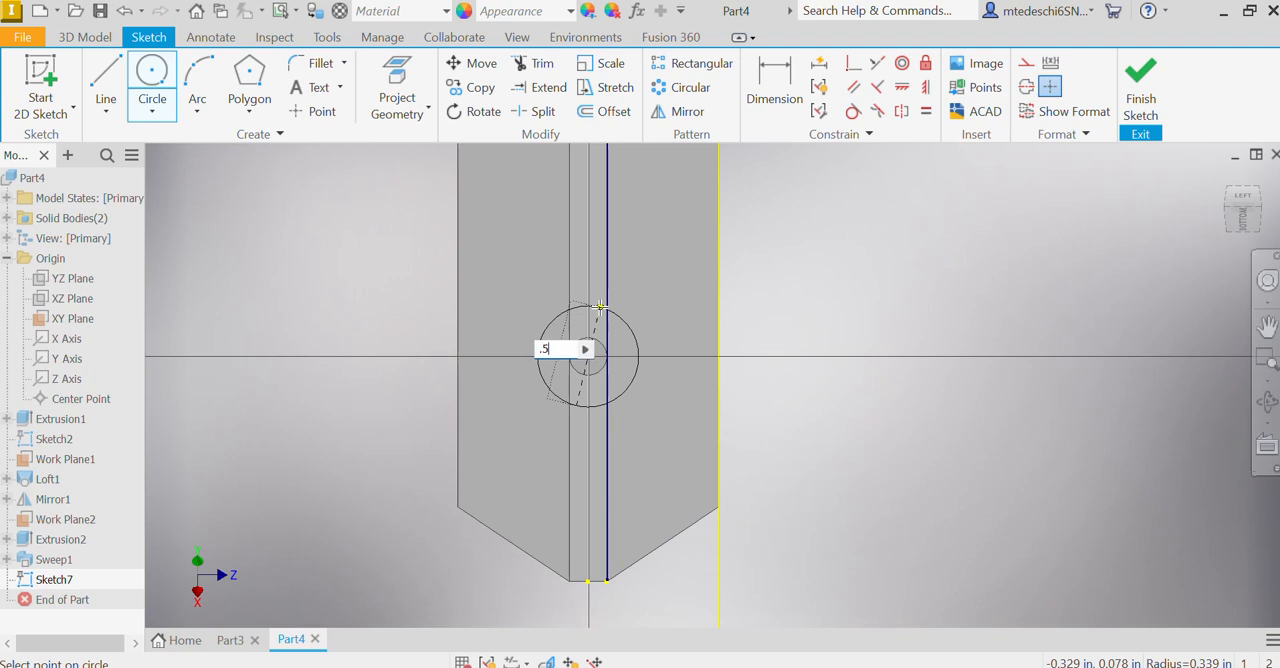
text(.5)
key(Return)
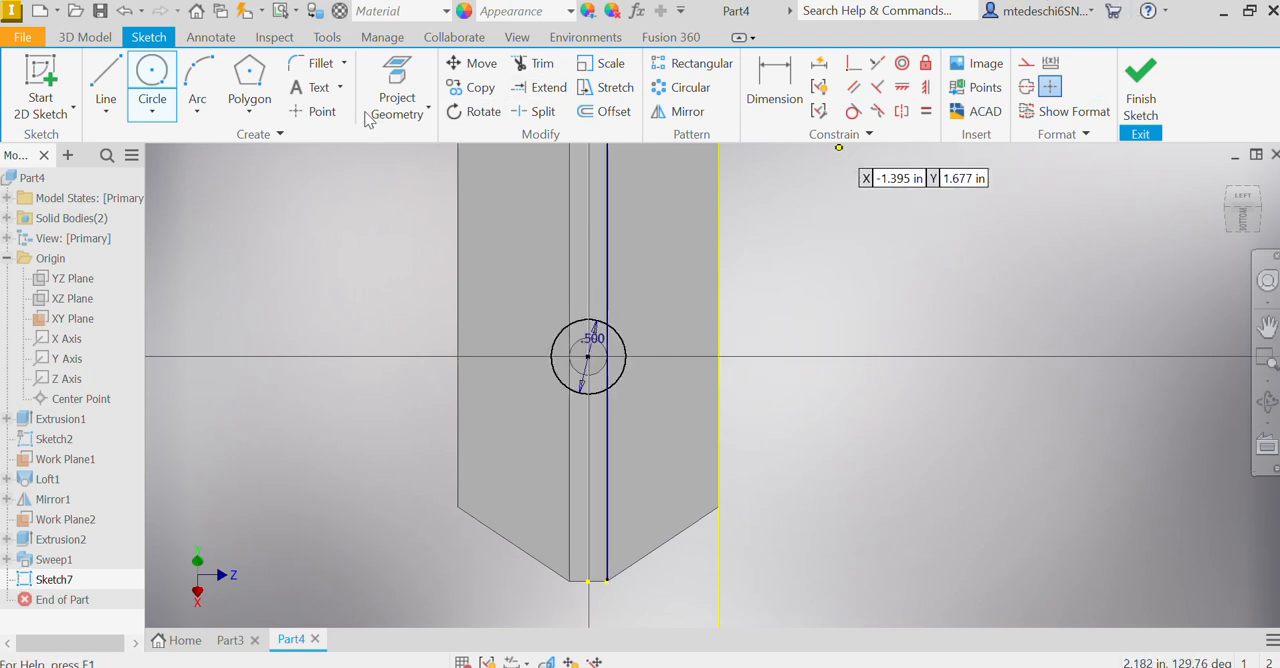
click(1140, 90)
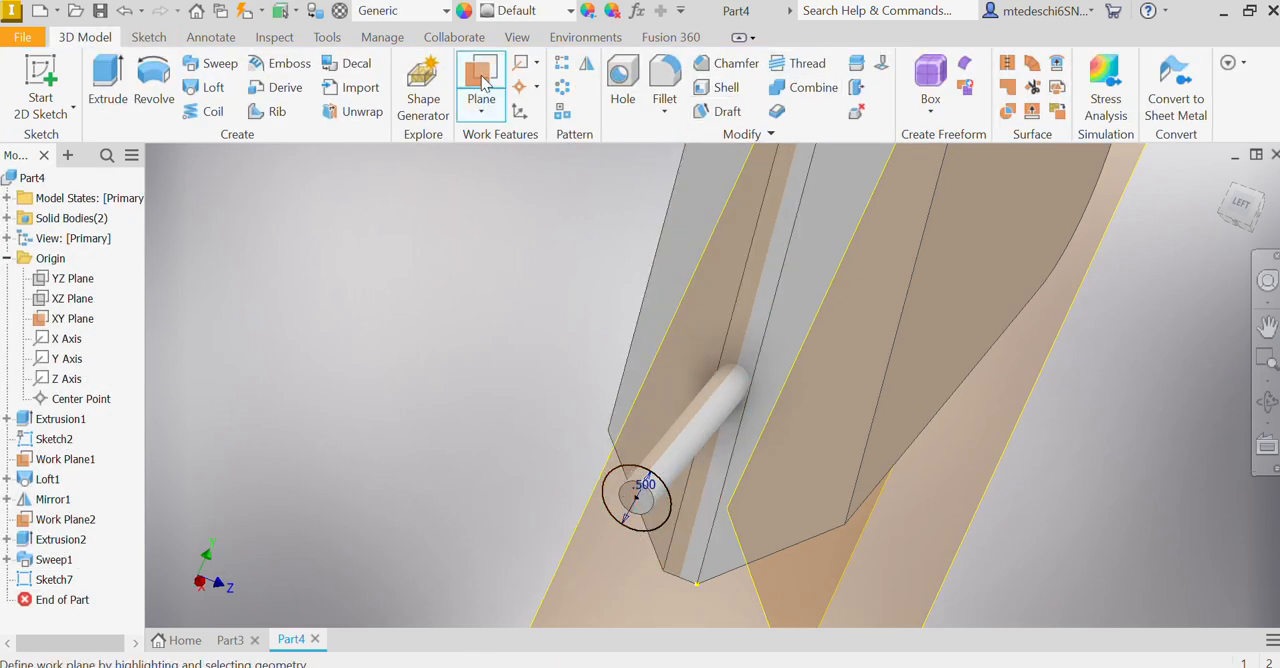
Step: Create a work plane offset 0.5 in outward from the shaft's end face carrying the 0.5 in circle
click(484, 108)
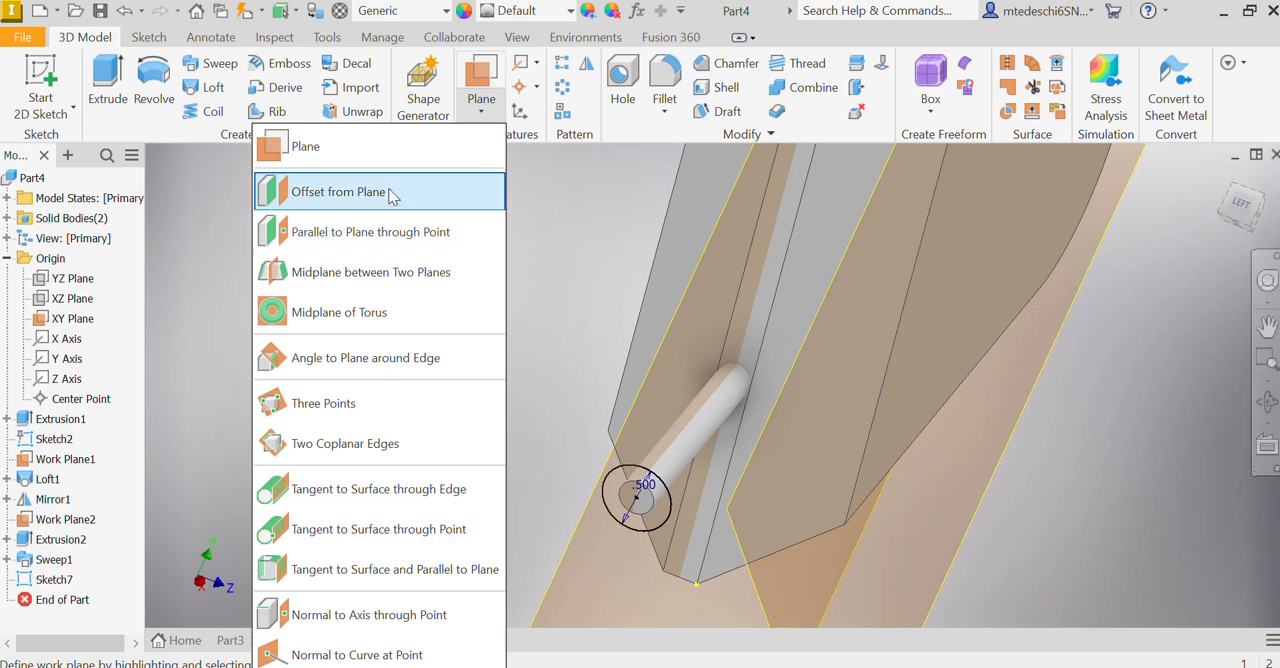
click(388, 192)
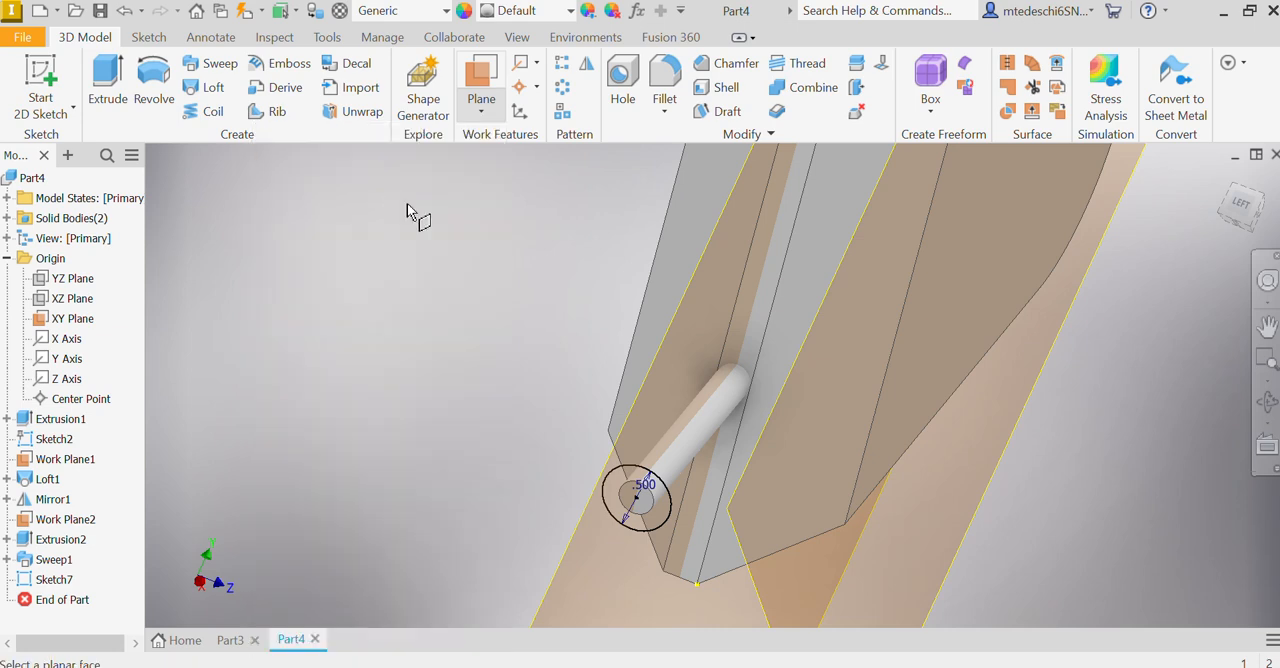
click(639, 506)
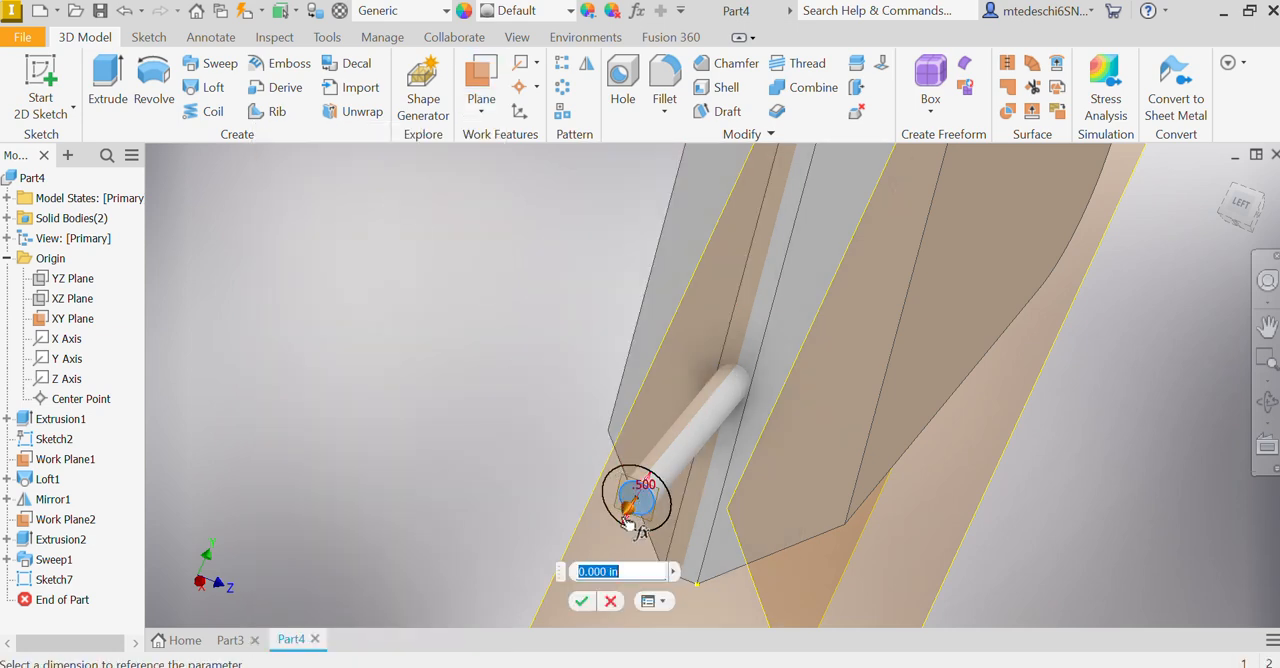
drag(628, 514, 604, 565)
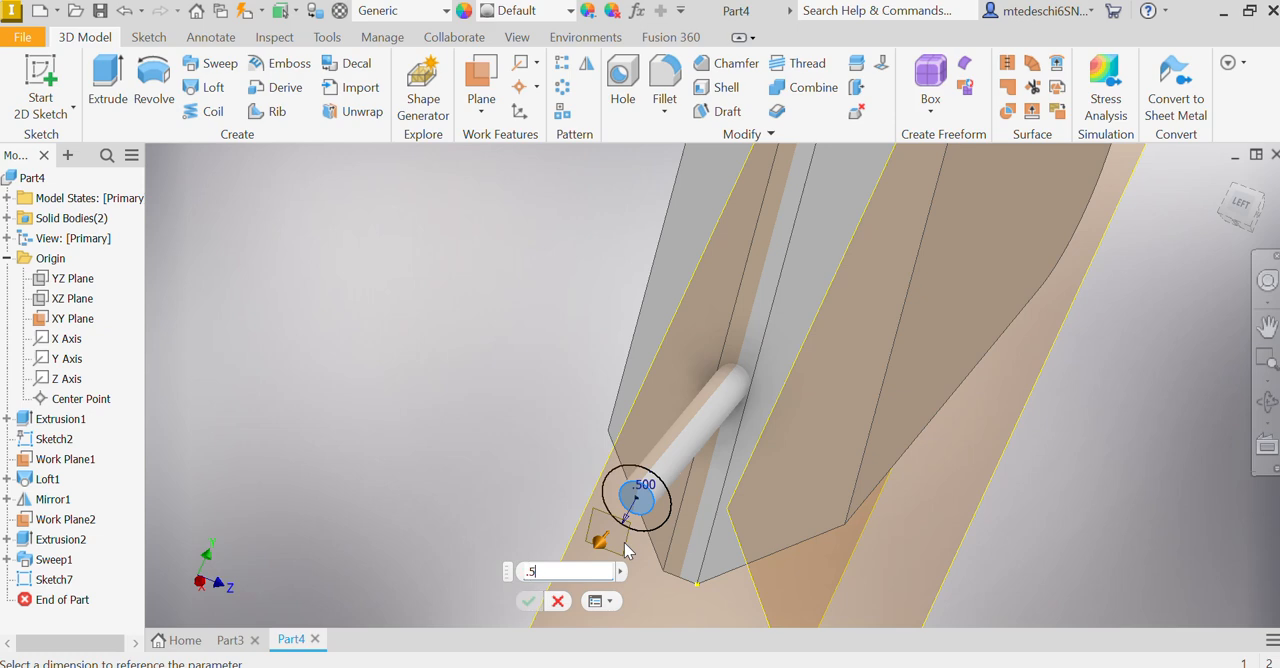
key(Return)
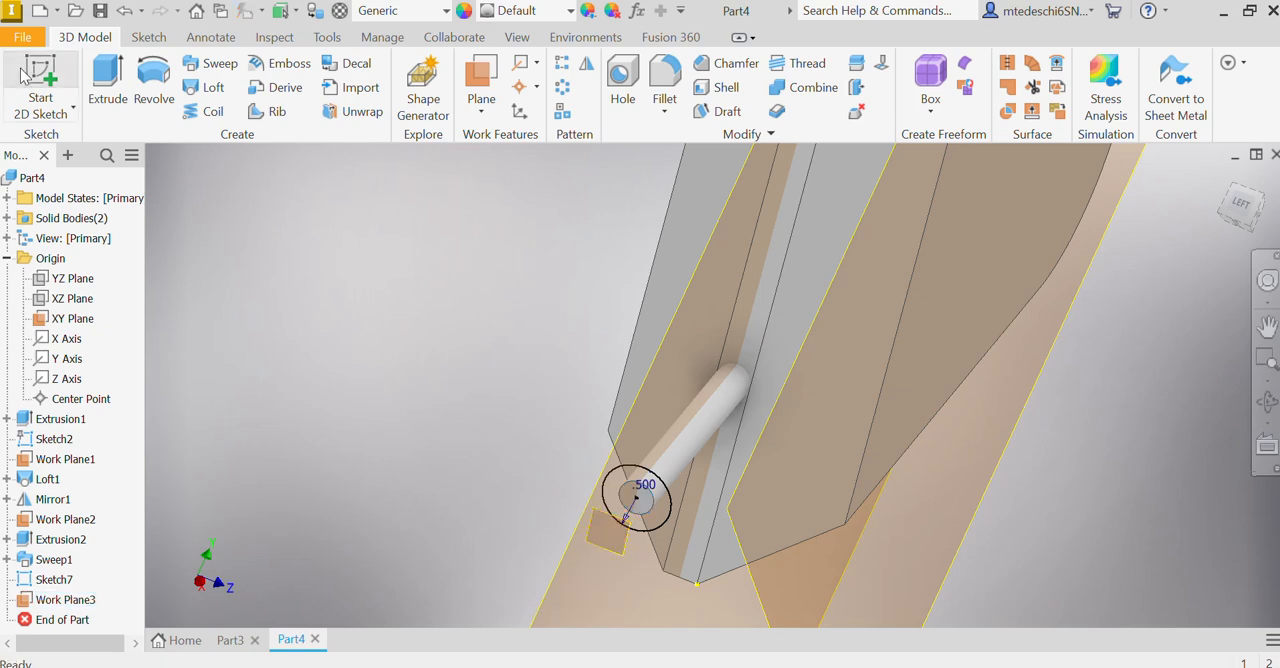
Step: Sketch a 0.125 in diameter circle on the offset work plane, centred on the shaft axis, and finish the sketch
click(38, 72)
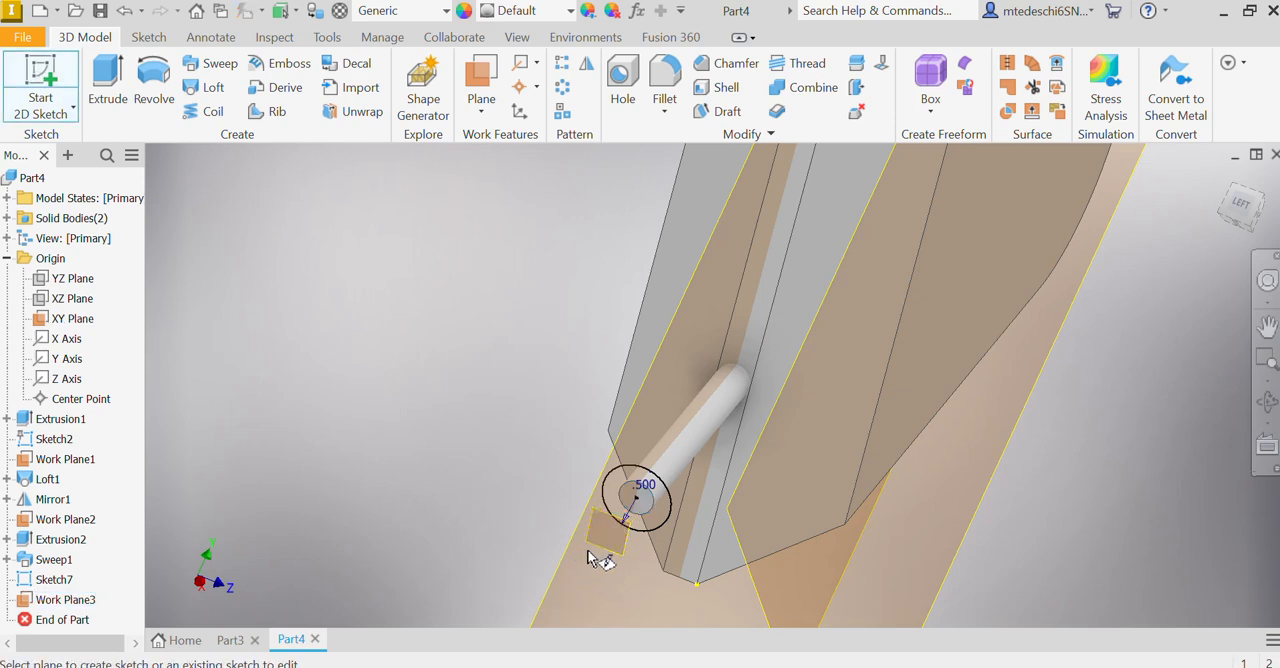
click(600, 548)
click(28, 64)
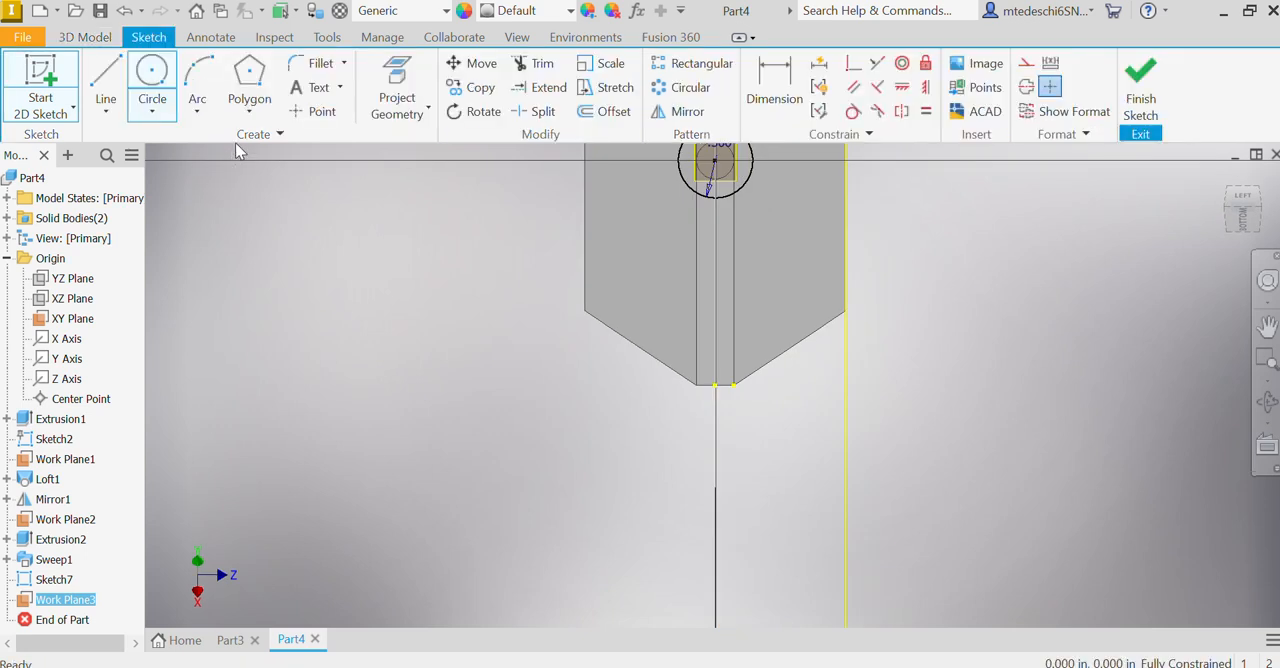
click(152, 82)
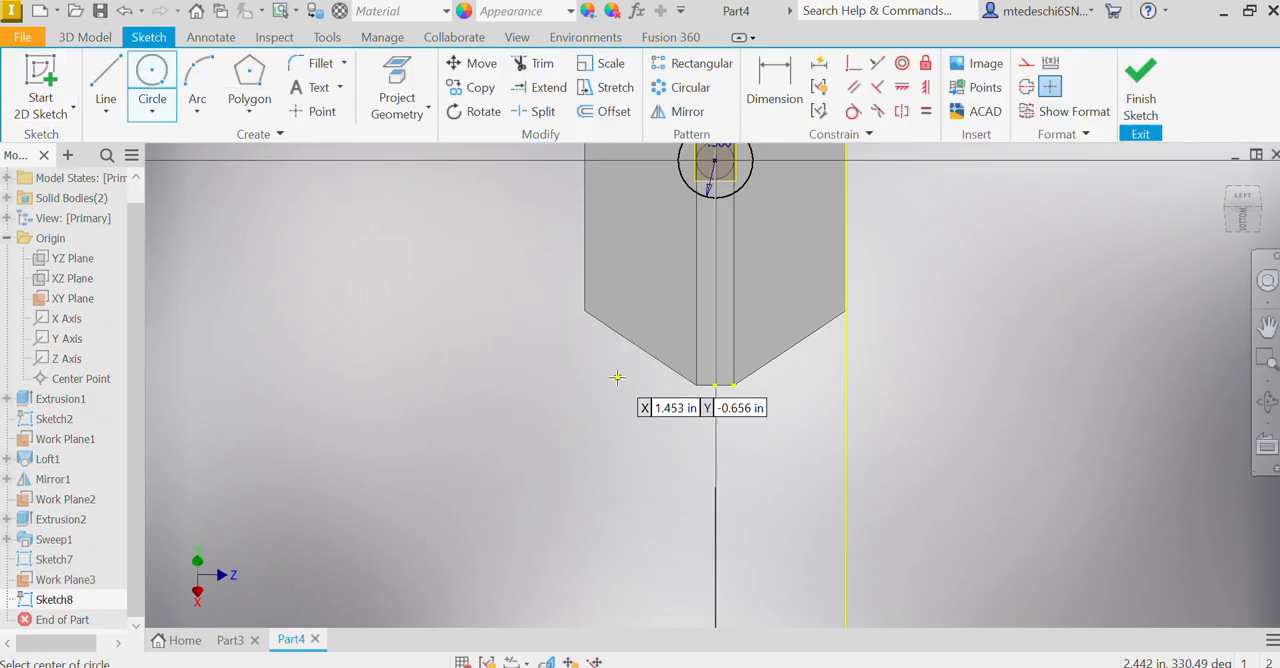
middle_drag(617, 374, 491, 502)
click(587, 285)
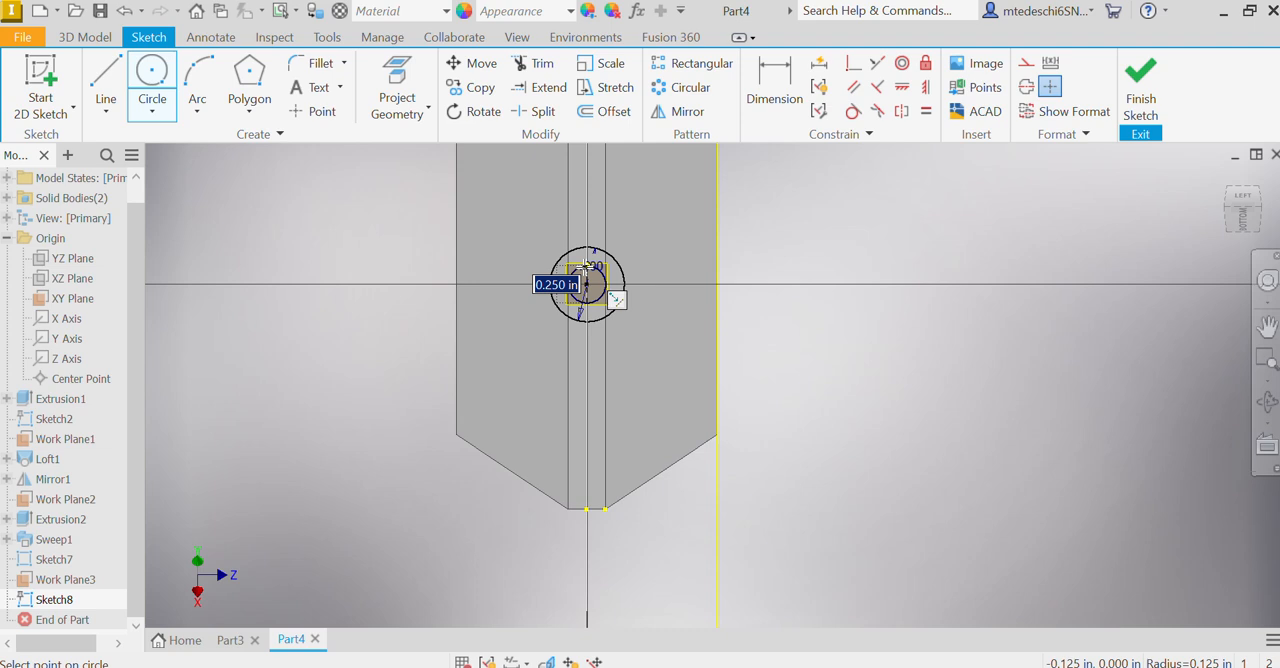
text(.125)
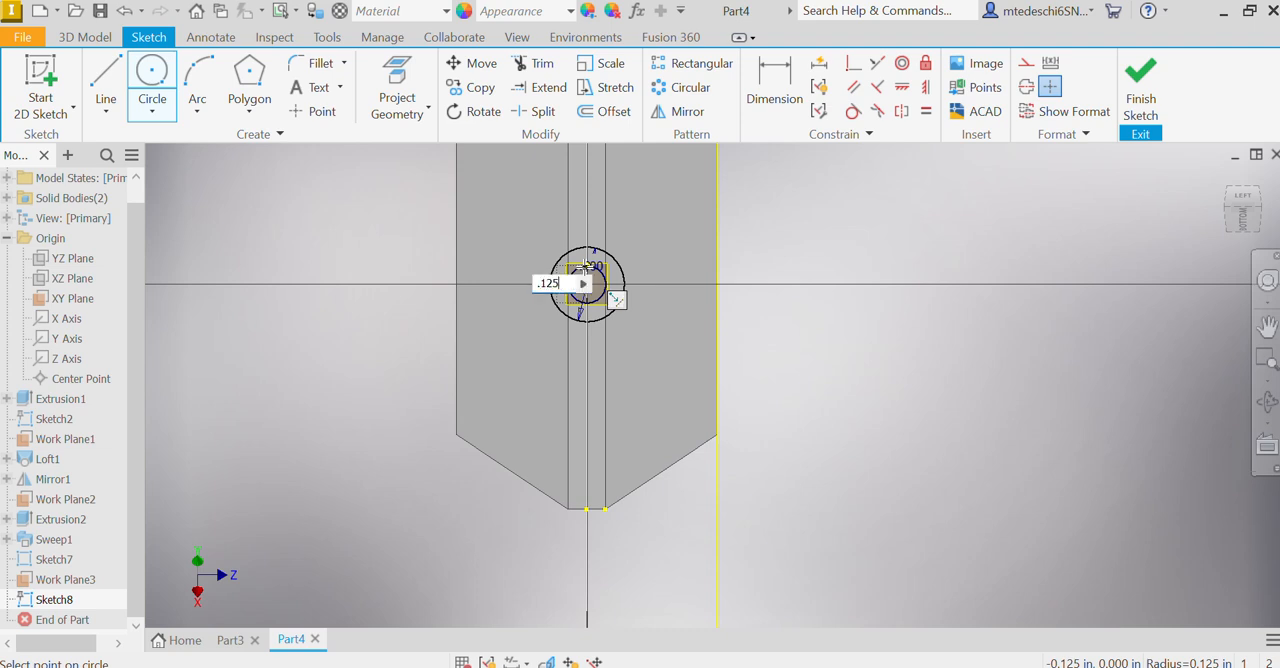
key(Return)
click(1140, 90)
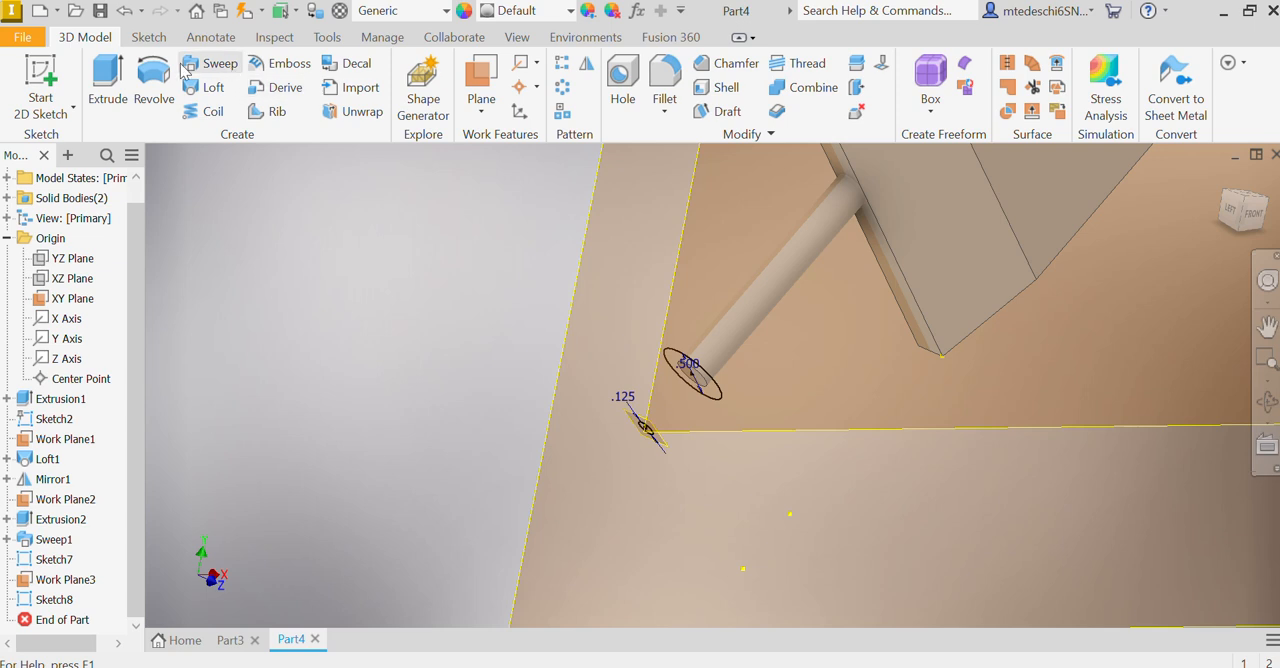
Step: Try to loft the 0.5 in circle to the 0.125 in circle with the small circle's sketch point as an additional section
click(208, 88)
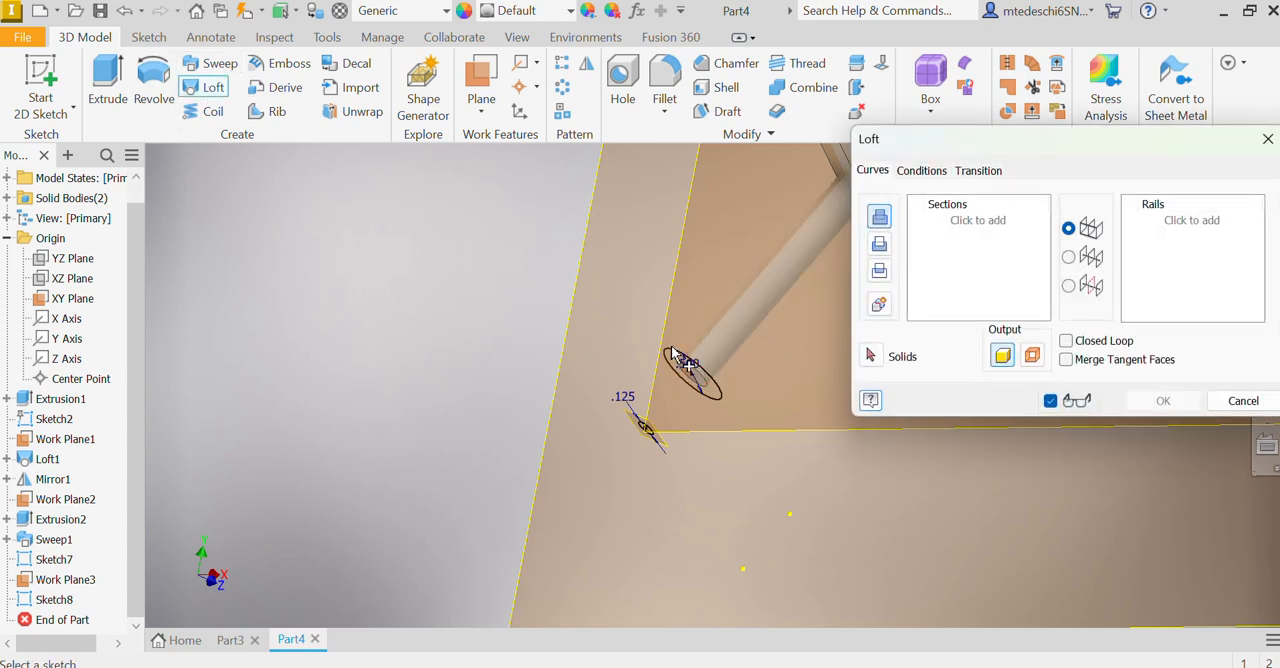
click(675, 357)
click(645, 430)
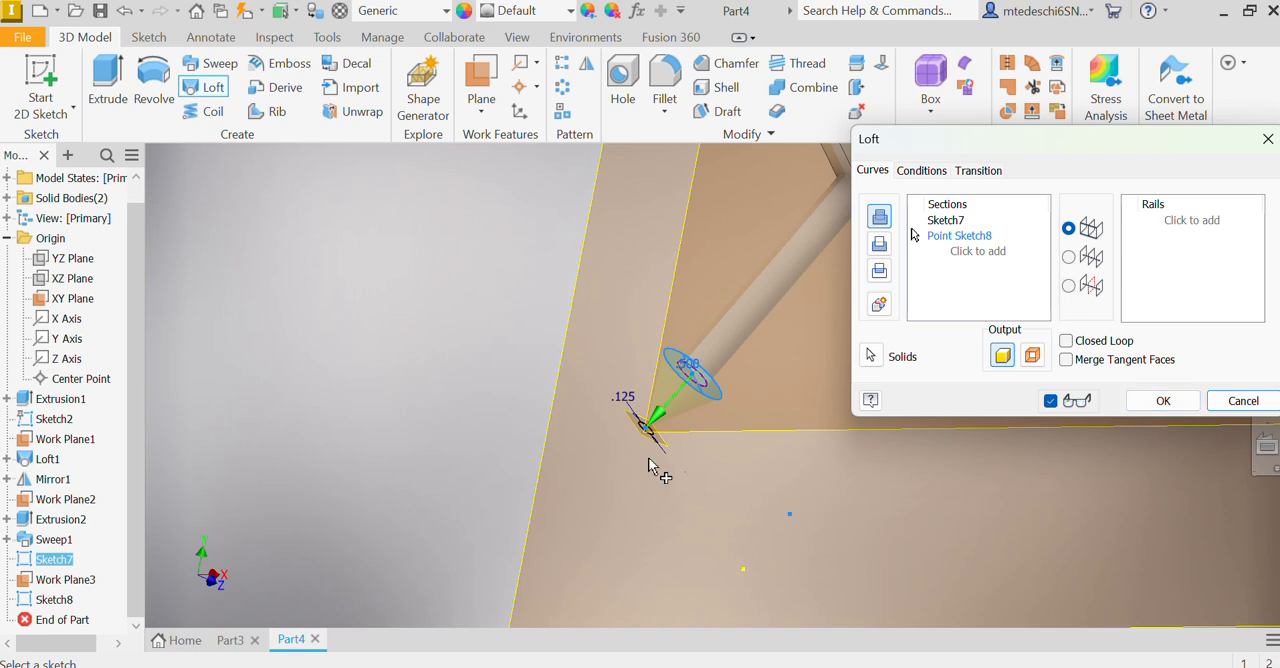
click(640, 431)
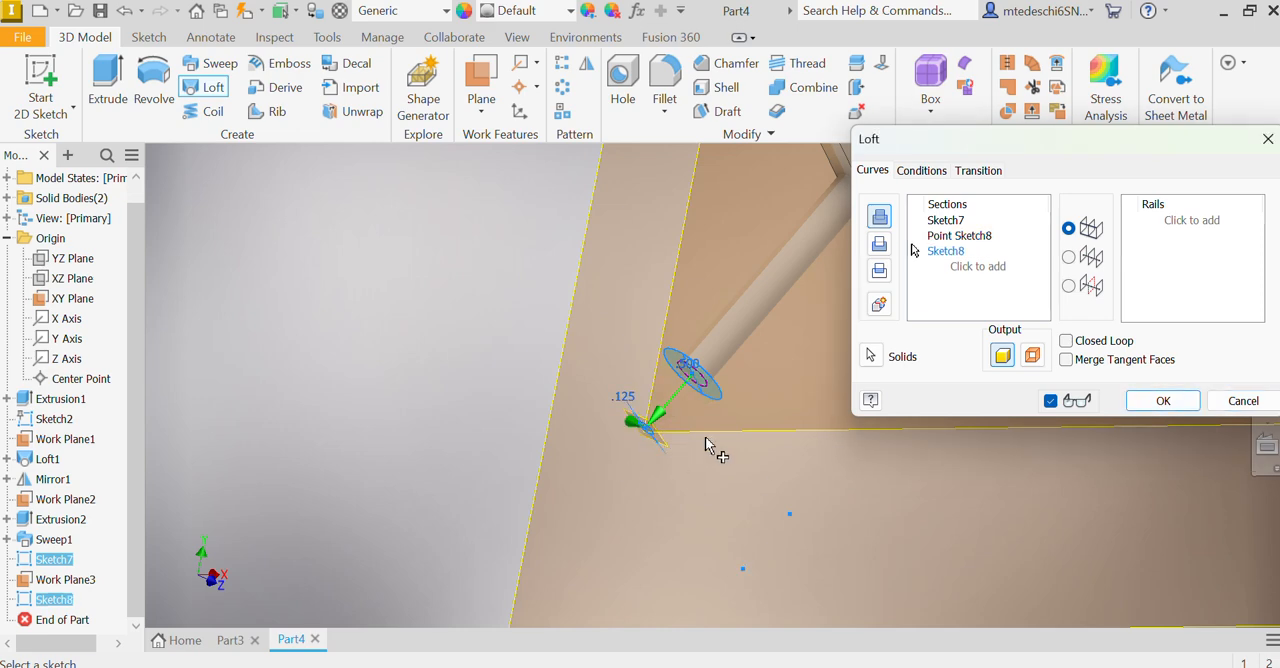
click(1163, 401)
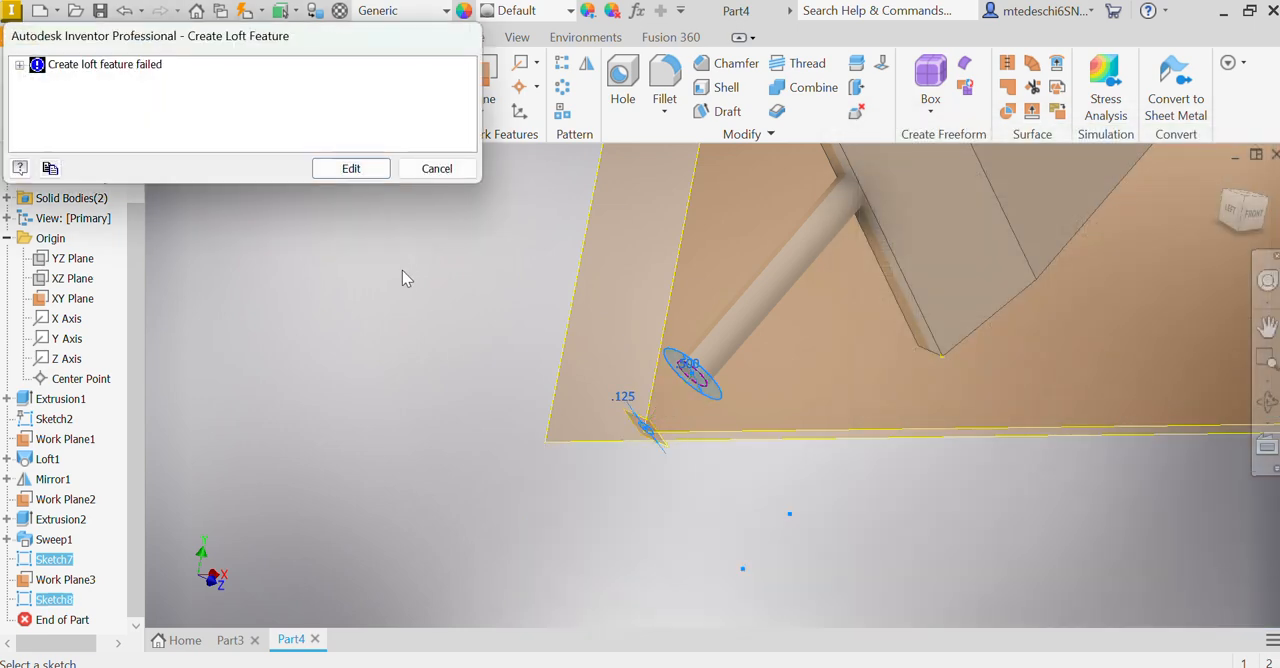
click(352, 169)
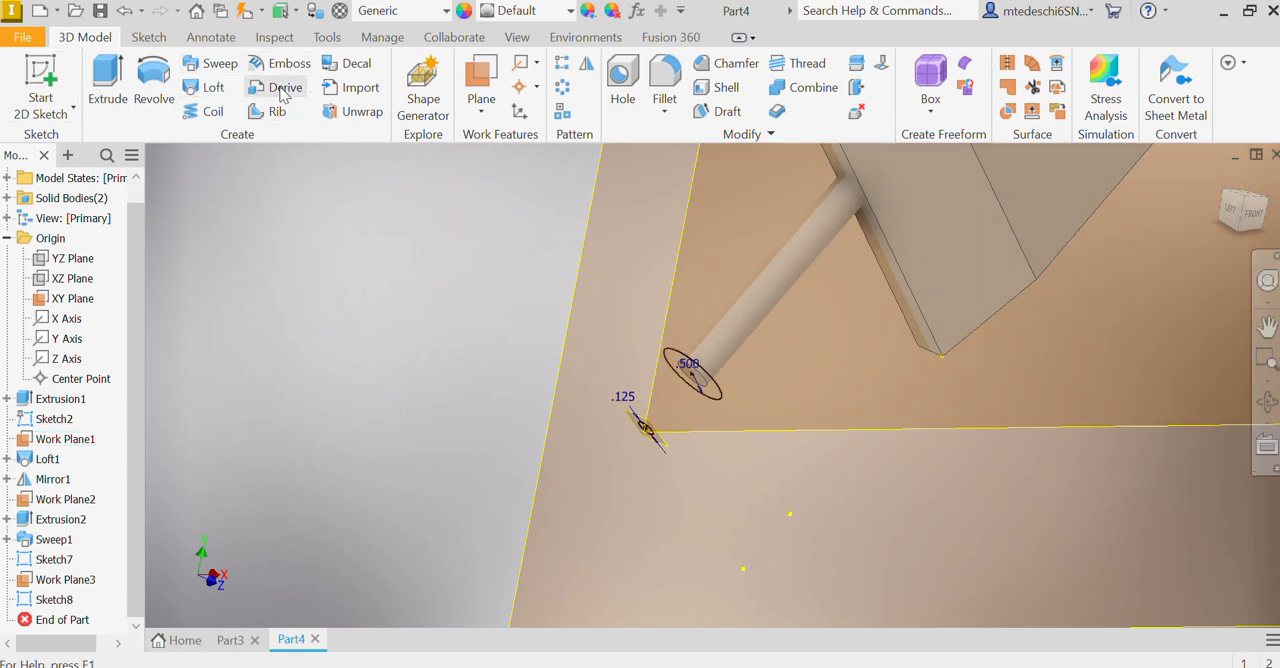
Step: Loft between the 0.125 in tip circle and the 0.5 in shaft-end circle to form the conical arrowhead
click(216, 87)
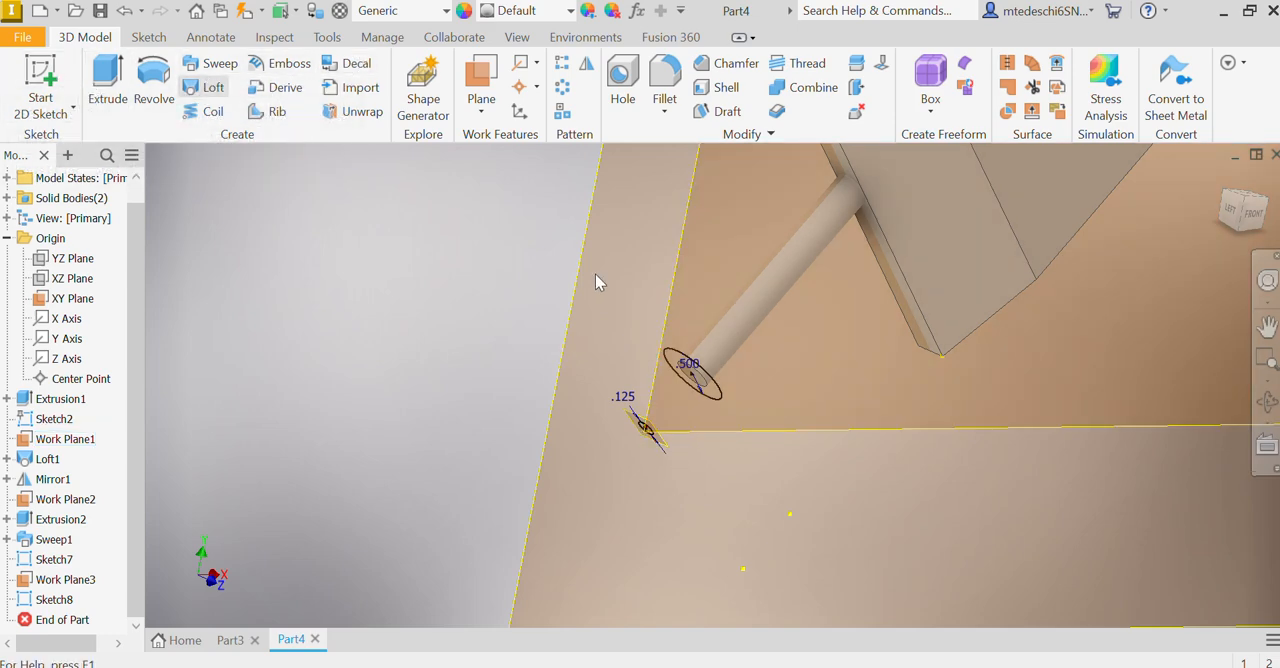
scroll(628, 323, up, 5)
middle_drag(688, 466, 634, 246)
scroll(633, 244, down, 2)
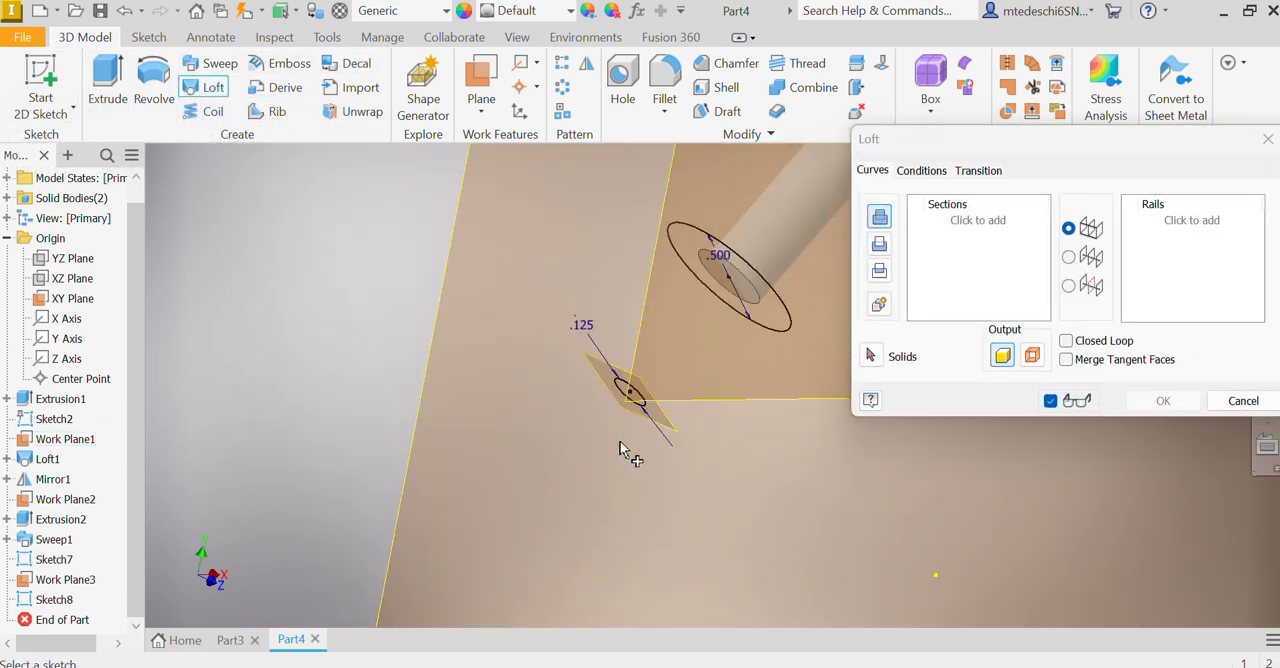
click(622, 388)
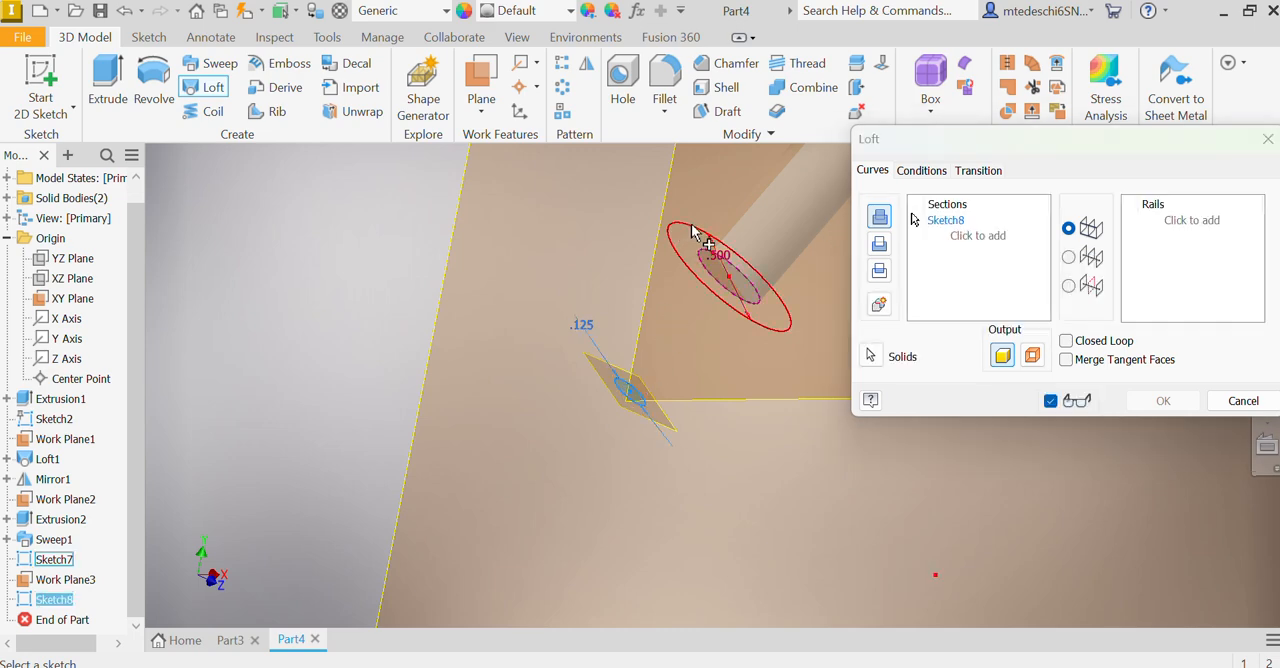
click(688, 236)
click(1147, 404)
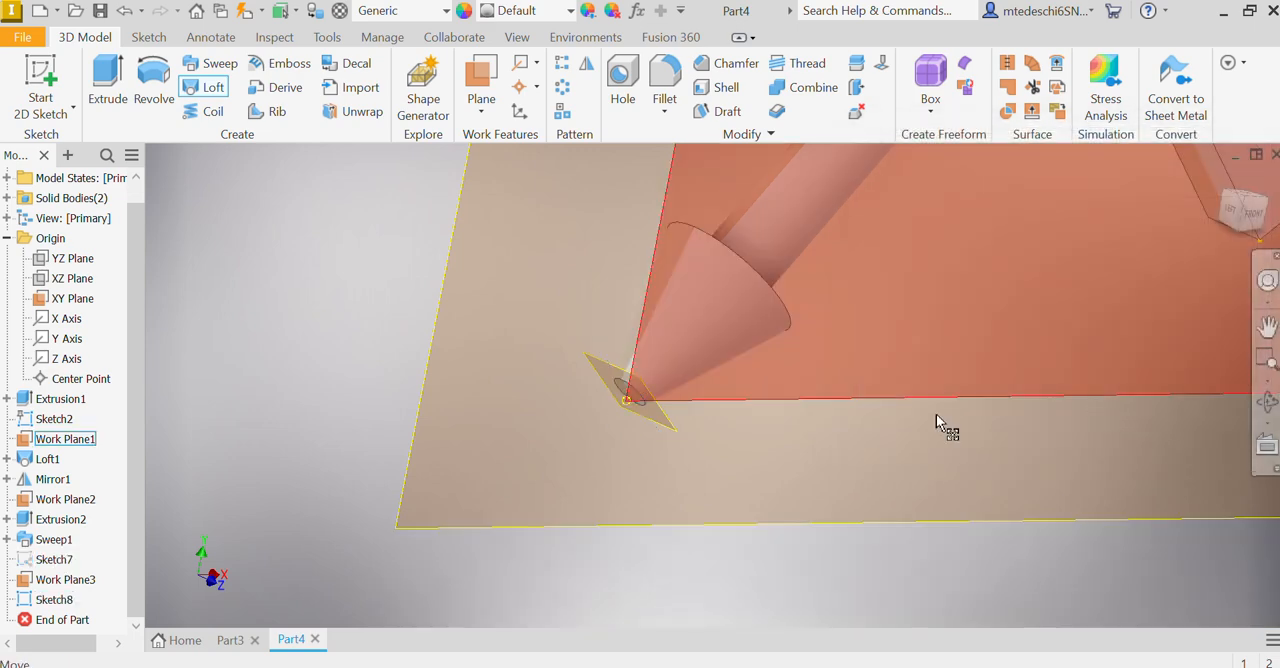
Step: Fillet the outline edges of both the front and back faces of the heart with a 0.25 in radius
scroll(690, 414, down, 4)
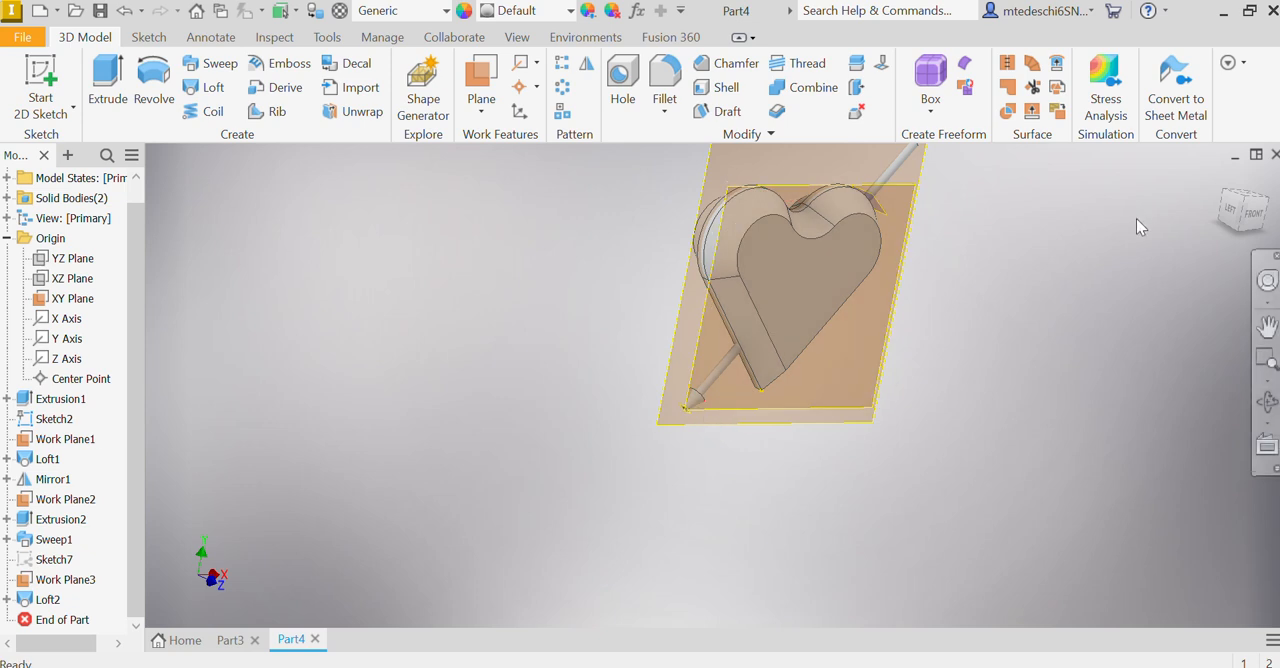
click(1252, 212)
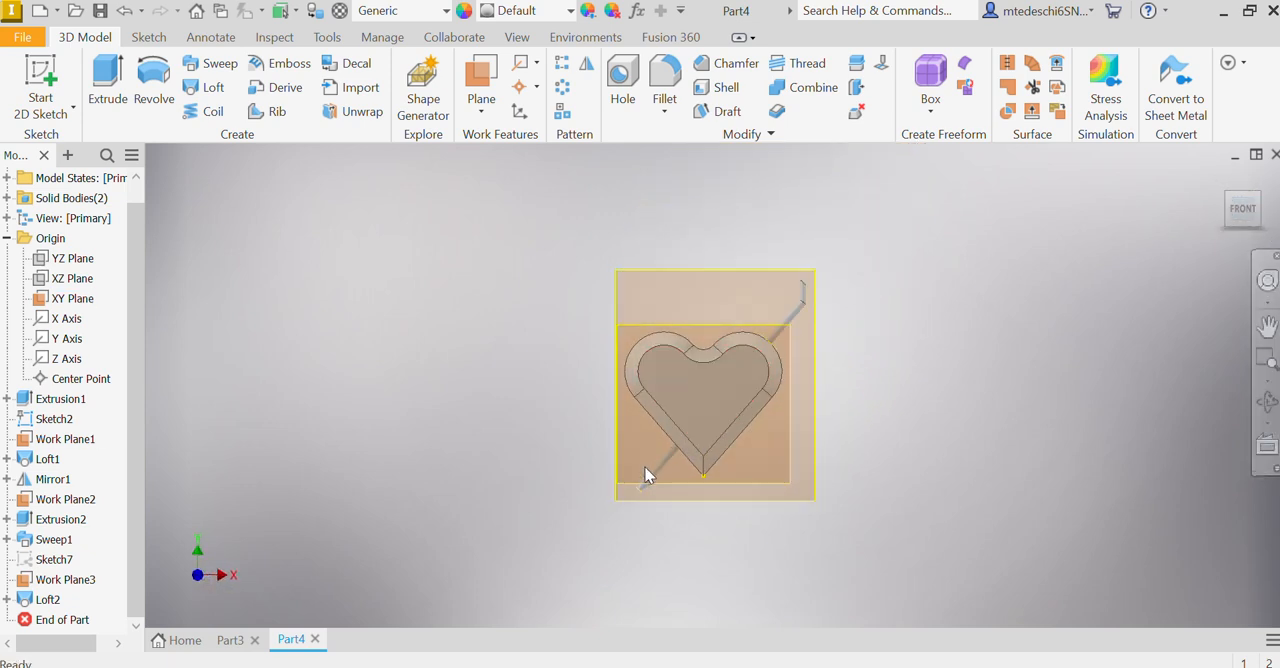
scroll(649, 460, up, 3)
middle_drag(762, 461, 774, 403)
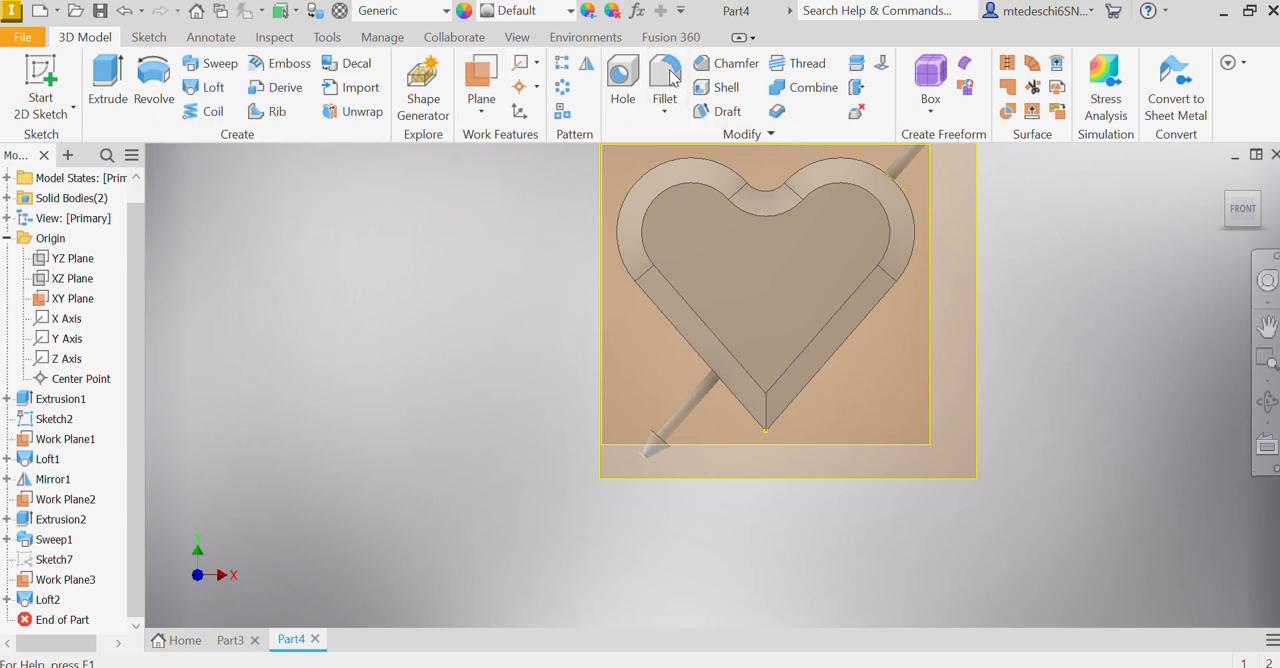
click(688, 189)
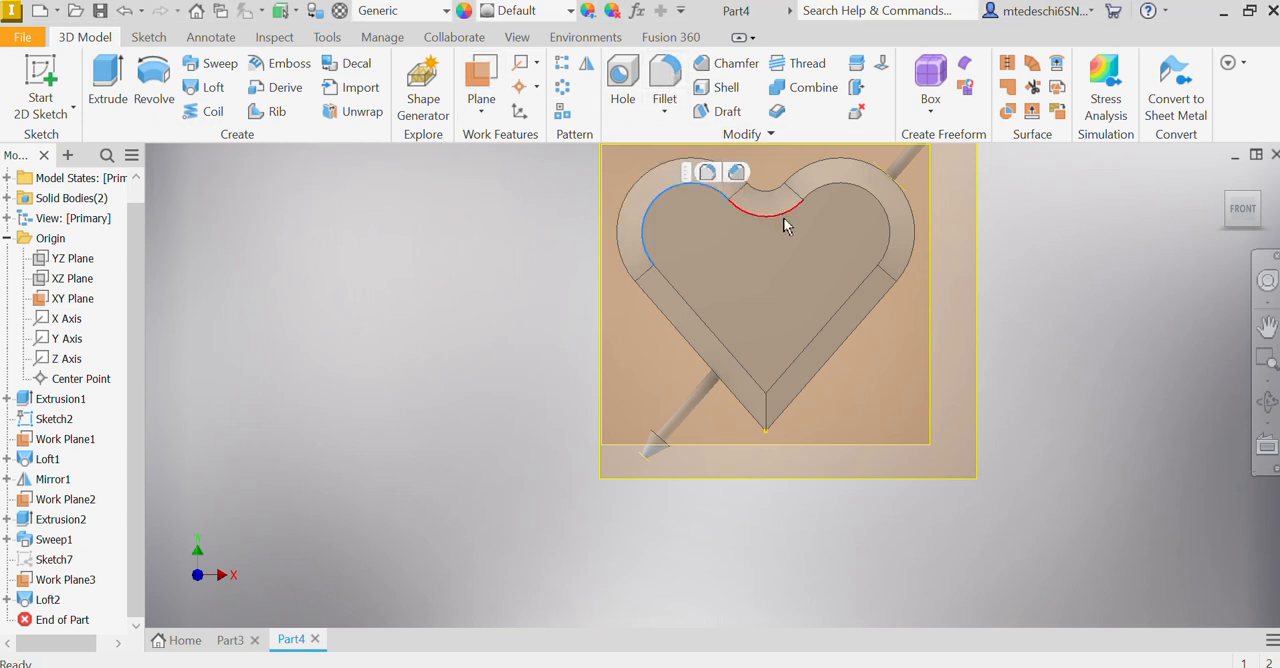
click(664, 88)
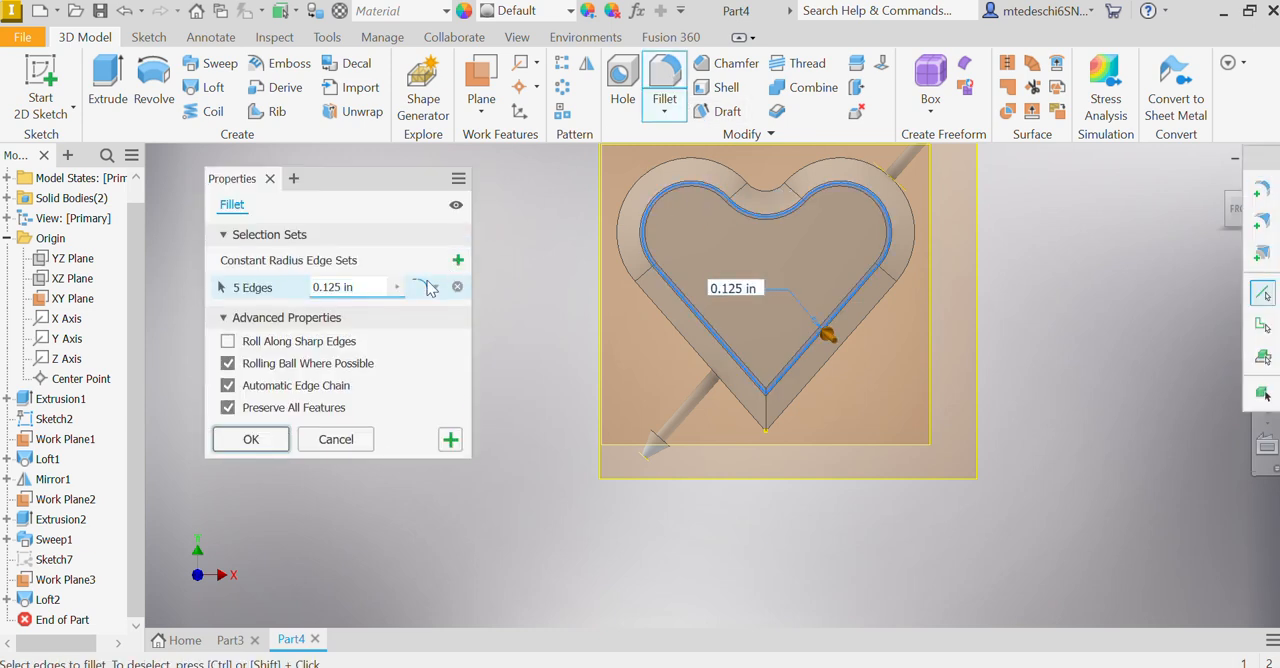
click(399, 287)
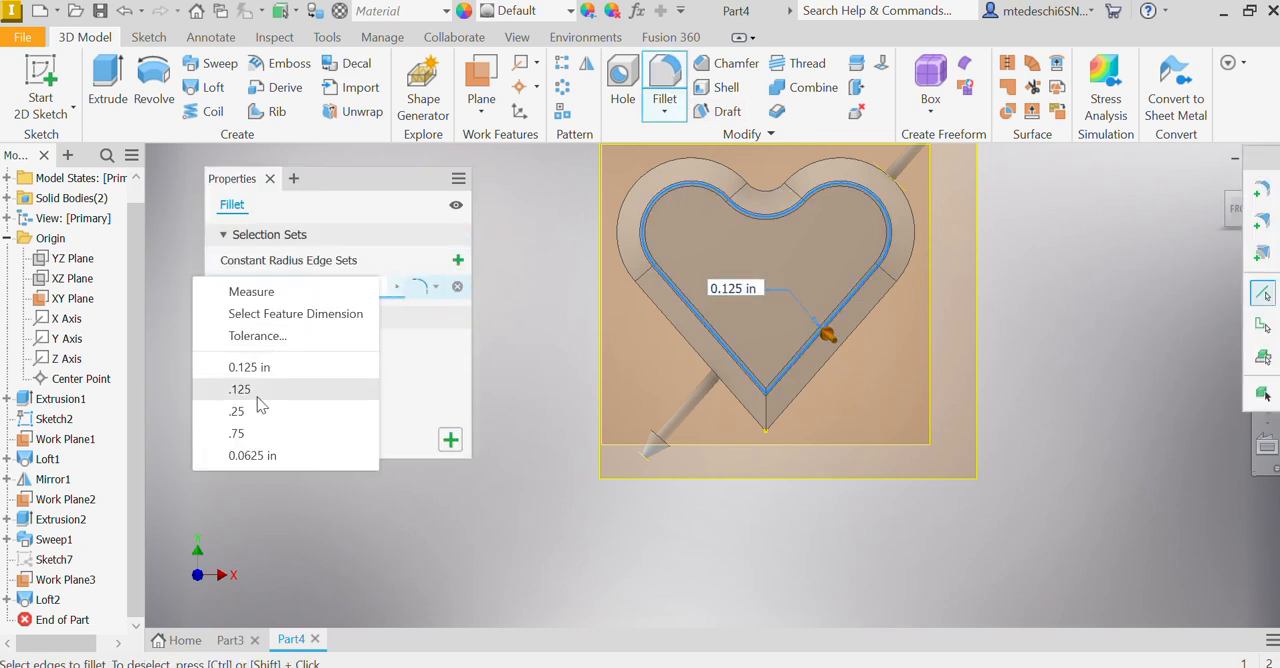
click(250, 412)
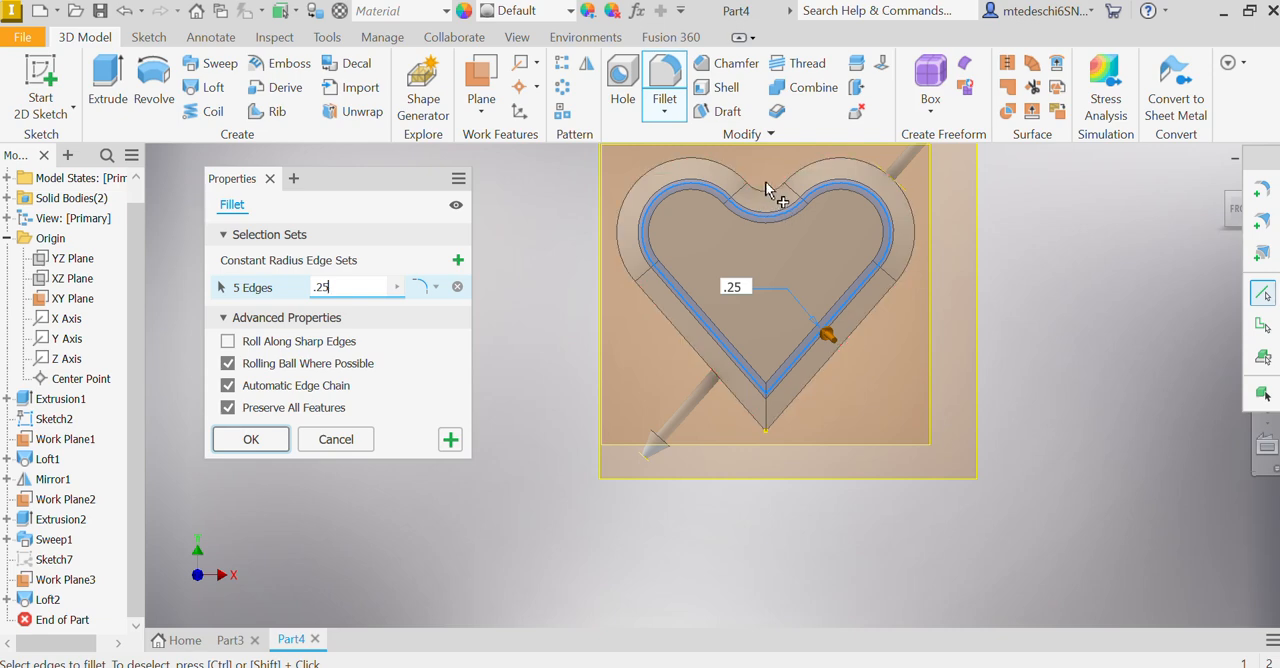
shift+middle_drag(818, 324, 461, 314)
click(781, 336)
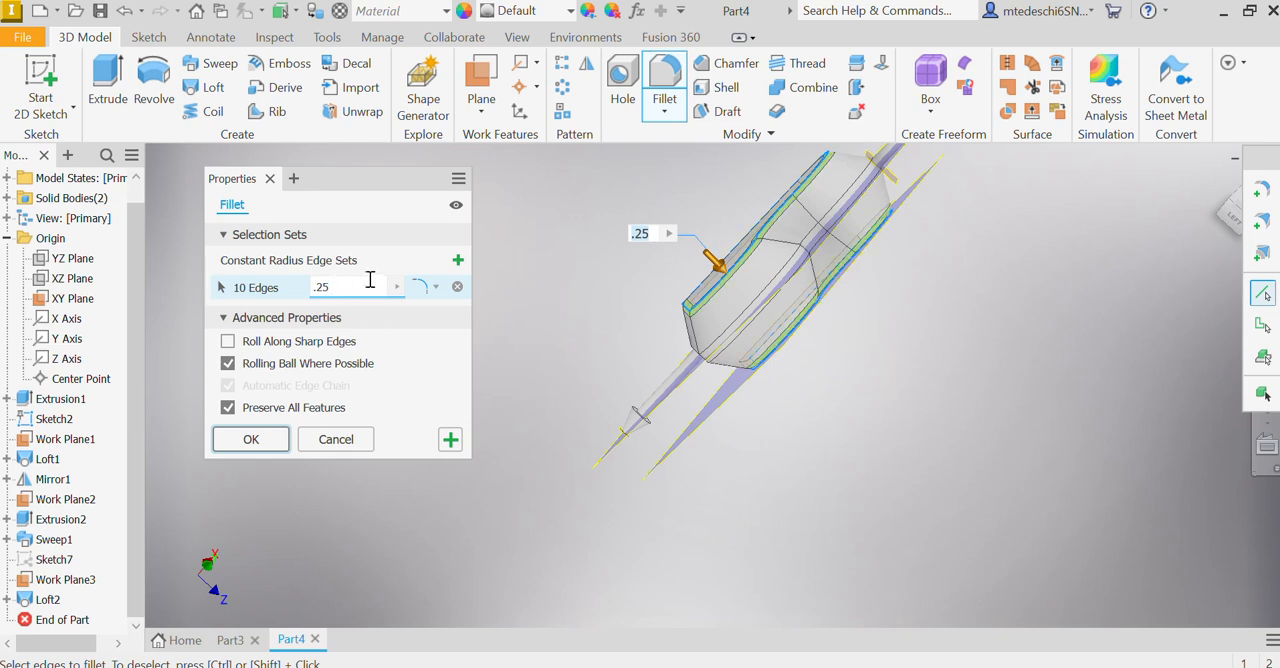
click(450, 439)
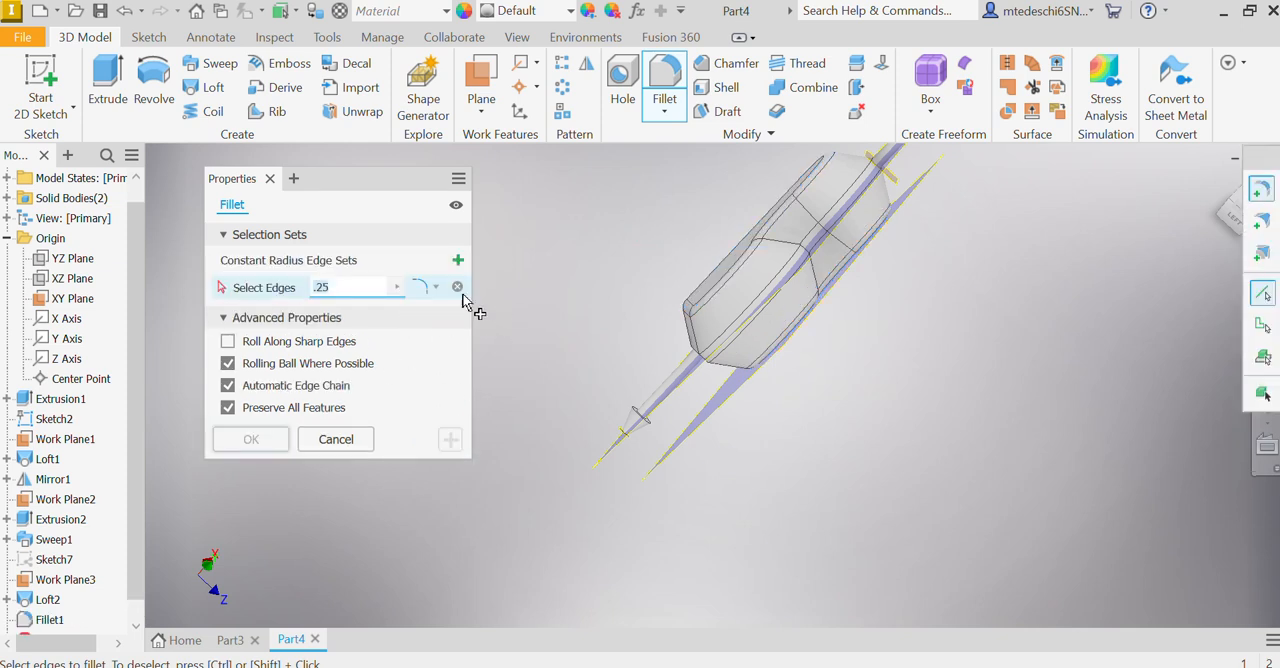
Step: Fillet the arrowhead's wide rim, the edge where it meets the shaft and the tip edge with a 0.02 in radius
click(641, 418)
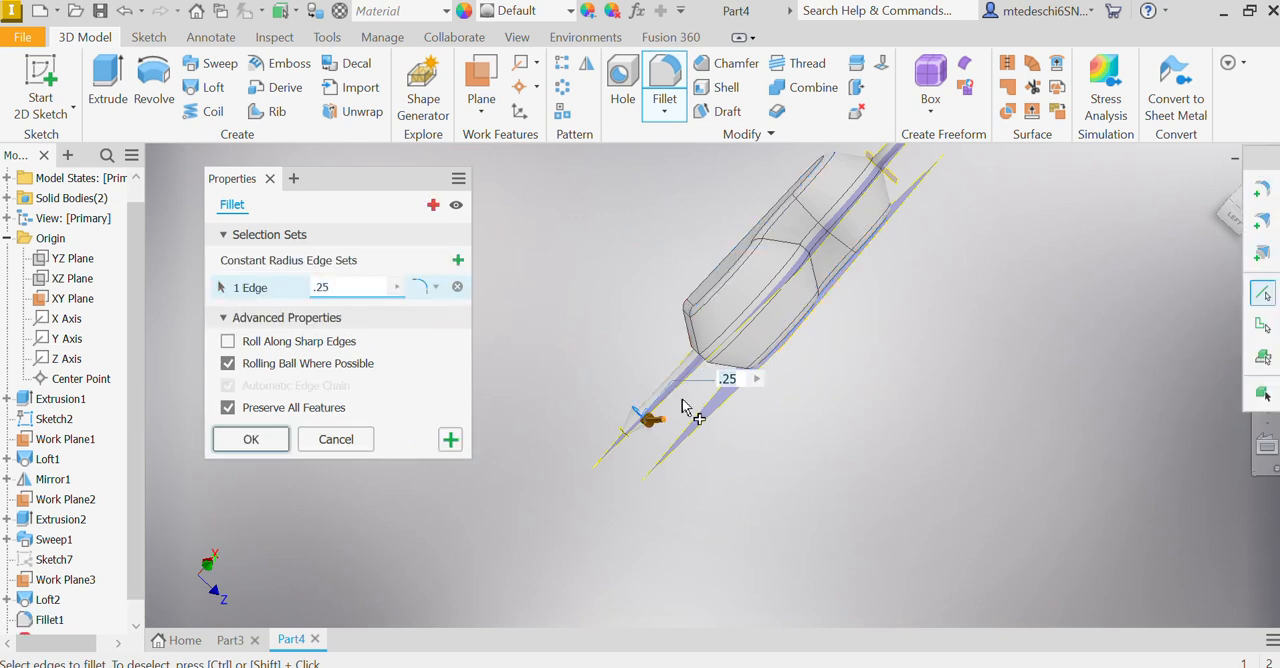
scroll(643, 412, up, 5)
click(632, 545)
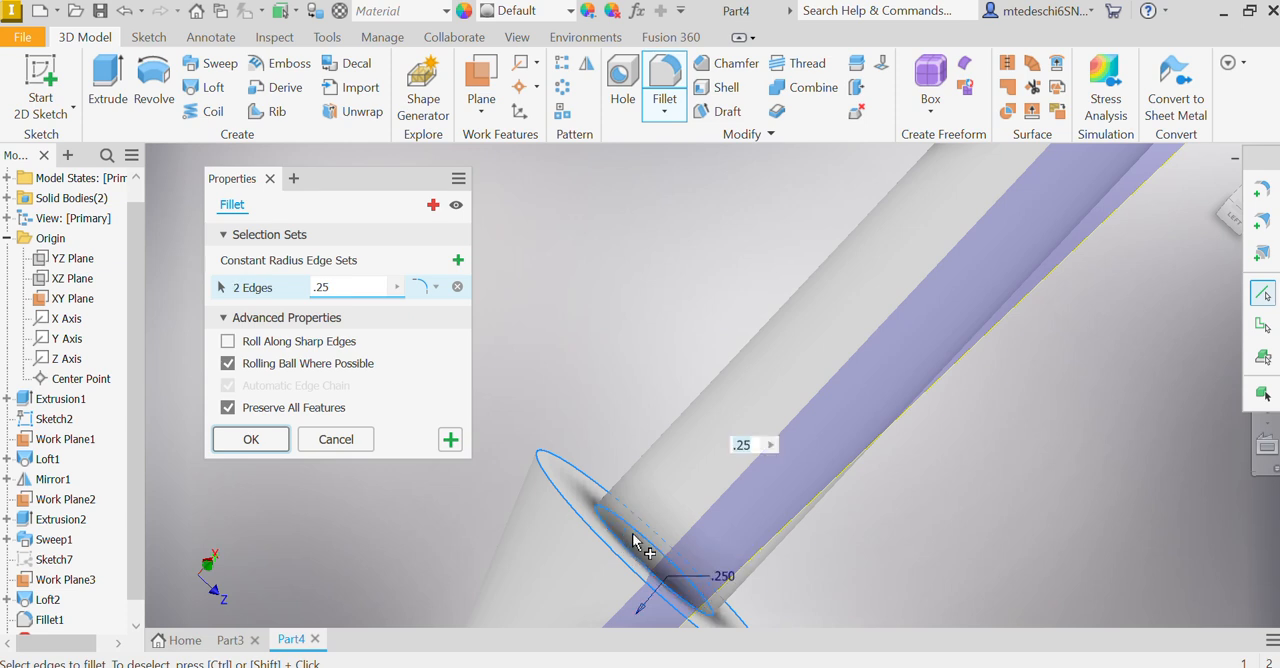
scroll(583, 465, down, 5)
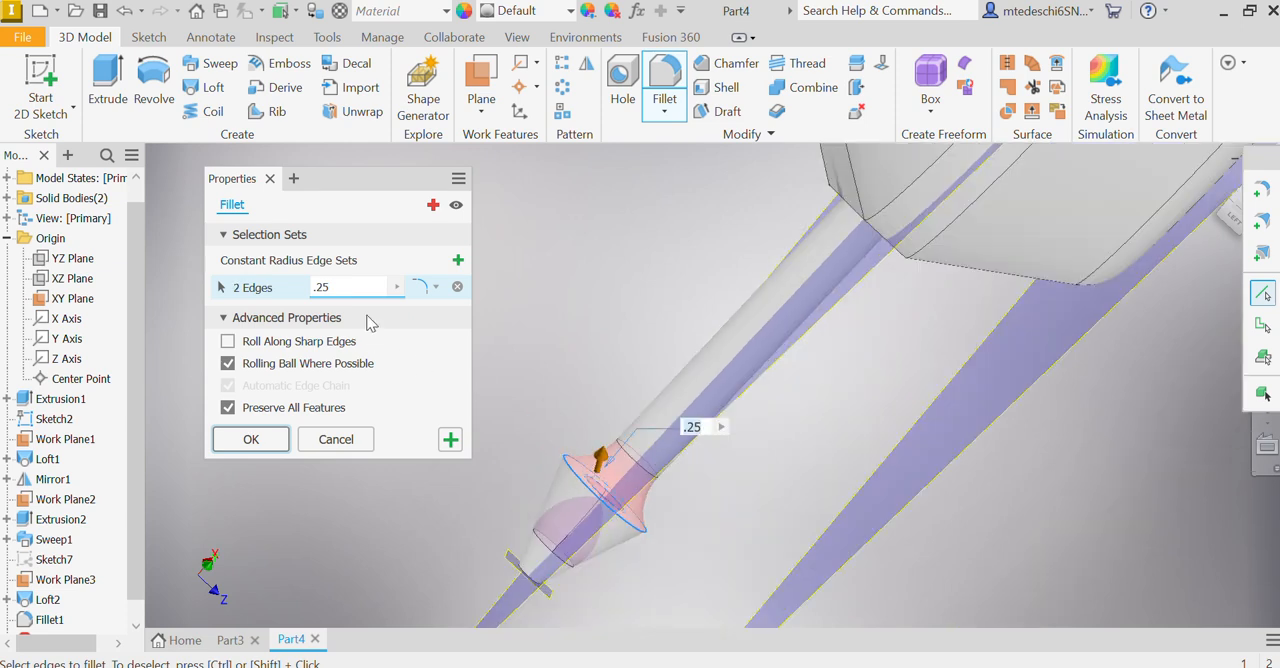
click(396, 287)
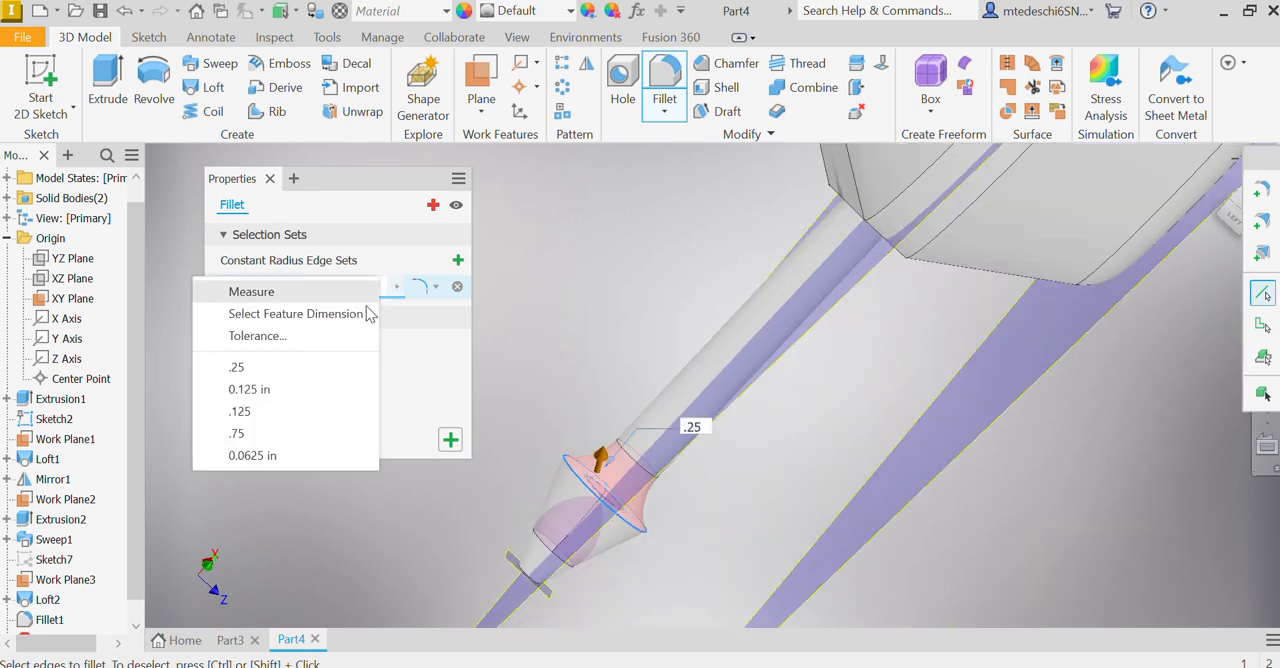
click(266, 411)
middle_drag(533, 472, 686, 329)
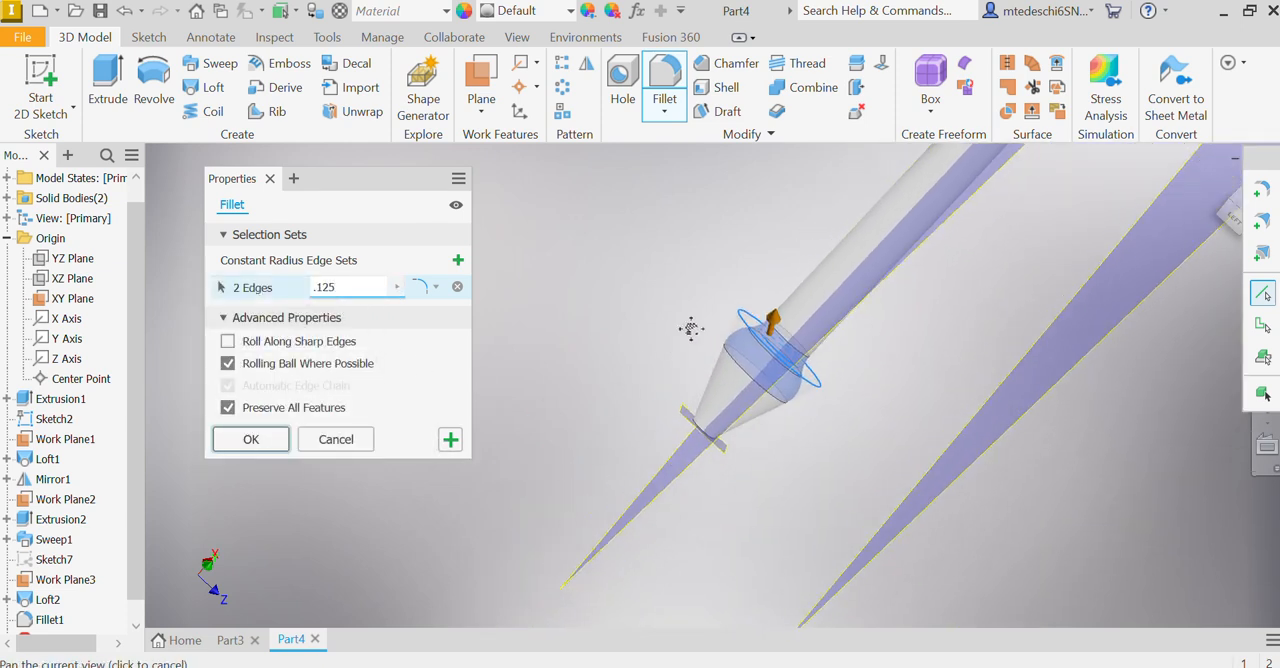
click(697, 432)
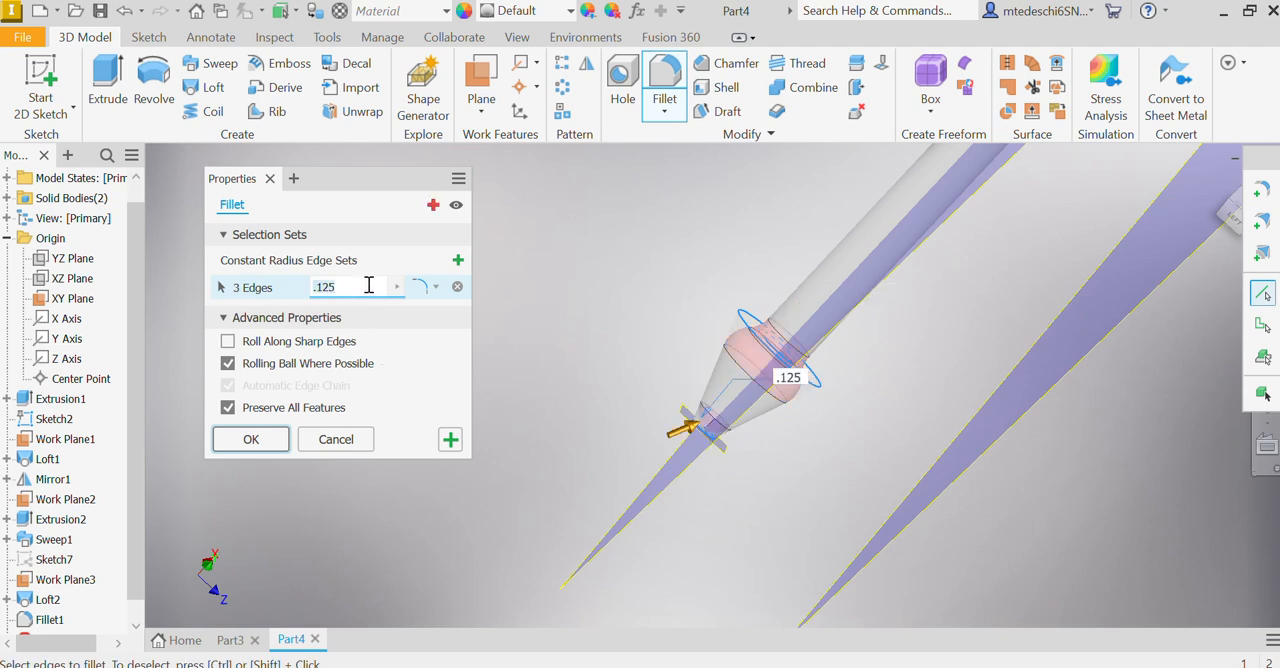
key(BackSpace)
key(BackSpace)
key(BackSpace)
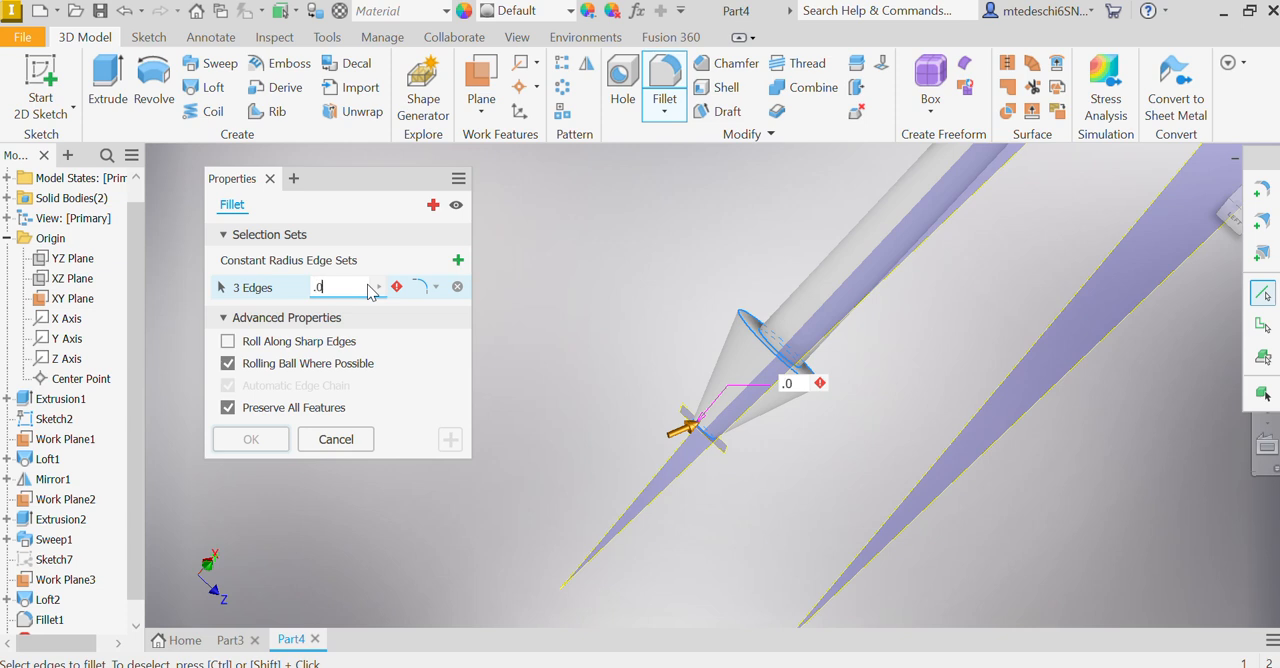
text(02)
key(Return)
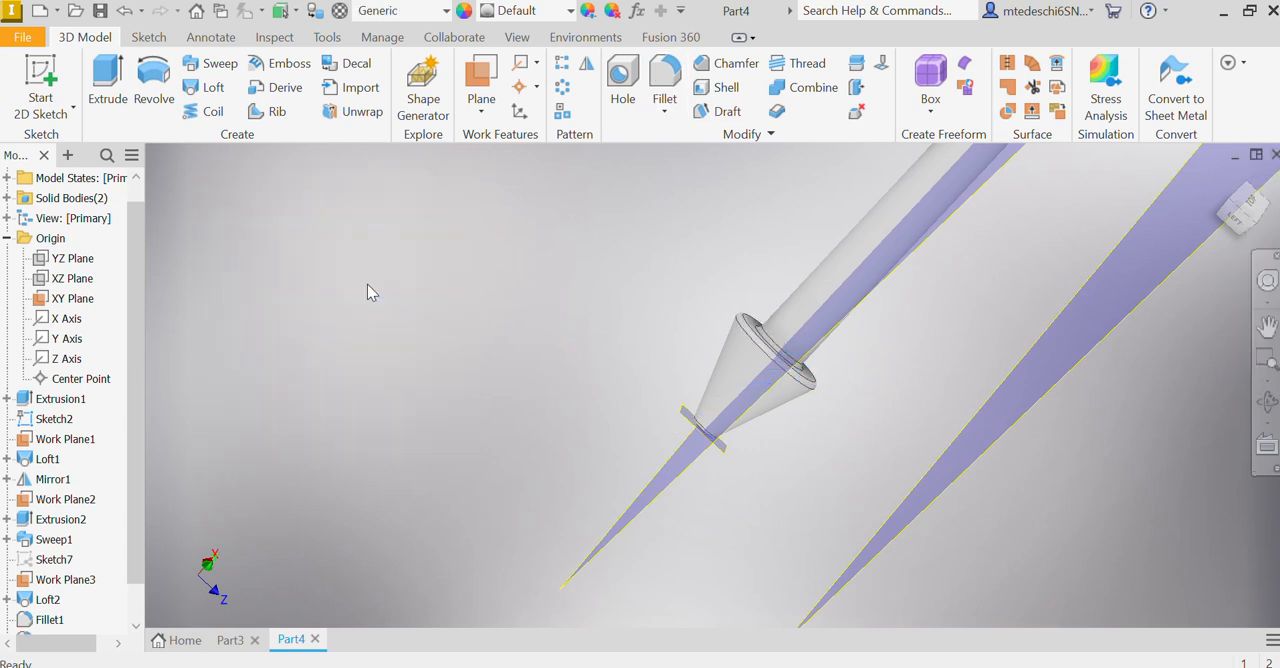
Step: Try to fillet the two bend edges at the arrow's tail with a 0.25 in radius
scroll(971, 386, down, 5)
middle_drag(1021, 286, 590, 466)
click(1221, 177)
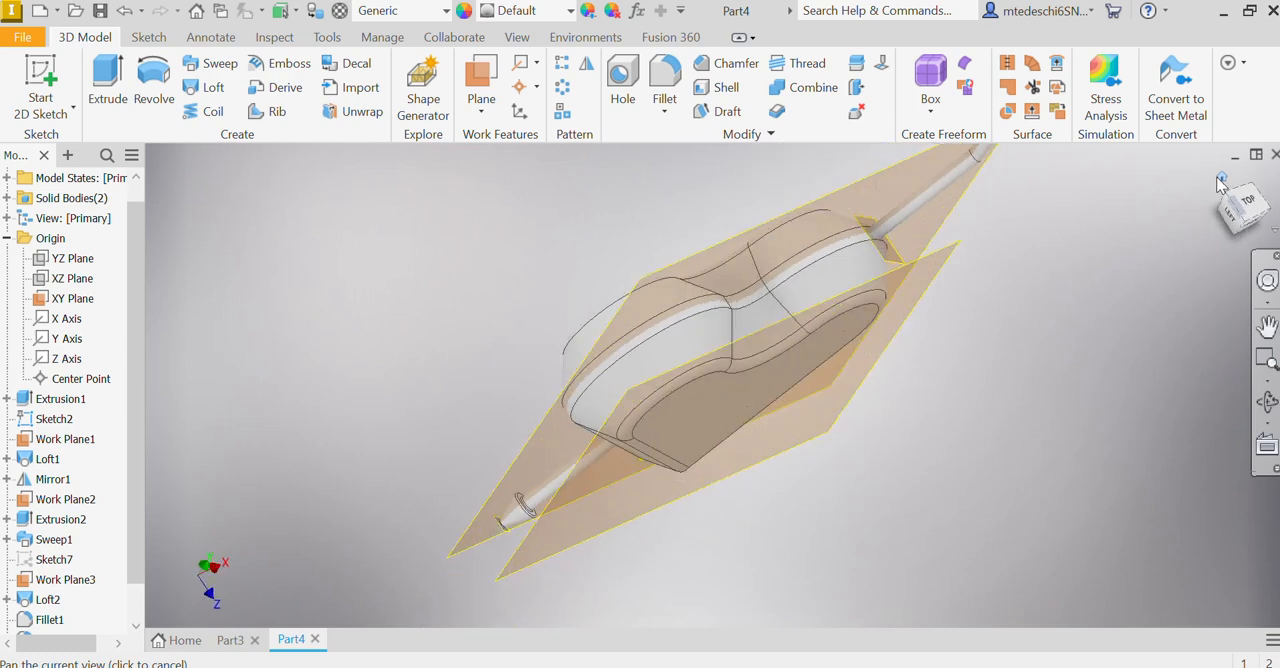
scroll(789, 359, up, 5)
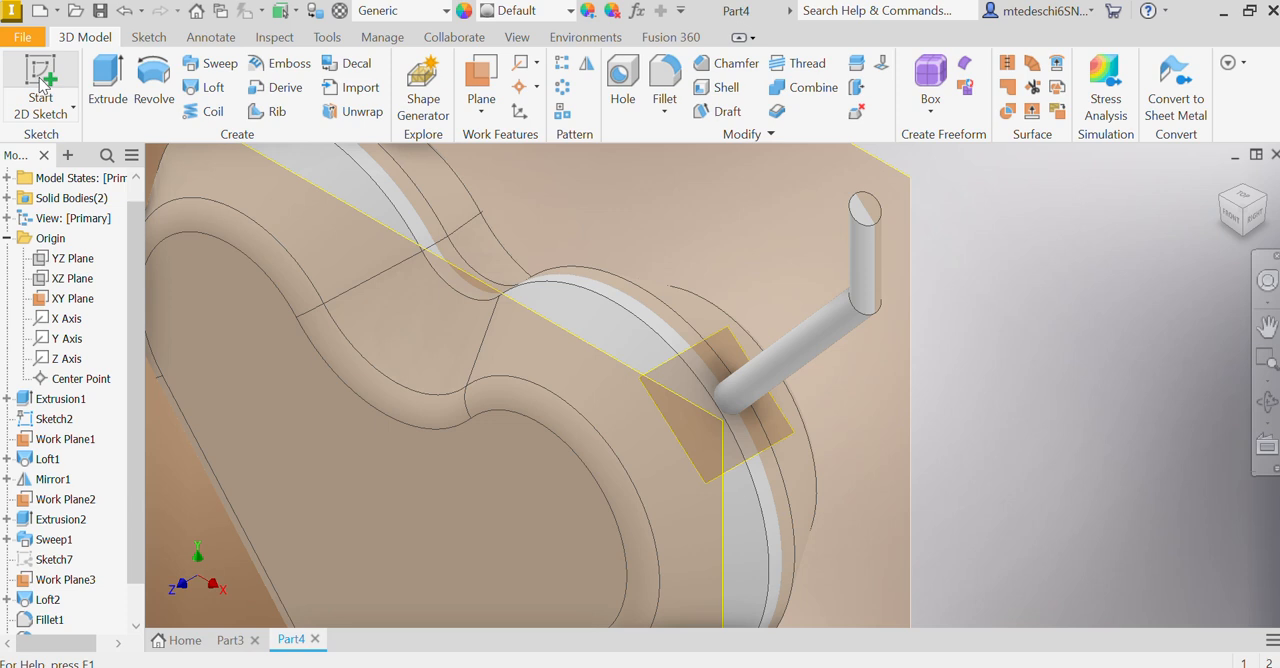
click(664, 80)
click(869, 314)
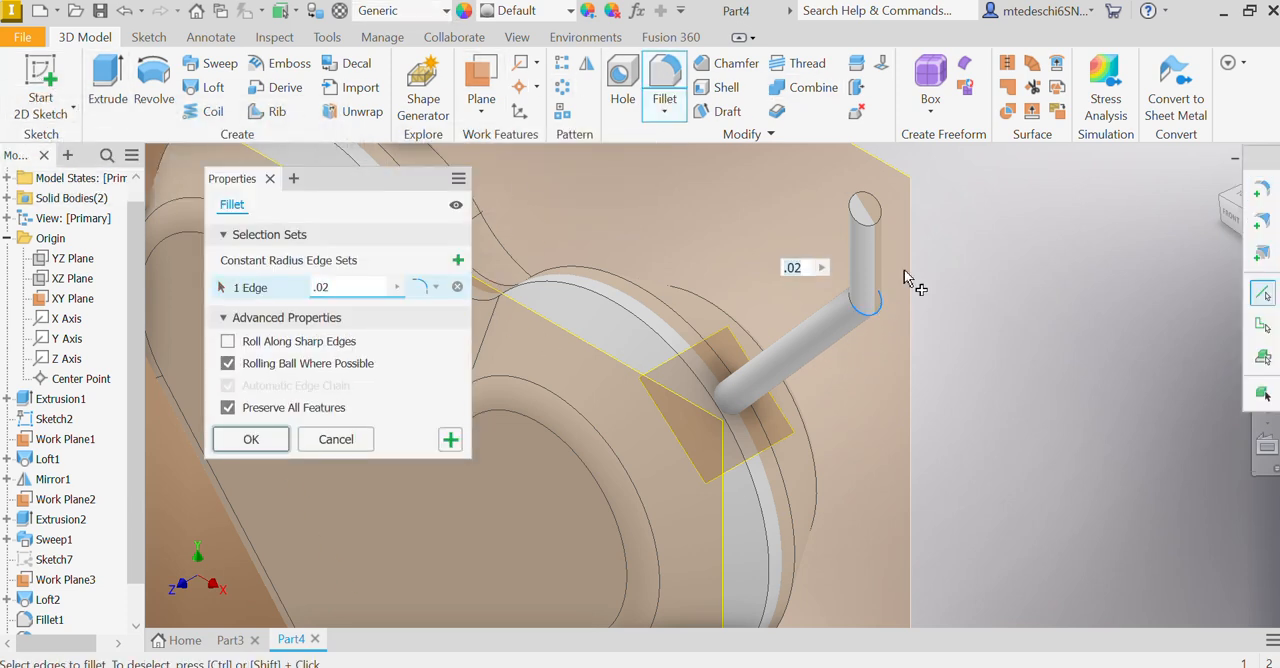
text(.2)
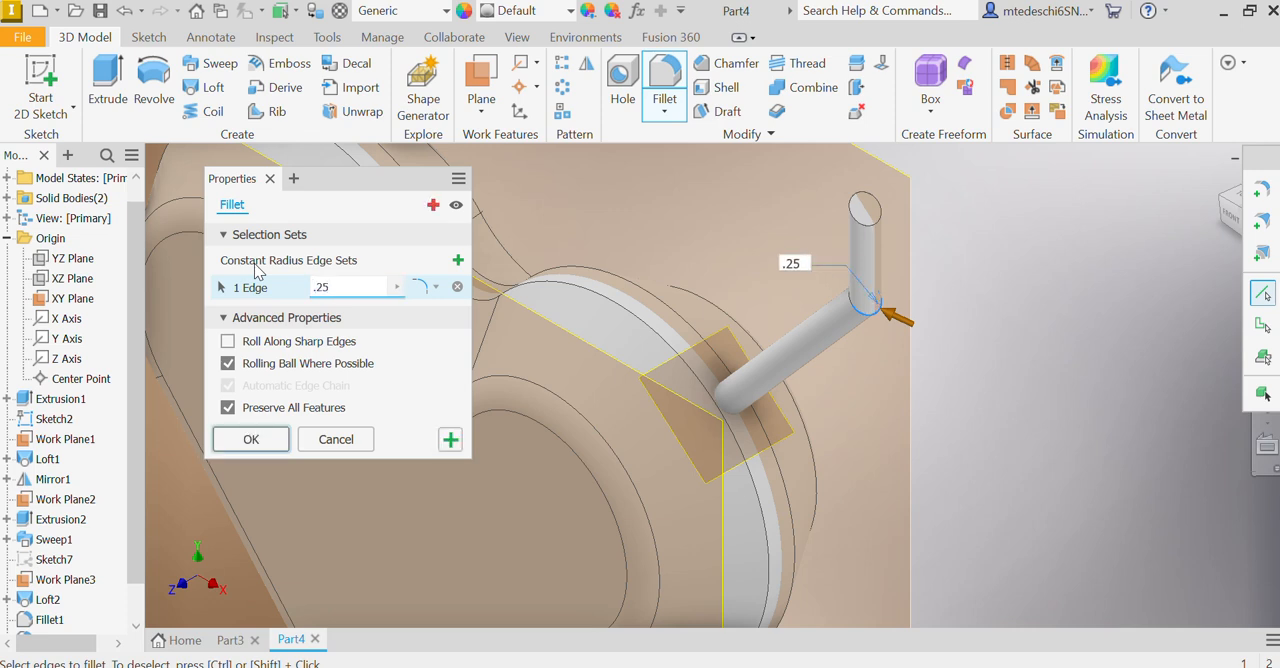
click(846, 308)
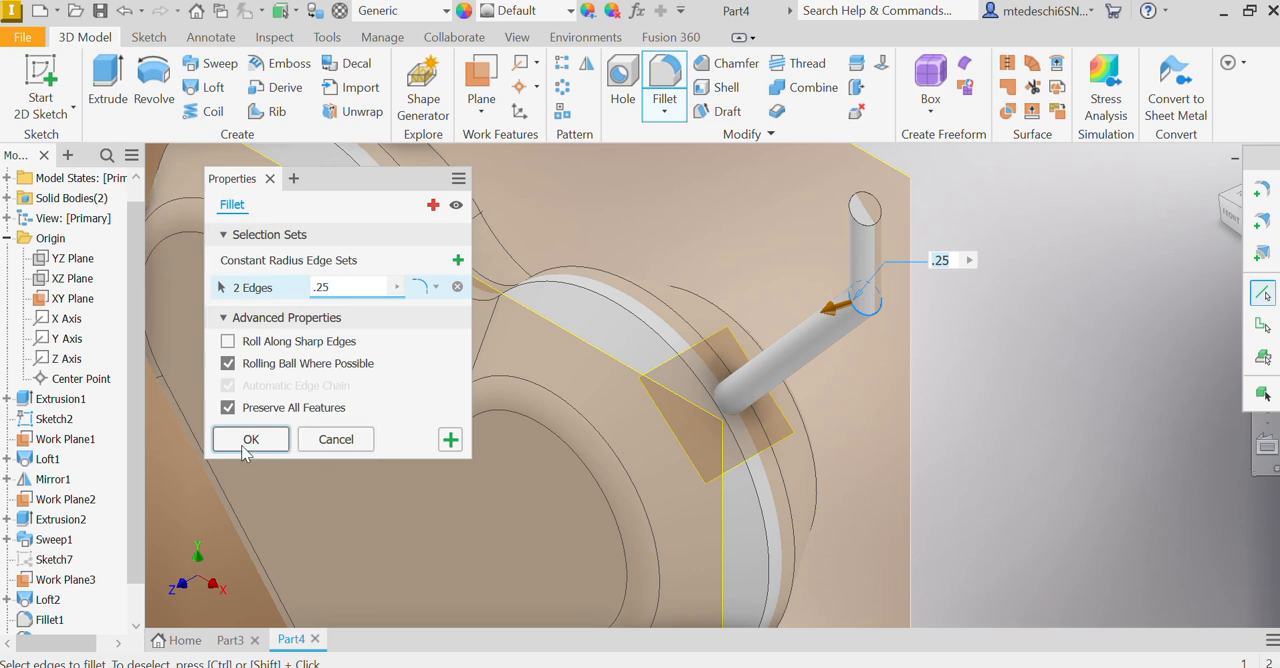
click(250, 449)
click(424, 167)
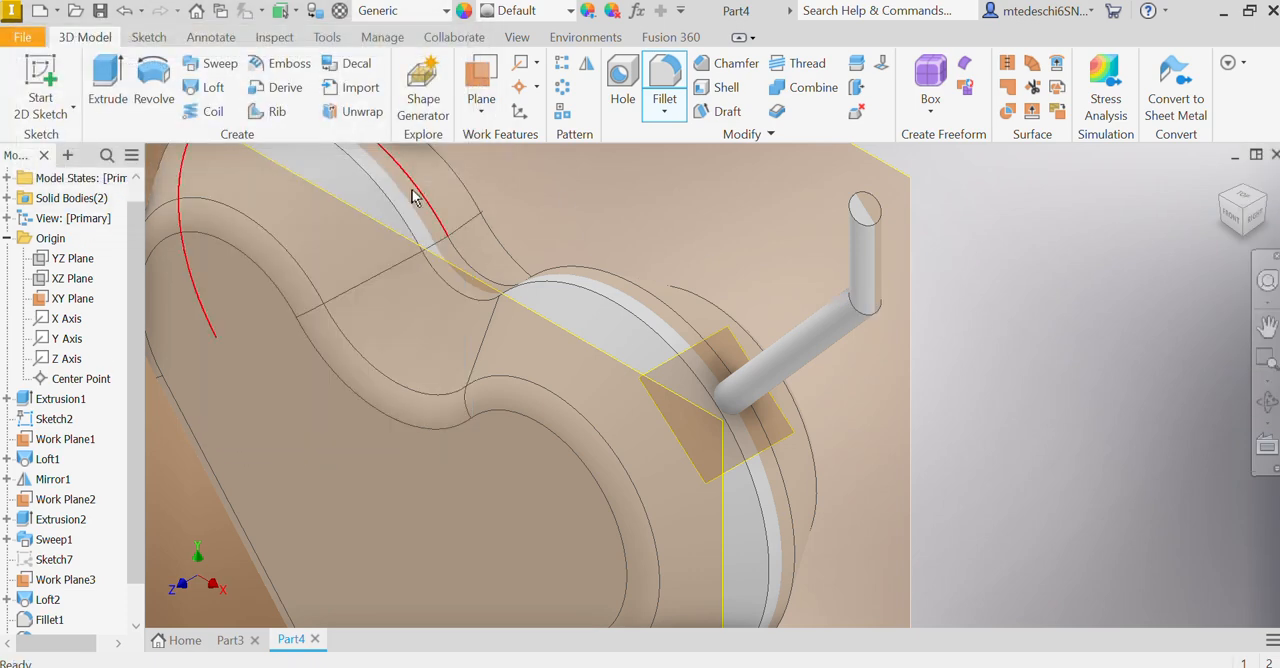
Step: Fillet the bend edge at the arrow's tail with a 0.02 in radius and inspect the joint up close
shift+middle_drag(826, 306, 1057, 309)
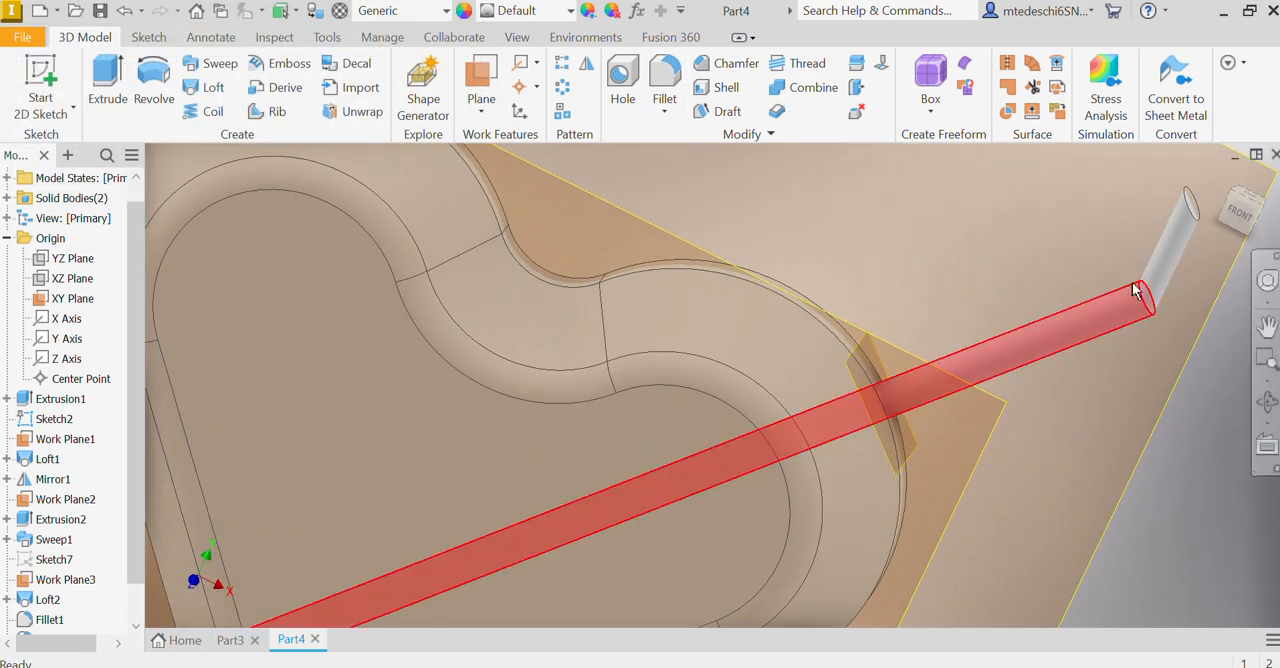
click(664, 112)
click(630, 141)
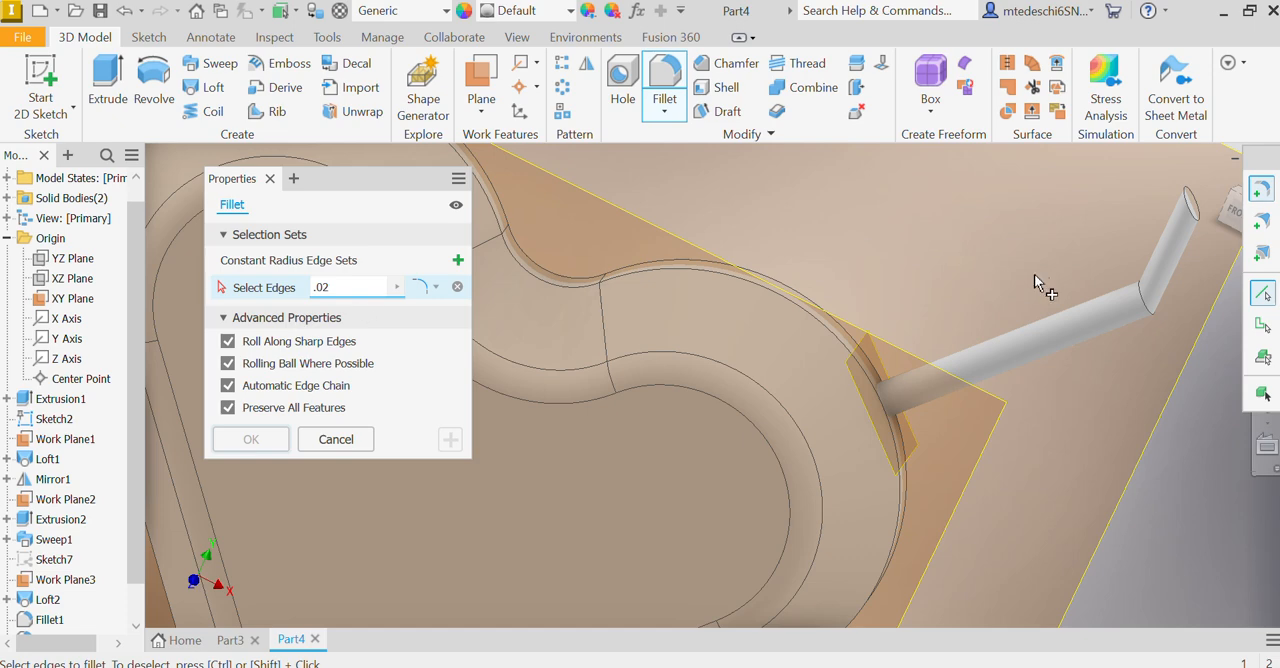
click(1145, 297)
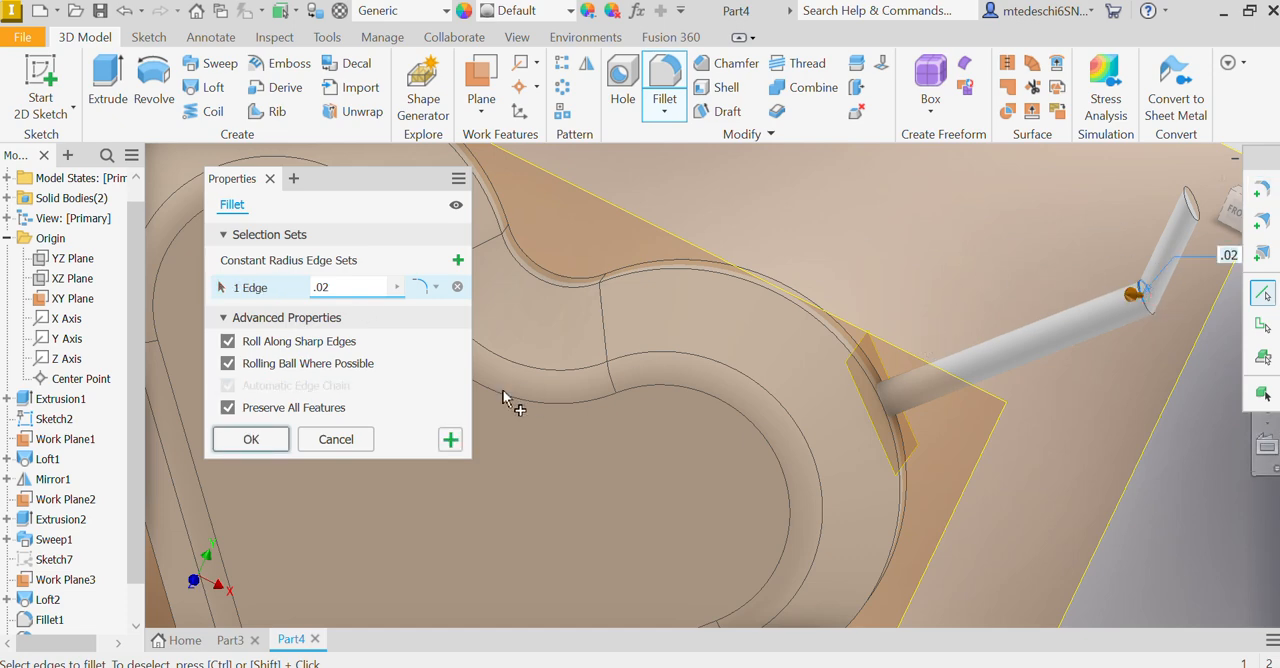
click(240, 443)
shift+middle_drag(1117, 360, 1045, 318)
scroll(1045, 318, up, 5)
mouse_move(889, 291)
shift+middle_down()
mouse_move(978, 320)
mouse_move(905, 299)
shift+middle_up()
scroll(991, 383, up, 4)
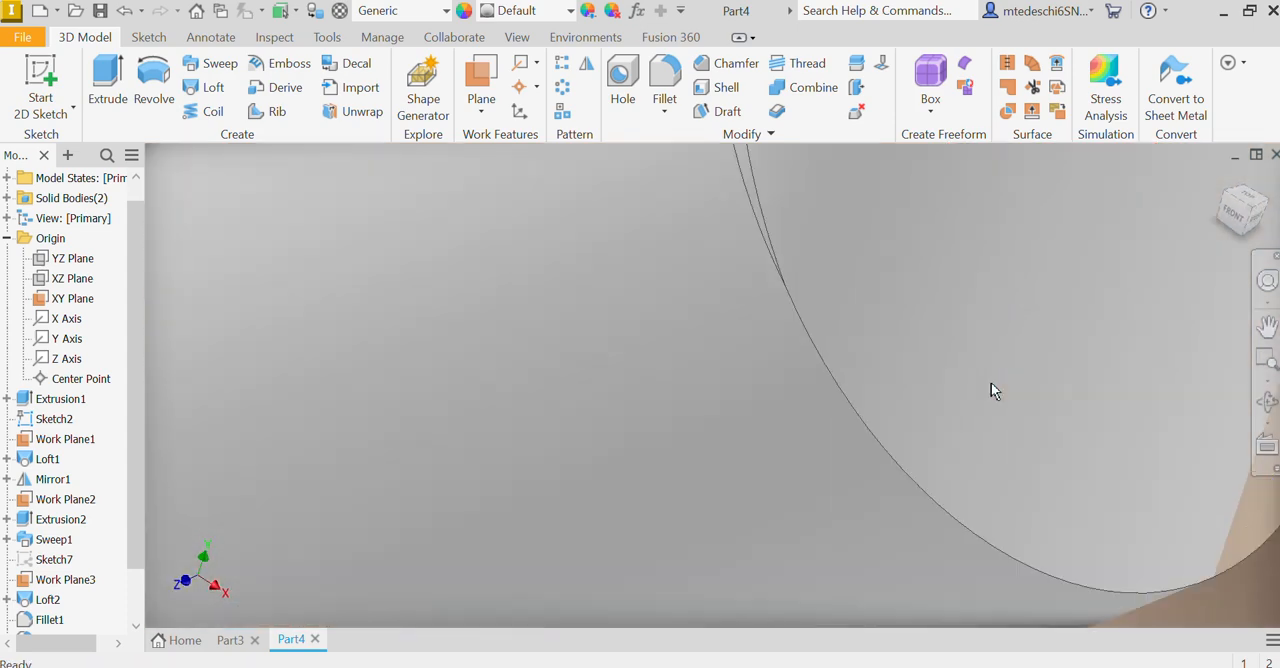
scroll(982, 388, down, 10)
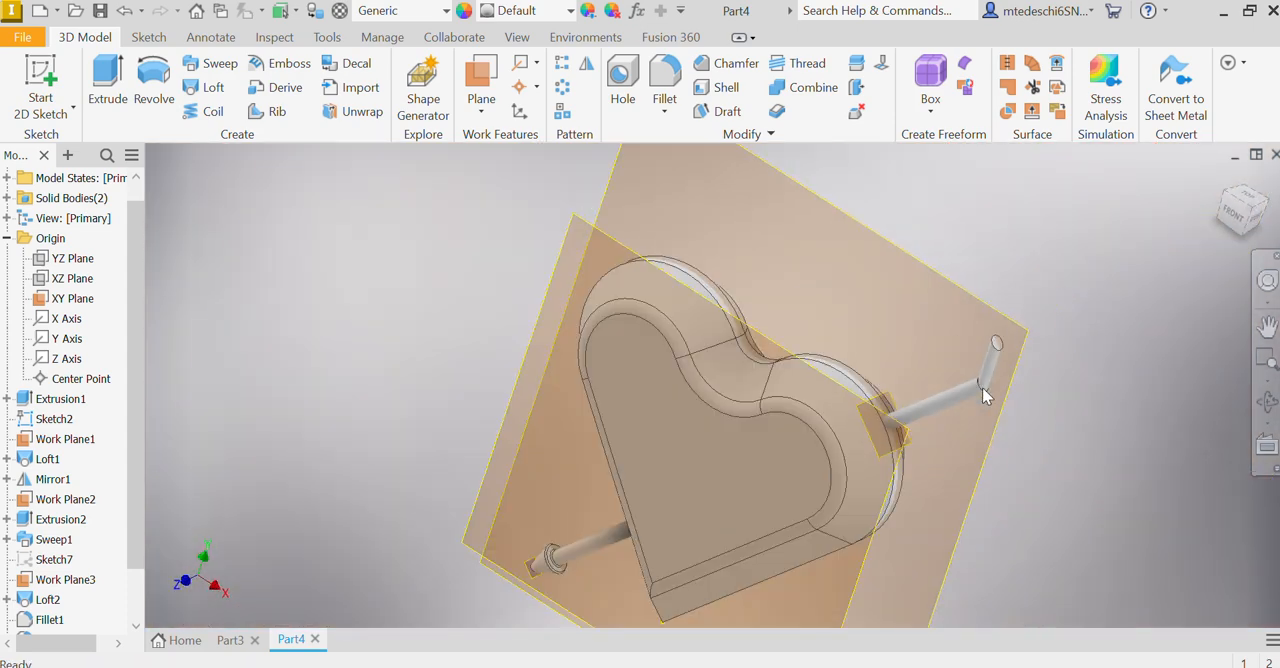
Step: Apply a grainy textured appearance to the heart's solid body only
click(1234, 213)
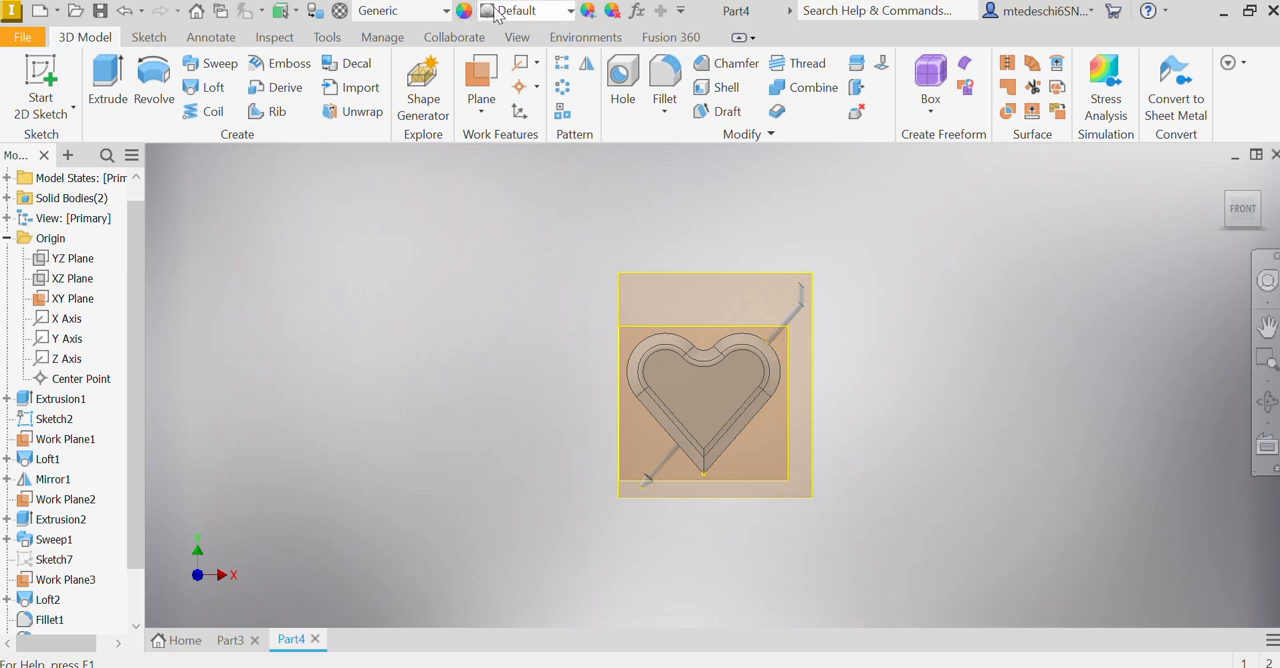
click(520, 10)
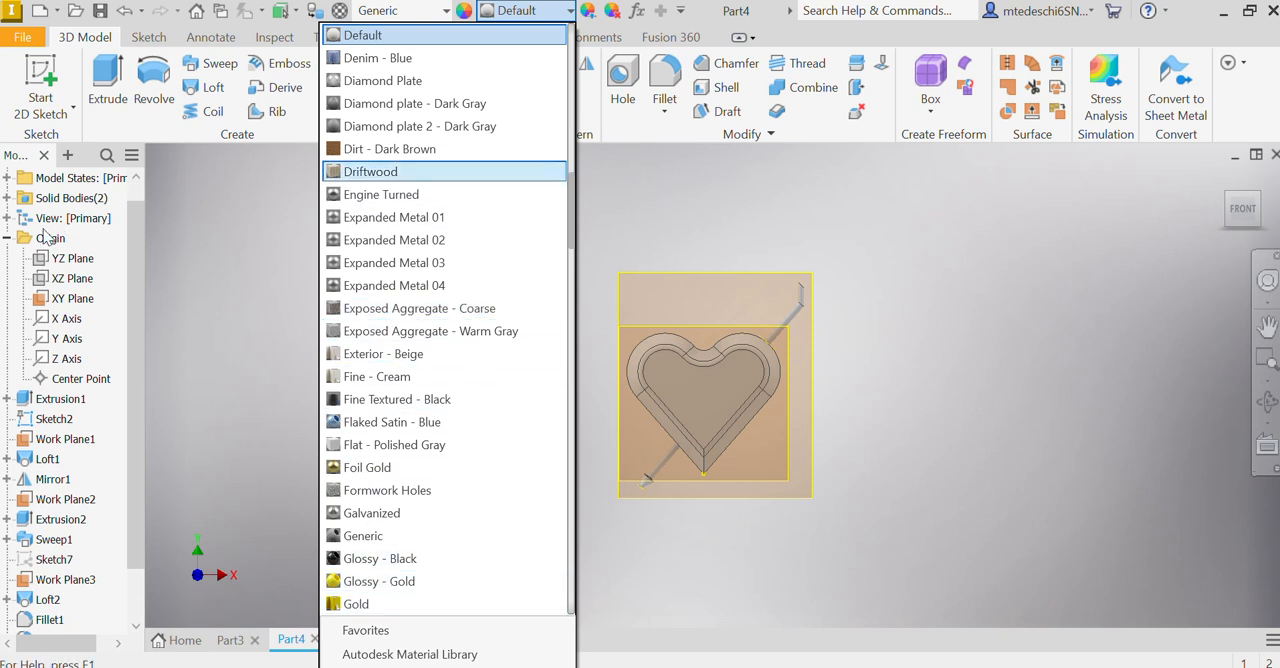
click(12, 201)
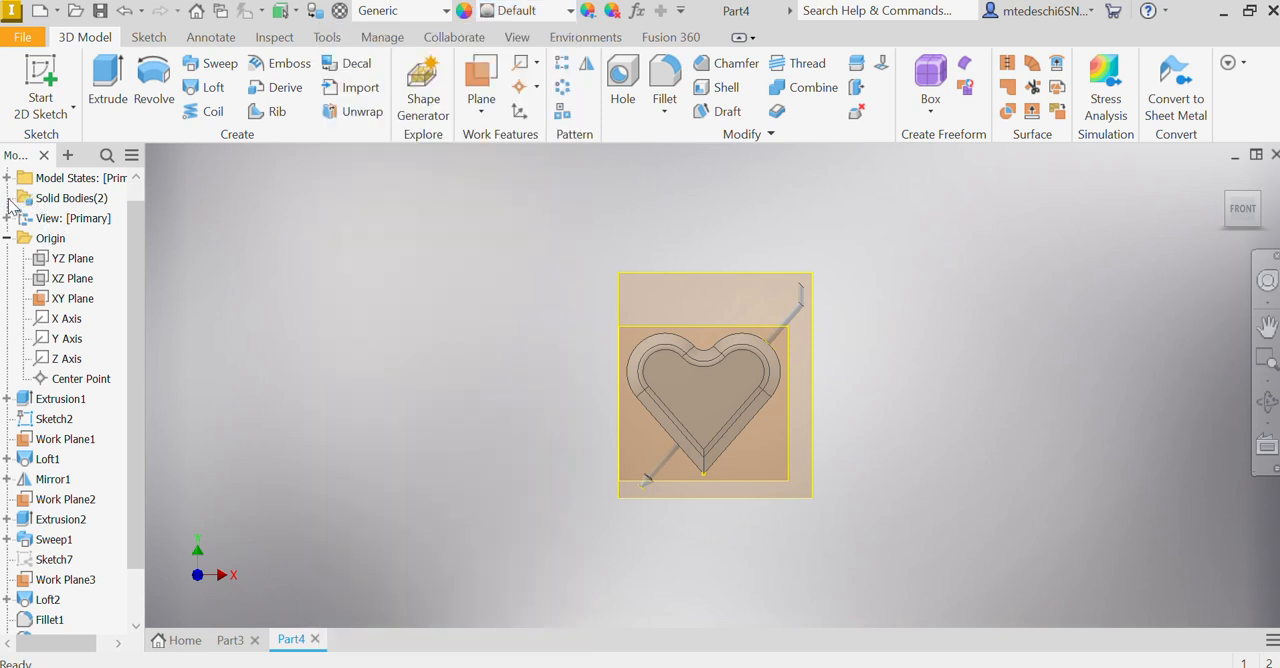
click(9, 199)
click(66, 219)
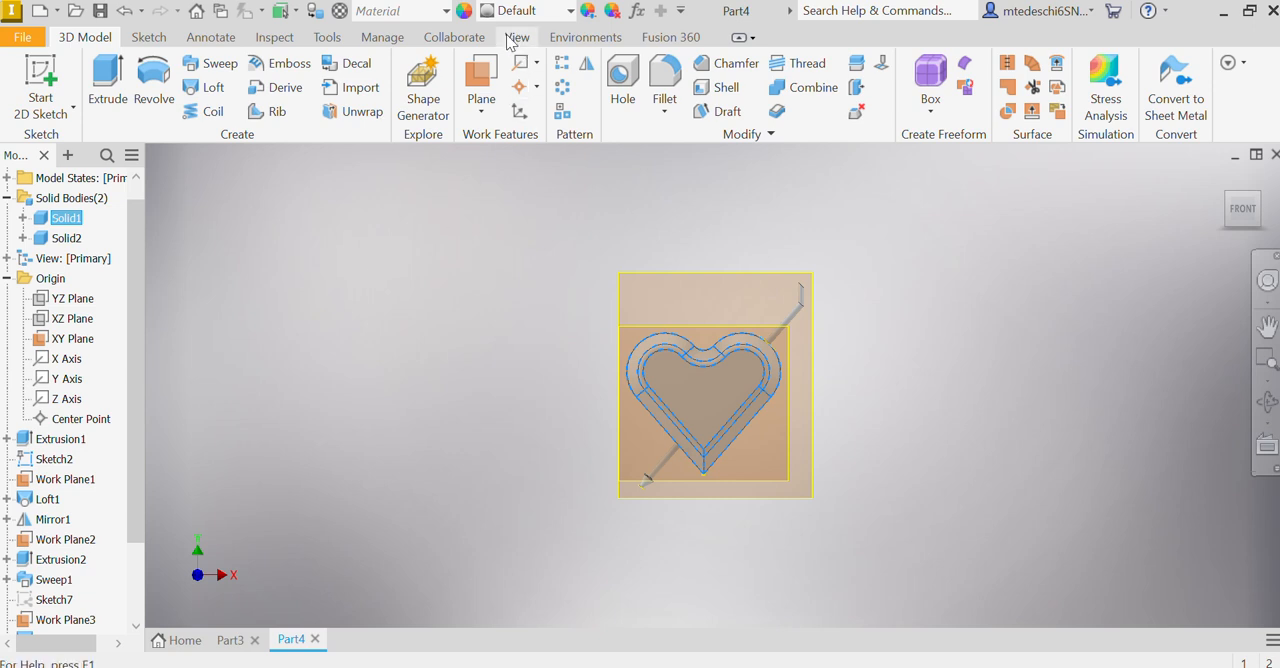
click(496, 15)
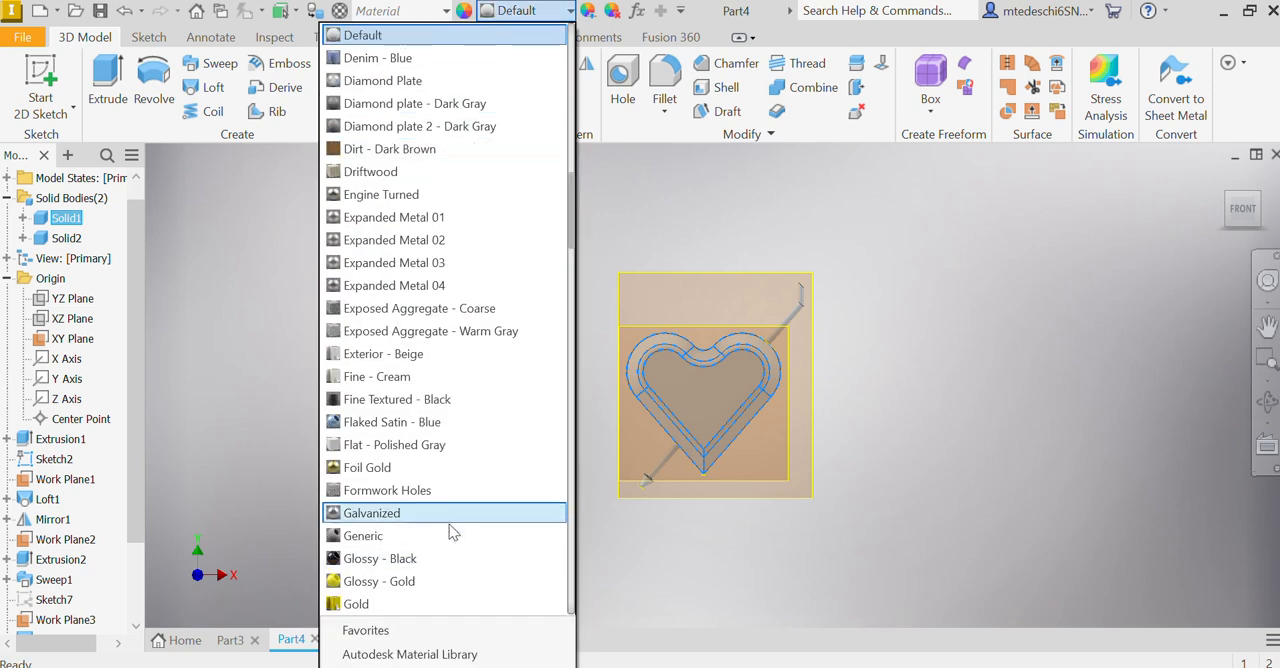
scroll(427, 513, down, 1)
click(466, 377)
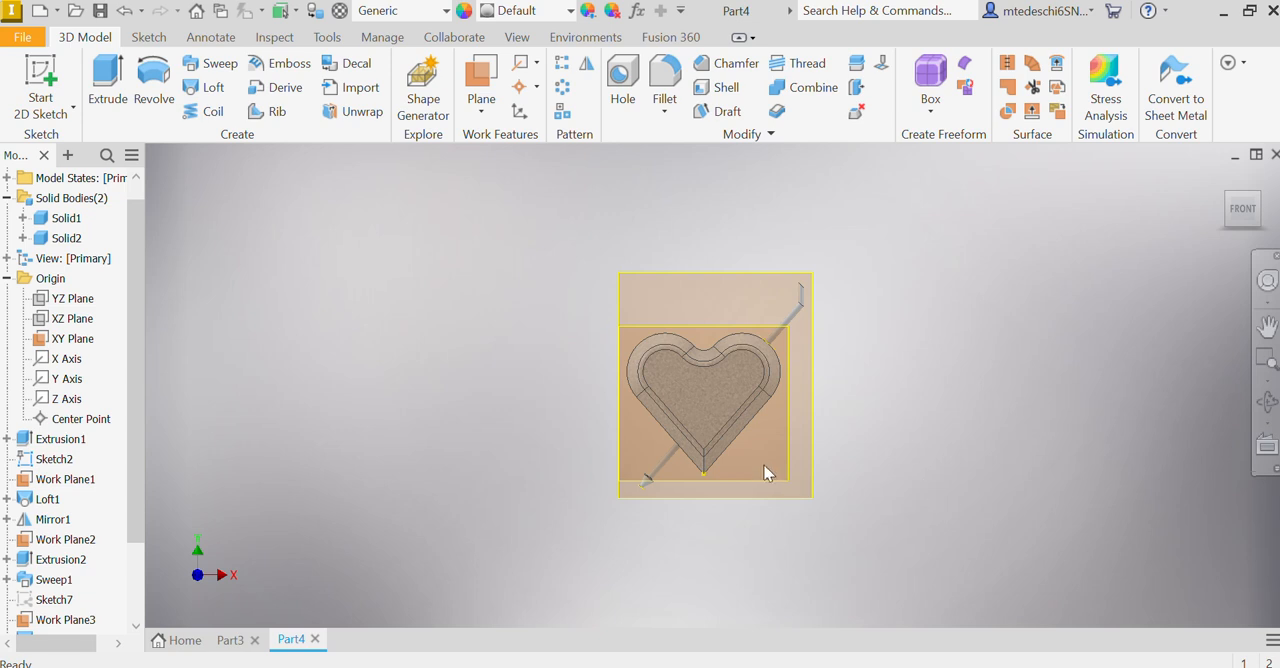
Step: Hide the XY origin plane and Work Planes 1, 2 and 3
right_click(56, 337)
click(100, 455)
right_click(72, 478)
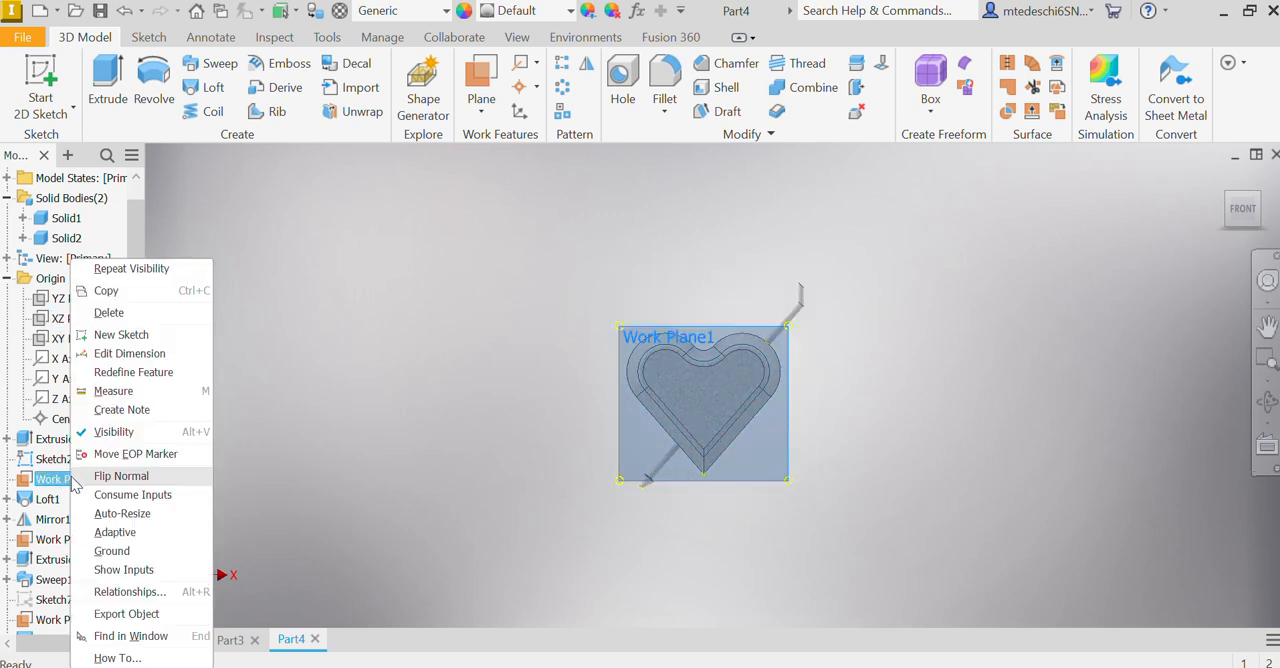
click(100, 431)
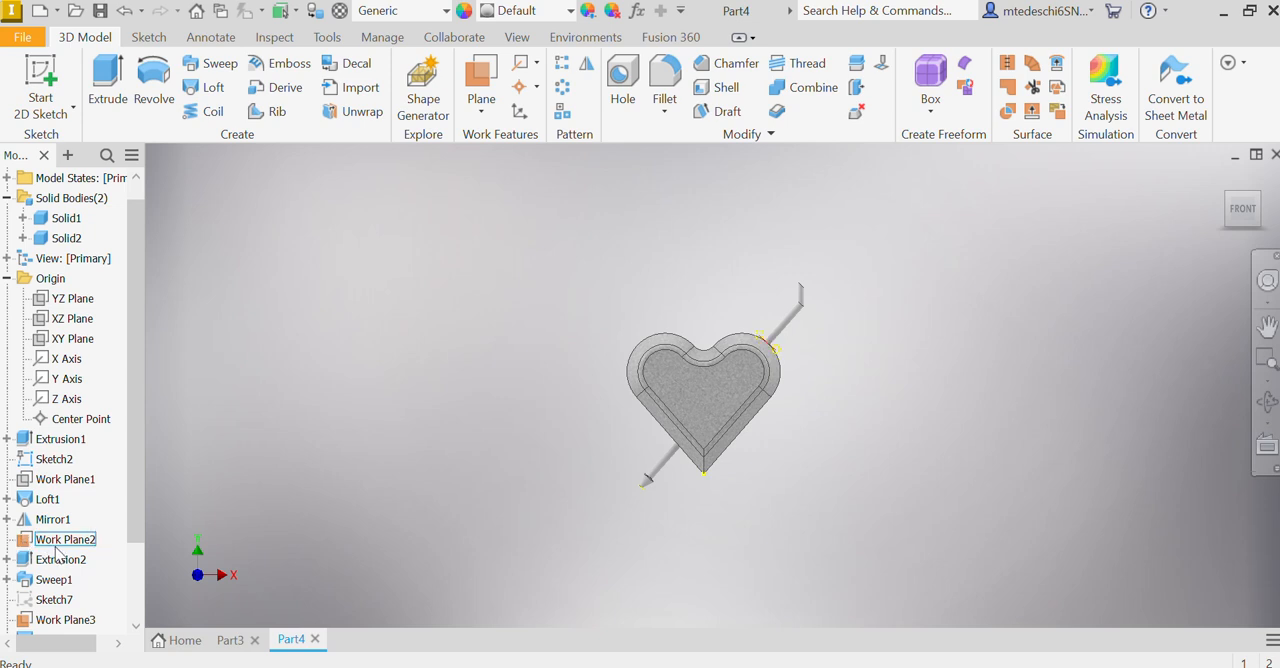
right_click(58, 541)
click(100, 449)
scroll(70, 560, down, 3)
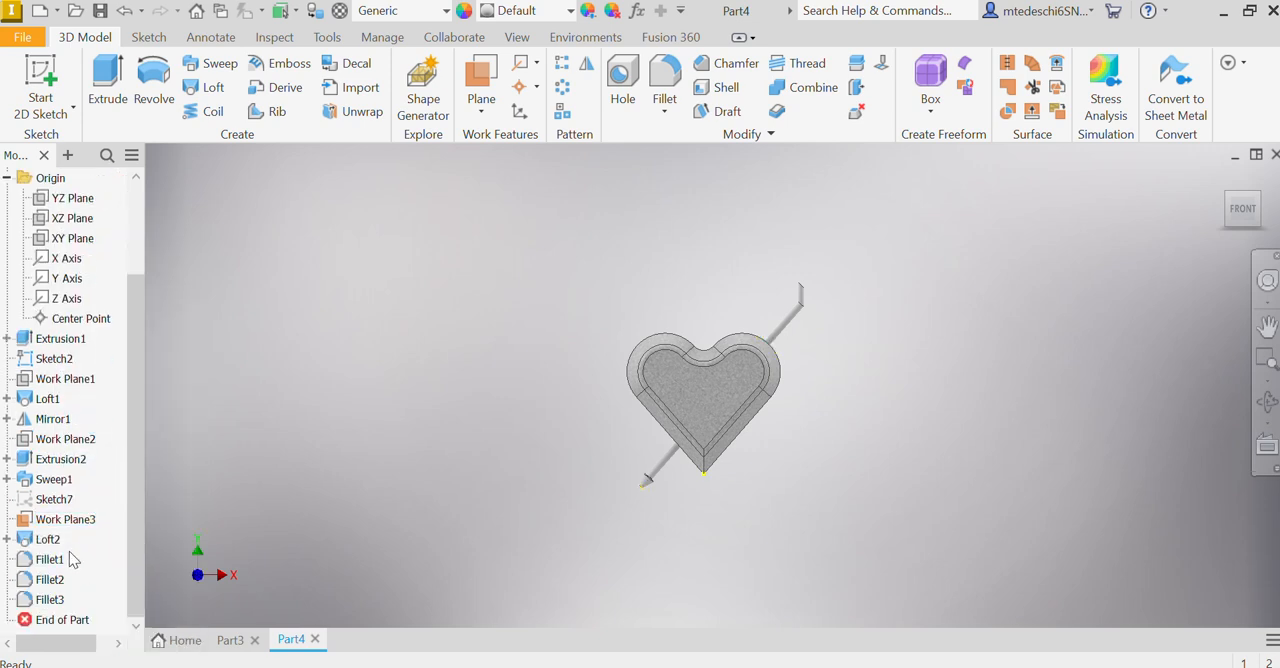
right_click(63, 520)
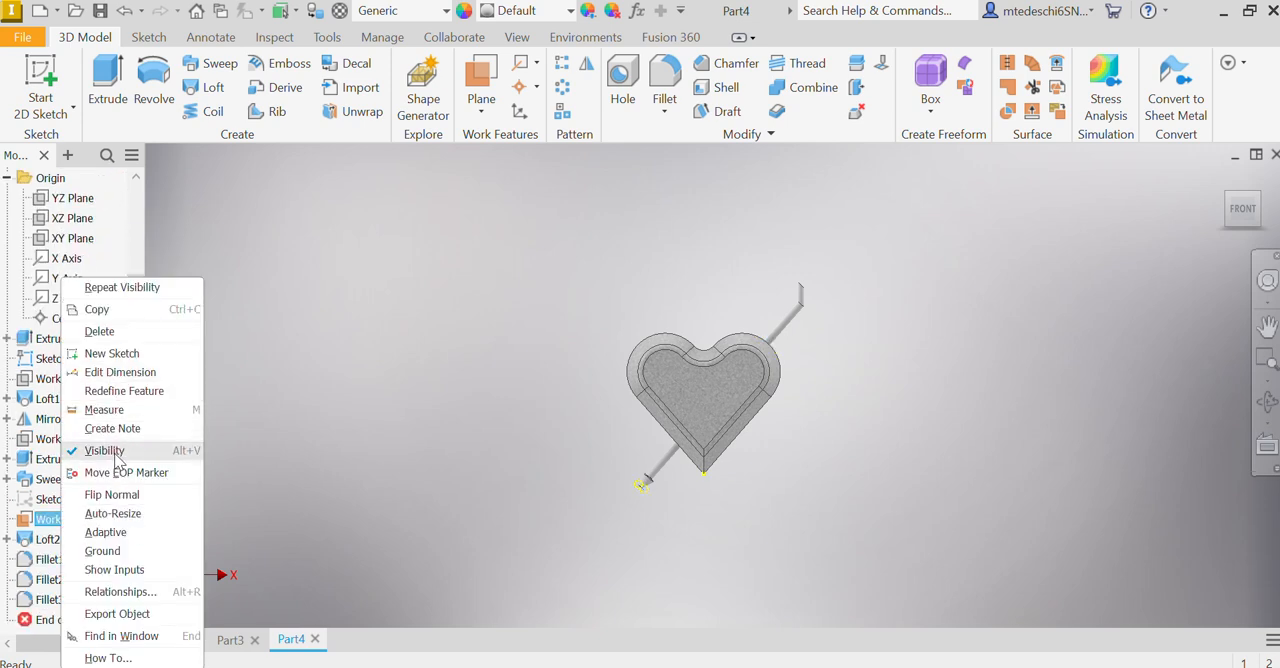
click(112, 452)
Step: Set the part's overall appearance to Engine Turned so that the arrow takes it
scroll(849, 357, down, 5)
scroll(668, 369, up, 2)
middle_drag(634, 498, 829, 445)
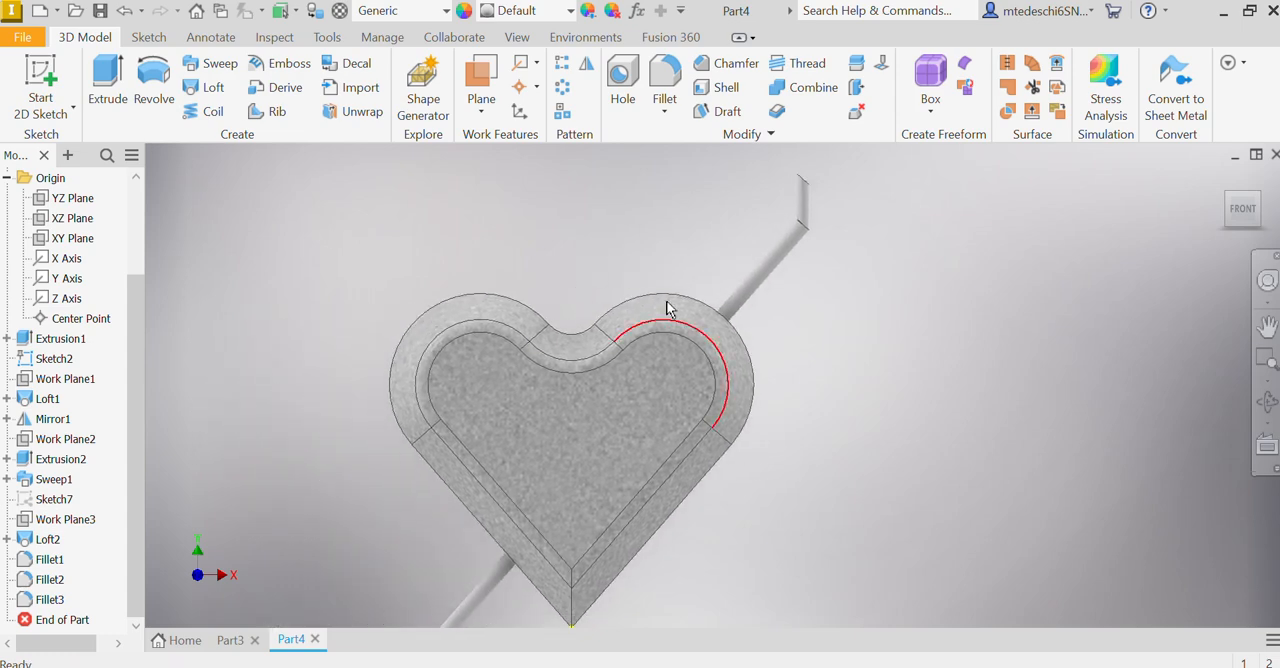
click(505, 12)
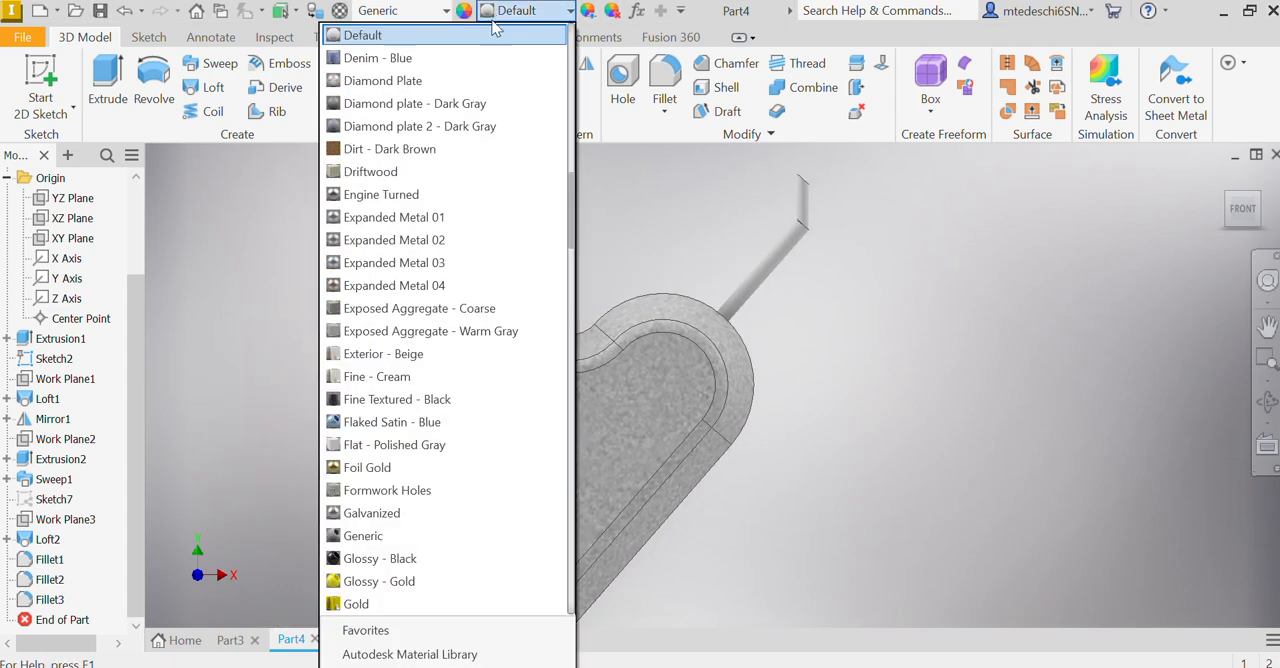
click(407, 195)
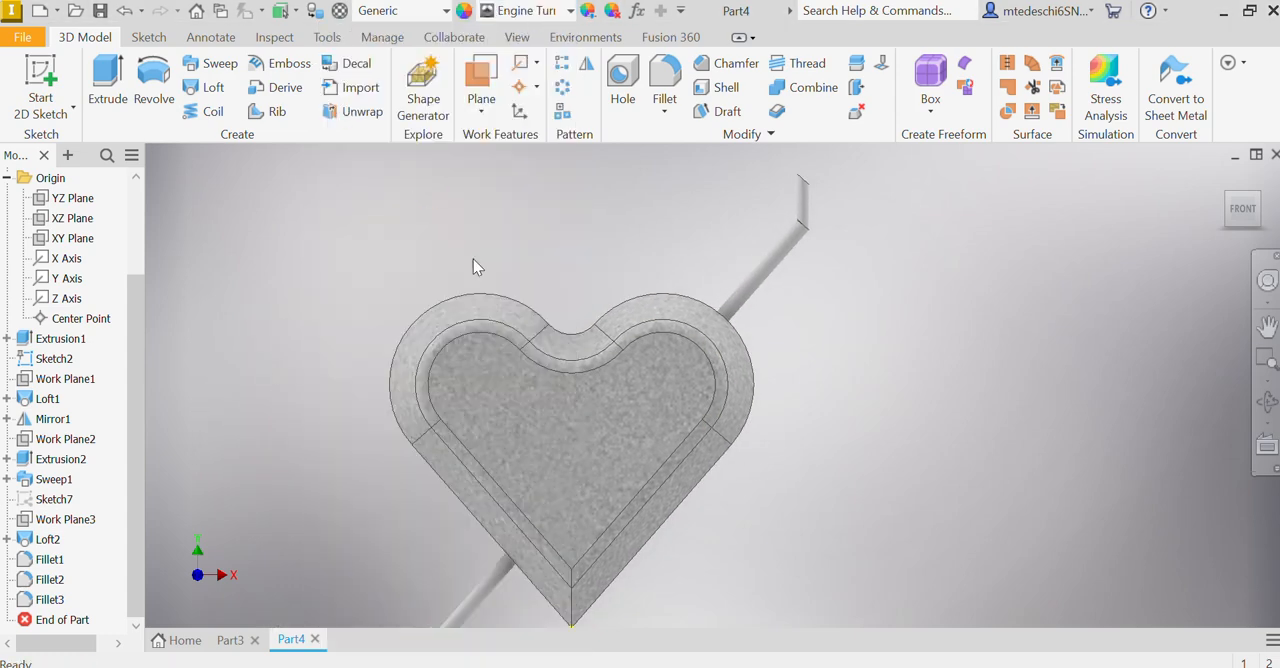
Step: Apply the Galvanized appearance to the heart's solid body and clear the selection
click(414, 357)
scroll(25, 378, up, 2)
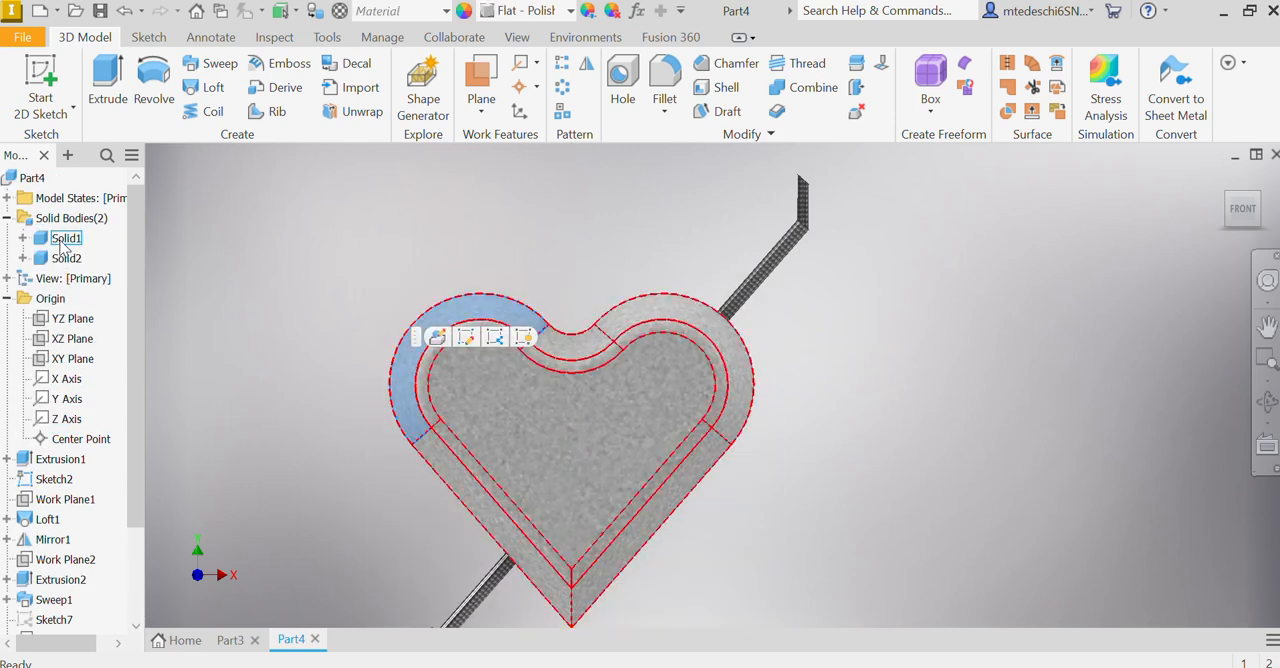
click(66, 238)
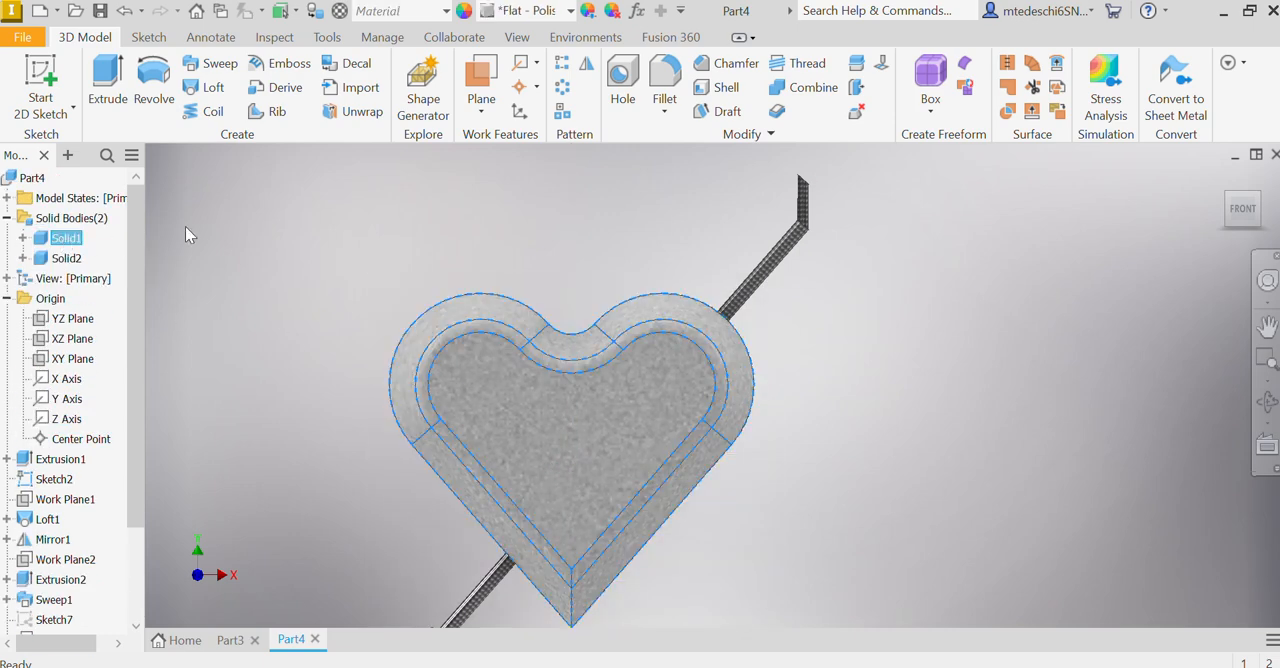
click(500, 12)
key(Escape)
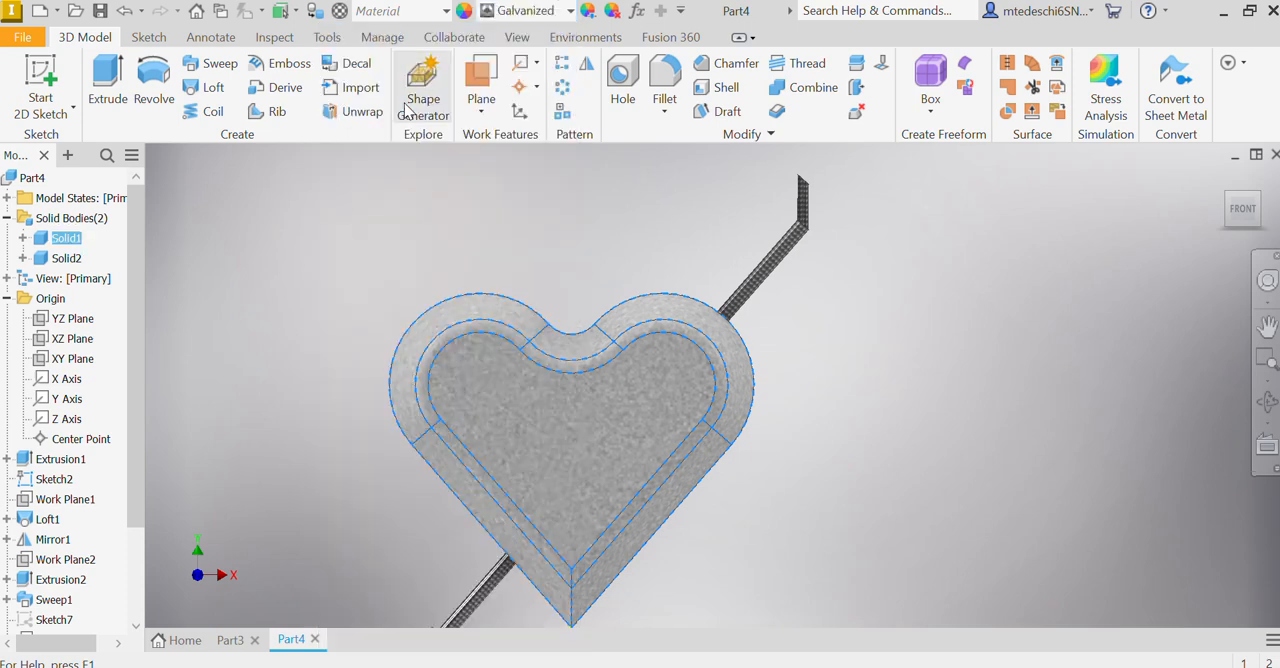
click(950, 446)
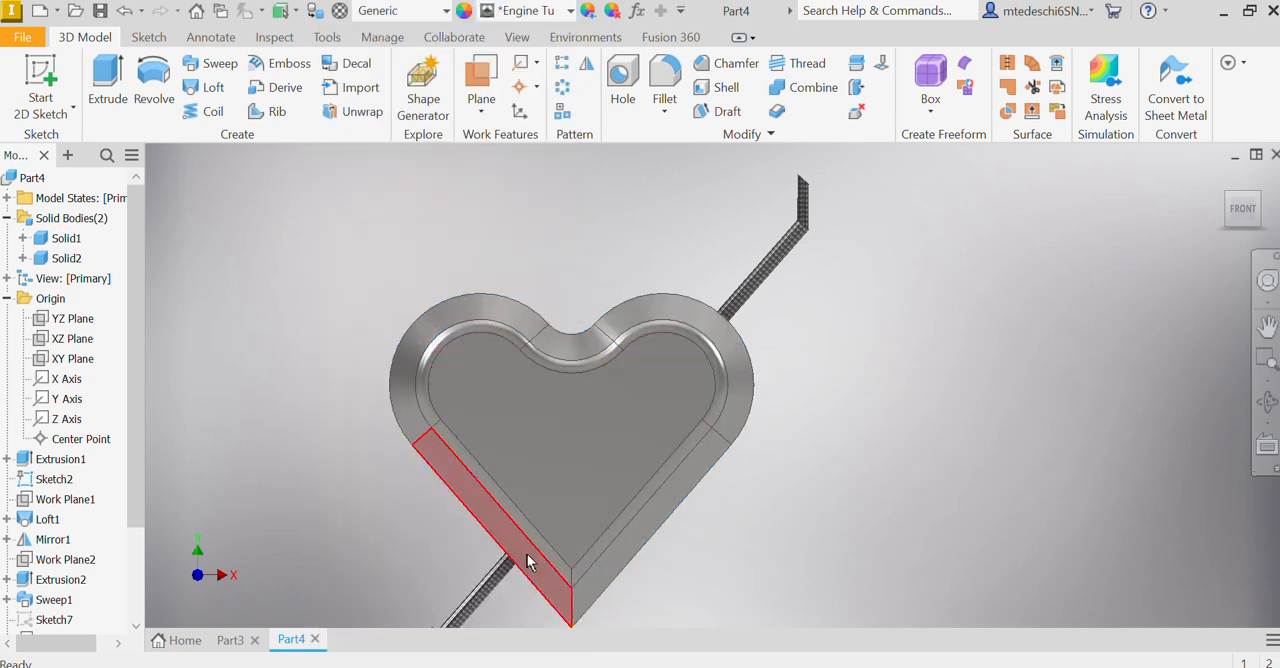
Step: Select the heart's solid body and restore the maximized window to a smaller size
click(66, 238)
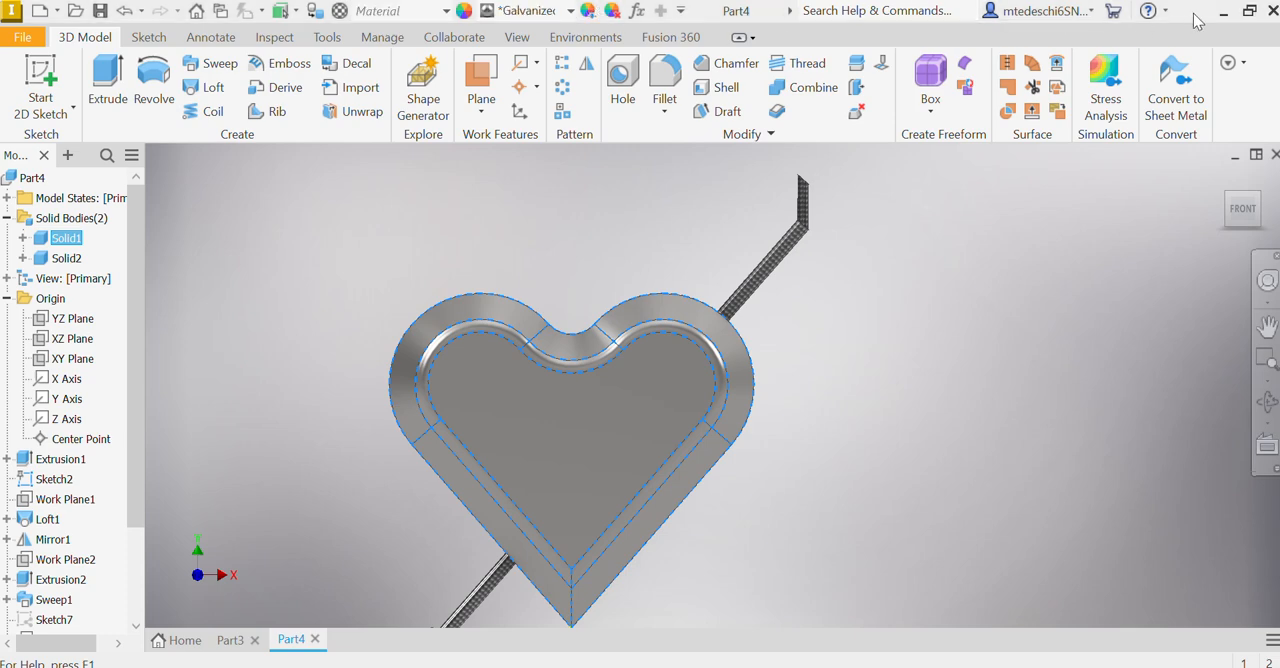
click(1249, 13)
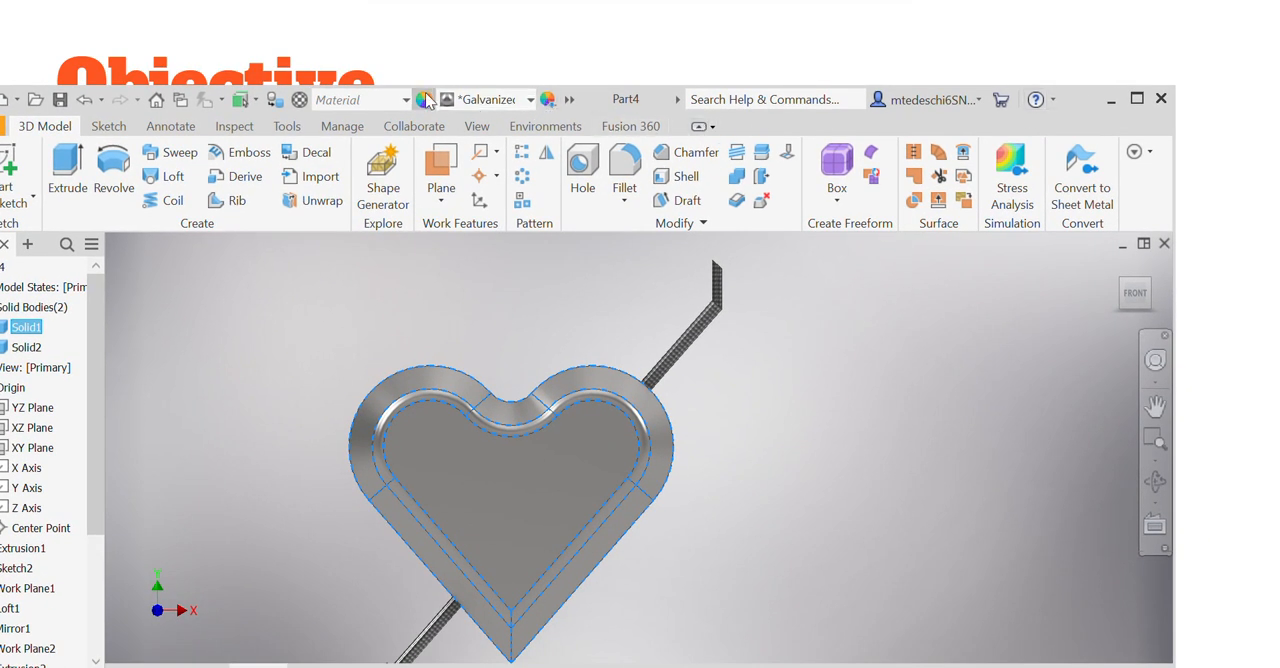
click(424, 97)
drag(502, 331, 1077, 189)
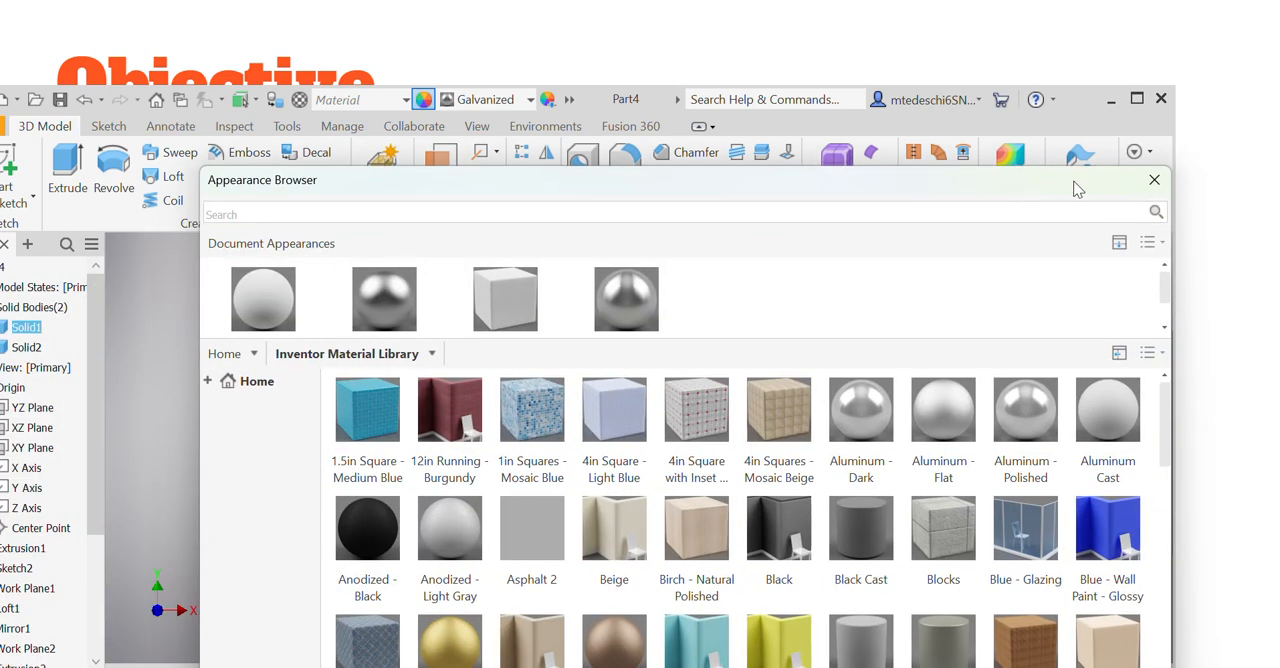
click(1154, 180)
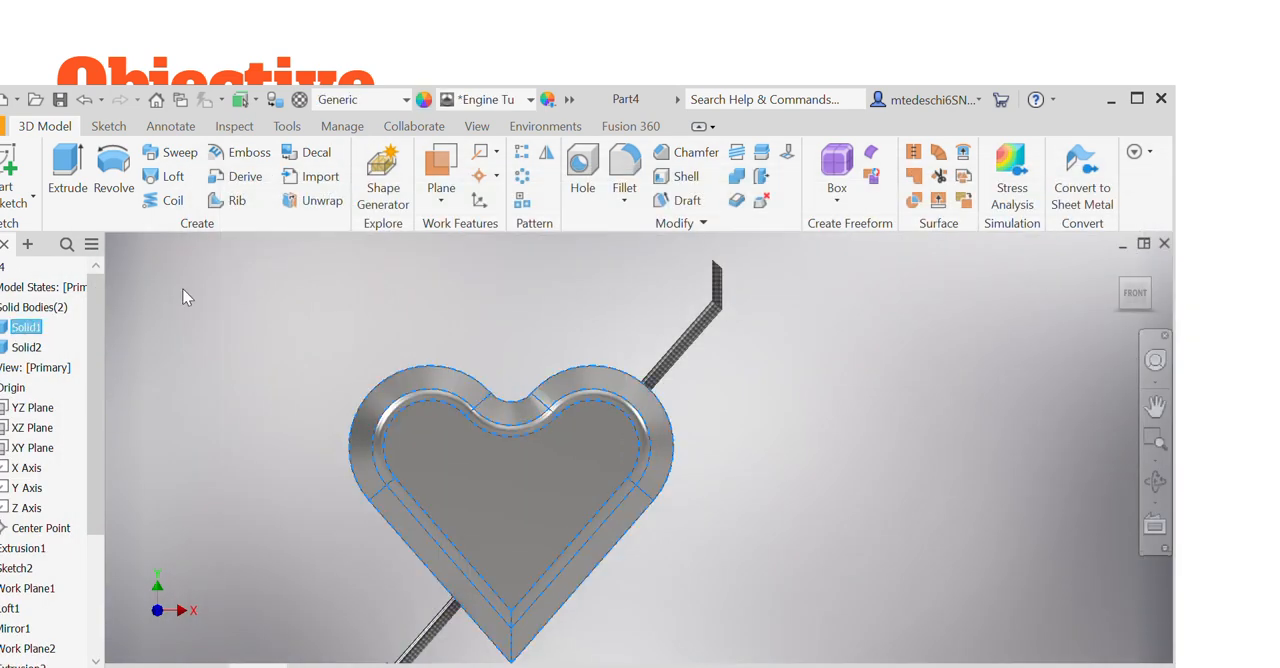
Step: Adjust the Galvanized appearance of the heart's solid body to a red color
click(550, 98)
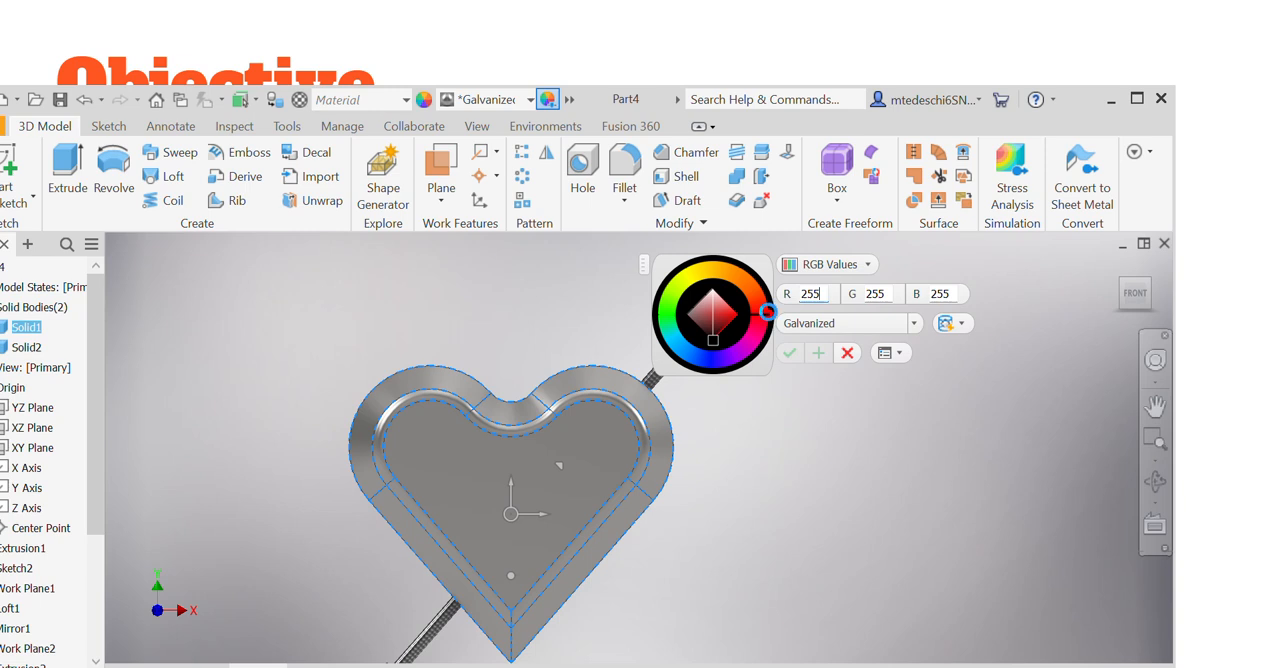
click(772, 318)
click(789, 353)
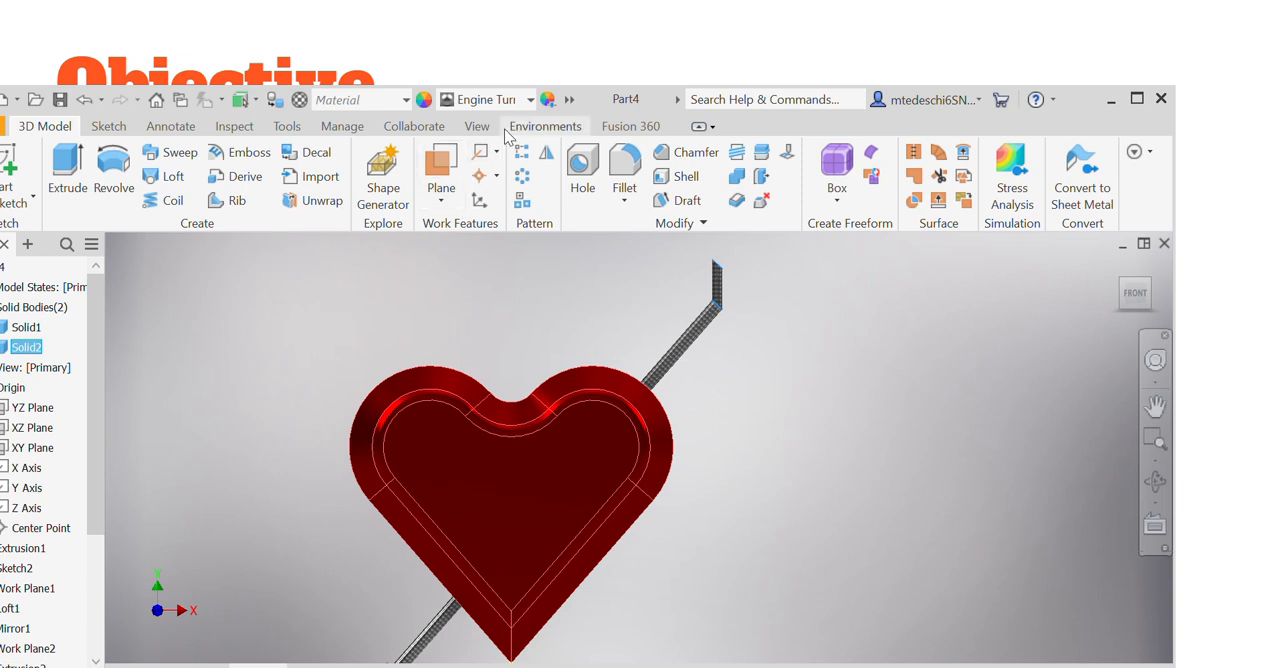
Step: Adjust the Engine Turned appearance of the arrow's solid body to yellow, RGB 255, 251, 0
click(548, 99)
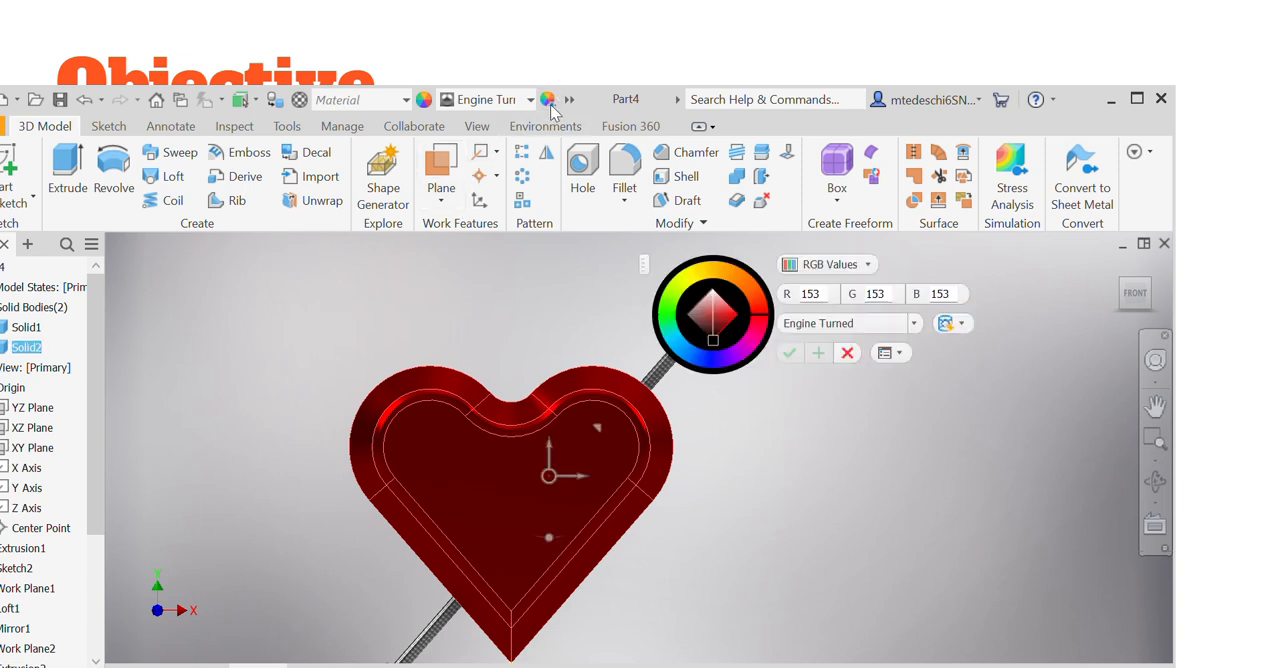
click(695, 280)
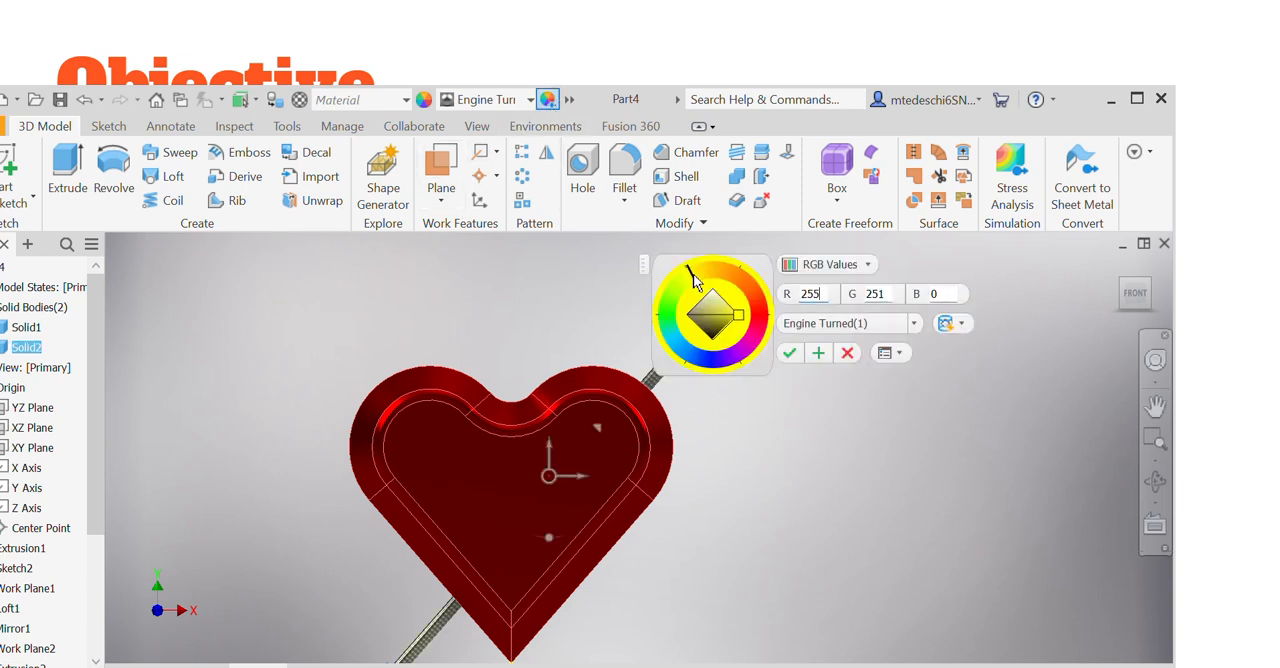
click(787, 353)
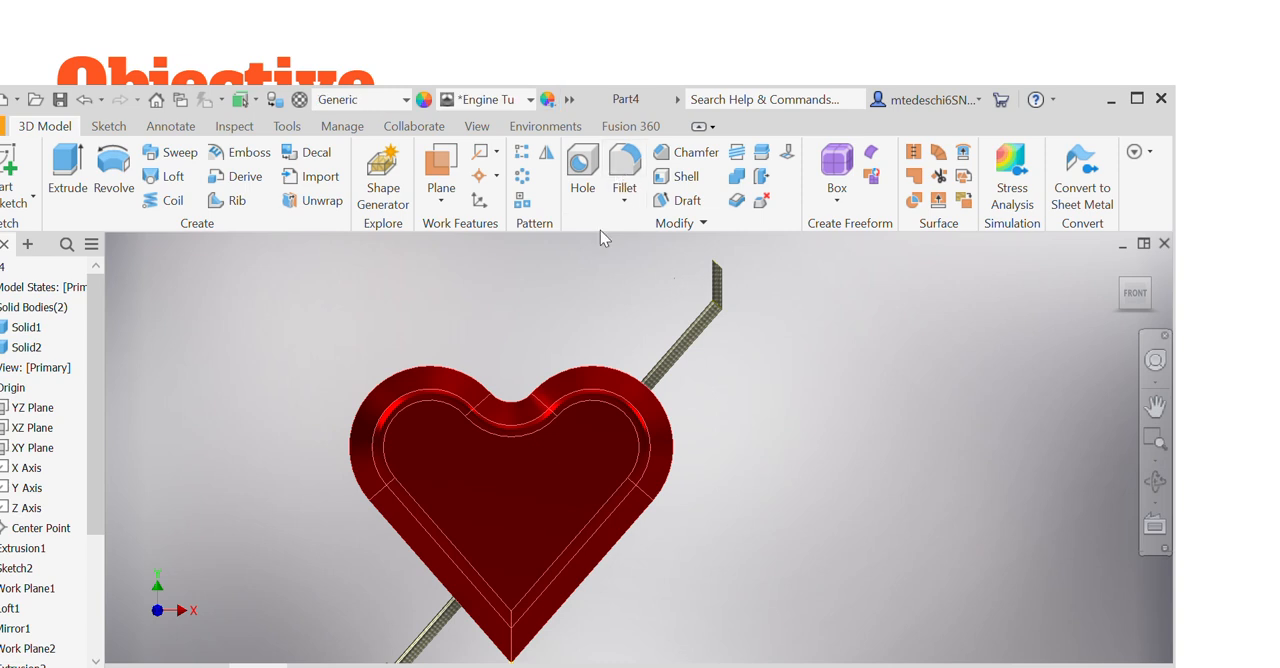
Step: Try to turn the arrow gold by setting the part's overall appearance to Glossy - Gold, and cancel the color adjustment
click(492, 100)
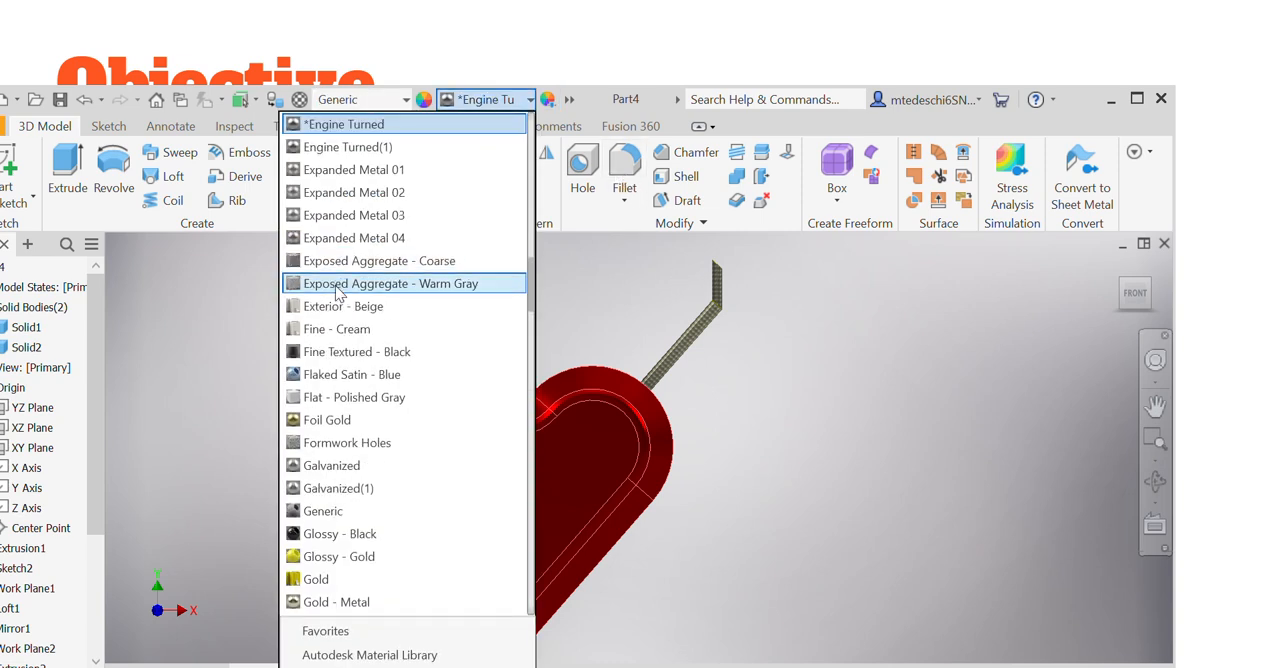
click(373, 557)
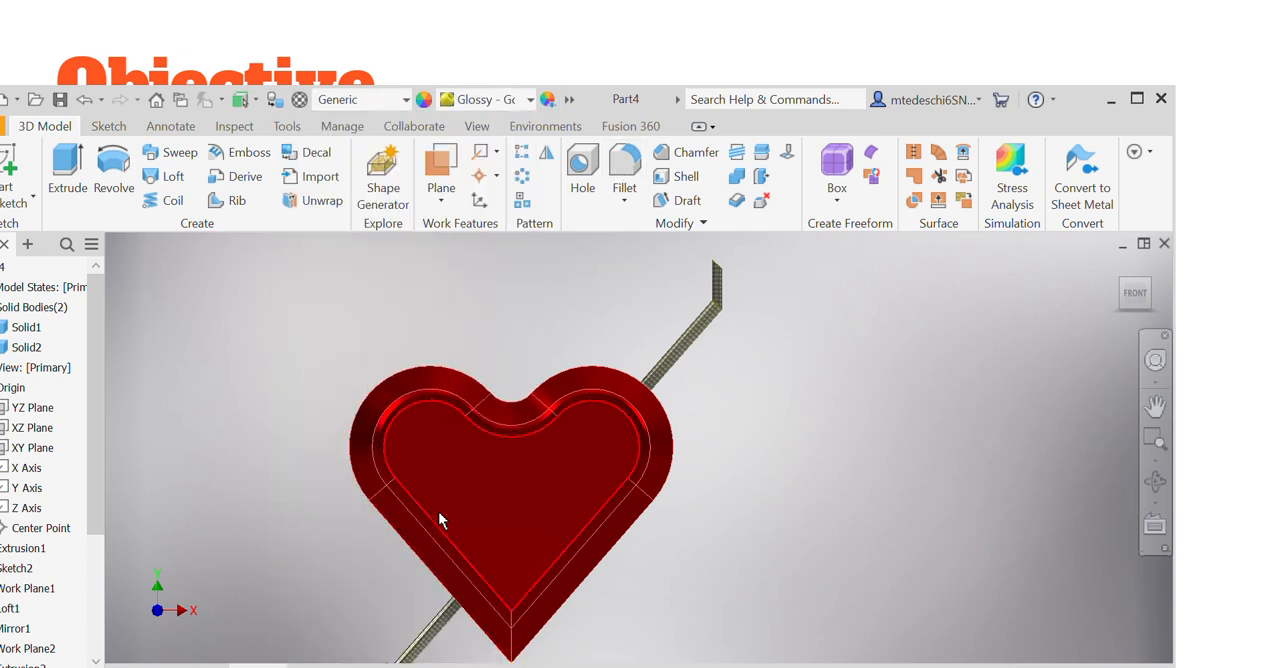
click(548, 99)
right_click(402, 322)
click(848, 353)
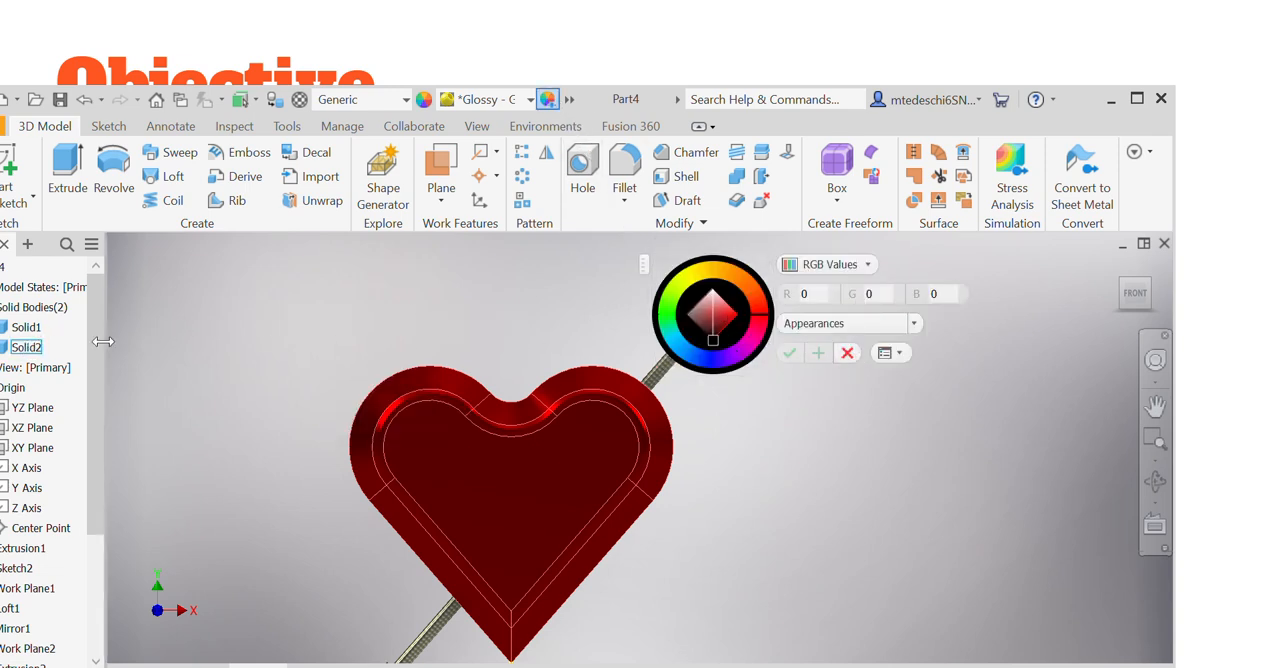
click(846, 354)
Step: Apply the Glossy - Gold appearance to the arrow's solid body and maximize the window again
click(24, 347)
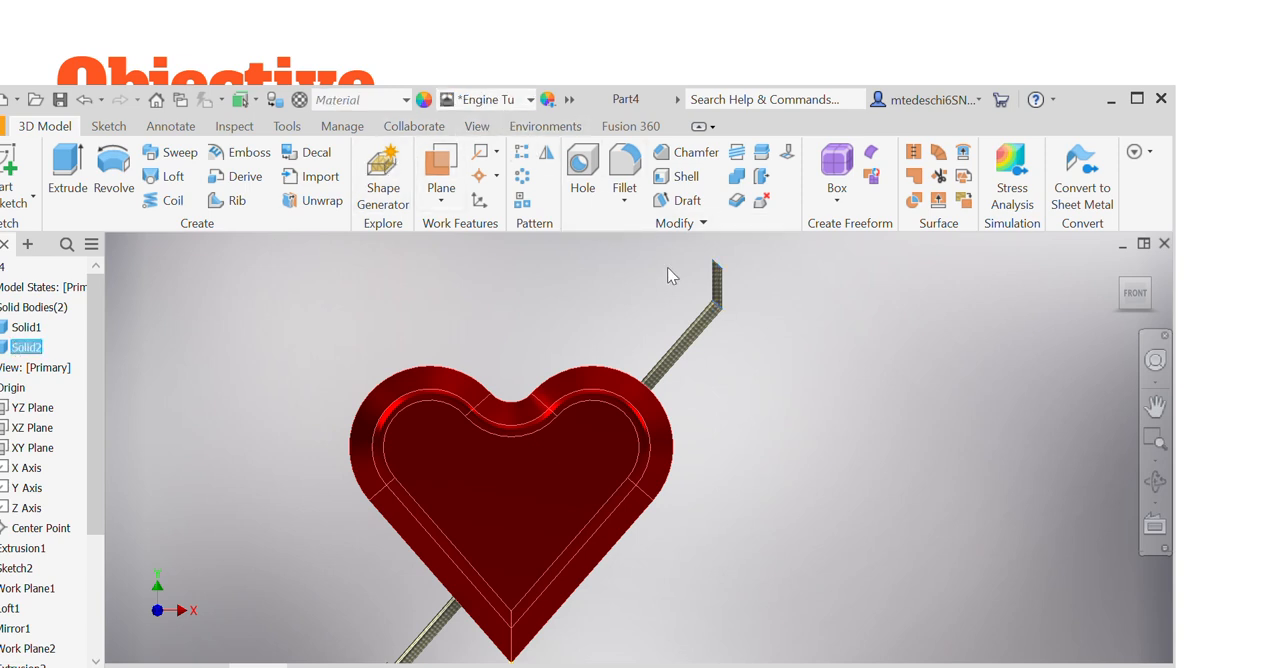
click(530, 100)
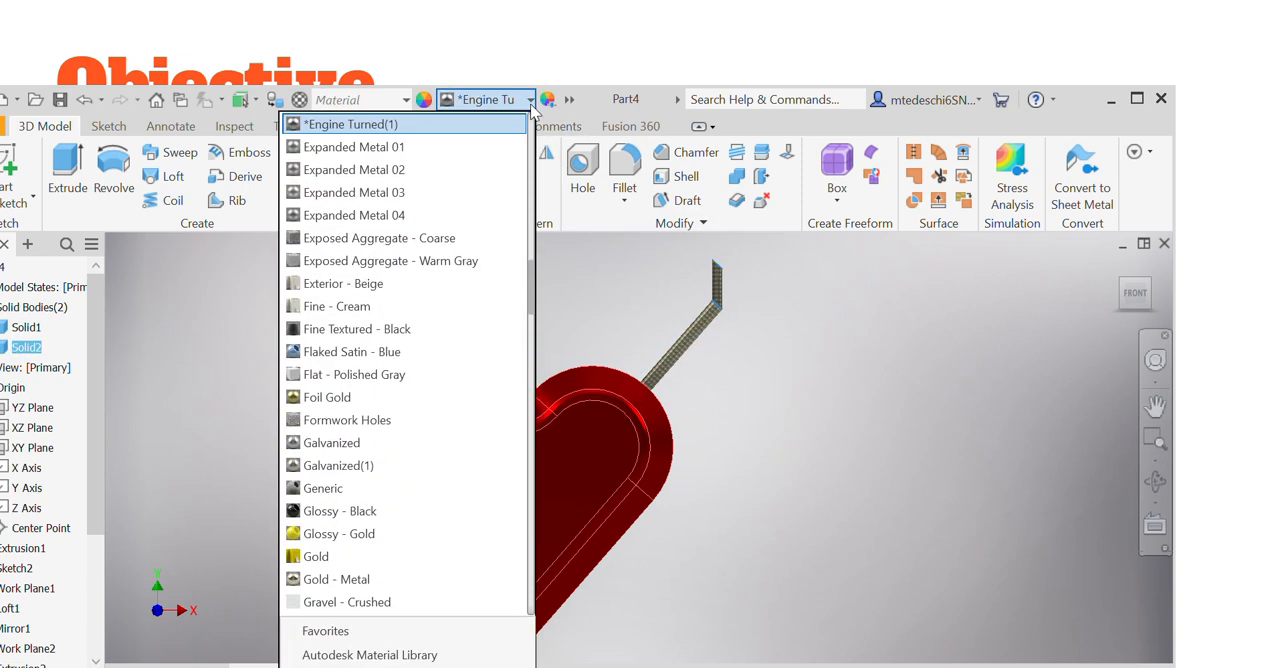
click(395, 532)
scroll(771, 406, down, 3)
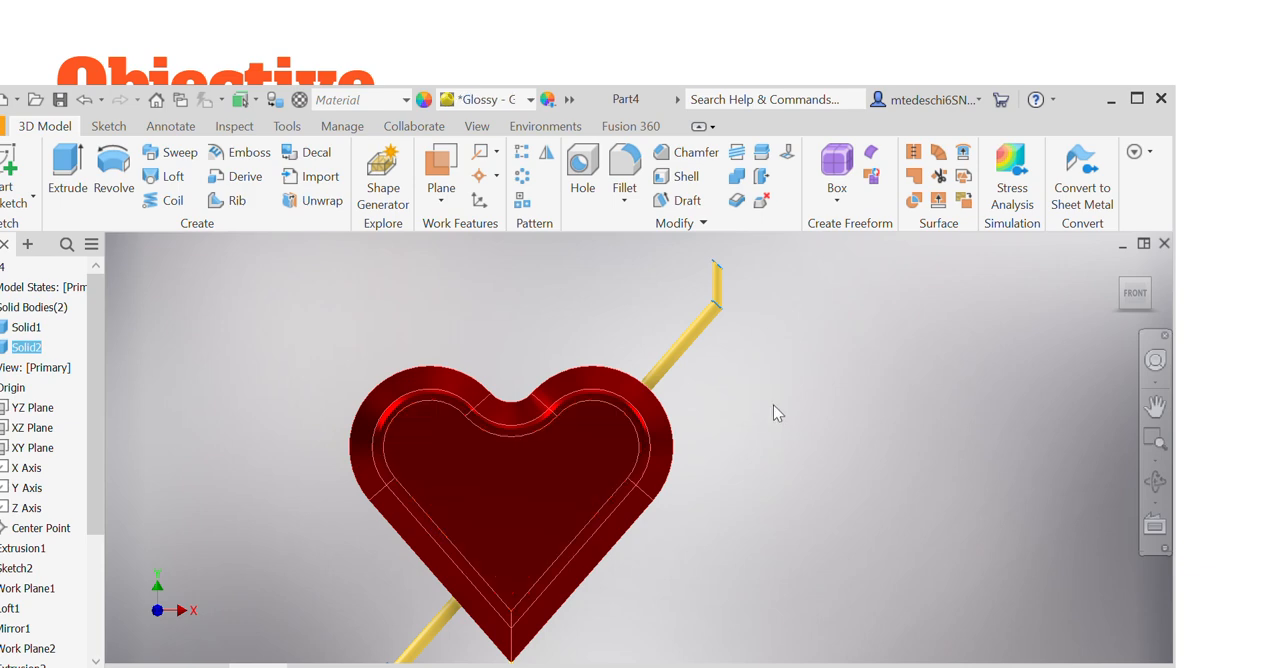
scroll(771, 406, up, 3)
scroll(740, 411, down, 3)
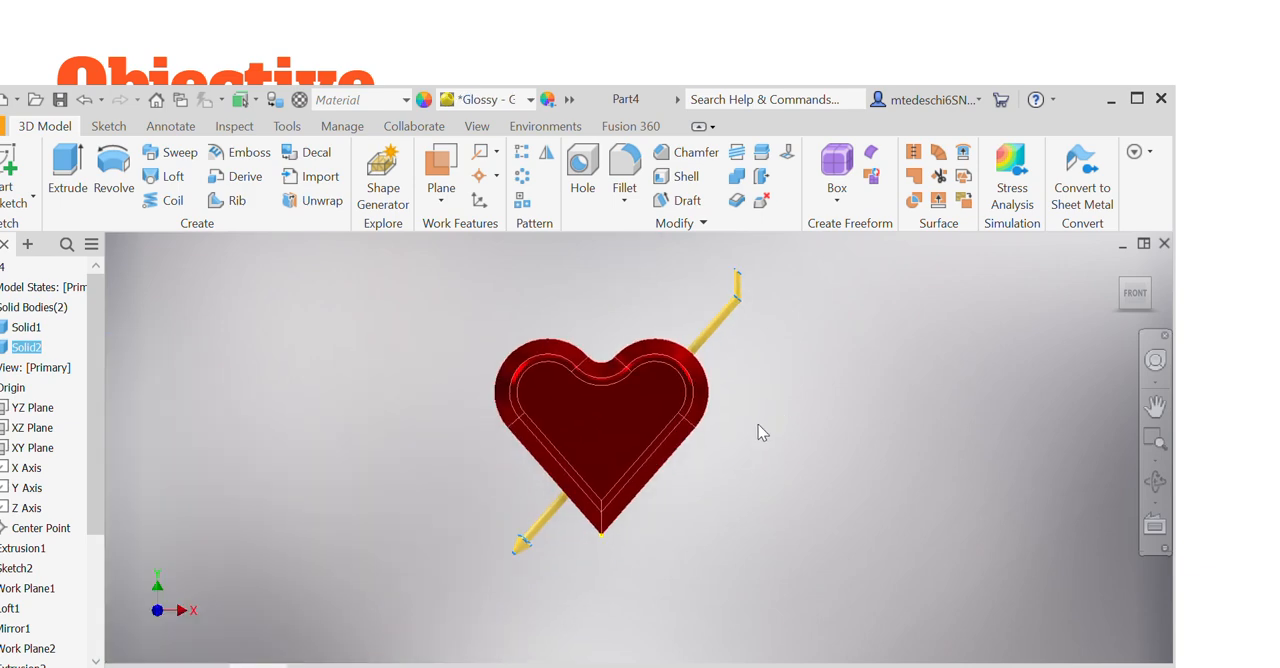
click(1141, 101)
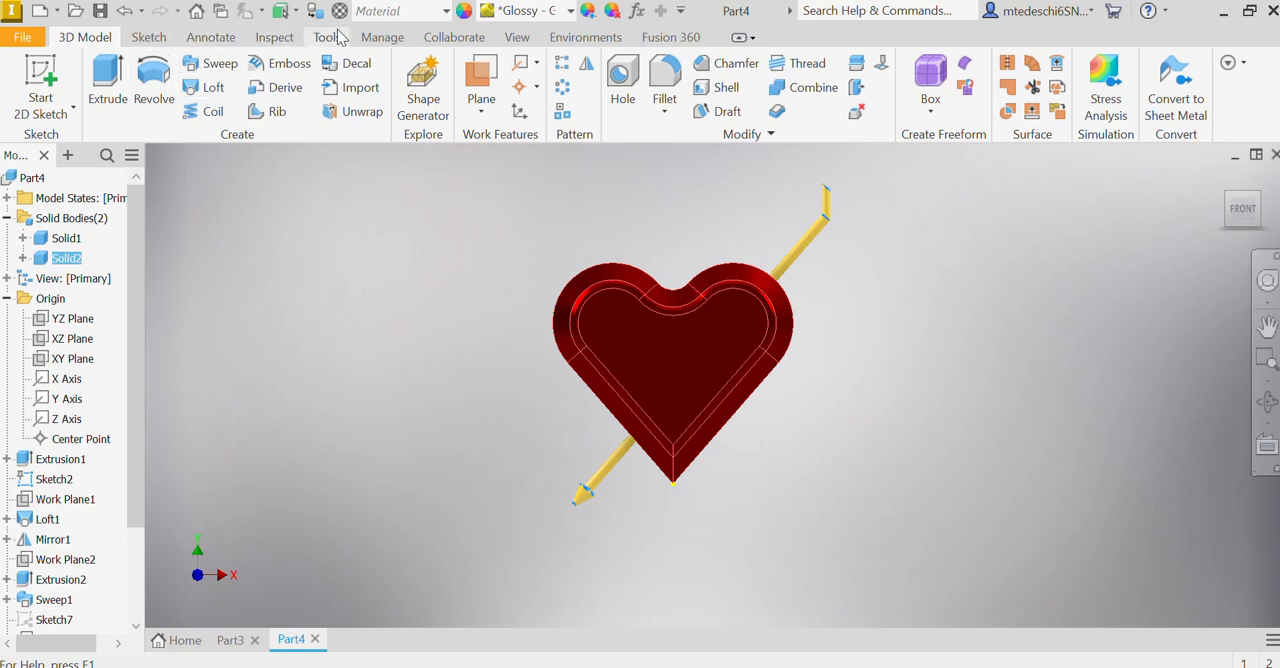
Step: Start a sketch on the heart's flat front face and place the text "Mom" in Tahoma, 0.500 in high, near the face's centre
key(s)
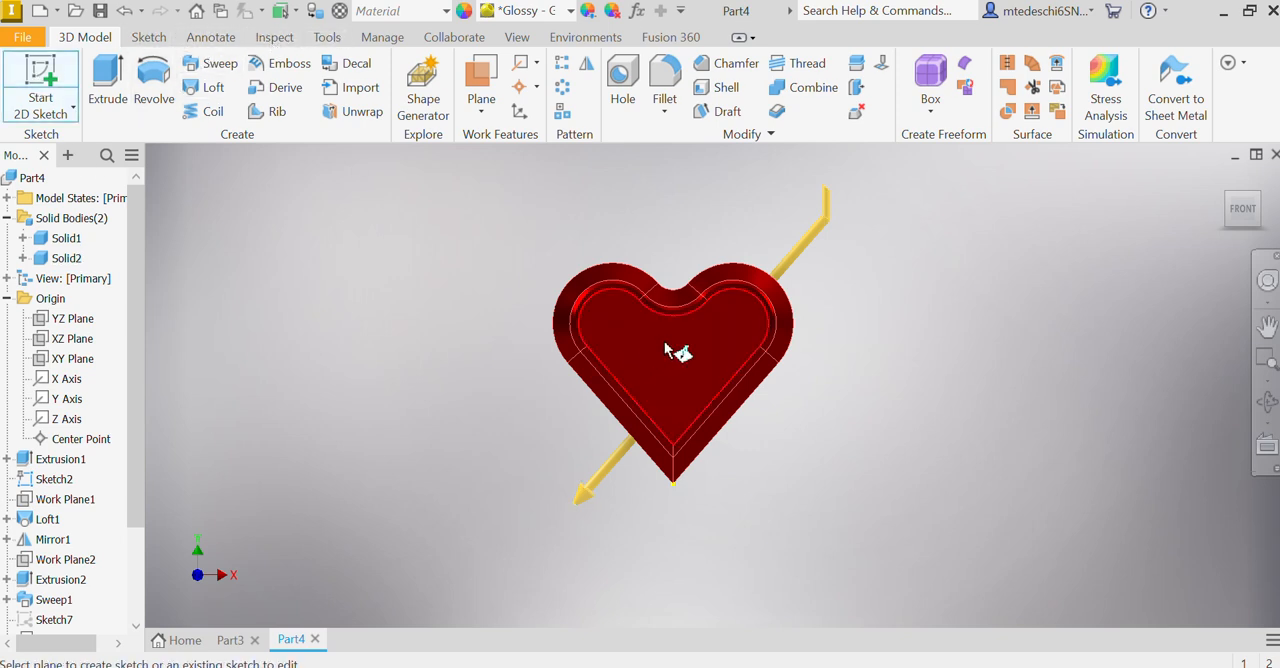
click(664, 345)
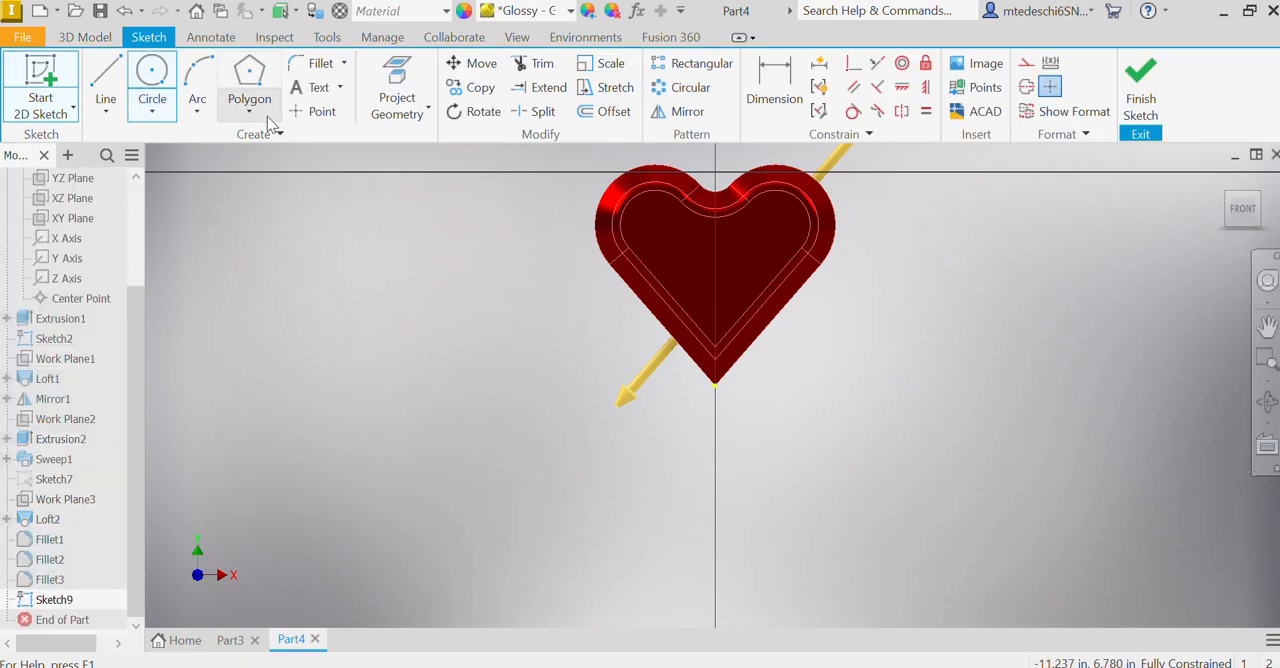
click(328, 90)
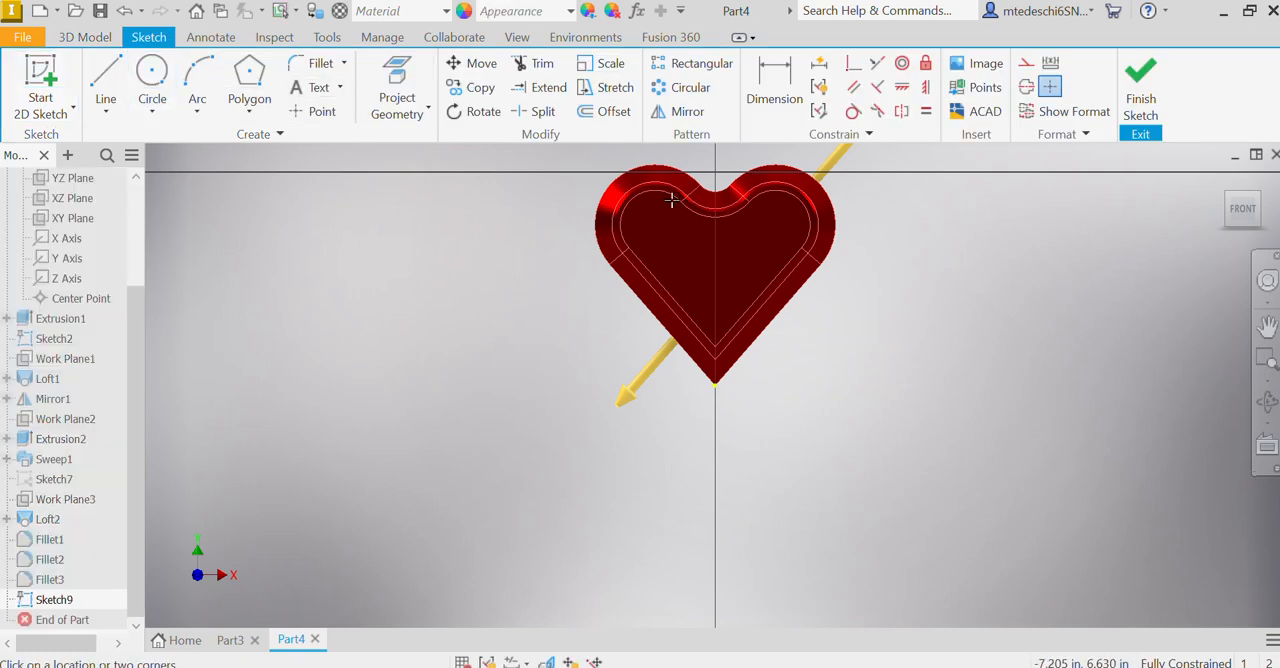
click(751, 285)
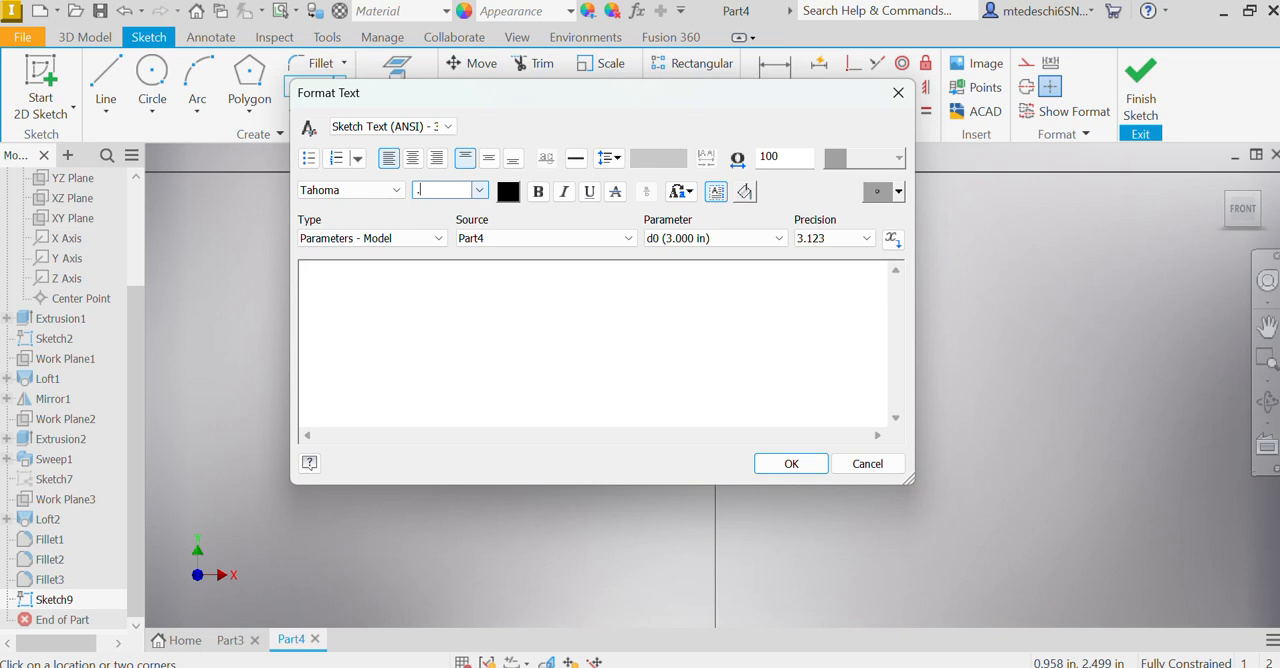
click(329, 311)
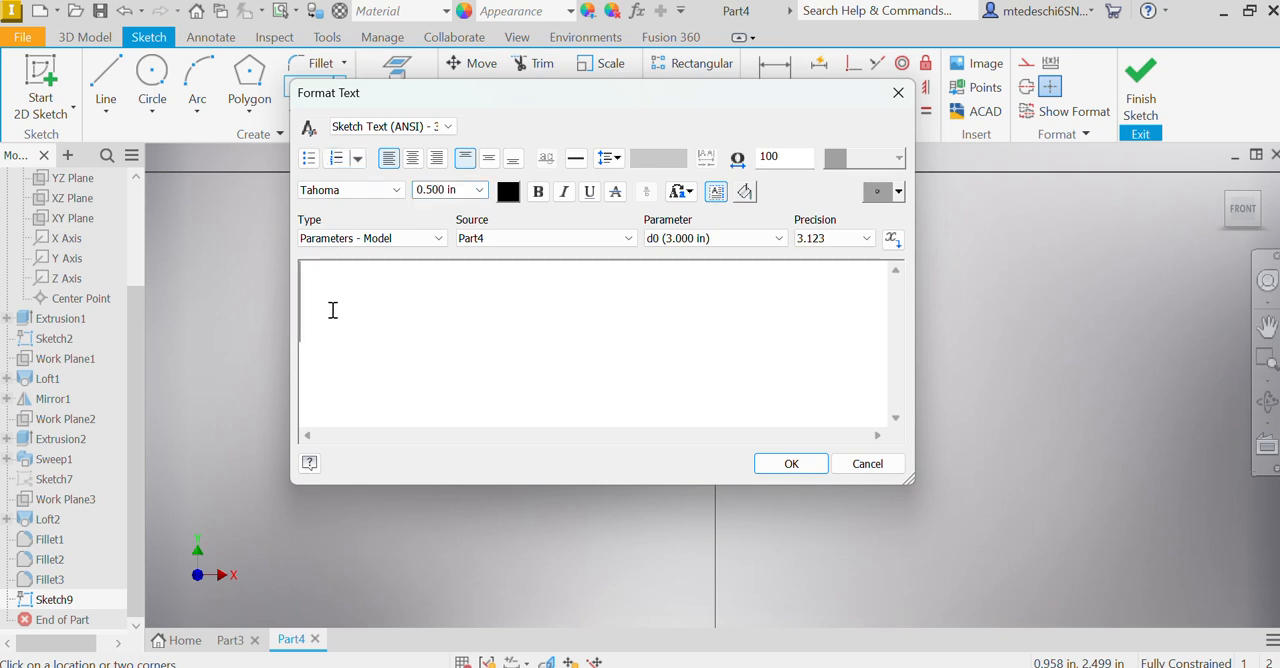
text(Mom)
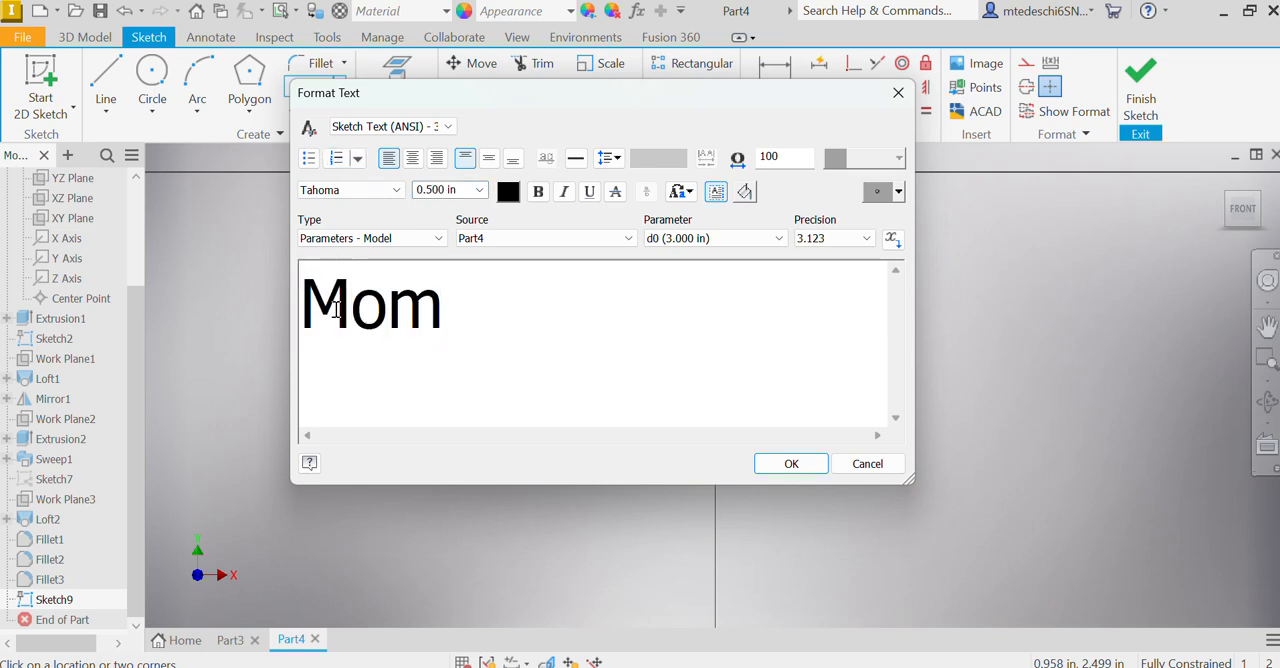
click(792, 468)
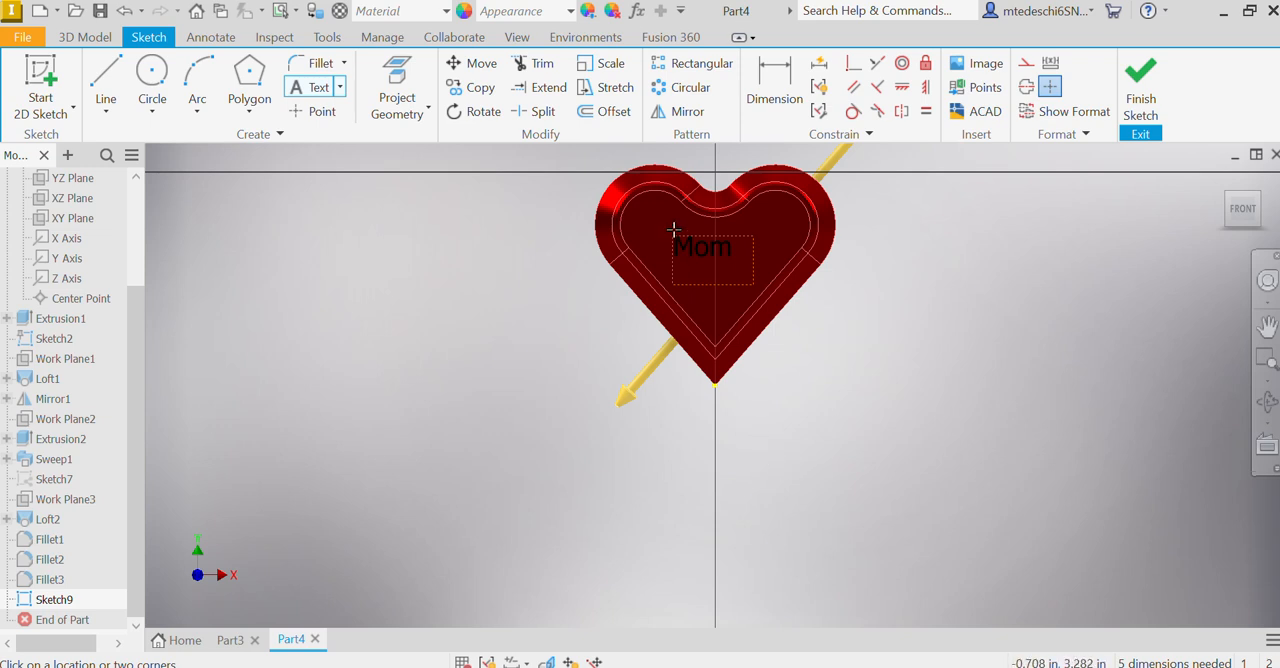
Step: Move the "Mom" text to the middle of the heart's face, shrink its text box to fit the word, and finish the sketch
right_click(927, 333)
click(985, 331)
drag(705, 244, 724, 255)
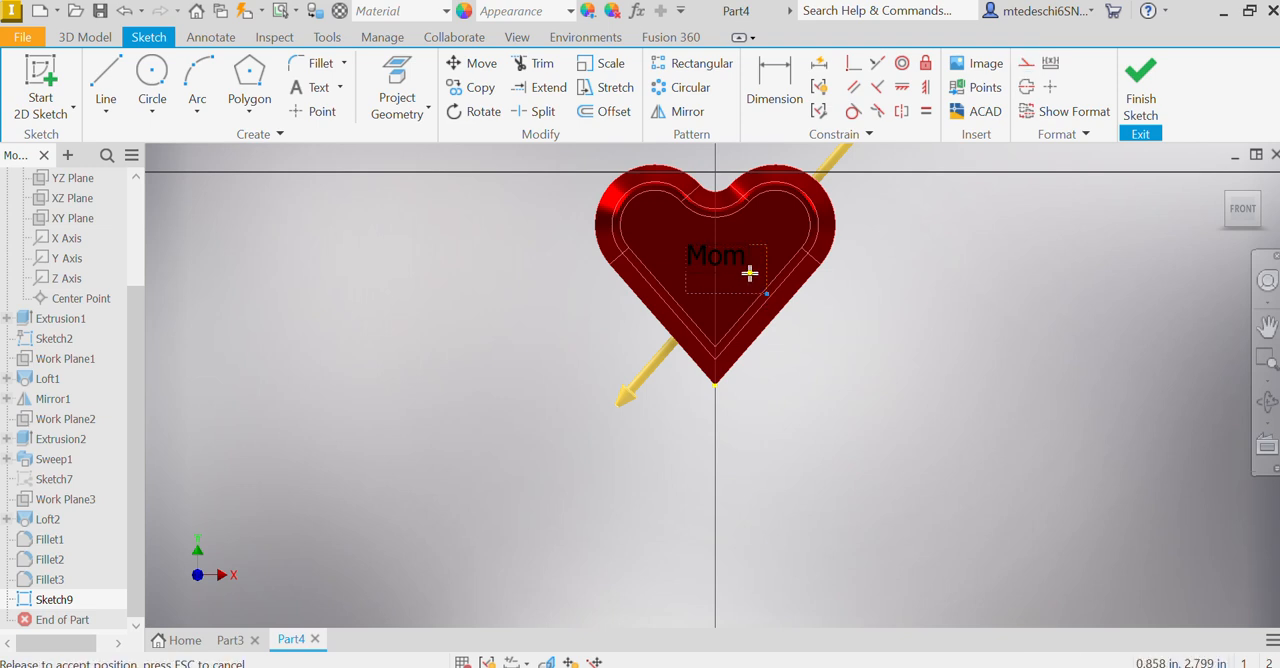
click(749, 270)
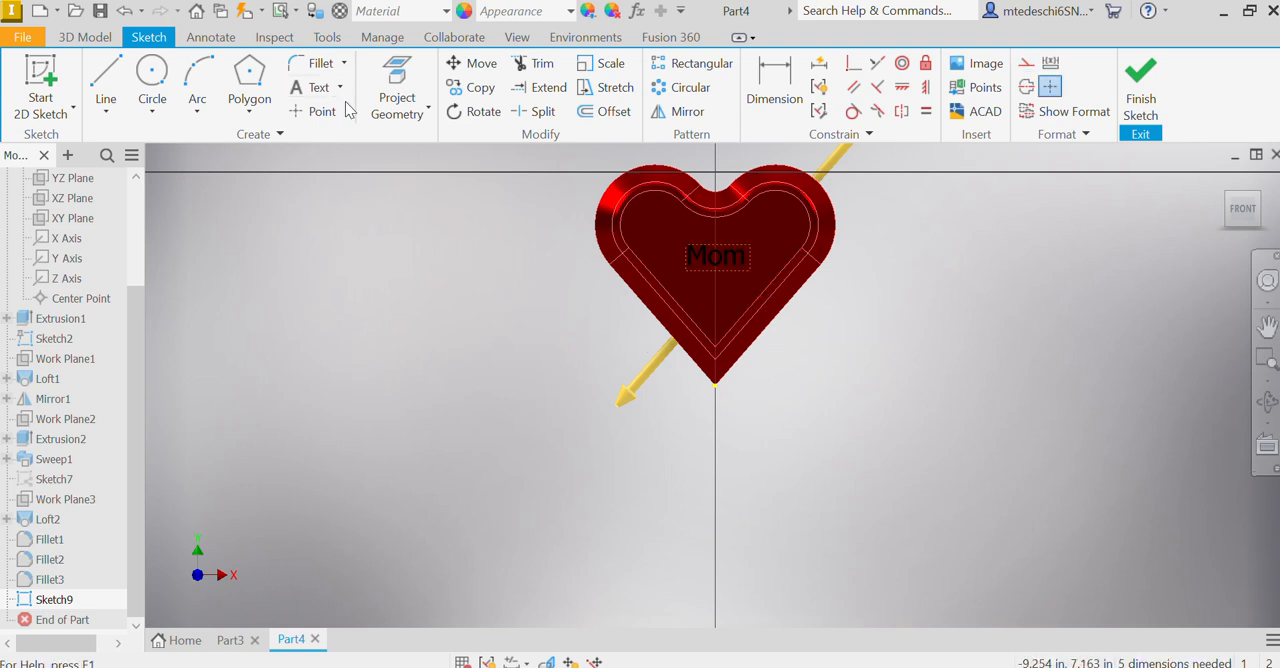
click(1140, 85)
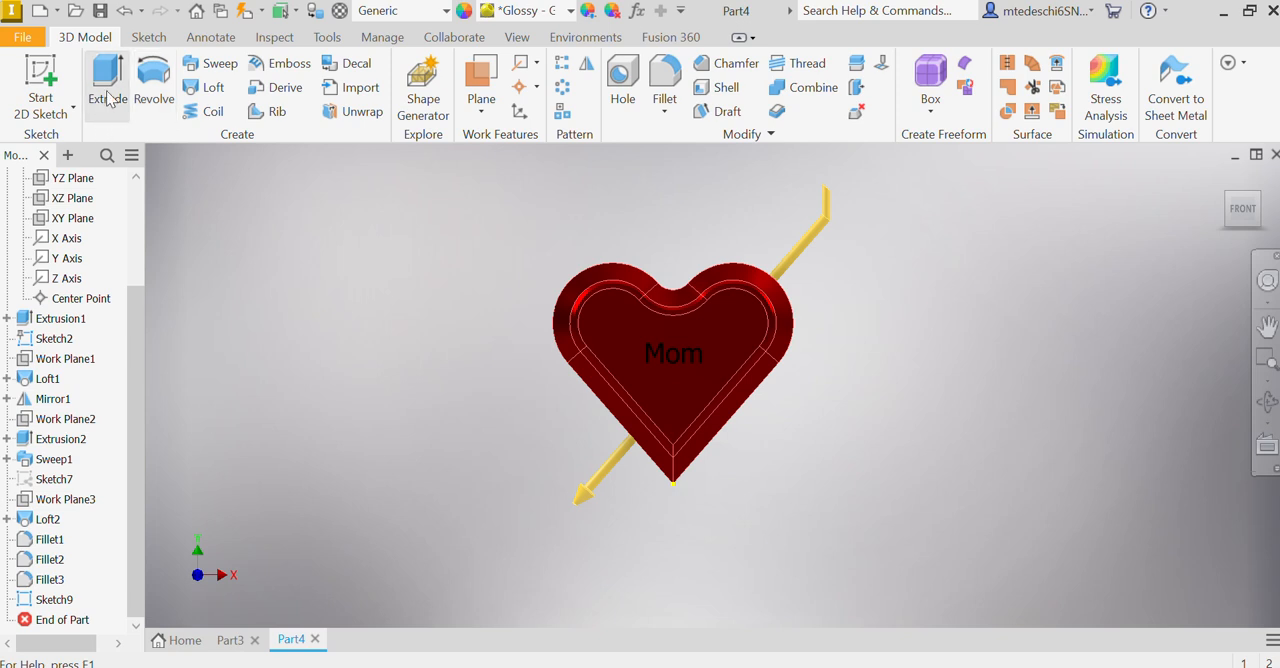
Step: Engrave the "Mom" text into the heart's front face with the Emboss command, 0.1 in deep and directed into the body
click(279, 66)
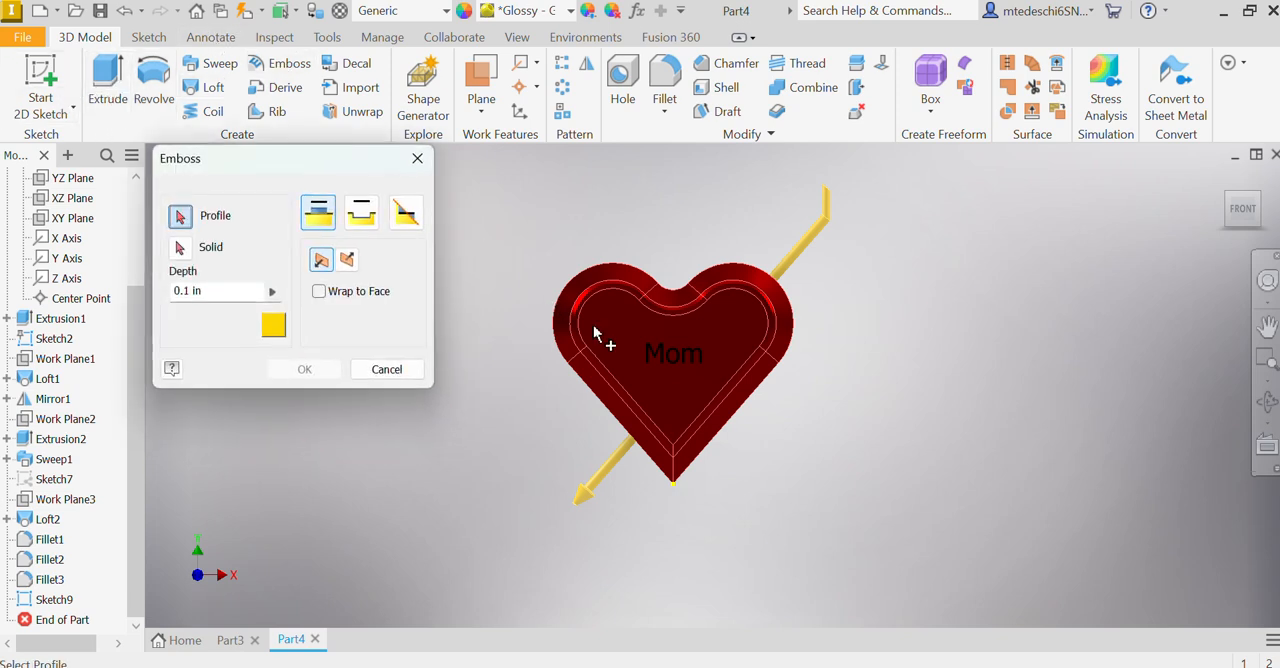
click(655, 358)
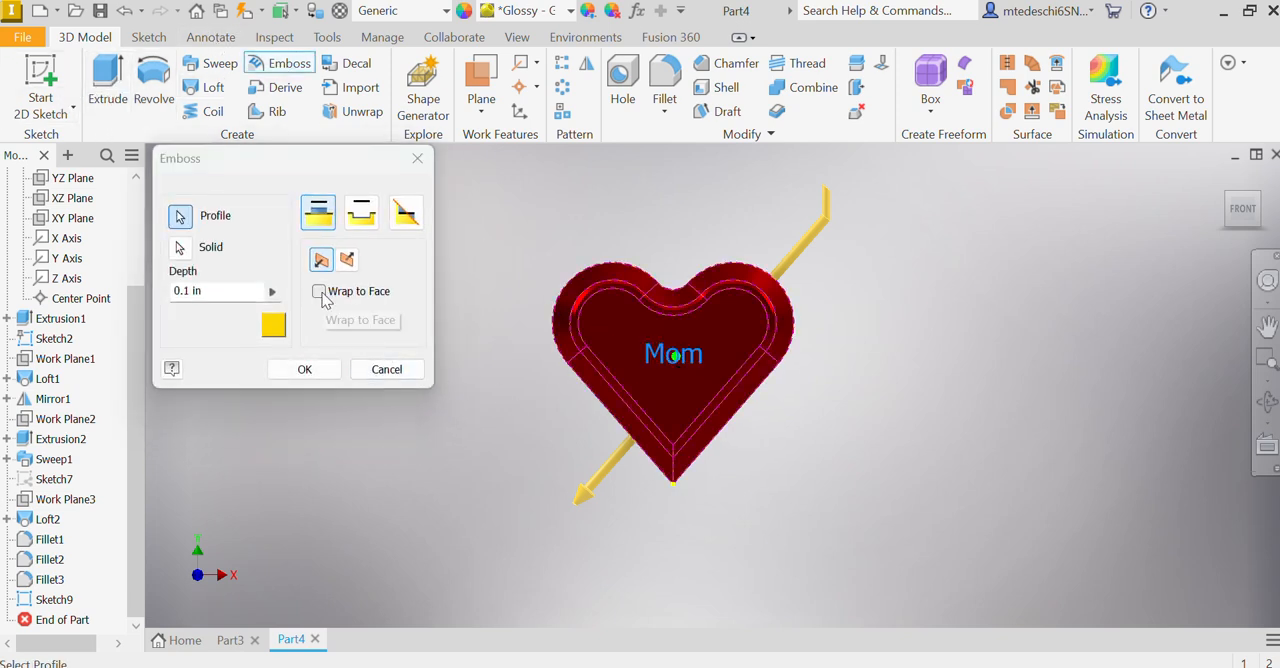
shift+middle_drag(853, 371, 824, 328)
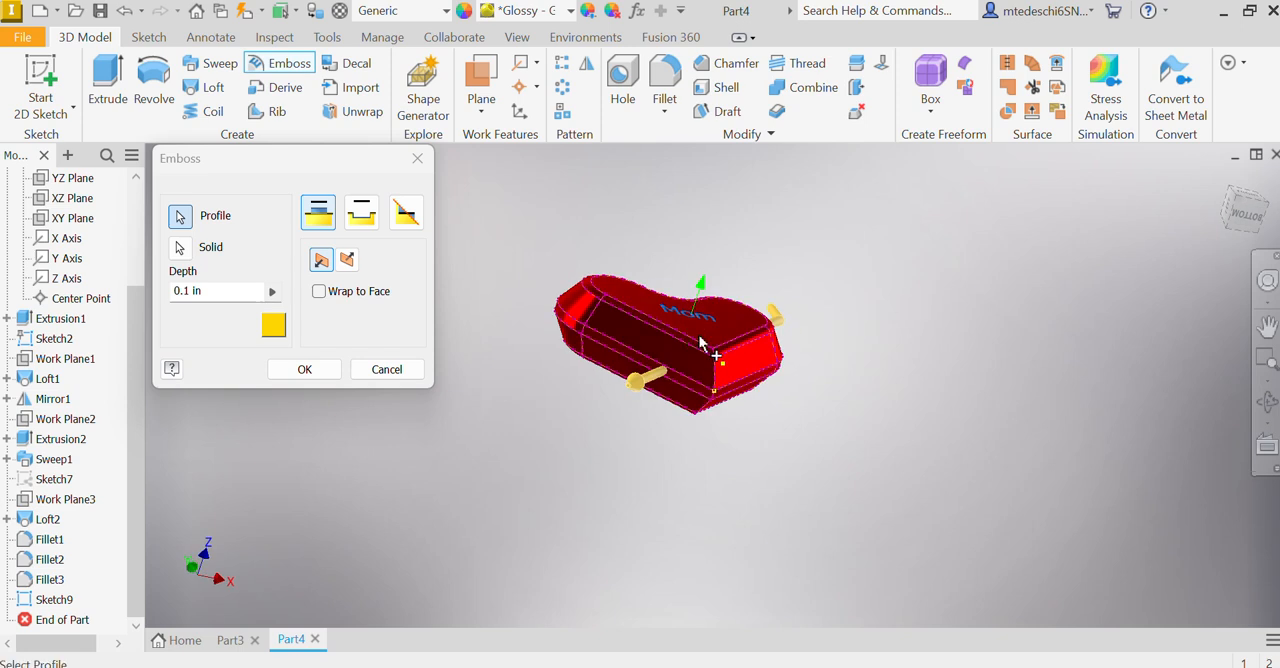
click(346, 261)
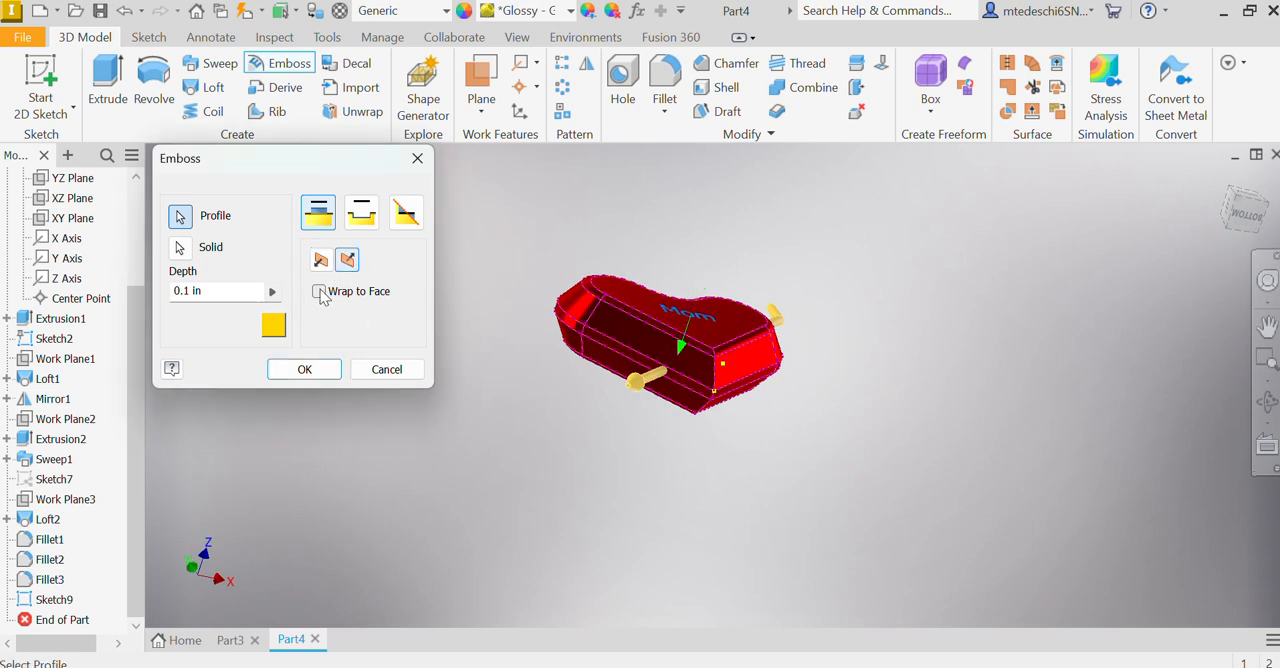
click(358, 226)
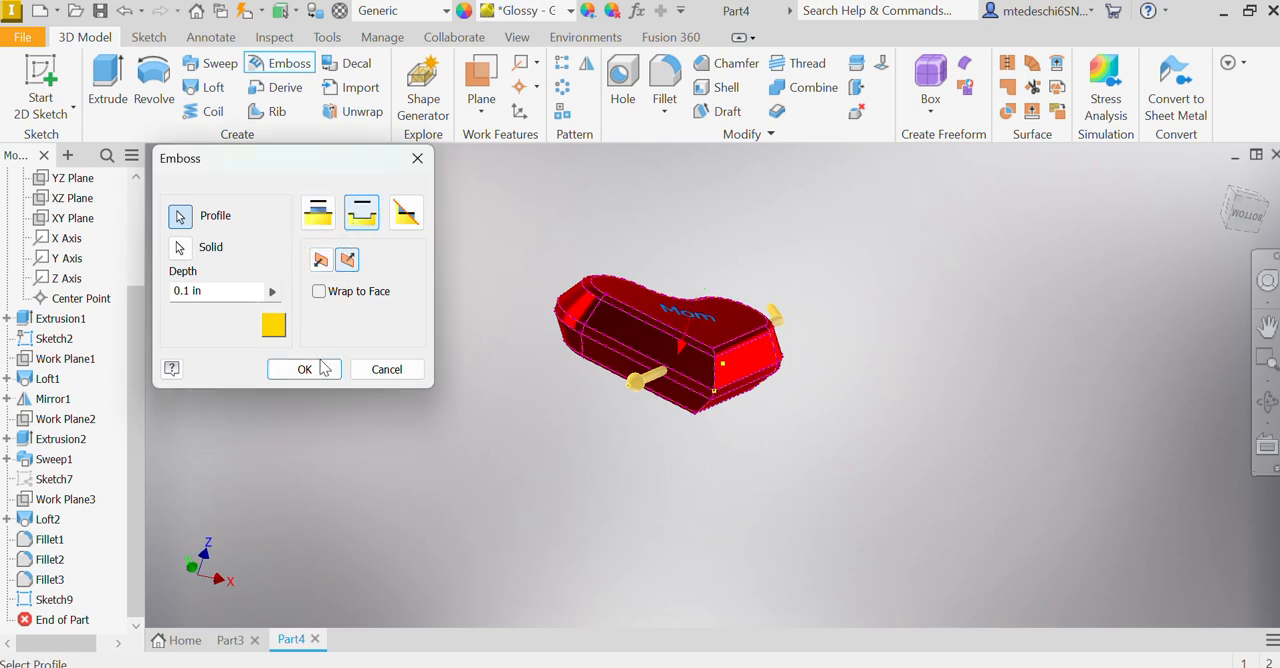
click(305, 369)
Step: Examine the engraved "Mom" lettering up close and the whole heart with its arrow from several angles
scroll(685, 315, up, 5)
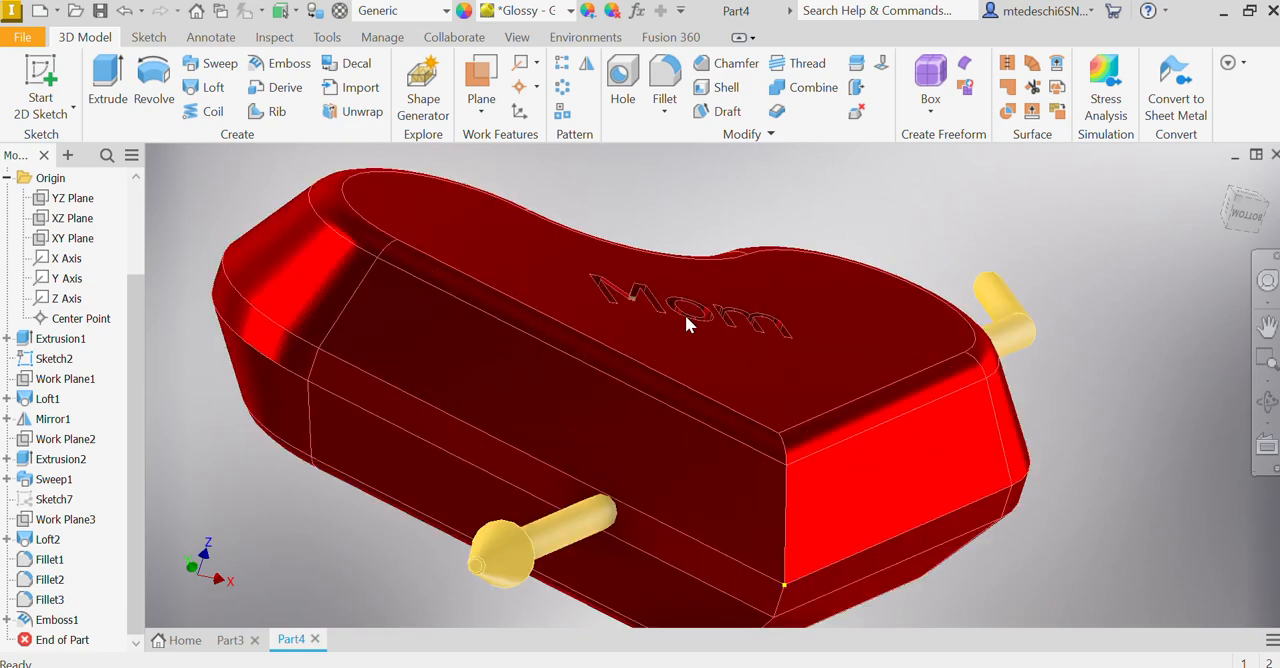
scroll(685, 315, up, 5)
mouse_move(675, 317)
shift+middle_down()
mouse_move(674, 346)
mouse_move(637, 340)
mouse_move(628, 300)
mouse_move(657, 306)
mouse_move(629, 354)
mouse_move(638, 388)
shift+middle_up()
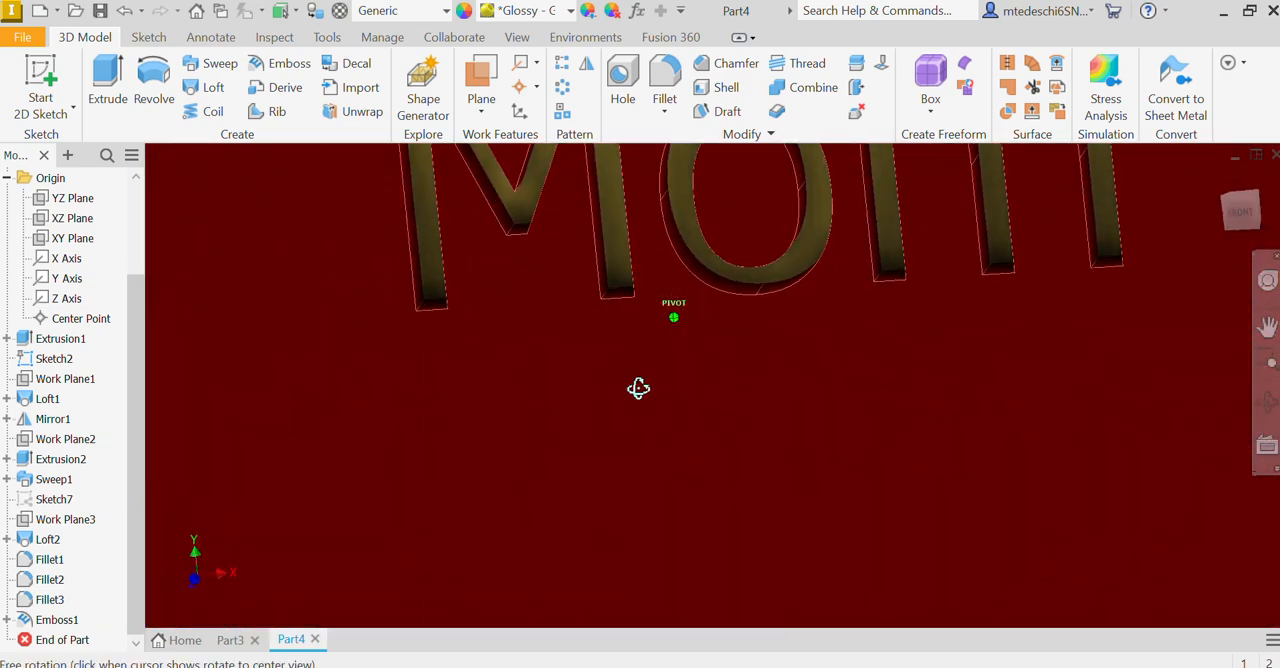
click(1218, 178)
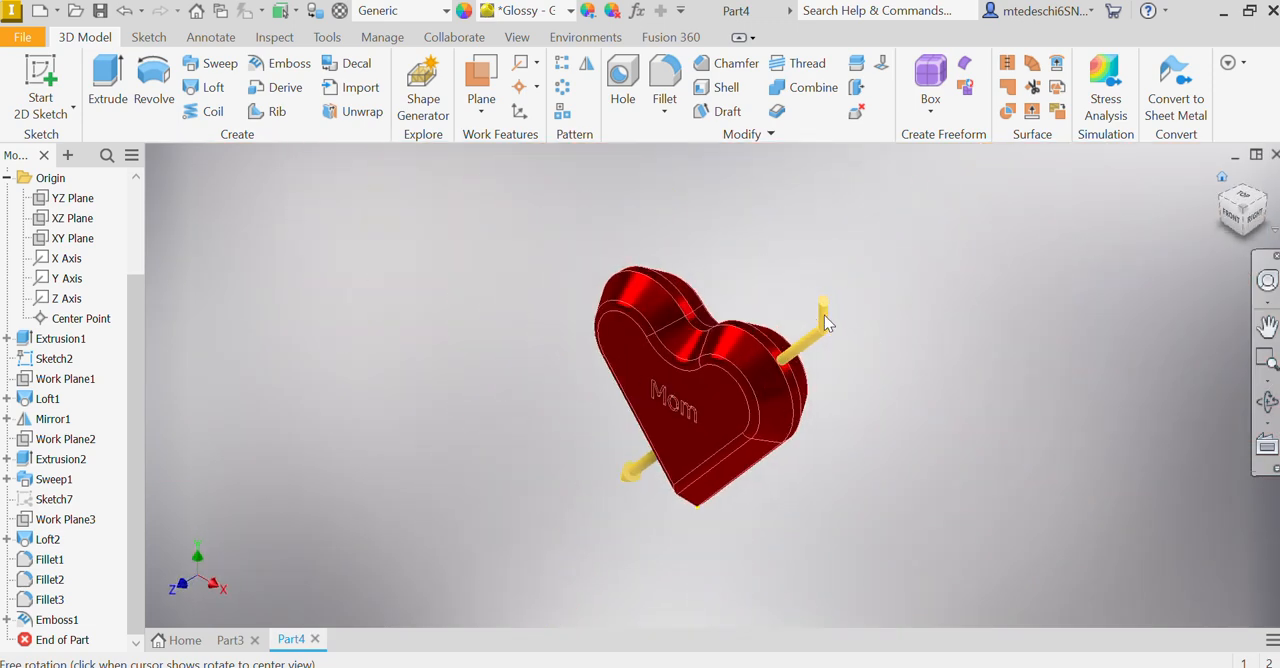
mouse_move(874, 363)
shift+middle_down()
mouse_move(1017, 343)
mouse_move(991, 374)
mouse_move(995, 352)
shift+middle_up()
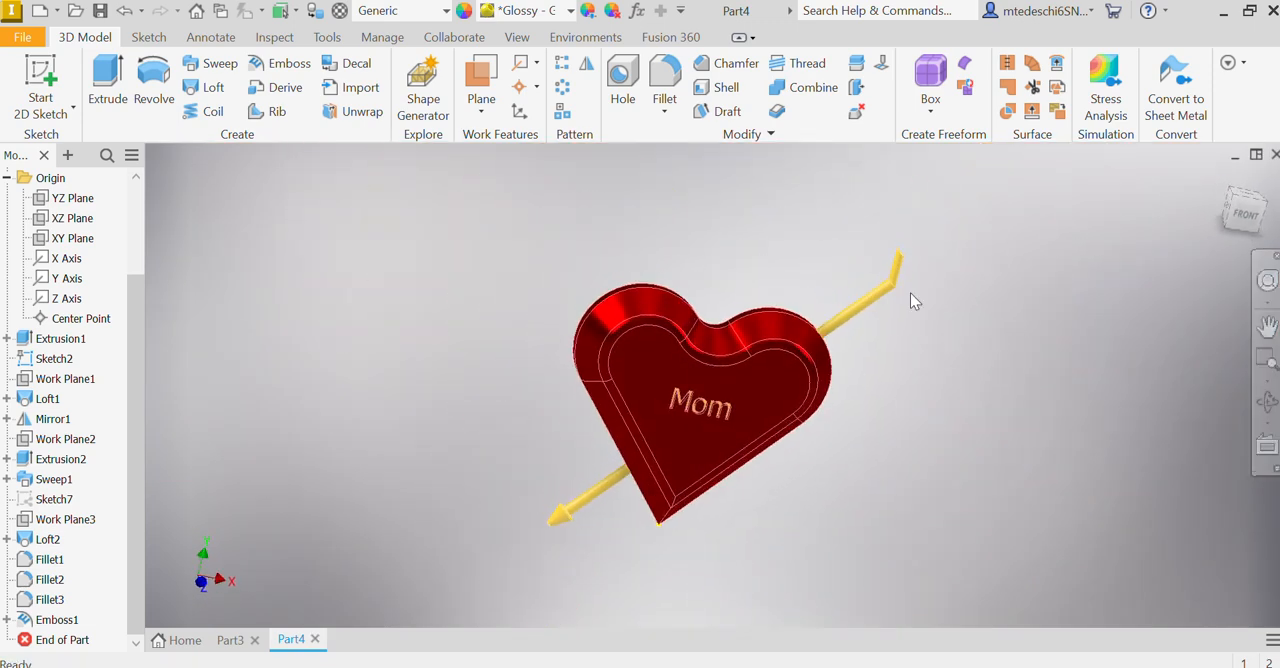
mouse_move(700, 400)
shift+middle_down()
mouse_move(786, 386)
mouse_move(677, 400)
mouse_move(629, 357)
mouse_move(716, 403)
mouse_move(729, 457)
mouse_move(749, 380)
mouse_move(782, 386)
shift+middle_up()
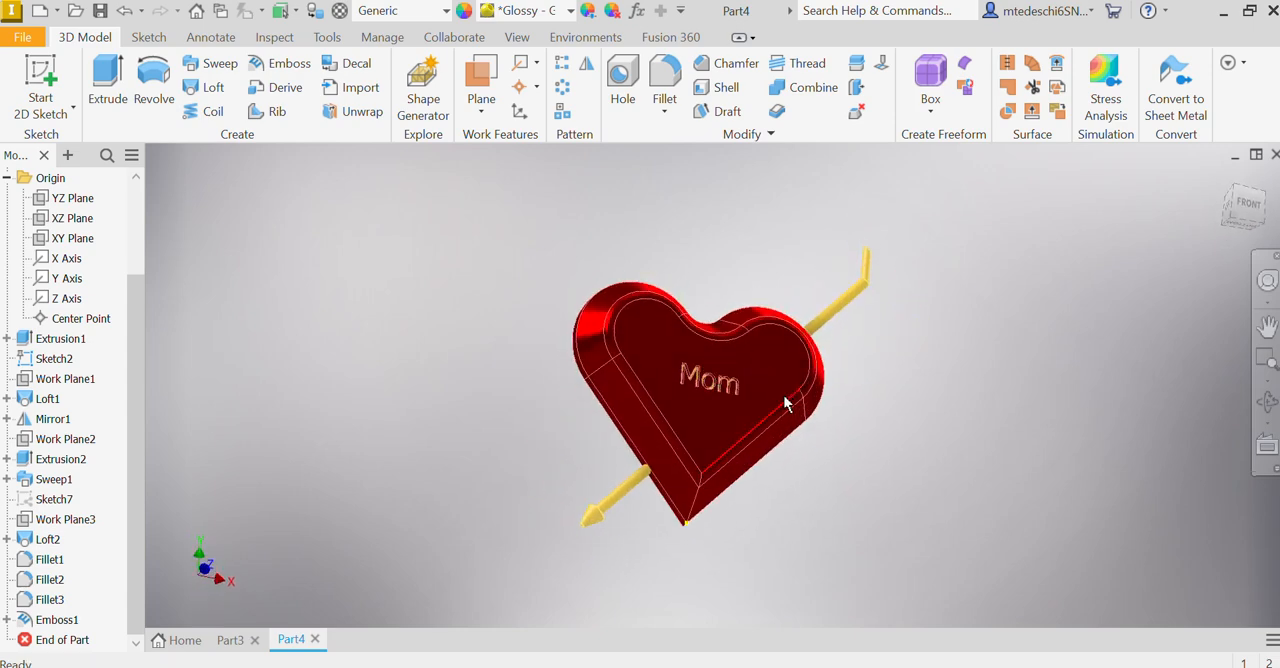